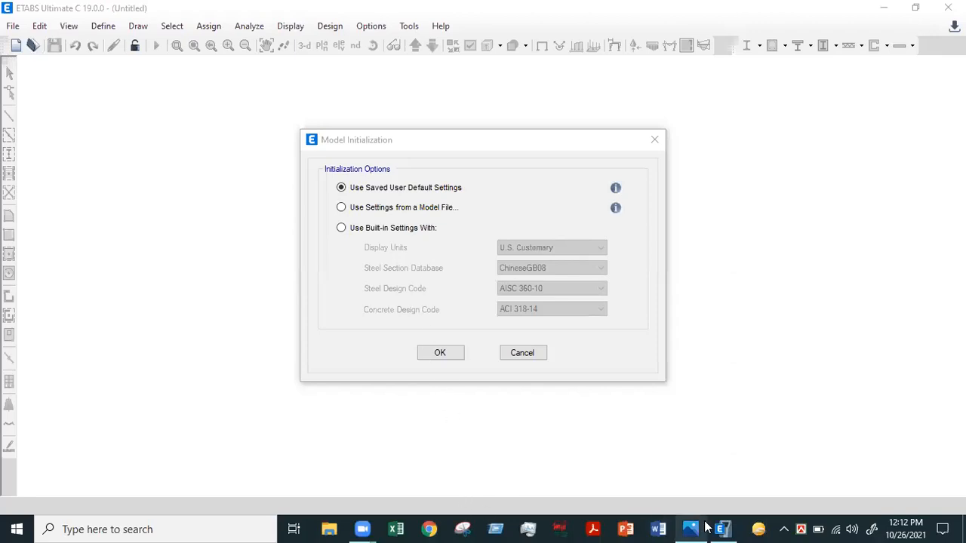
# Examine the supports, loads and span lengths in the beam diagram Capture1.PNG in Photos, and return to ETABS
pyautogui.click(704, 528)
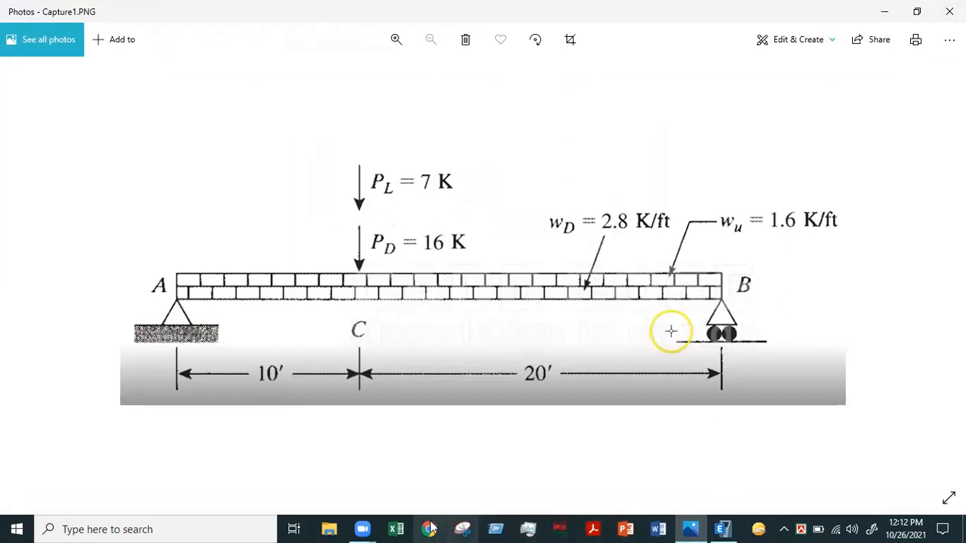
pyautogui.click(723, 529)
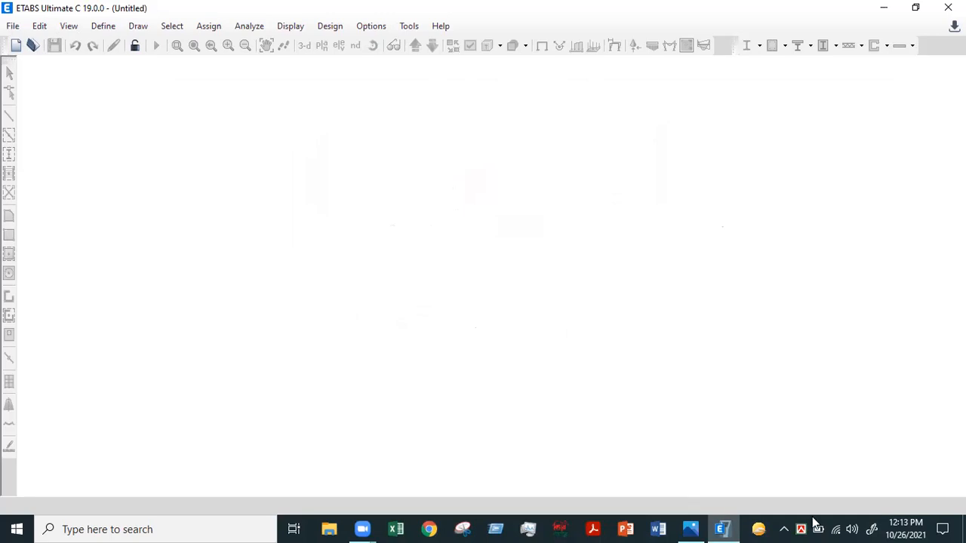
pyautogui.click(690, 529)
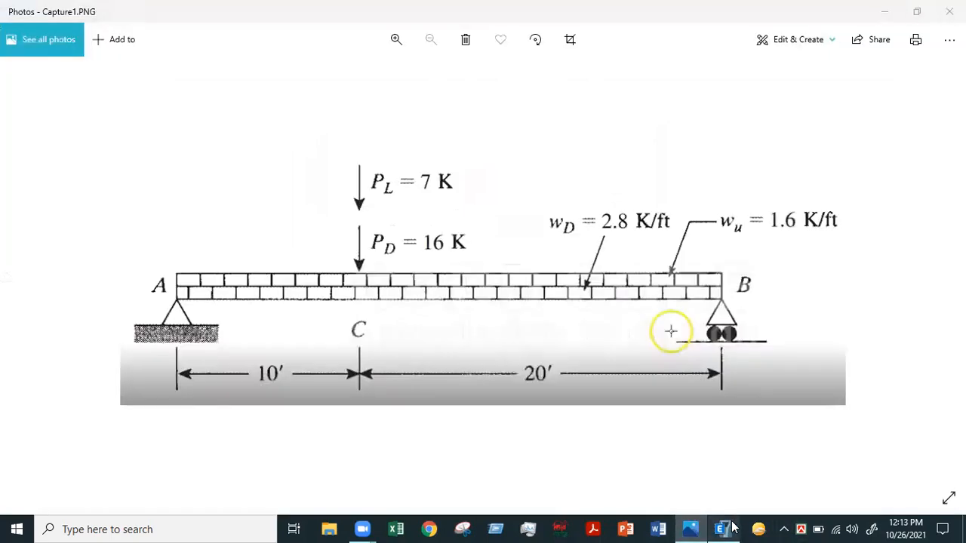
pyautogui.click(722, 529)
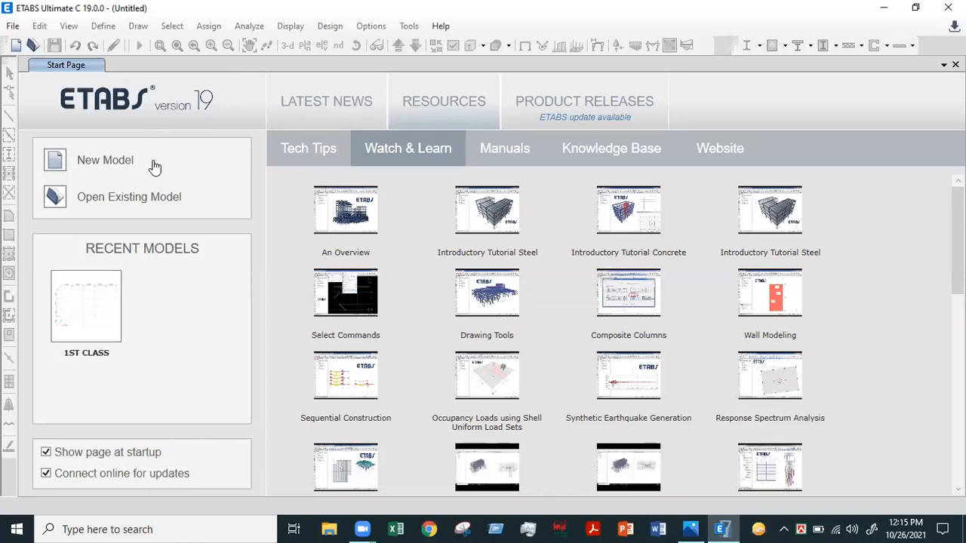
# Start a new model
pyautogui.click(102, 165)
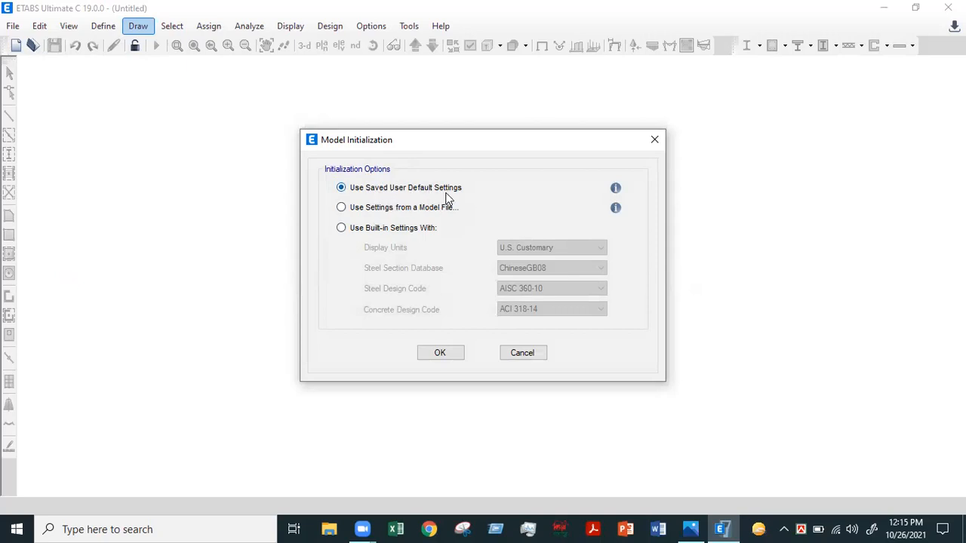
# Review the model initialization choices, including the display units and concrete design codes offered with the built-in settings
pyautogui.moveTo(616, 189)
pyautogui.click(383, 212)
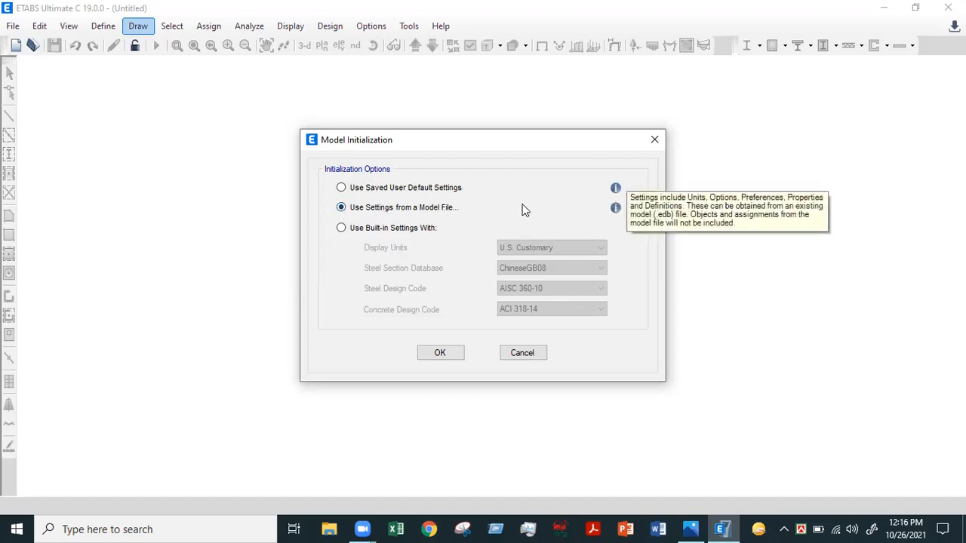
pyautogui.click(386, 230)
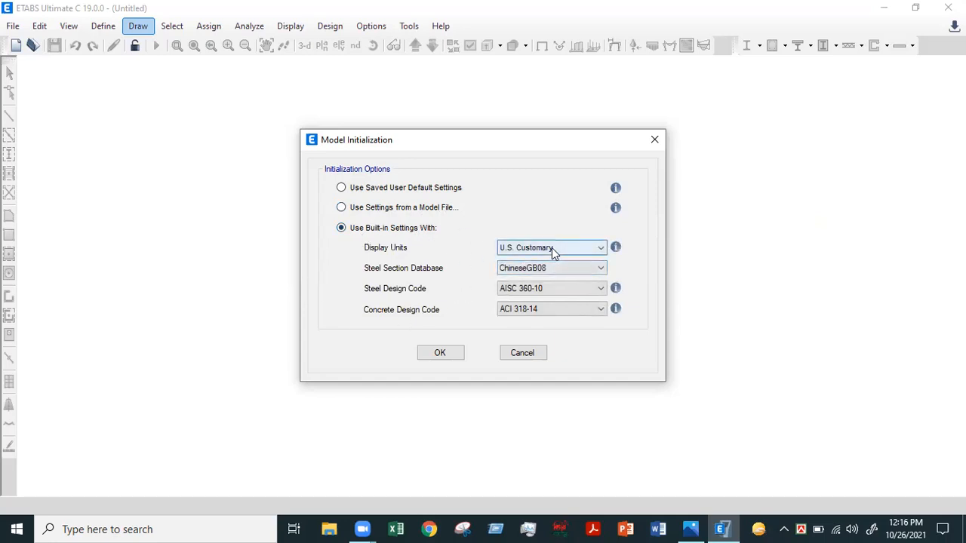
pyautogui.click(582, 250)
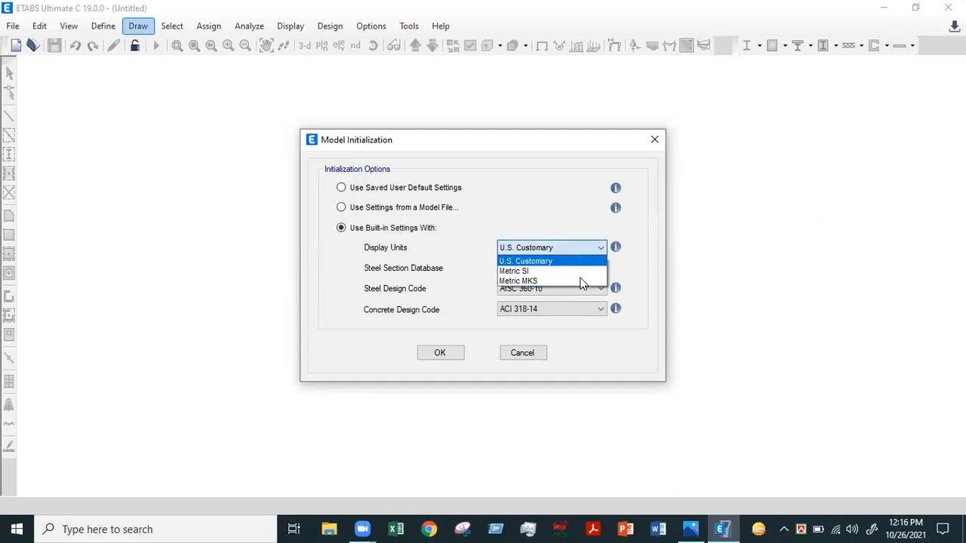
pyautogui.click(561, 248)
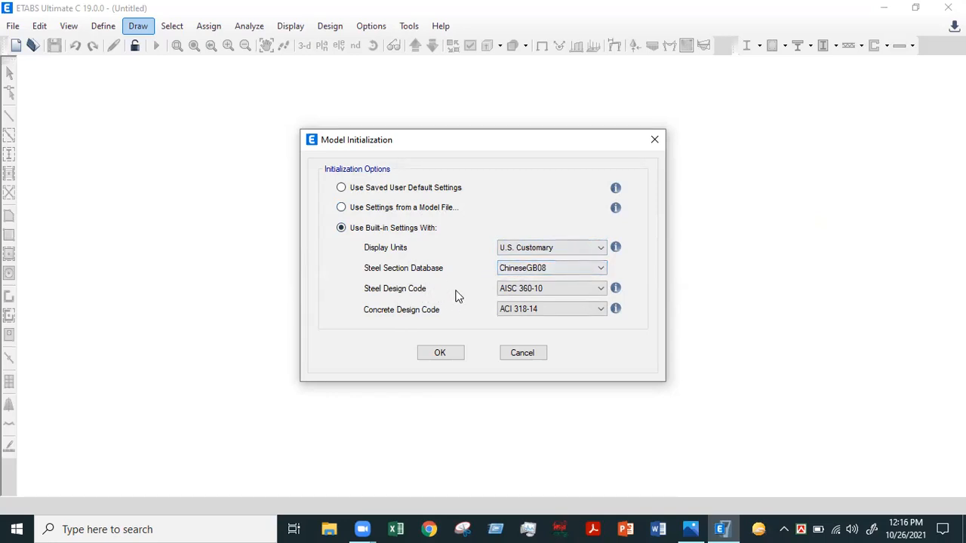
pyautogui.click(560, 312)
pyautogui.click(561, 313)
pyautogui.click(560, 313)
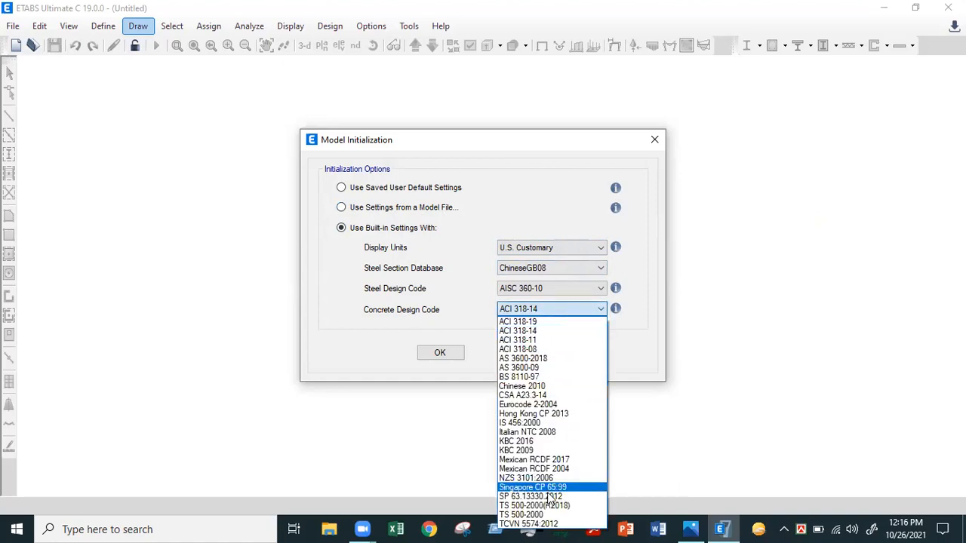
pyautogui.click(566, 308)
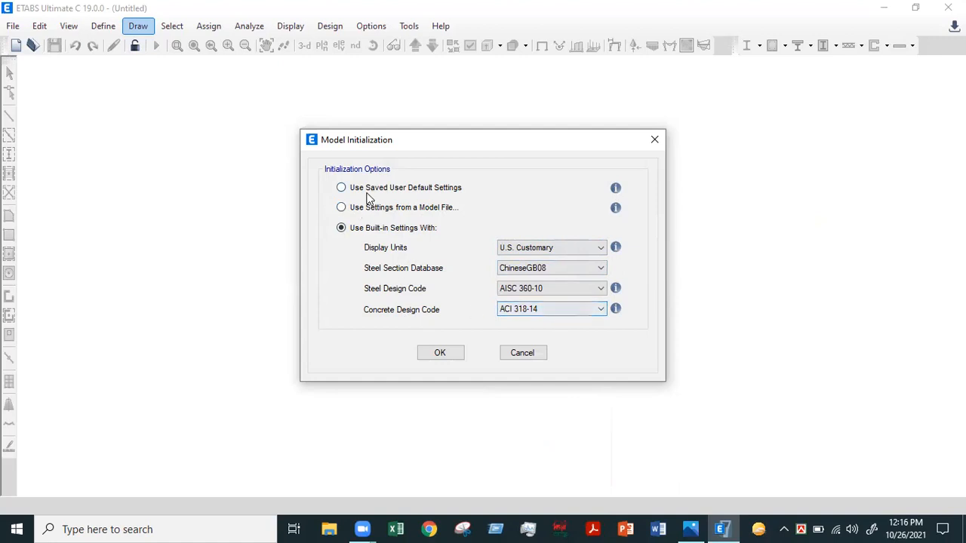
# Initialize the new model with the saved user default settings
pyautogui.click(342, 189)
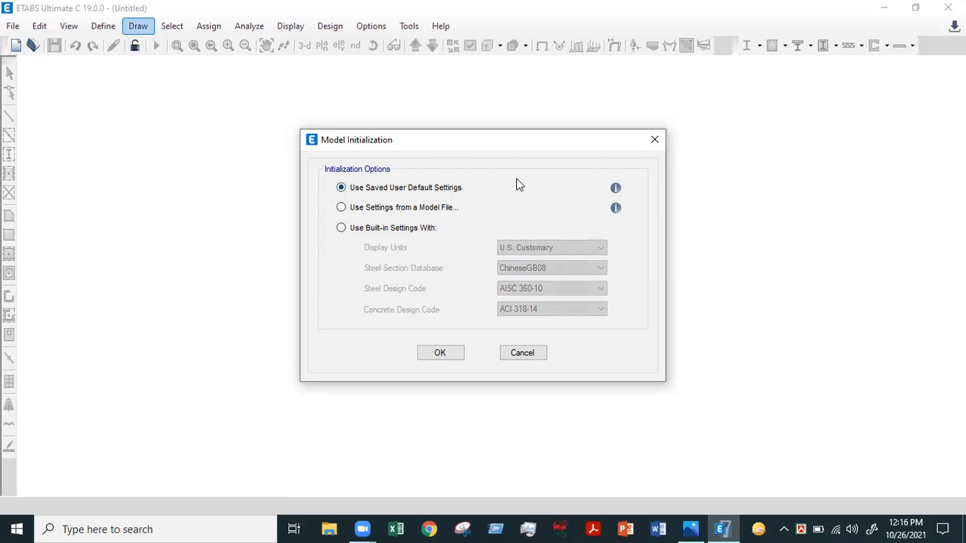
pyautogui.click(445, 356)
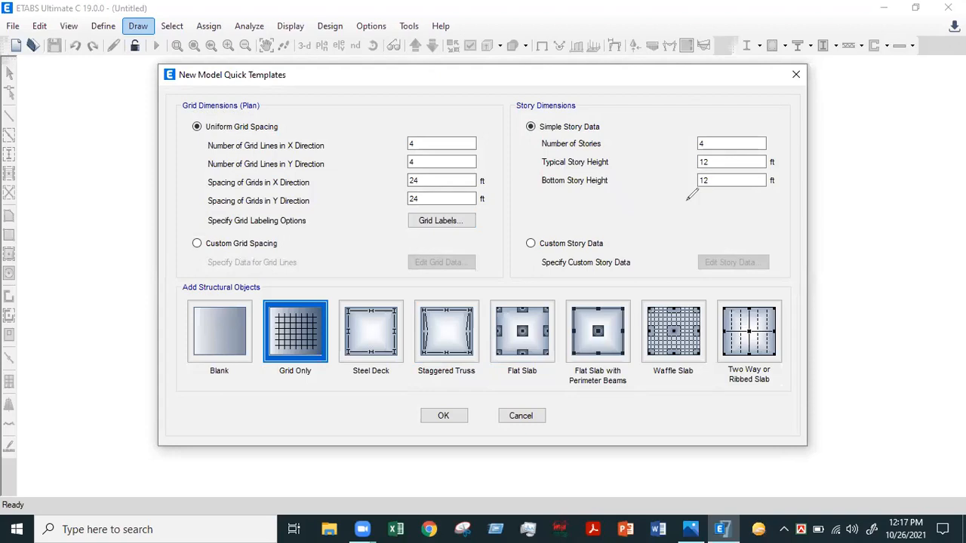
pyautogui.moveTo(635, 171); pyautogui.dragTo(860, 451)
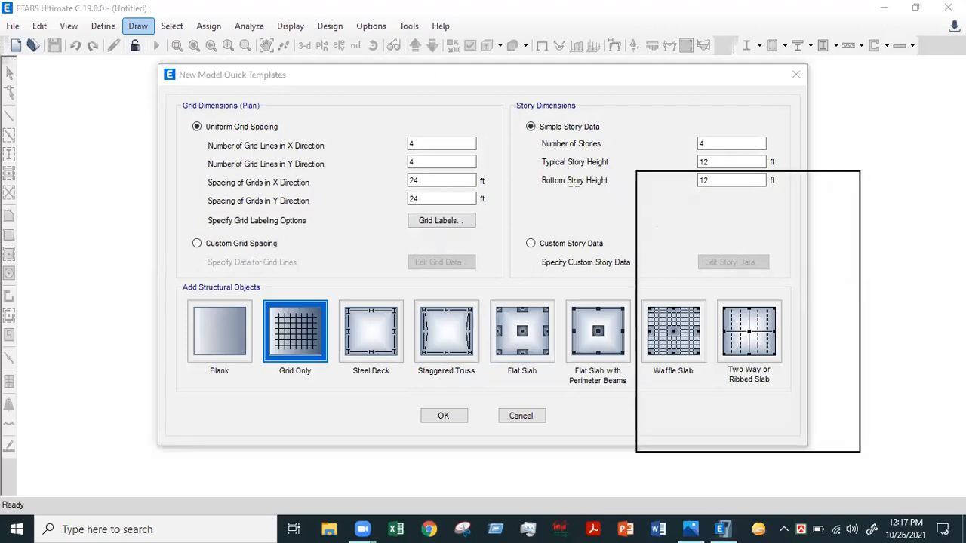
pyautogui.moveTo(703, 171); pyautogui.dragTo(802, 451)
pyautogui.moveTo(634, 228); pyautogui.dragTo(858, 340)
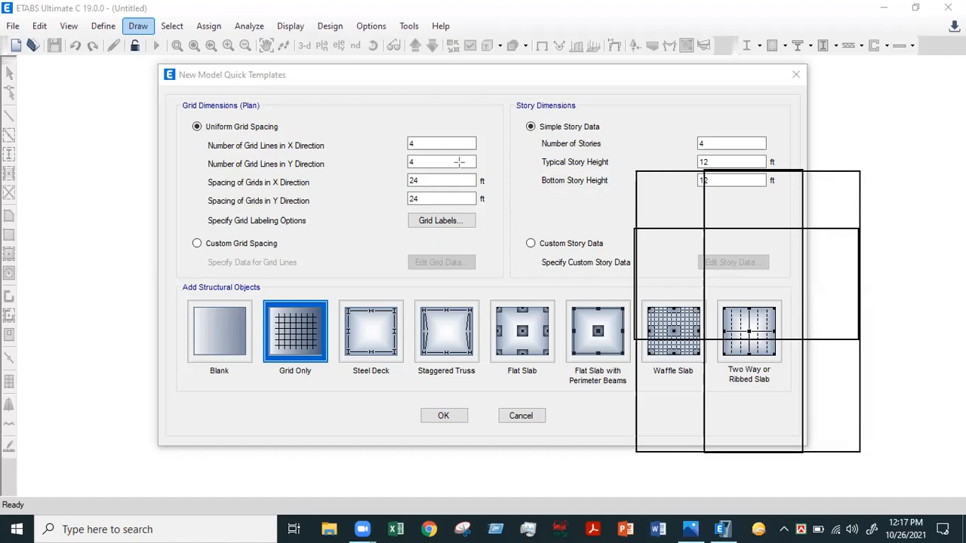
pyautogui.moveTo(585, 423); pyautogui.dragTo(893, 481)
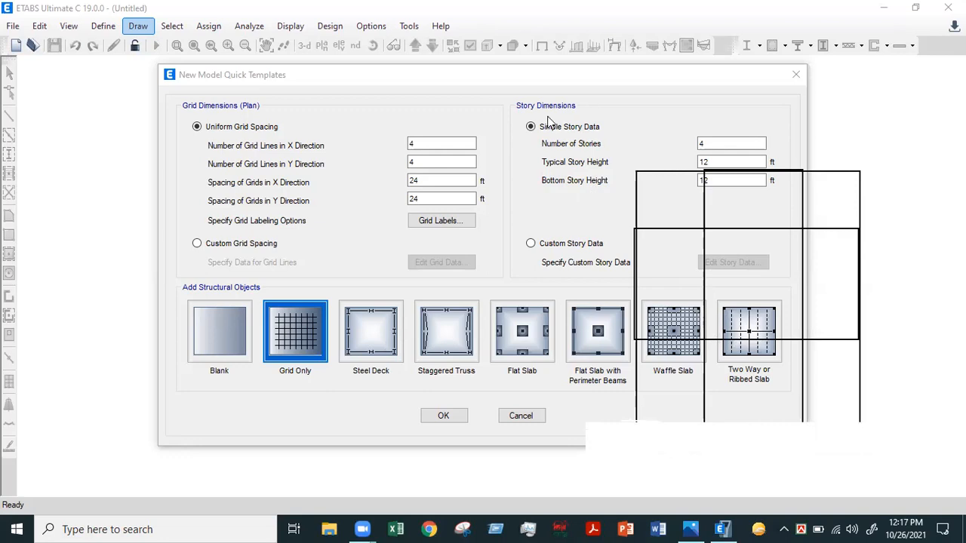
pyautogui.moveTo(663, 417)
pyautogui.mouseDown()
pyautogui.moveTo(623, 417)
pyautogui.moveTo(627, 433)
pyautogui.mouseUp()
pyautogui.moveTo(648, 419)
pyautogui.mouseDown()
pyautogui.moveTo(646, 433)
pyautogui.moveTo(721, 421)
pyautogui.moveTo(692, 436)
pyautogui.mouseUp()
pyautogui.moveTo(793, 424); pyautogui.dragTo(830, 423)
pyautogui.moveTo(891, 421); pyautogui.dragTo(843, 424)
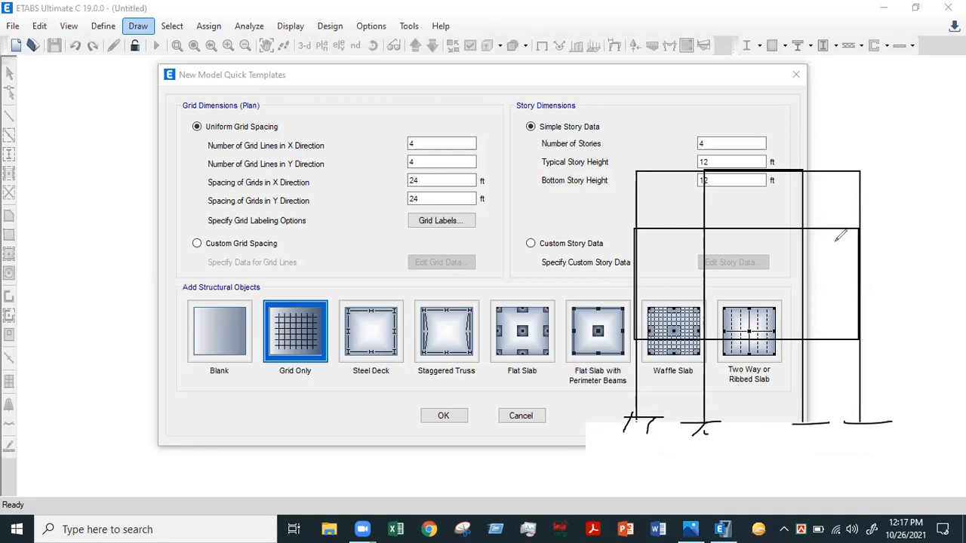
pyautogui.moveTo(628, 348); pyautogui.dragTo(632, 343)
pyautogui.moveTo(867, 339)
pyautogui.mouseDown()
pyautogui.moveTo(909, 330)
pyautogui.moveTo(887, 347)
pyautogui.moveTo(887, 434)
pyautogui.mouseUp()
pyautogui.moveTo(864, 226)
pyautogui.mouseDown()
pyautogui.moveTo(898, 224)
pyautogui.moveTo(882, 234)
pyautogui.moveTo(895, 332)
pyautogui.mouseUp()
pyautogui.moveTo(640, 431)
pyautogui.mouseDown()
pyautogui.moveTo(641, 461)
pyautogui.moveTo(866, 443)
pyautogui.mouseUp()
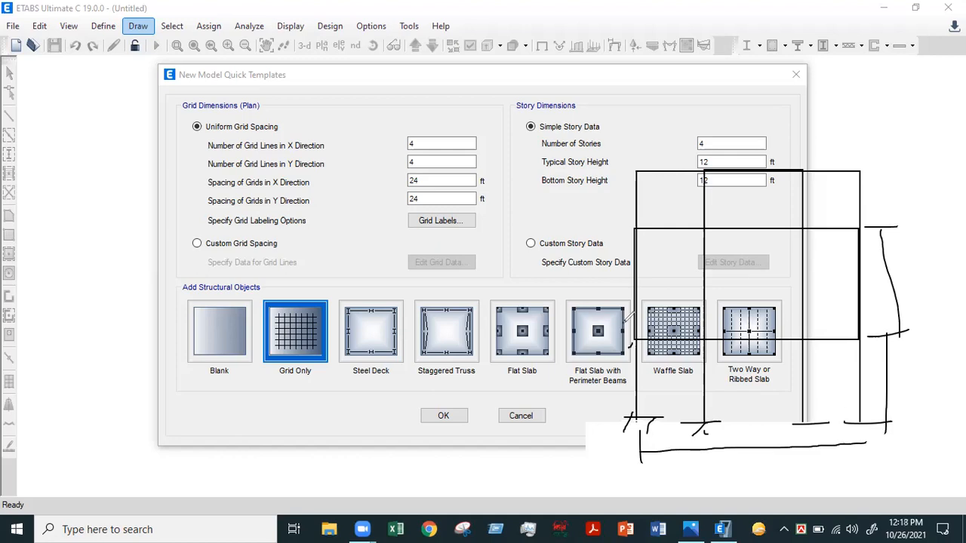
pyautogui.moveTo(332, 238); pyautogui.dragTo(364, 383)
pyautogui.moveTo(324, 239)
pyautogui.mouseDown()
pyautogui.moveTo(492, 238)
pyautogui.moveTo(505, 309)
pyautogui.moveTo(392, 374)
pyautogui.moveTo(366, 369)
pyautogui.moveTo(346, 332)
pyautogui.moveTo(521, 314)
pyautogui.mouseUp()
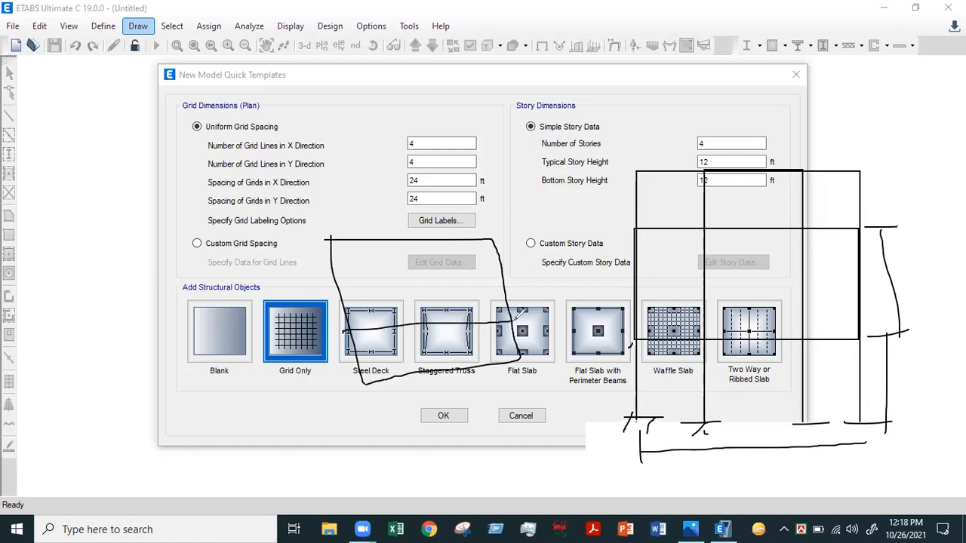
pyautogui.moveTo(339, 283); pyautogui.dragTo(495, 281)
pyautogui.moveTo(378, 233); pyautogui.dragTo(436, 366)
pyautogui.moveTo(451, 246); pyautogui.dragTo(485, 348)
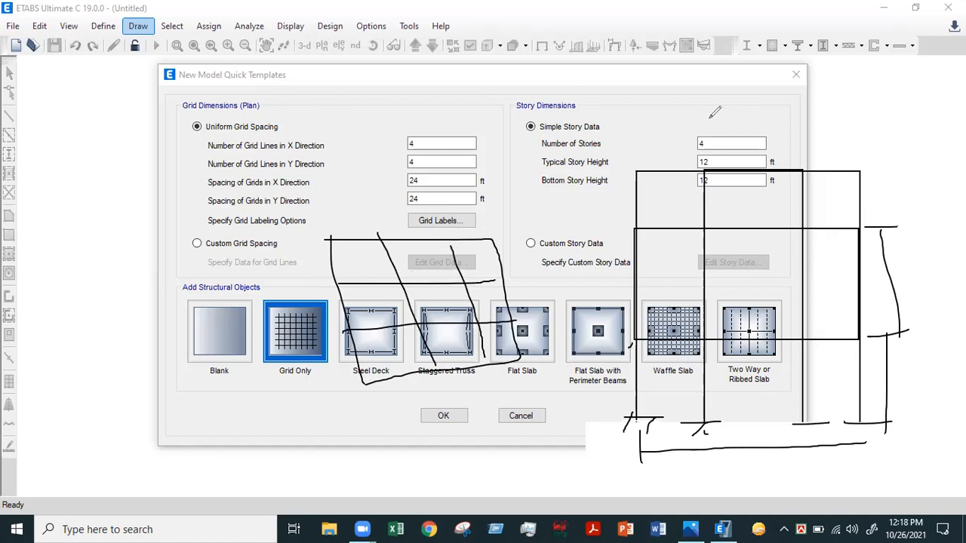
pyautogui.press('e')
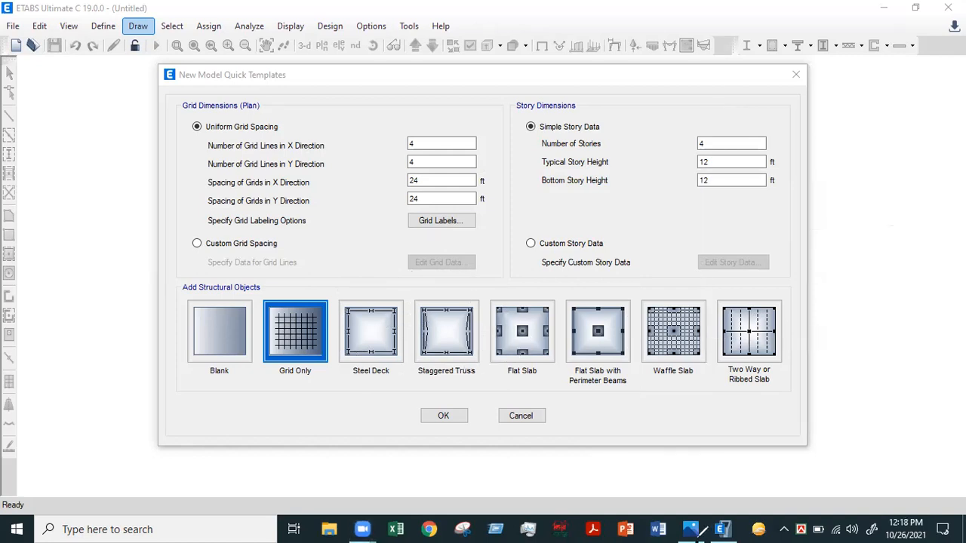
# Check the beam diagram in Photos for the support and point-load locations that need grid lines, and return to ETABS
pyautogui.click(694, 527)
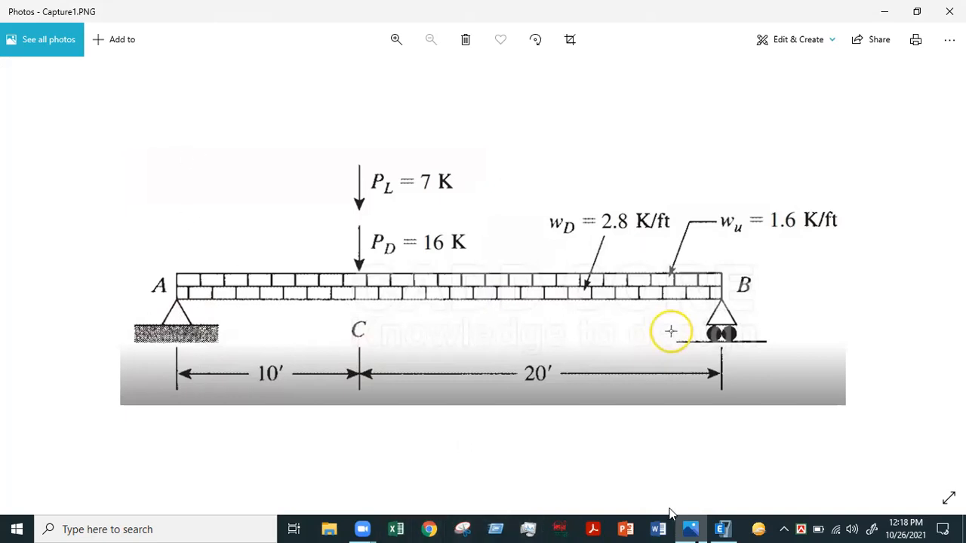
pyautogui.click(719, 528)
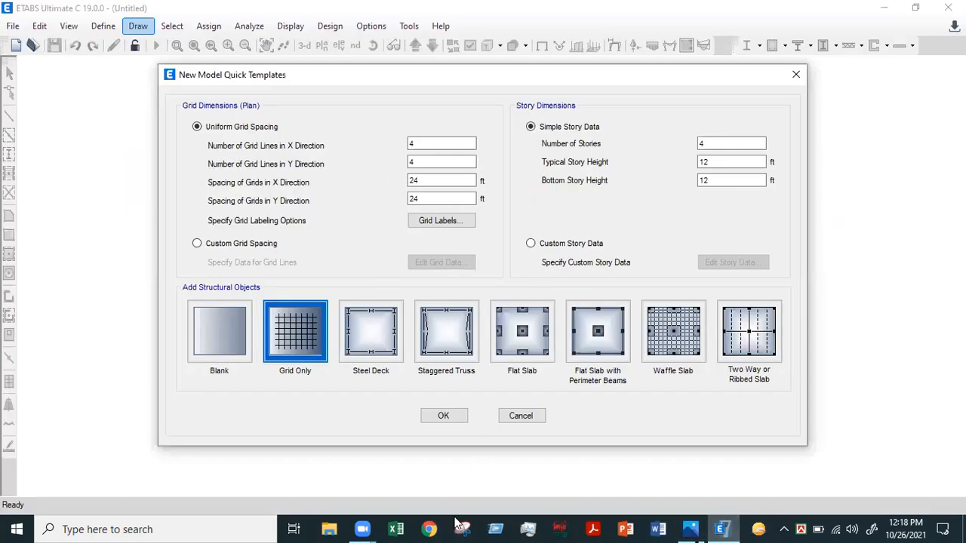
pyautogui.click(689, 528)
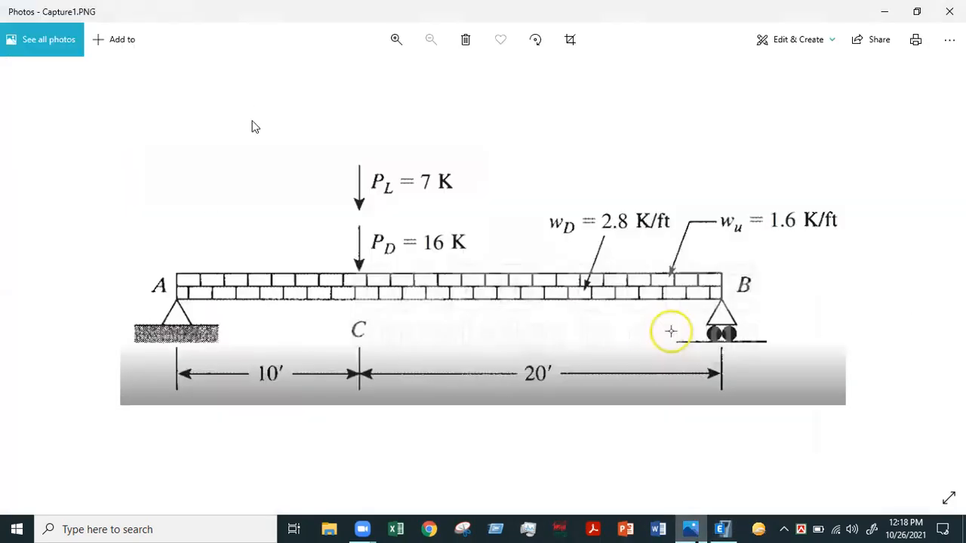
pyautogui.click(722, 529)
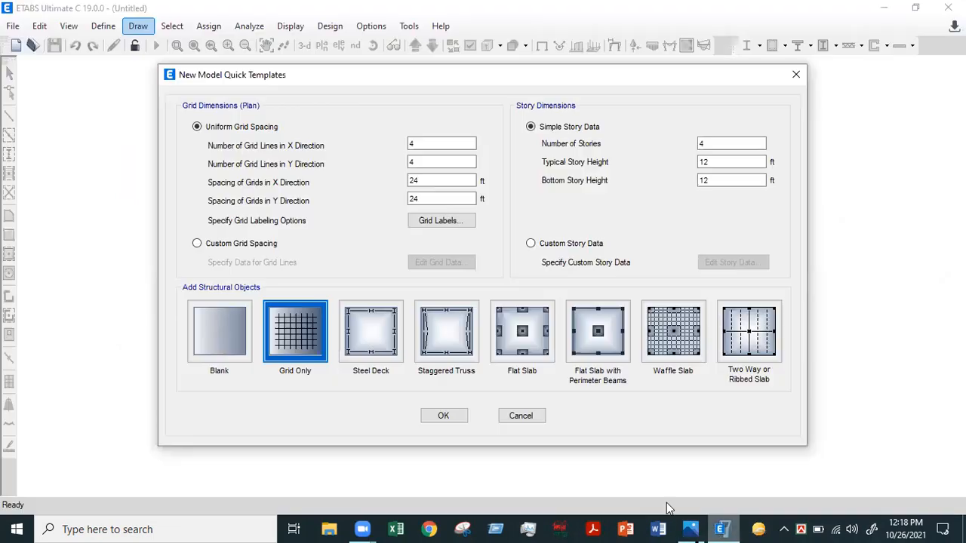
# Set the uniform grid to 3 grid lines in the X direction and 1 in the Y direction
pyautogui.click(416, 142)
pyautogui.moveTo(416, 143); pyautogui.dragTo(388, 146)
pyautogui.write('3')
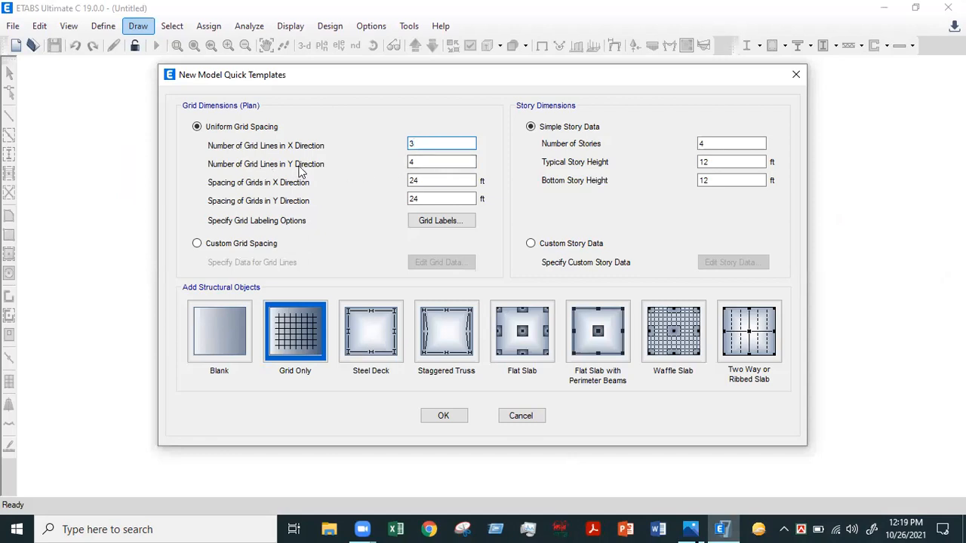
pyautogui.click(417, 161)
pyautogui.moveTo(418, 162); pyautogui.dragTo(377, 161)
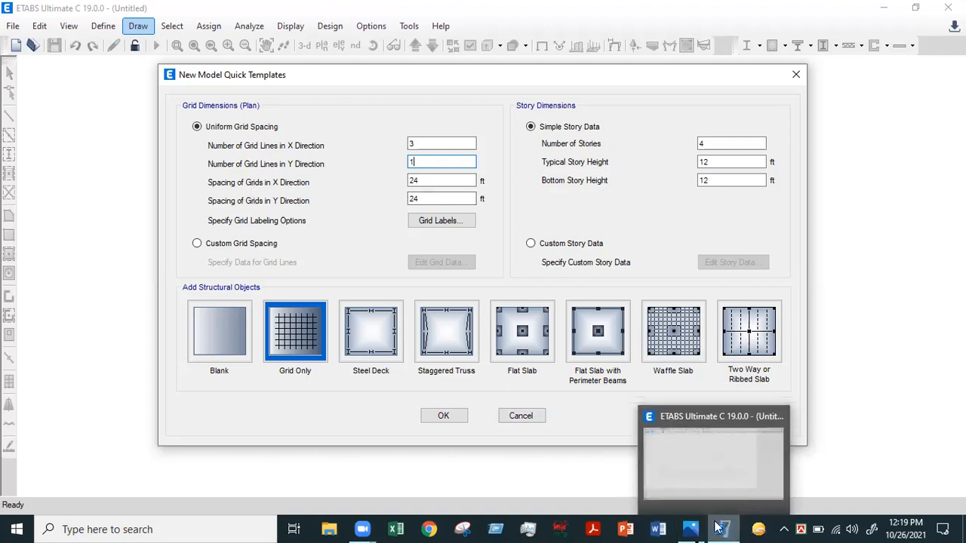
# Recheck the unequal spans in the beam diagram in Photos, and open the grid data in ETABS with custom grid spacing
pyautogui.click(691, 528)
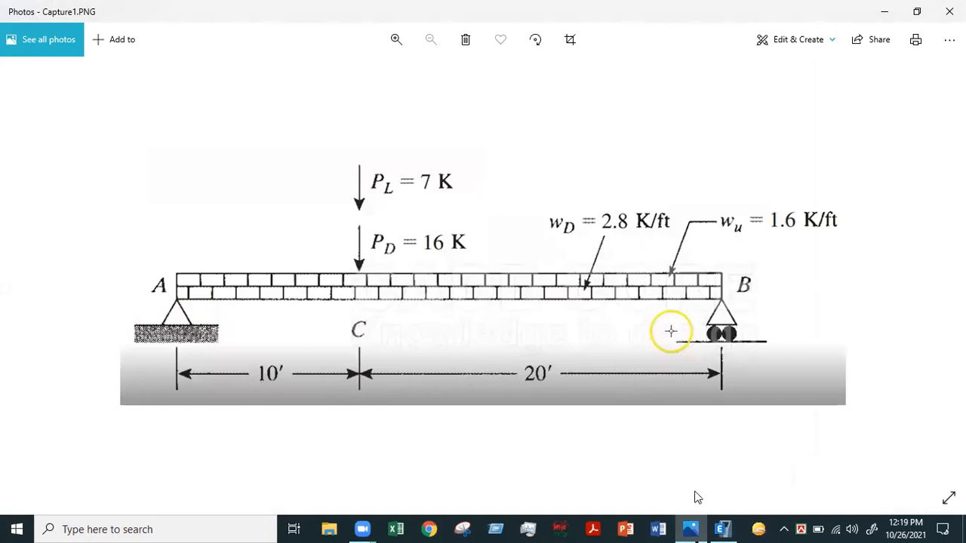
pyautogui.click(730, 527)
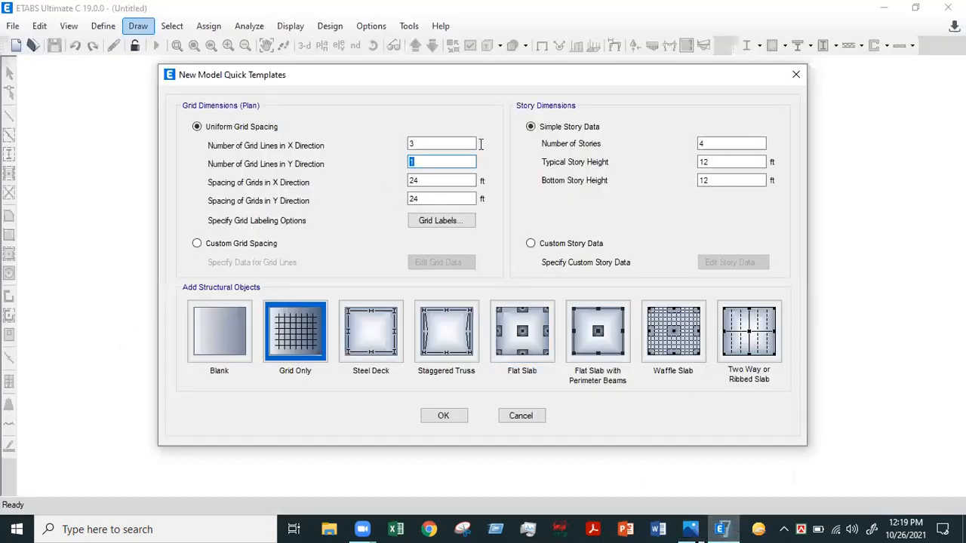
pyautogui.click(218, 248)
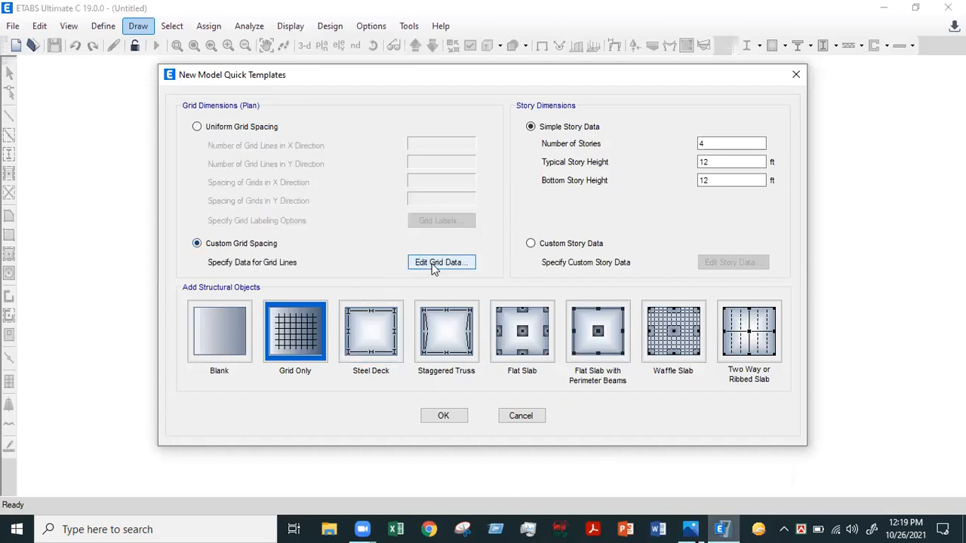
pyautogui.click(239, 130)
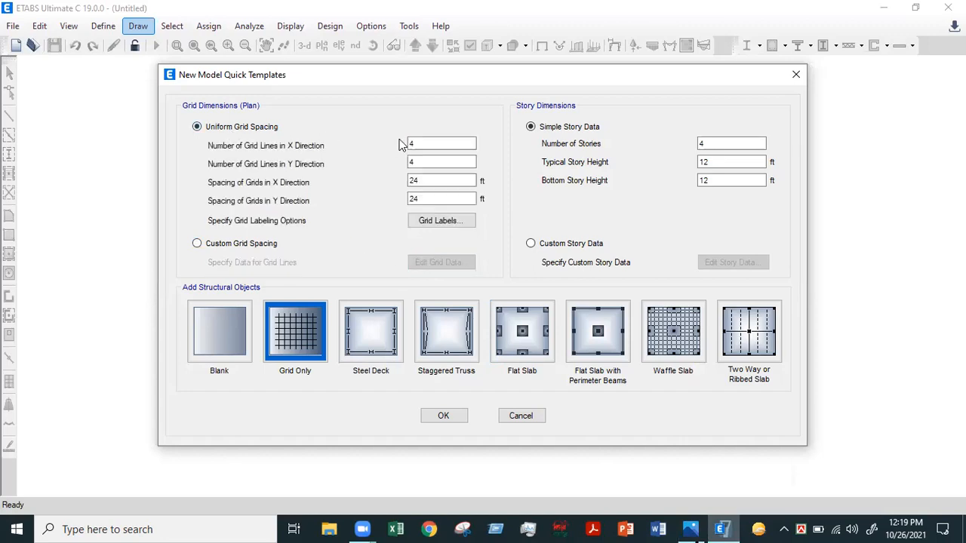
pyautogui.click(237, 245)
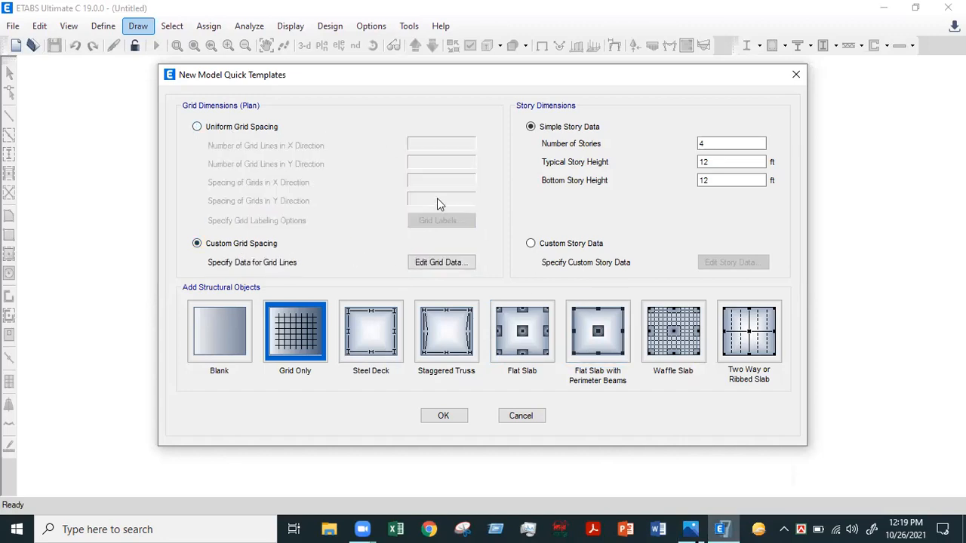
pyautogui.click(255, 130)
pyautogui.click(258, 243)
pyautogui.click(445, 264)
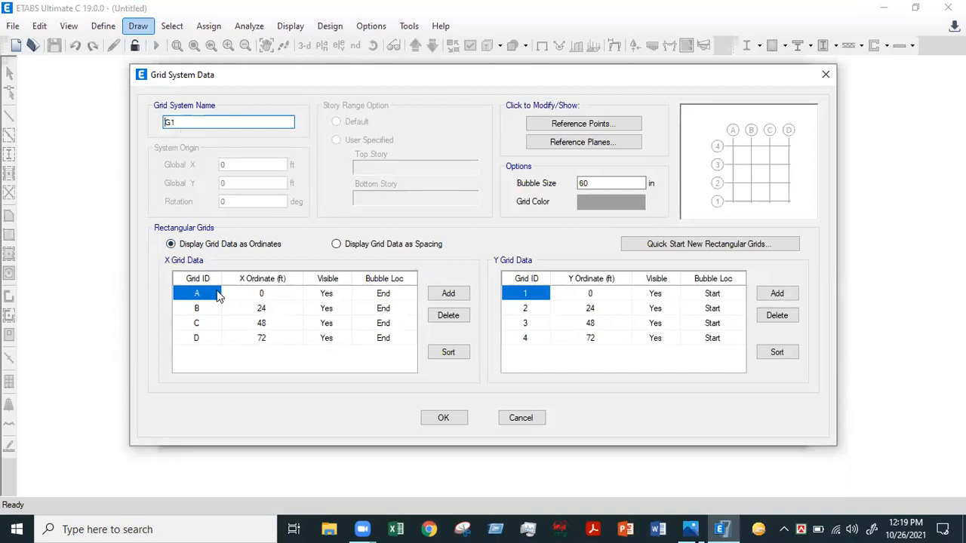
pyautogui.click(218, 340)
pyautogui.click(291, 340)
pyautogui.click(267, 297)
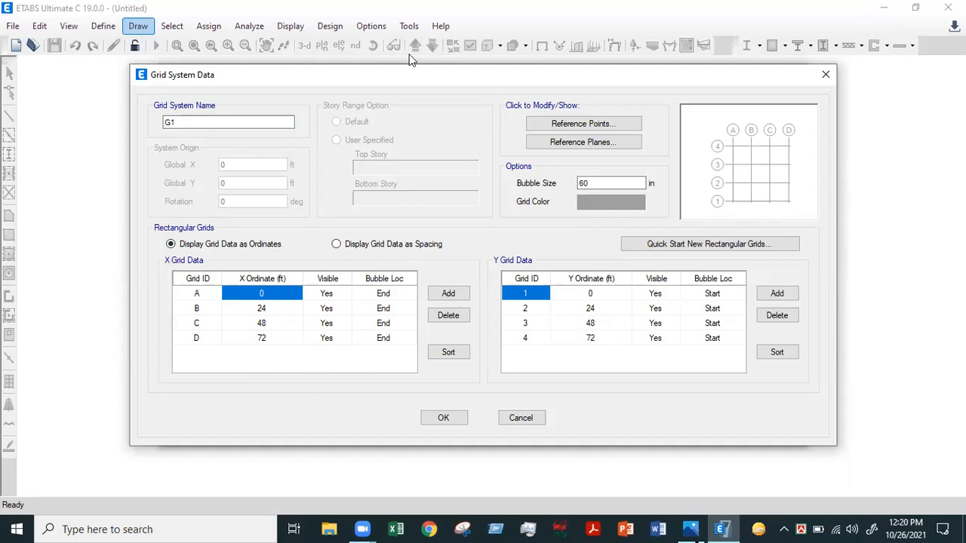
pyautogui.moveTo(728, 131)
pyautogui.mouseDown()
pyautogui.moveTo(740, 147)
pyautogui.moveTo(745, 136)
pyautogui.moveTo(762, 148)
pyautogui.moveTo(768, 138)
pyautogui.mouseUp()
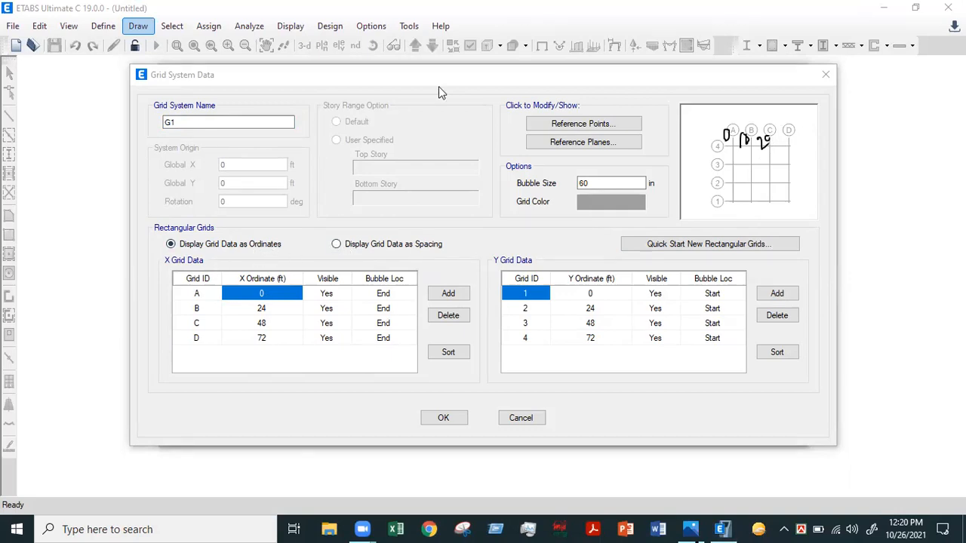
# Annotate the grid data on screen with axes, a (0,0) origin, and grid lines A and B at 10' and 30'
pyautogui.moveTo(571, 215); pyautogui.dragTo(603, 458)
pyautogui.moveTo(483, 383); pyautogui.dragTo(881, 348)
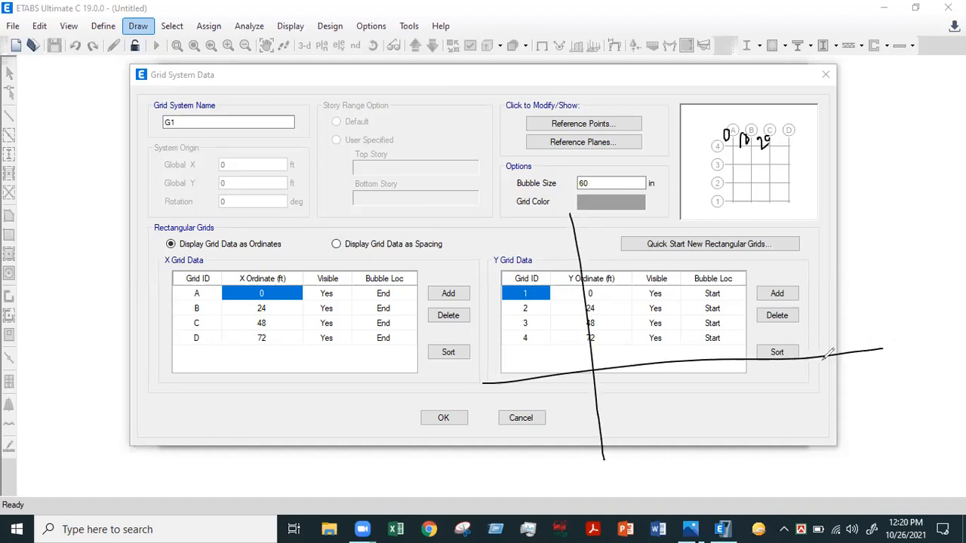
pyautogui.moveTo(608, 379)
pyautogui.mouseDown()
pyautogui.moveTo(603, 389)
pyautogui.moveTo(609, 380)
pyautogui.moveTo(614, 392)
pyautogui.moveTo(629, 378)
pyautogui.moveTo(637, 395)
pyautogui.moveTo(604, 402)
pyautogui.mouseUp()
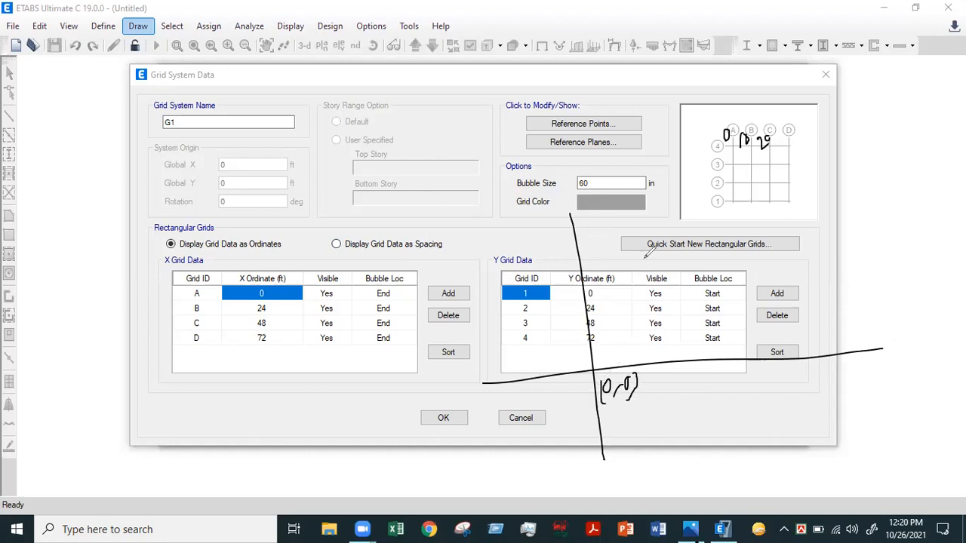
pyautogui.moveTo(647, 216)
pyautogui.mouseDown()
pyautogui.moveTo(666, 380)
pyautogui.moveTo(685, 371)
pyautogui.mouseUp()
pyautogui.moveTo(753, 222)
pyautogui.mouseDown()
pyautogui.moveTo(771, 373)
pyautogui.moveTo(788, 371)
pyautogui.moveTo(777, 388)
pyautogui.mouseUp()
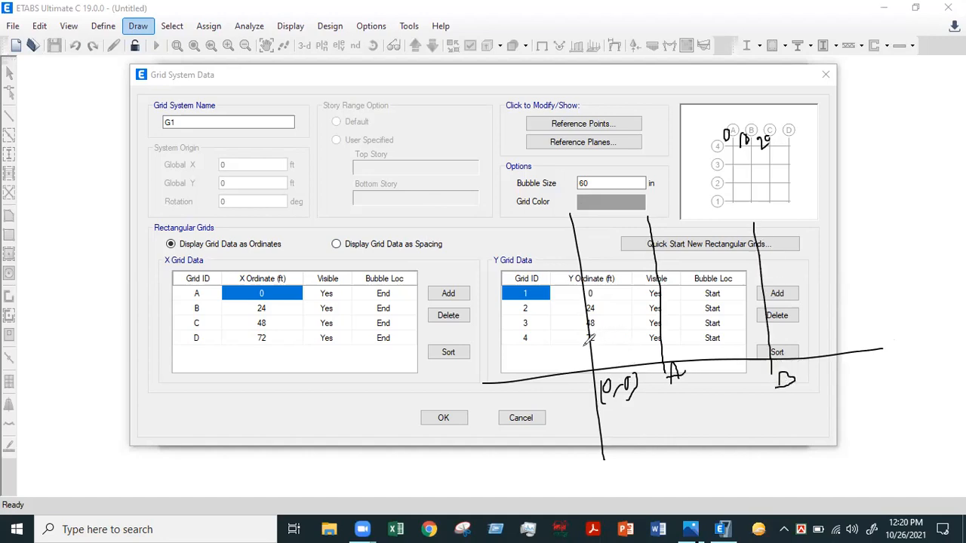
pyautogui.moveTo(591, 345)
pyautogui.mouseDown()
pyautogui.moveTo(662, 341)
pyautogui.moveTo(624, 337)
pyautogui.moveTo(632, 314)
pyautogui.moveTo(771, 337)
pyautogui.mouseUp()
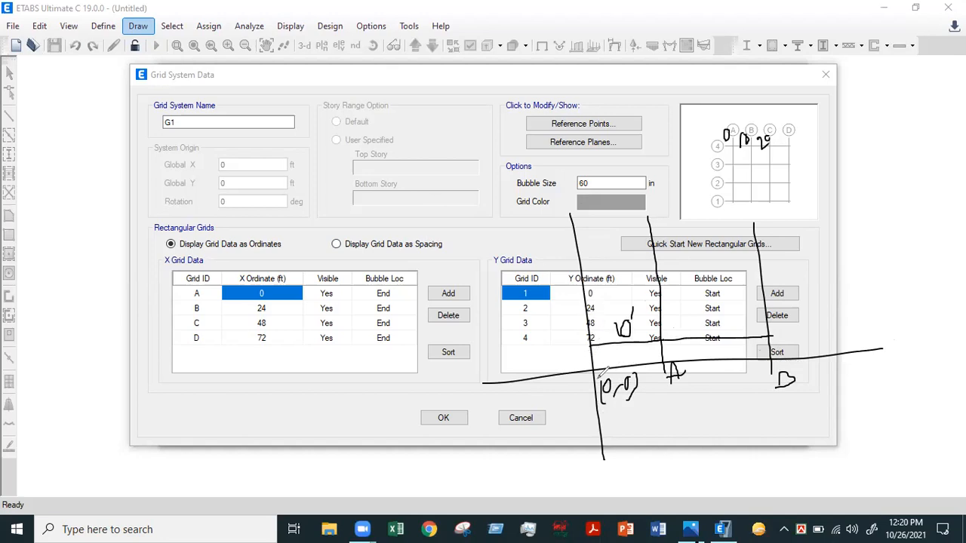
pyautogui.moveTo(585, 307); pyautogui.dragTo(770, 302)
pyautogui.moveTo(683, 286)
pyautogui.mouseDown()
pyautogui.moveTo(700, 292)
pyautogui.moveTo(692, 302)
pyautogui.moveTo(708, 297)
pyautogui.moveTo(714, 278)
pyautogui.mouseUp()
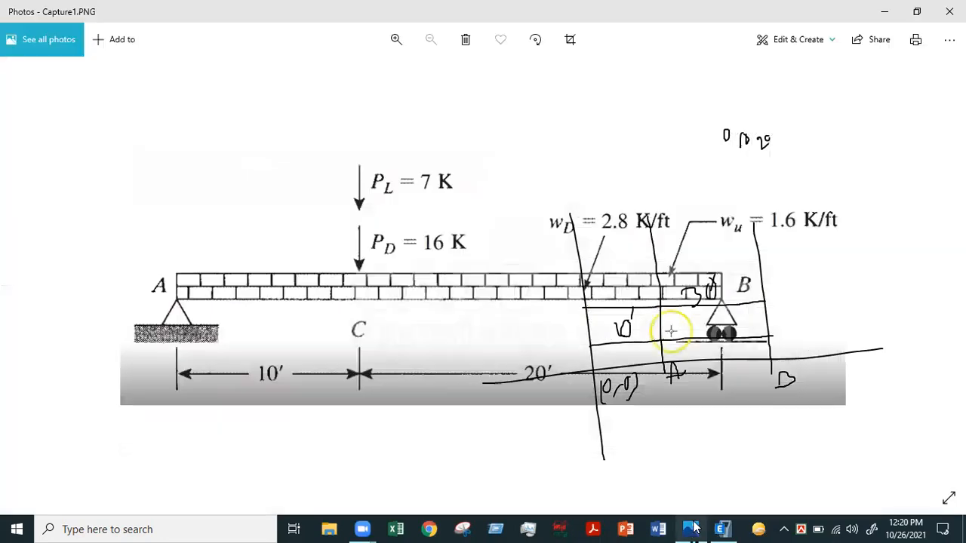
# Recheck the span lengths in the beam diagram in Photos, and display the grid data in ETABS as spacing
pyautogui.click(691, 529)
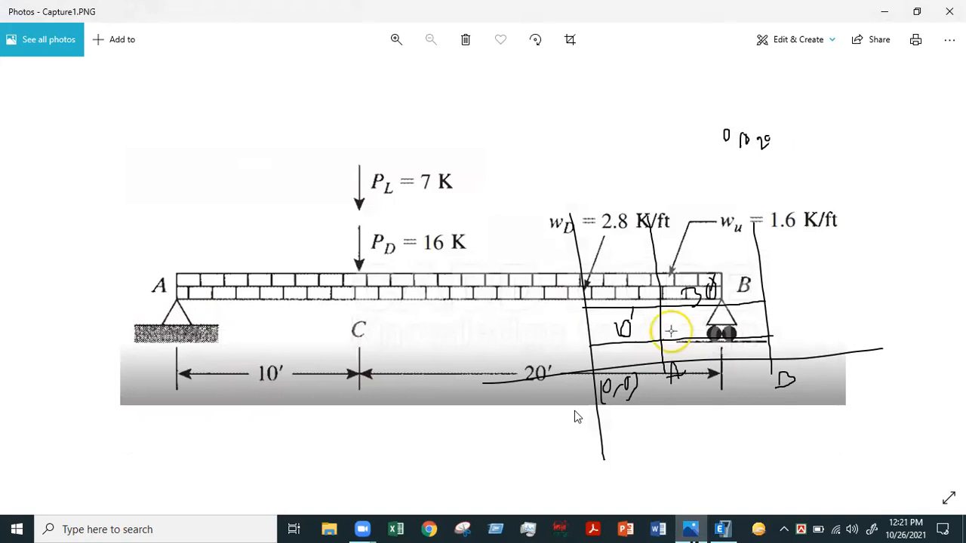
pyautogui.click(722, 529)
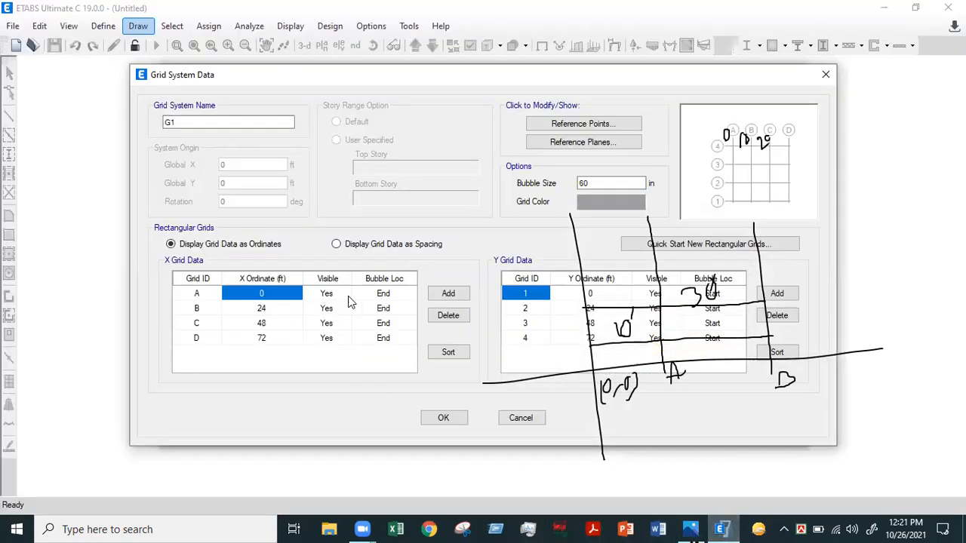
pyautogui.click(411, 249)
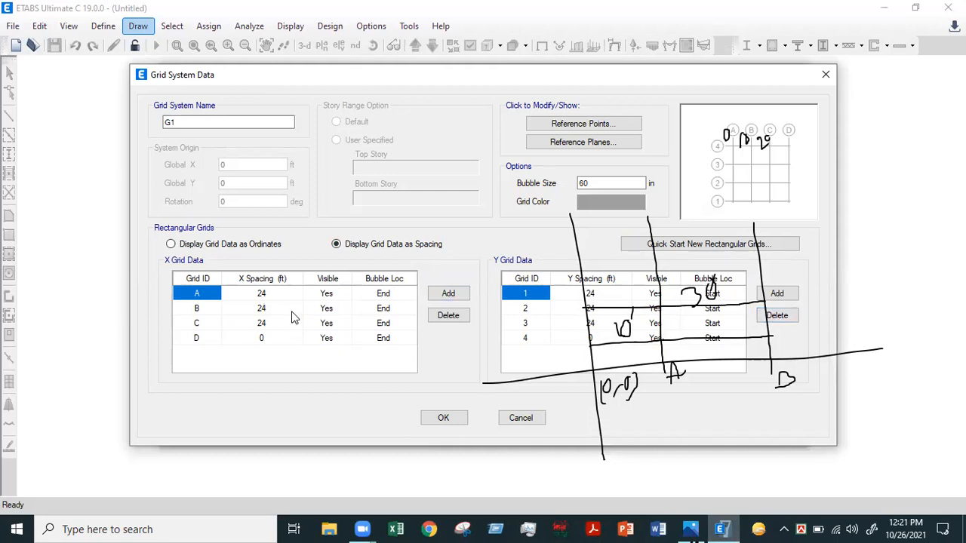
# Set the X spacing of grid line A to 10 ft and grid line B to 20 ft
pyautogui.click(272, 298)
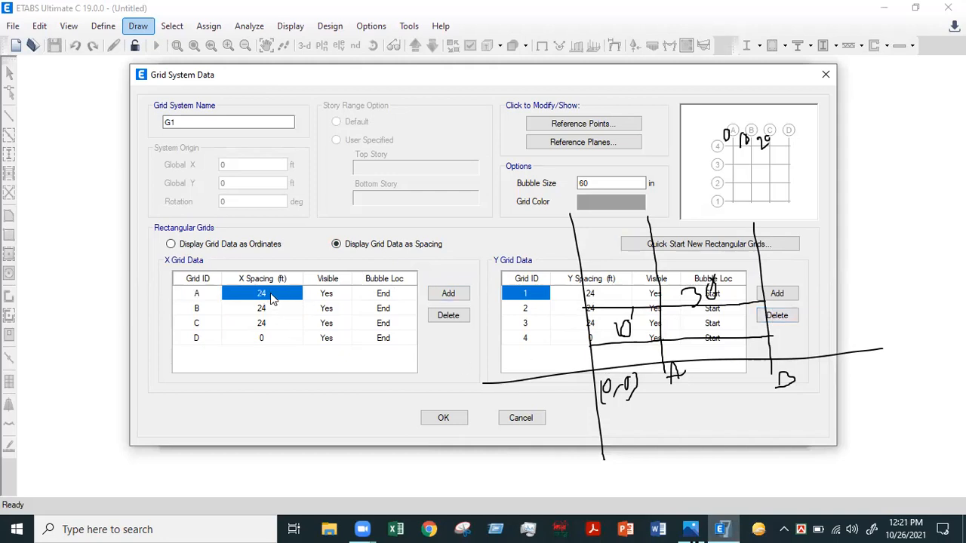
pyautogui.write('1')
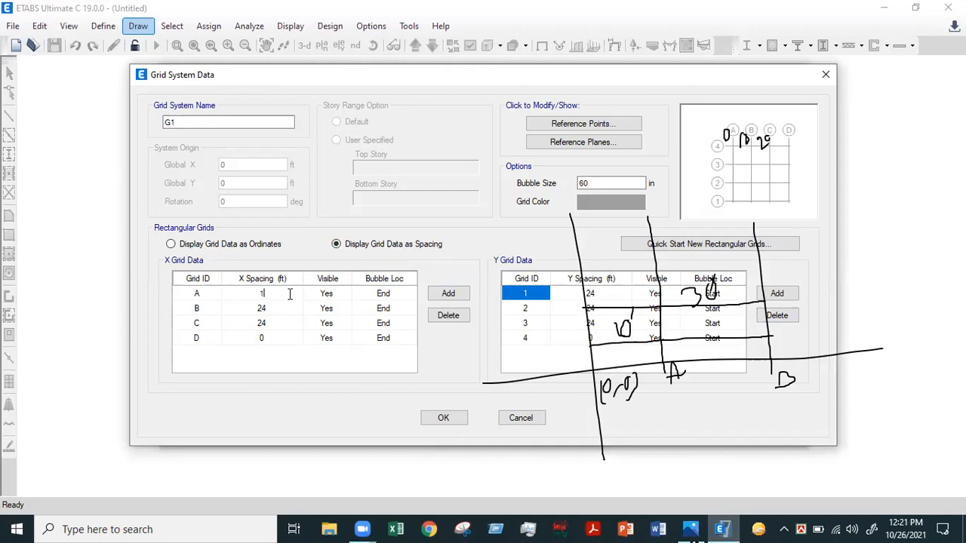
pyautogui.write('0')
pyautogui.click(274, 329)
pyautogui.click(278, 310)
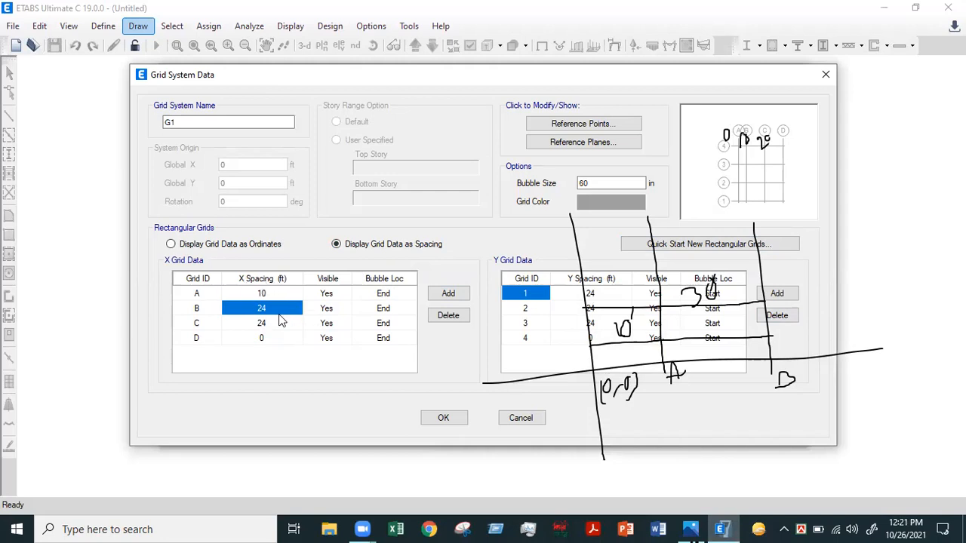
pyautogui.write('2')
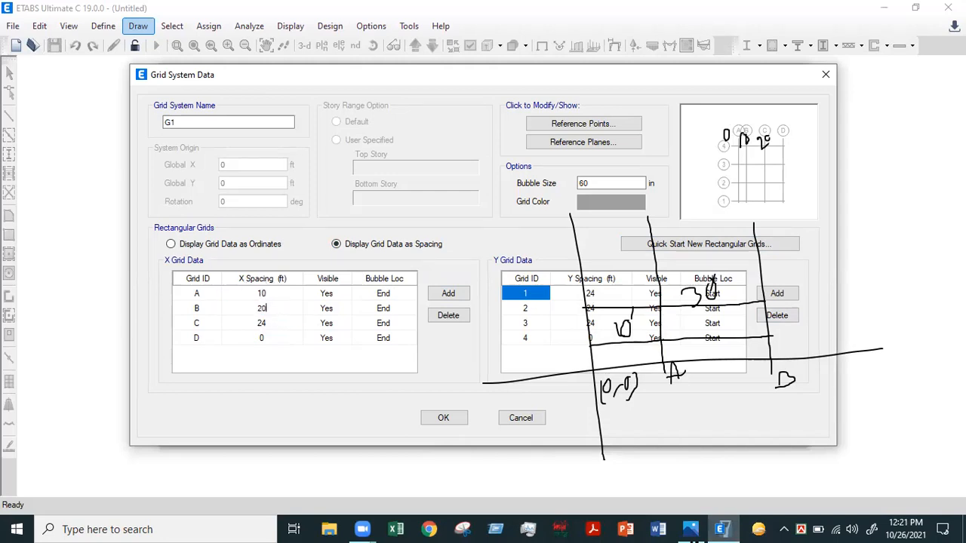
pyautogui.write('0')
# Delete grid line D from the X grid data and clear the on-screen annotations
pyautogui.click(294, 344)
pyautogui.click(330, 339)
pyautogui.click(268, 337)
pyautogui.click(462, 318)
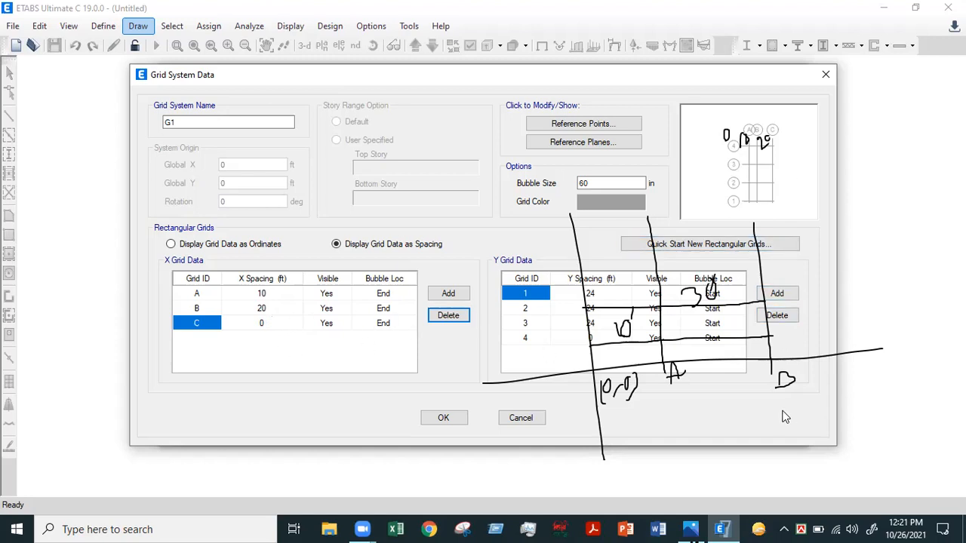
pyautogui.click(746, 51)
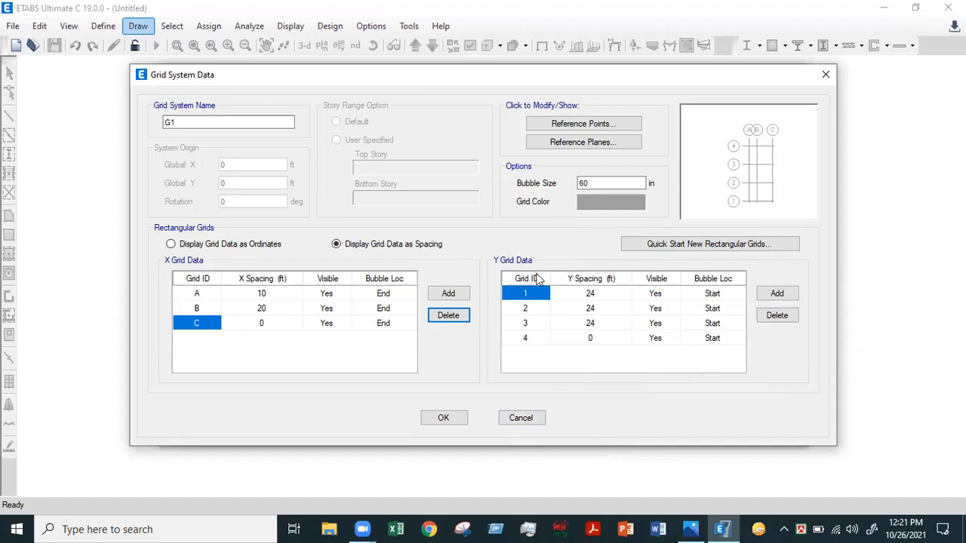
# Delete the surplus Y grid lines so that only grid line 1 is left
pyautogui.click(614, 337)
pyautogui.click(780, 317)
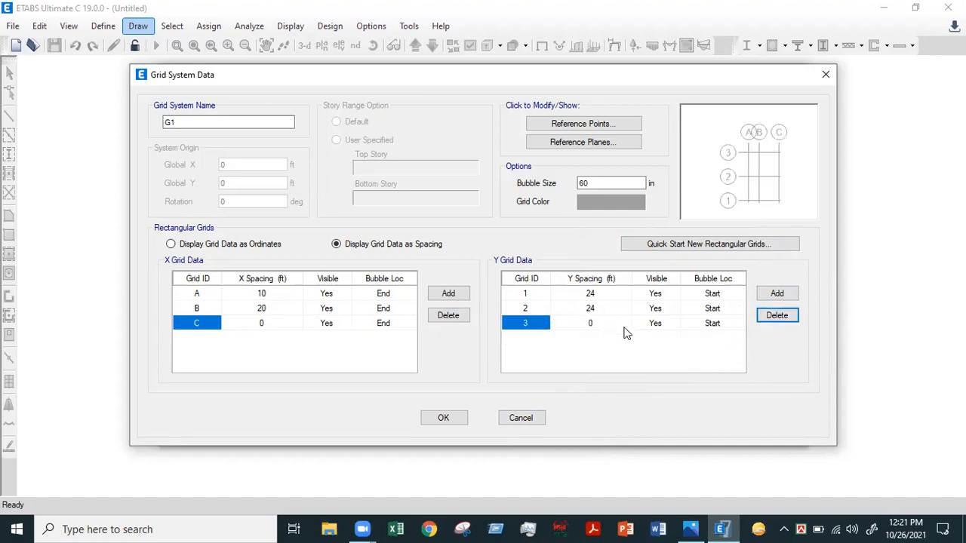
pyautogui.click(791, 317)
pyautogui.click(618, 309)
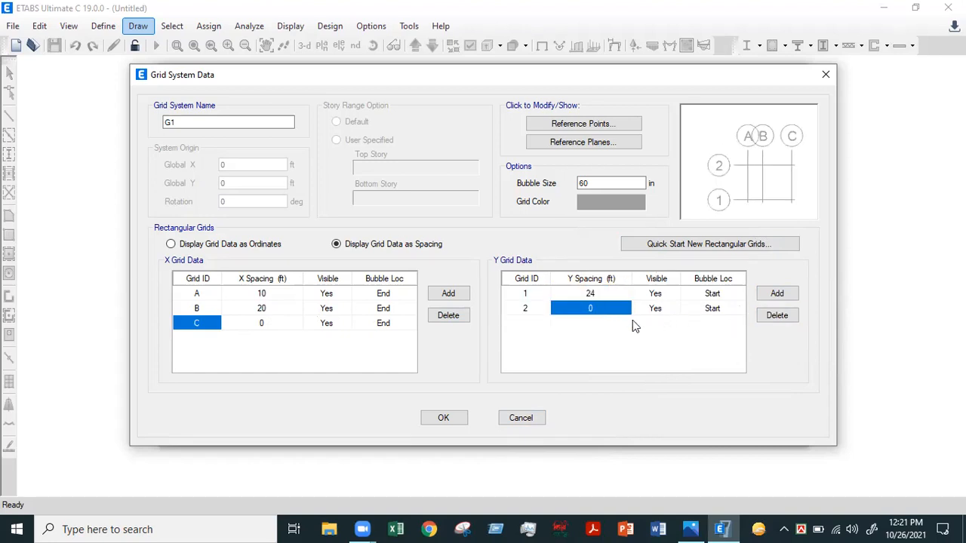
pyautogui.click(773, 317)
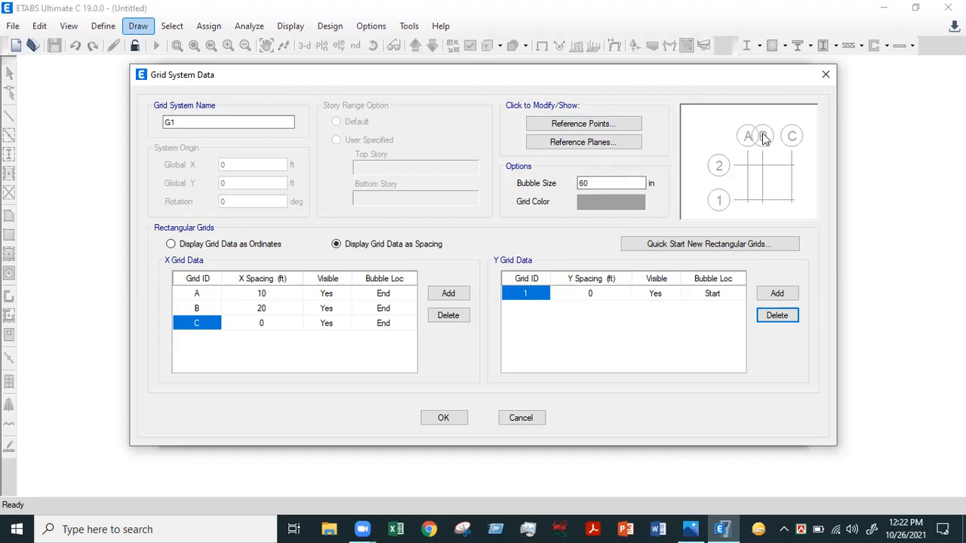
# Set the grid bubble size to 25 in and accept the grid system data
pyautogui.doubleClick(589, 186)
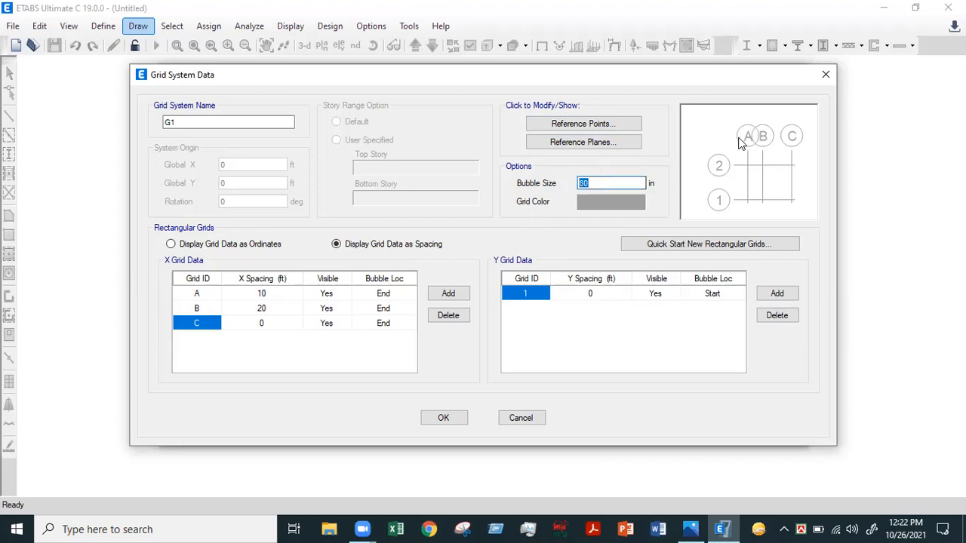
pyautogui.write('25')
pyautogui.press('Return')
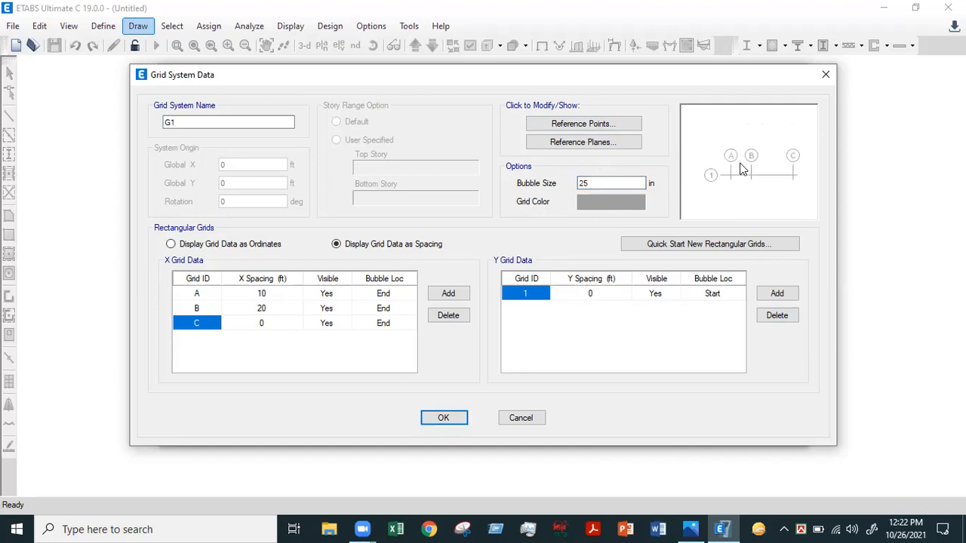
pyautogui.click(443, 418)
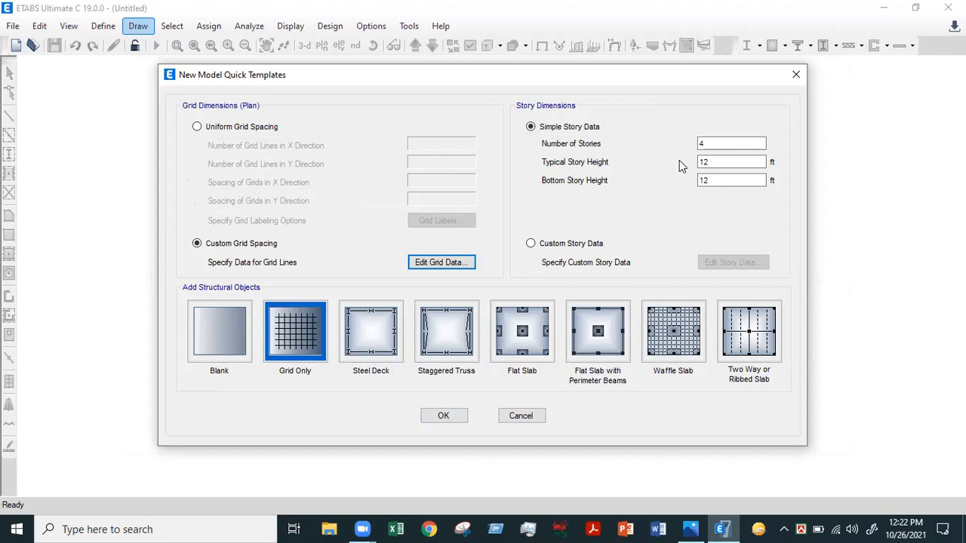
# Switch to custom story data and delete Story4, keeping the existing structure at that story
pyautogui.click(530, 243)
pyautogui.click(732, 266)
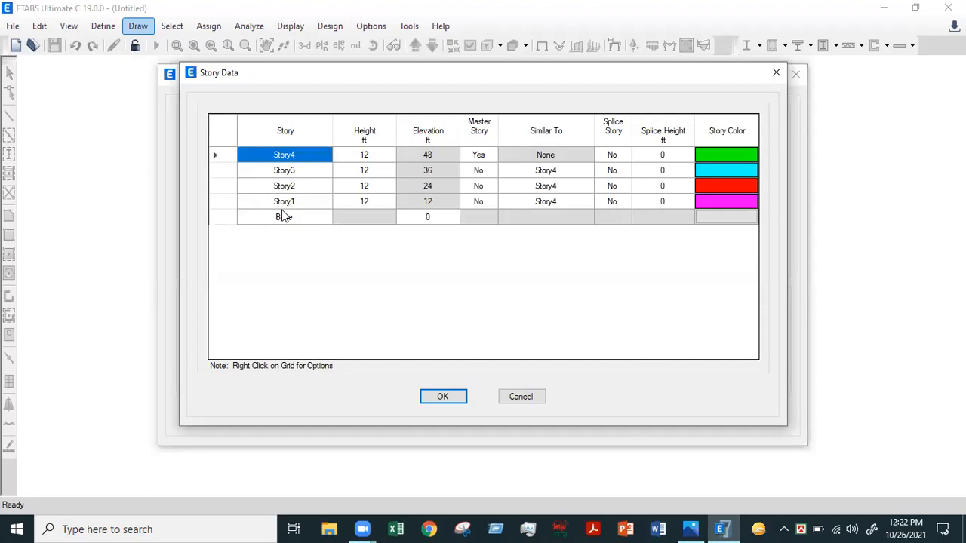
pyautogui.rightClick(306, 159)
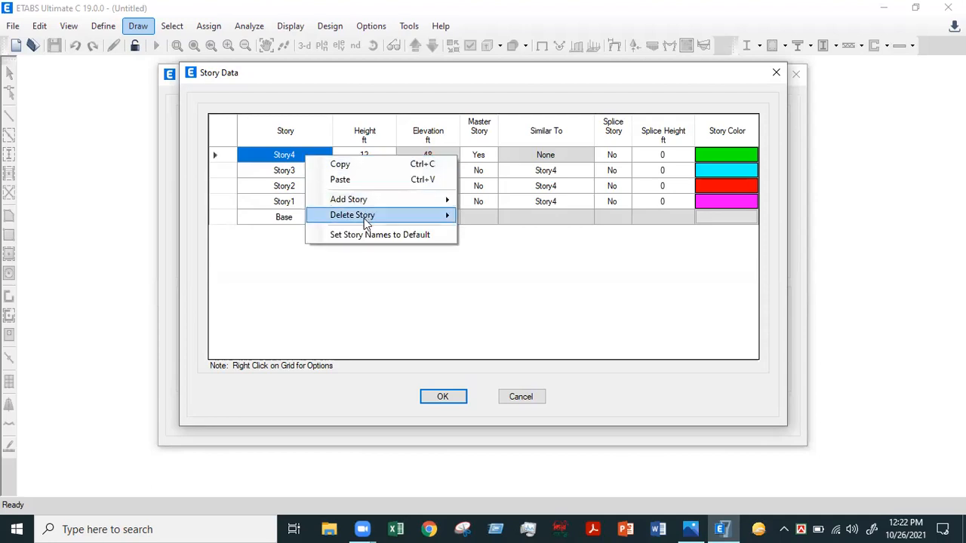
pyautogui.moveTo(357, 217)
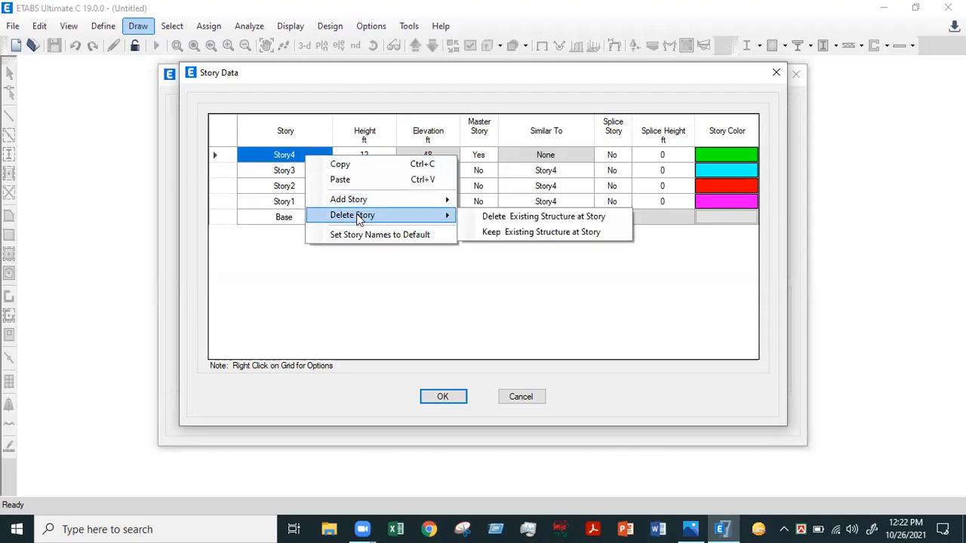
pyautogui.click(528, 232)
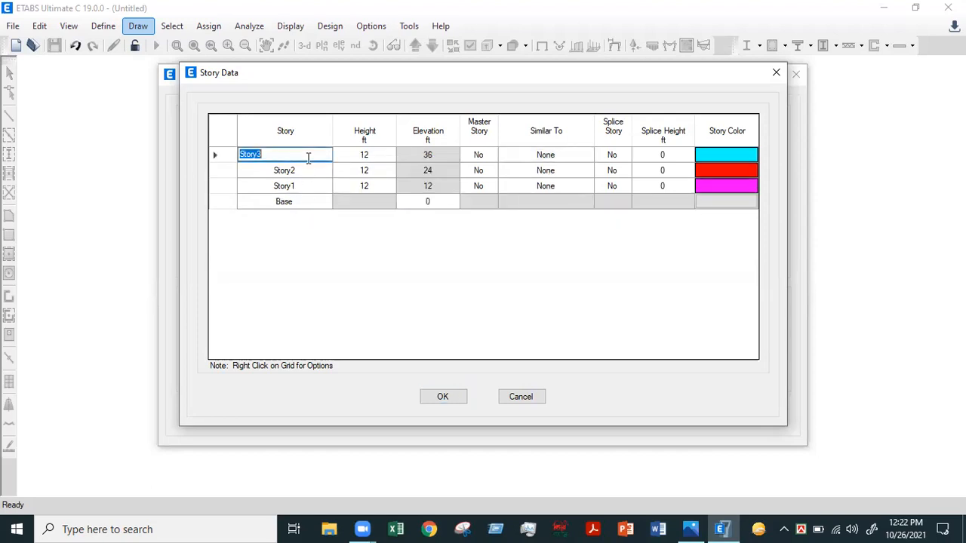
# Delete Story3 and Story2 together with their existing structure, and accept the story data
pyautogui.click(304, 186)
pyautogui.click(301, 155)
pyautogui.click(308, 171)
pyautogui.rightClick(324, 158)
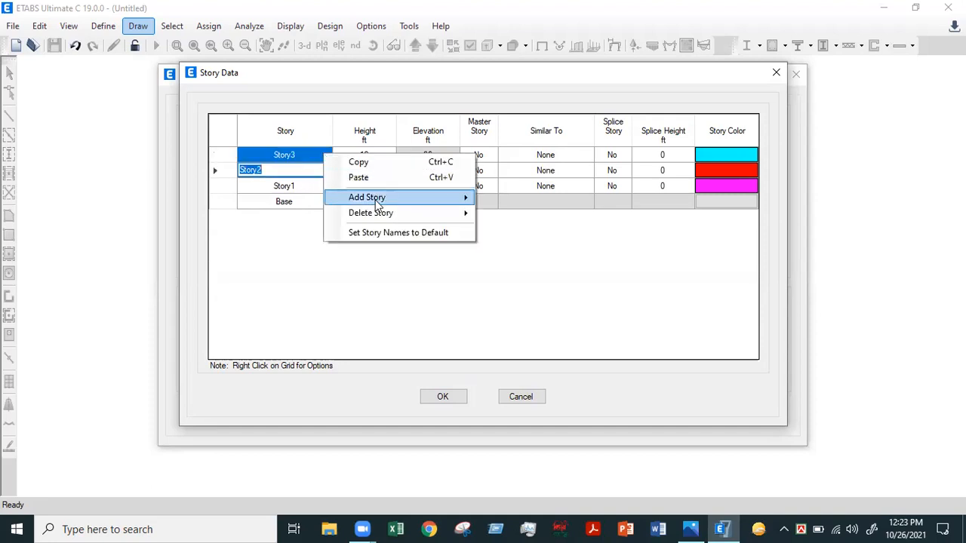
pyautogui.moveTo(383, 213)
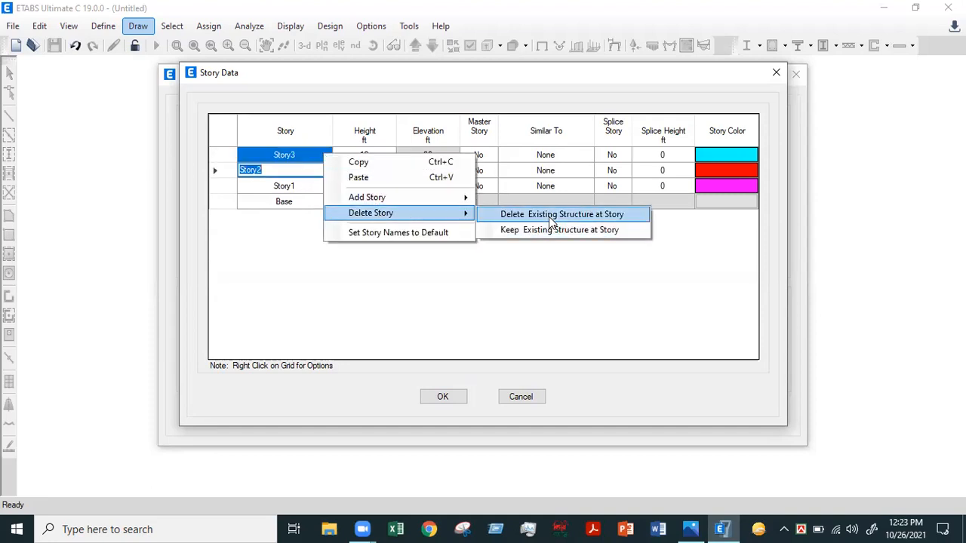
pyautogui.click(550, 217)
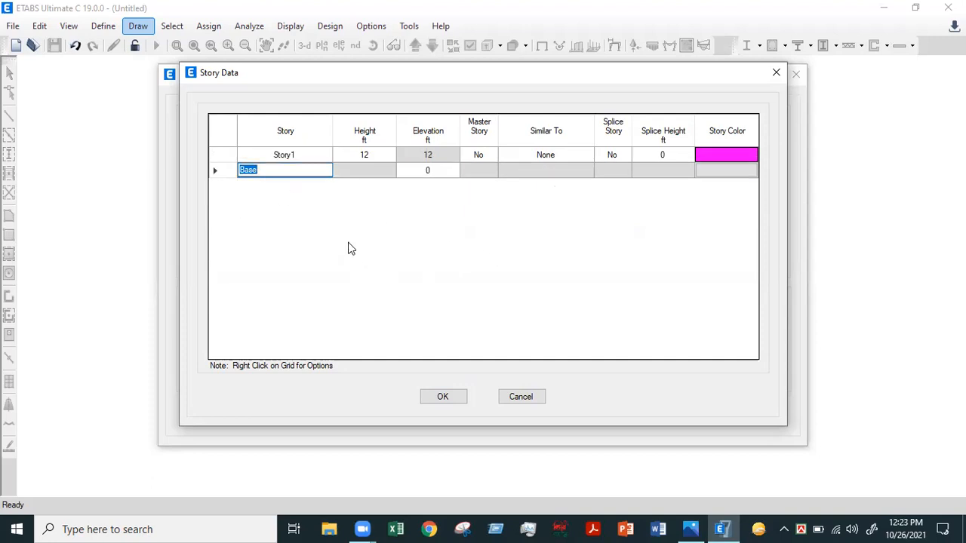
pyautogui.click(451, 398)
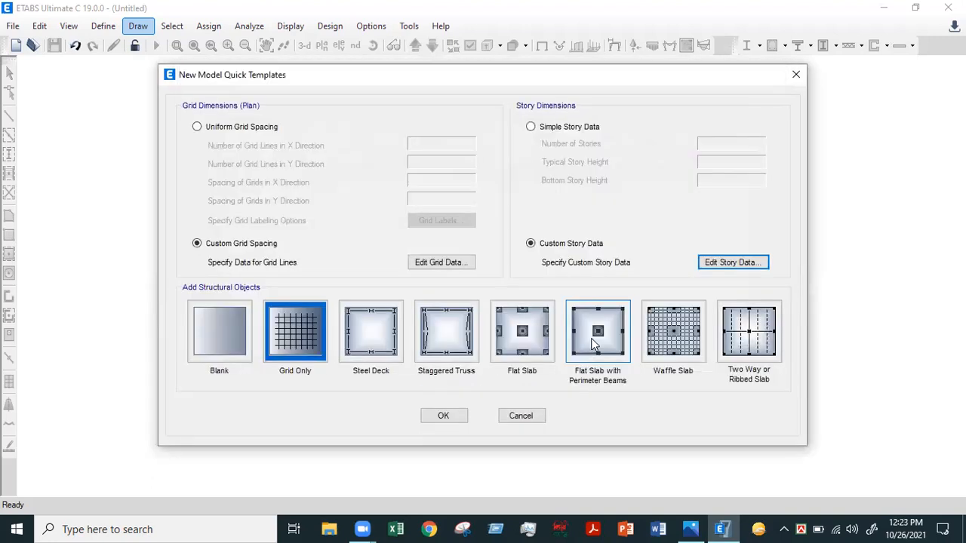
# Create the new model from the Grid Only template with the custom grid and story data
pyautogui.click(453, 417)
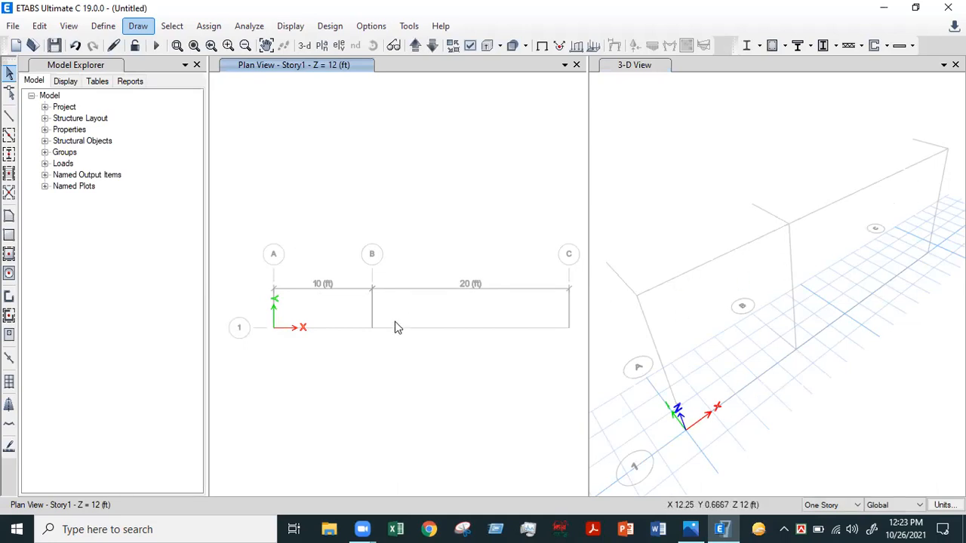
pyautogui.rightClick(294, 170)
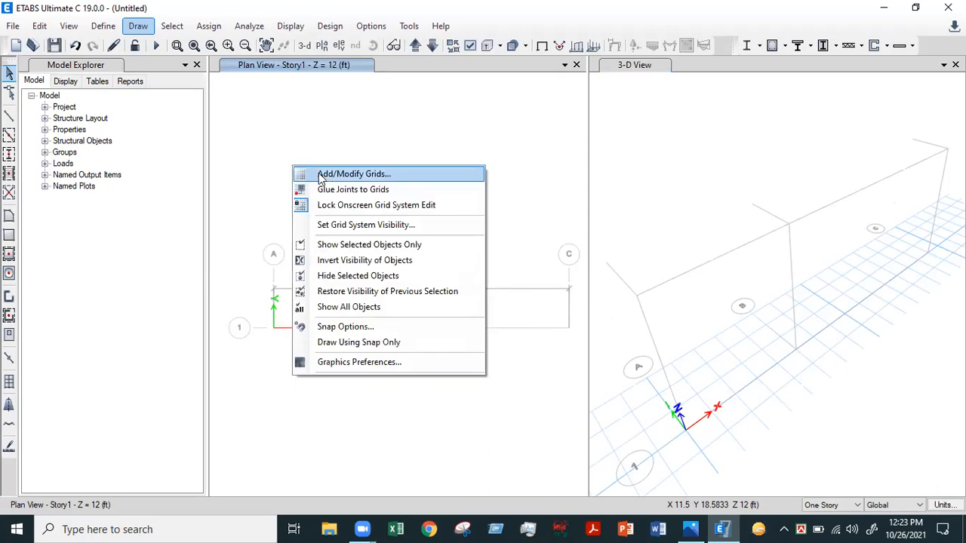
pyautogui.click(359, 128)
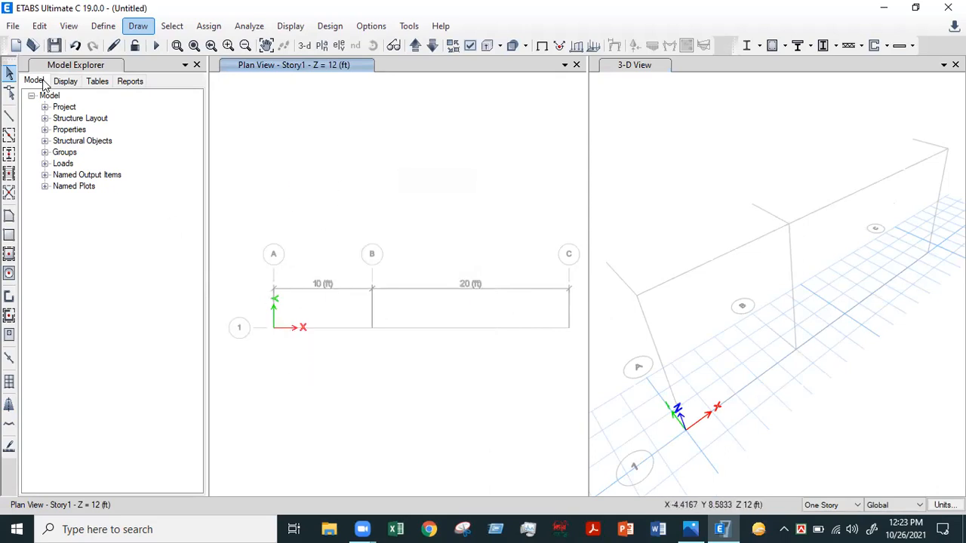
# Start saving the model and open the zhsust folder under work\etabs on the STUDY (I:) drive
pyautogui.click(16, 27)
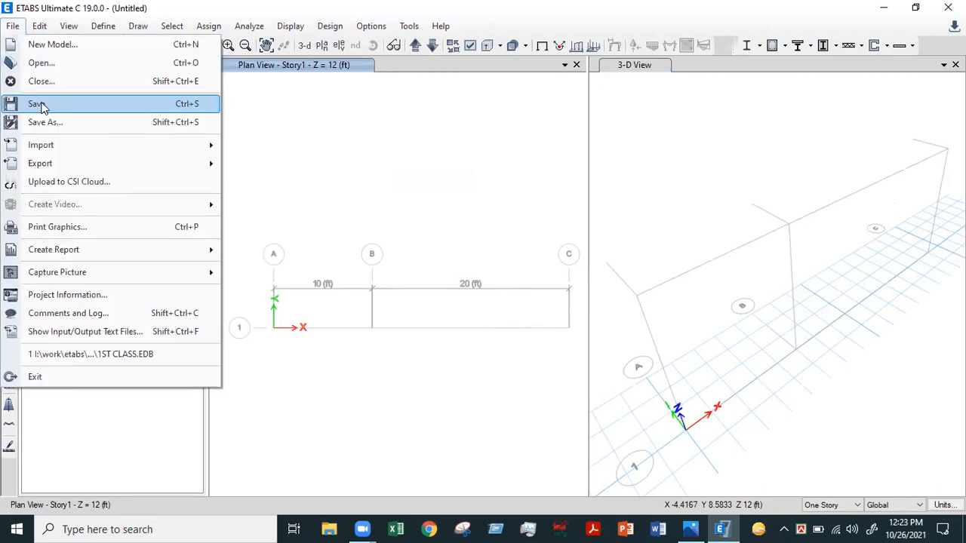
pyautogui.click(39, 103)
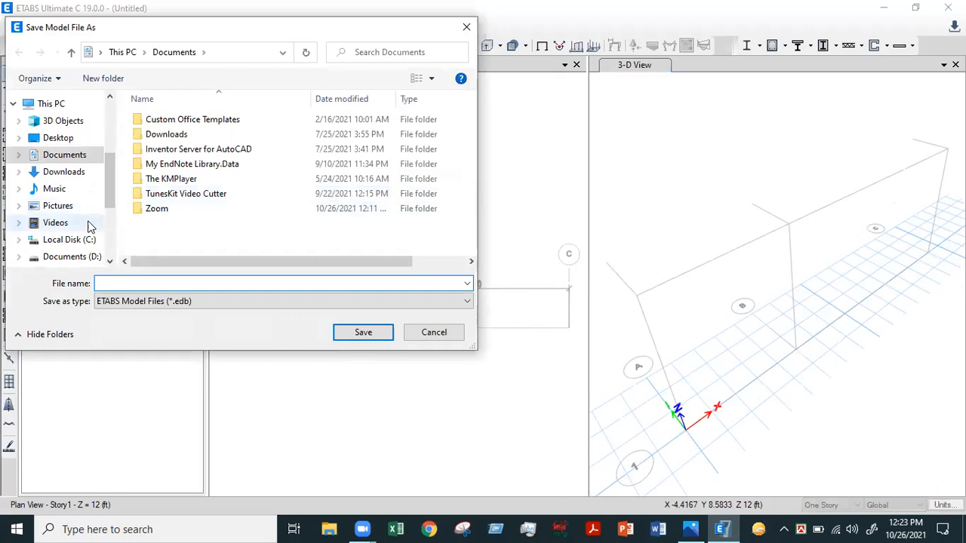
pyautogui.scroll(-1, 113, 200)
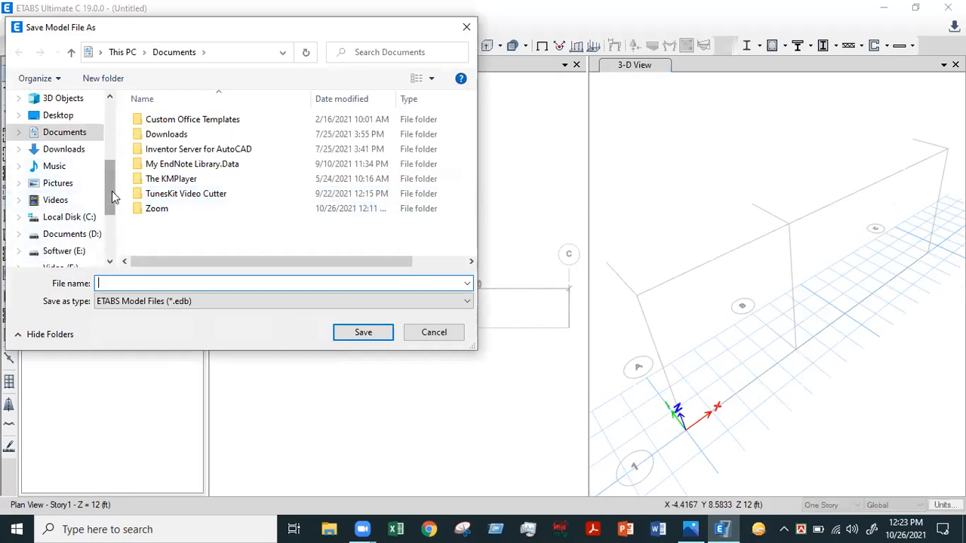
pyautogui.scroll(-3, 105, 203)
pyautogui.scroll(-1, 59, 154)
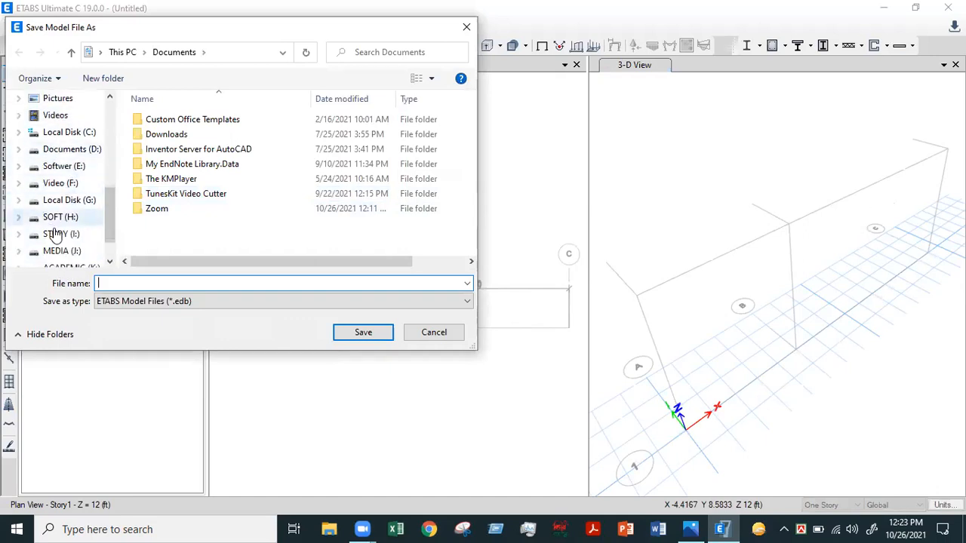
pyautogui.scroll(1, 68, 252)
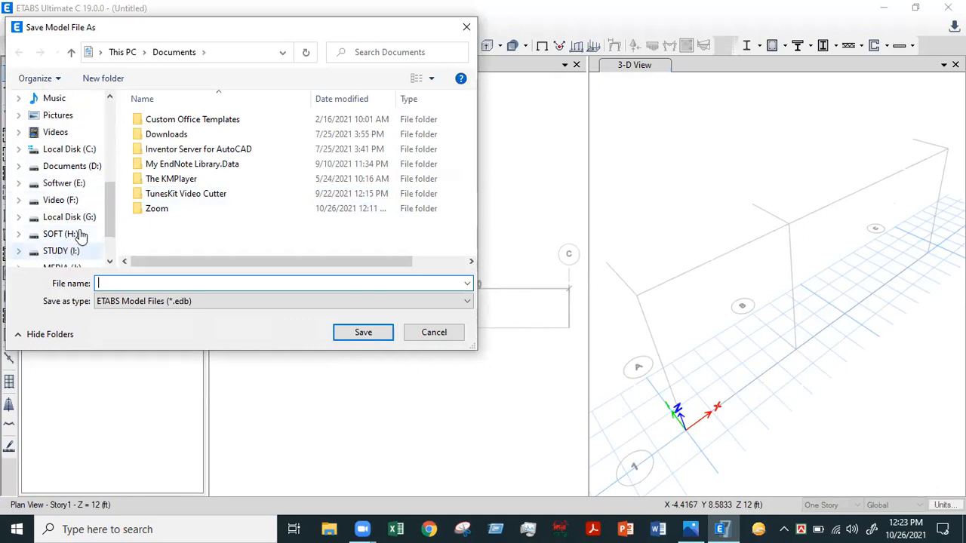
pyautogui.scroll(-2, 72, 245)
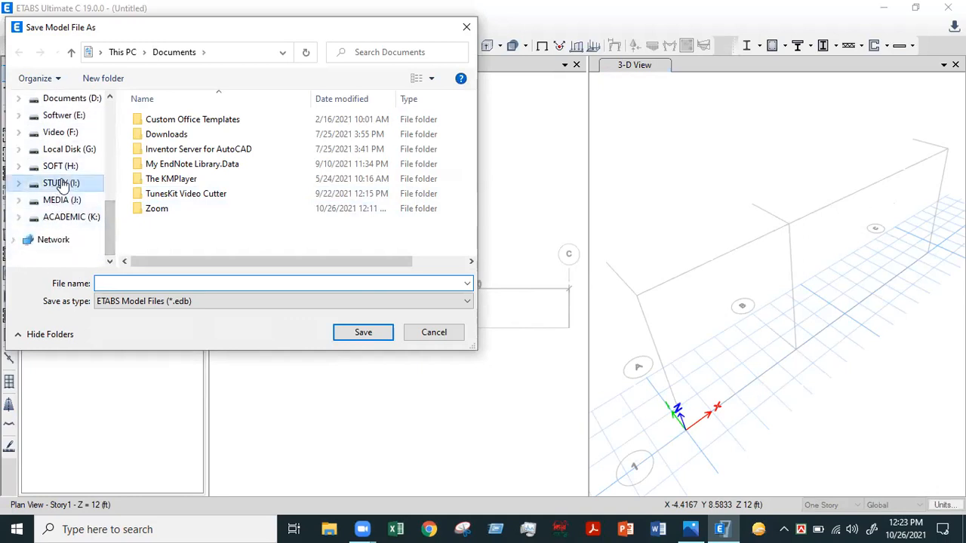
pyautogui.click(59, 183)
pyautogui.scroll(-3, 181, 215)
pyautogui.doubleClick(159, 218)
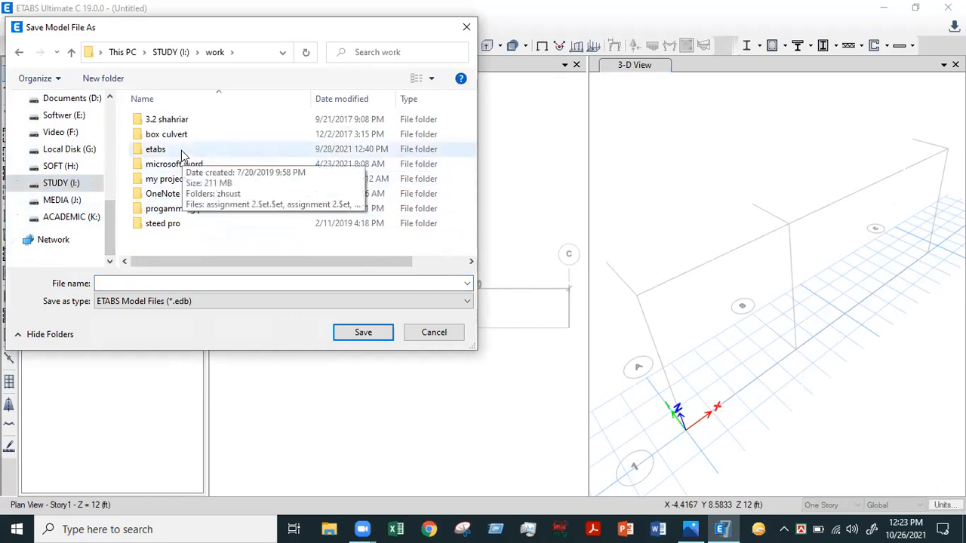
pyautogui.doubleClick(192, 155)
pyautogui.doubleClick(184, 121)
# Name the model file "3rd Class" and save it in the zhsust folder
pyautogui.click(168, 284)
pyautogui.write('3')
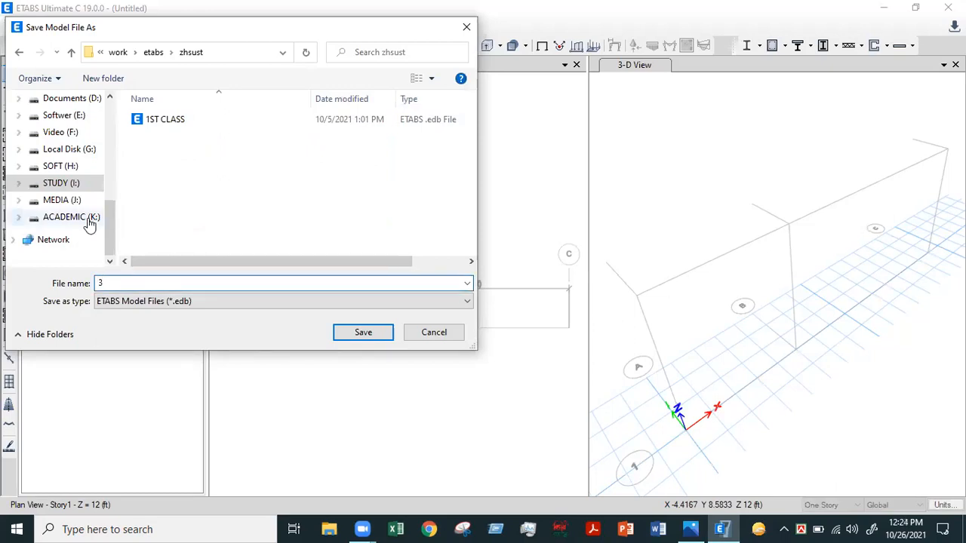
pyautogui.write('rd')
pyautogui.press('BackSpace')
pyautogui.press('BackSpace')
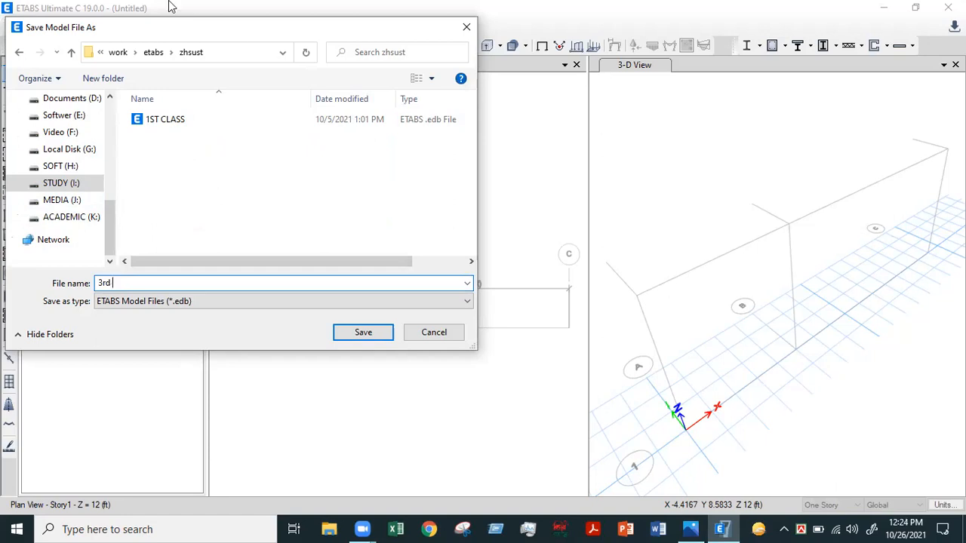
pyautogui.write('Class')
pyautogui.press('Return')
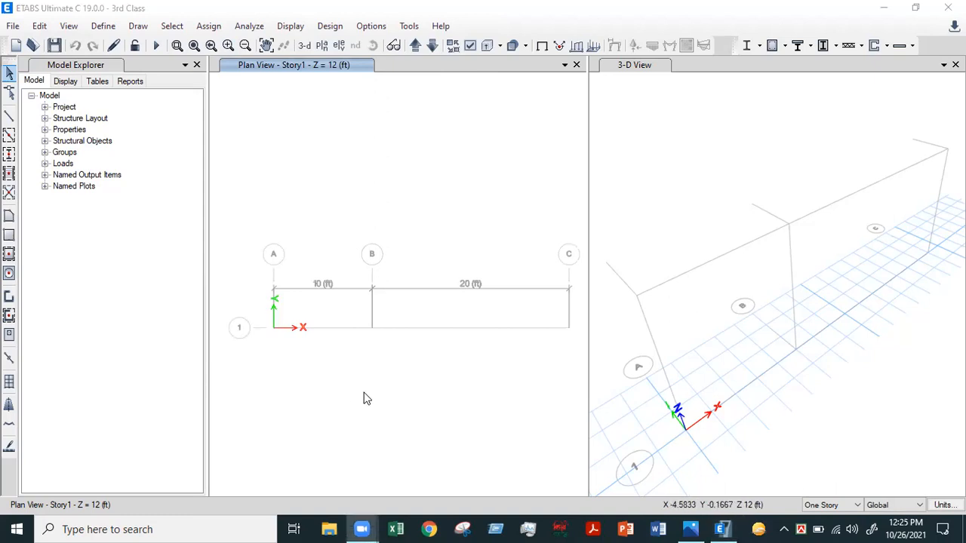
# Open the material property definitions for the model
pyautogui.click(690, 529)
pyautogui.click(691, 529)
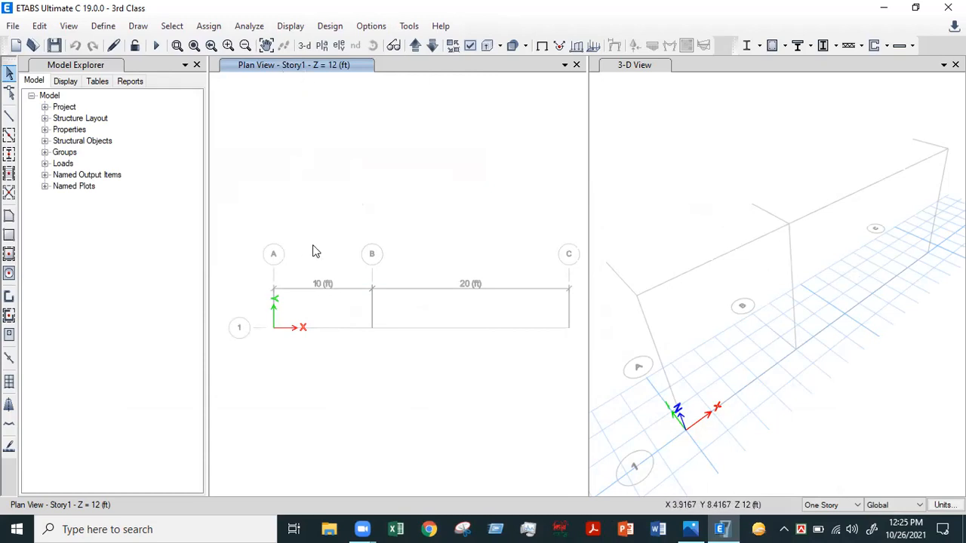
pyautogui.click(104, 27)
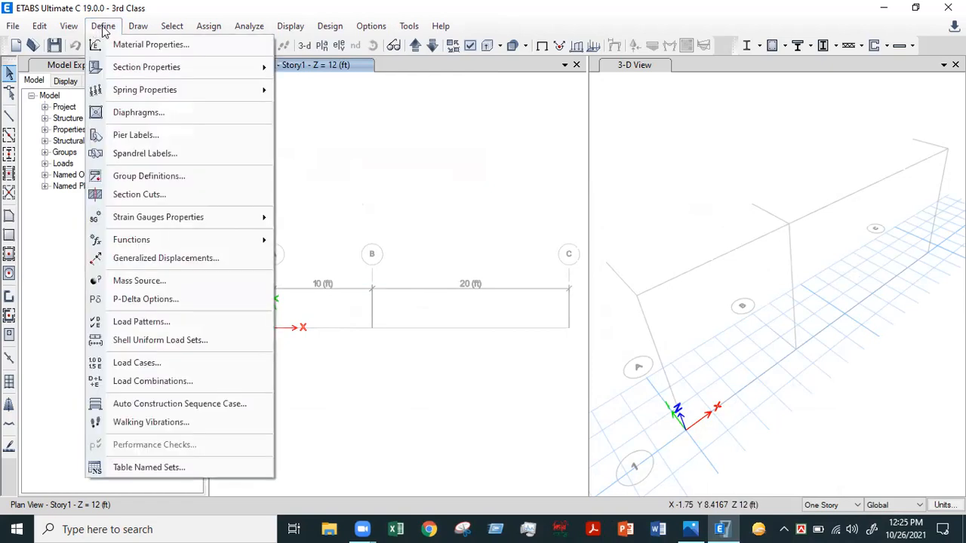
pyautogui.click(104, 28)
pyautogui.click(104, 27)
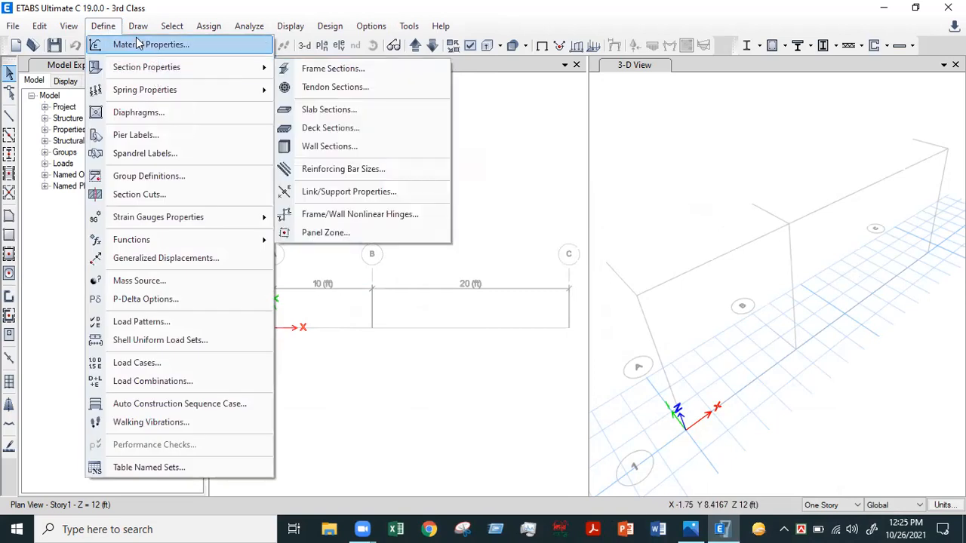
pyautogui.click(98, 27)
pyautogui.click(98, 27)
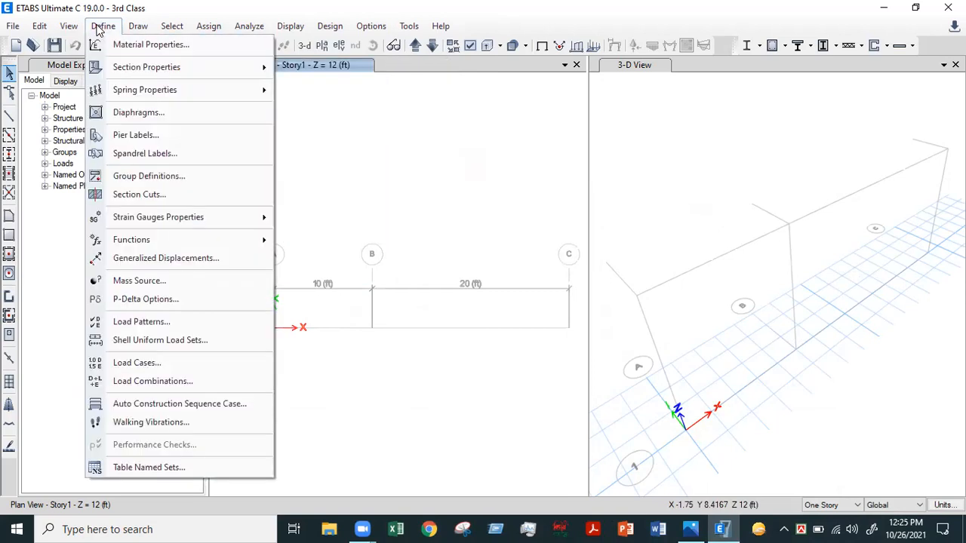
pyautogui.click(156, 45)
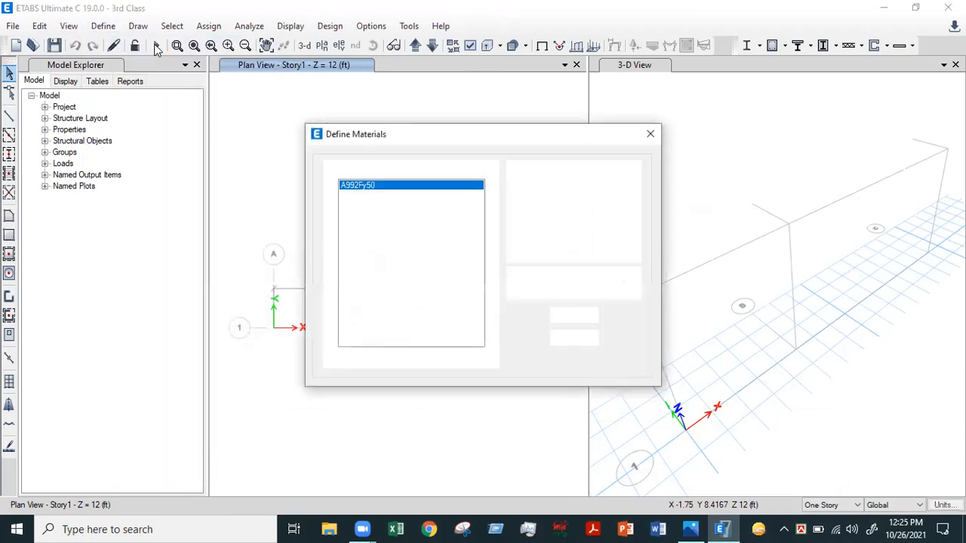
# Switch to the beam figure in Photos and handwrite fc' = 3000 psi and fy = 60,000 psi with check marks beside them
pyautogui.click(690, 529)
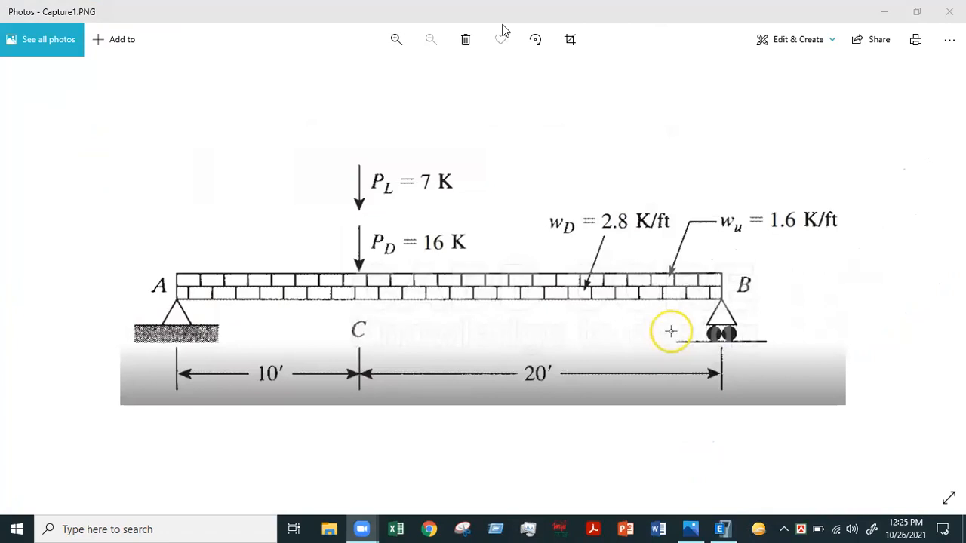
pyautogui.moveTo(587, 122)
pyautogui.mouseDown()
pyautogui.moveTo(562, 174)
pyautogui.moveTo(596, 147)
pyautogui.moveTo(600, 177)
pyautogui.moveTo(604, 134)
pyautogui.moveTo(682, 139)
pyautogui.moveTo(677, 131)
pyautogui.mouseUp()
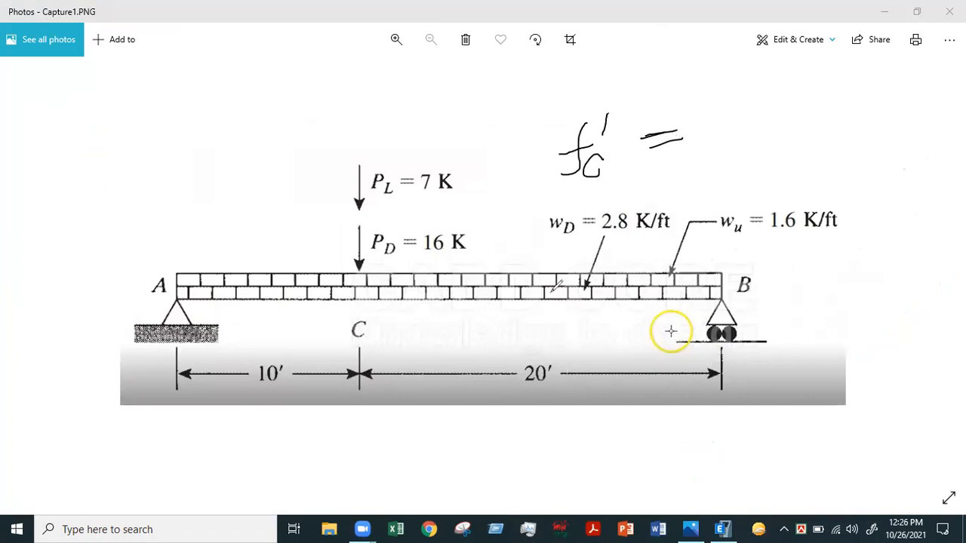
pyautogui.moveTo(683, 124)
pyautogui.mouseDown()
pyautogui.moveTo(701, 131)
pyautogui.moveTo(711, 108)
pyautogui.moveTo(720, 119)
pyautogui.moveTo(735, 108)
pyautogui.moveTo(783, 112)
pyautogui.moveTo(784, 76)
pyautogui.moveTo(791, 86)
pyautogui.moveTo(802, 81)
pyautogui.moveTo(792, 92)
pyautogui.moveTo(805, 90)
pyautogui.mouseUp()
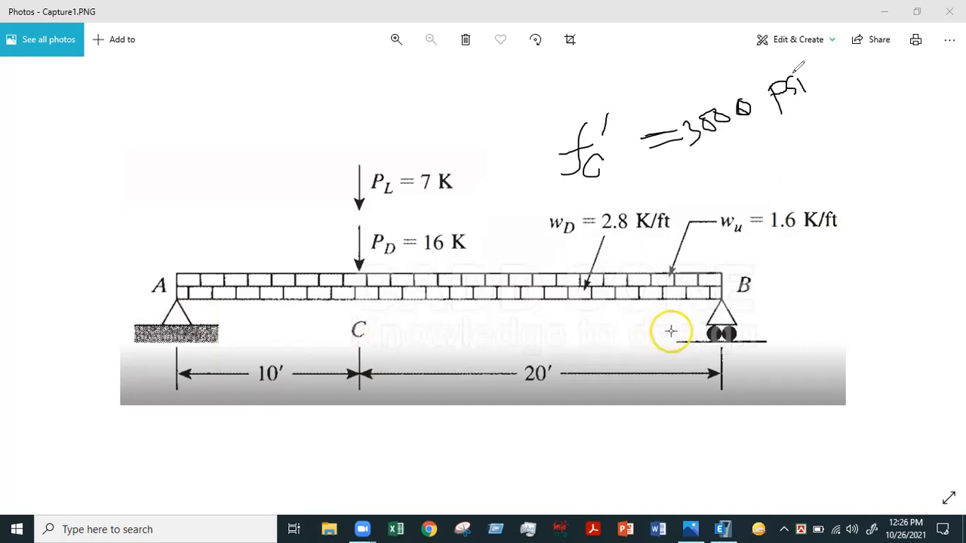
pyautogui.moveTo(615, 169)
pyautogui.mouseDown()
pyautogui.moveTo(629, 193)
pyautogui.moveTo(641, 182)
pyautogui.moveTo(650, 202)
pyautogui.moveTo(683, 174)
pyautogui.moveTo(679, 189)
pyautogui.moveTo(713, 147)
pyautogui.moveTo(709, 171)
pyautogui.moveTo(725, 143)
pyautogui.moveTo(740, 168)
pyautogui.moveTo(756, 157)
pyautogui.moveTo(760, 135)
pyautogui.moveTo(771, 140)
pyautogui.moveTo(792, 113)
pyautogui.moveTo(816, 106)
pyautogui.moveTo(827, 115)
pyautogui.moveTo(809, 92)
pyautogui.mouseUp()
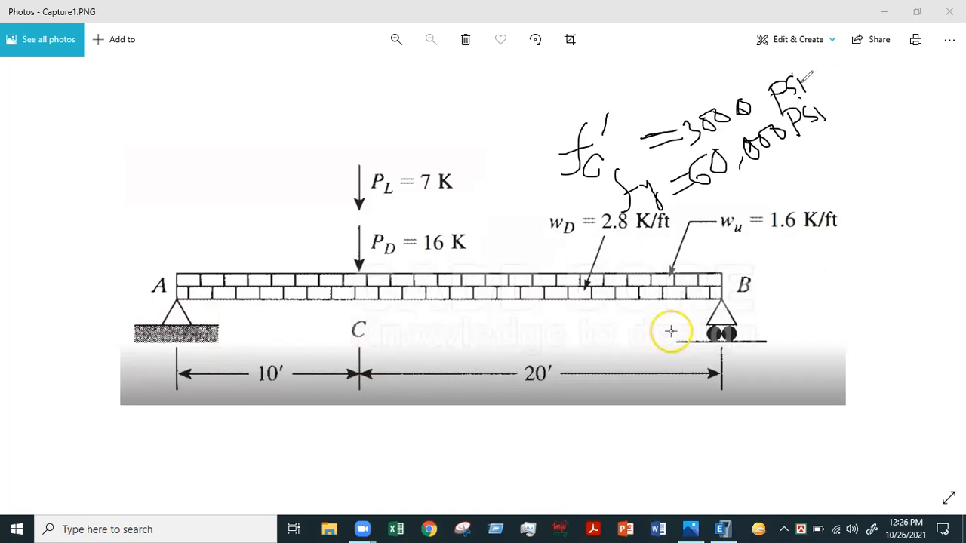
pyautogui.moveTo(807, 75); pyautogui.dragTo(845, 55)
pyautogui.moveTo(828, 116); pyautogui.dragTo(855, 94)
# Return to ETABS and add a copy of the 4000Psi concrete material
pyautogui.click(722, 526)
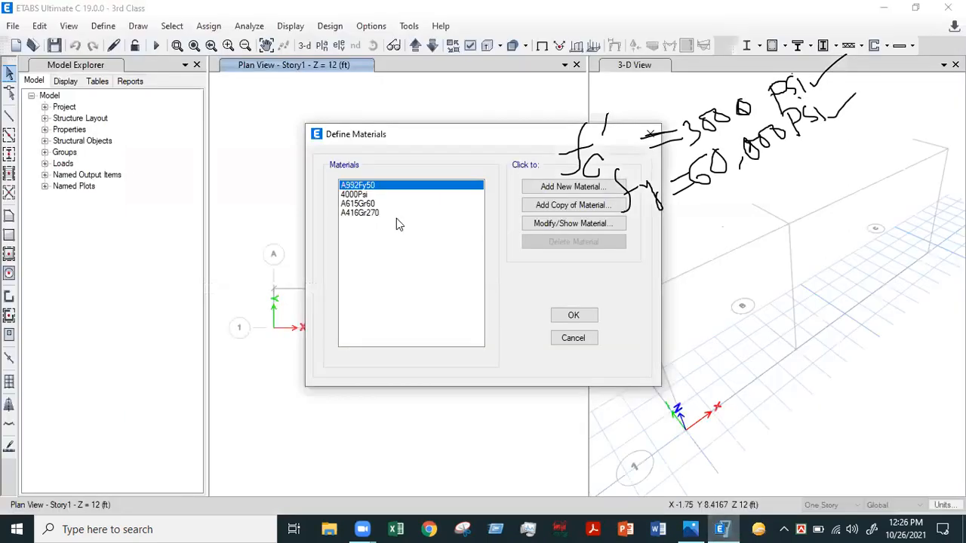
pyautogui.click(362, 195)
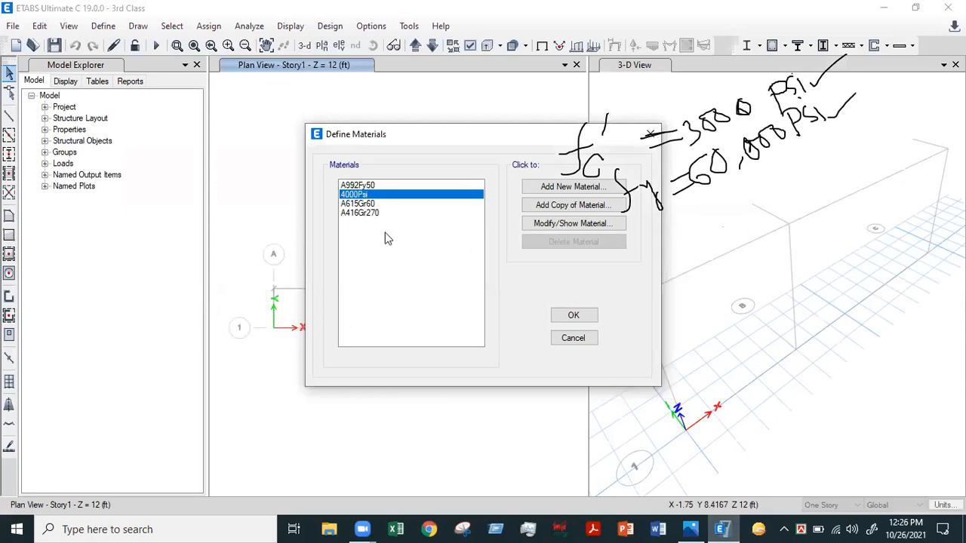
pyautogui.click(373, 186)
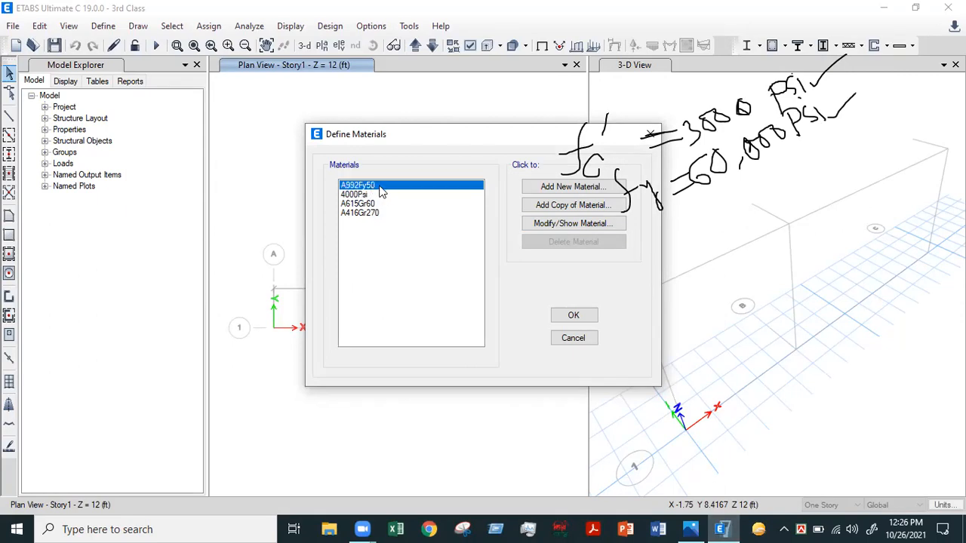
pyautogui.click(361, 205)
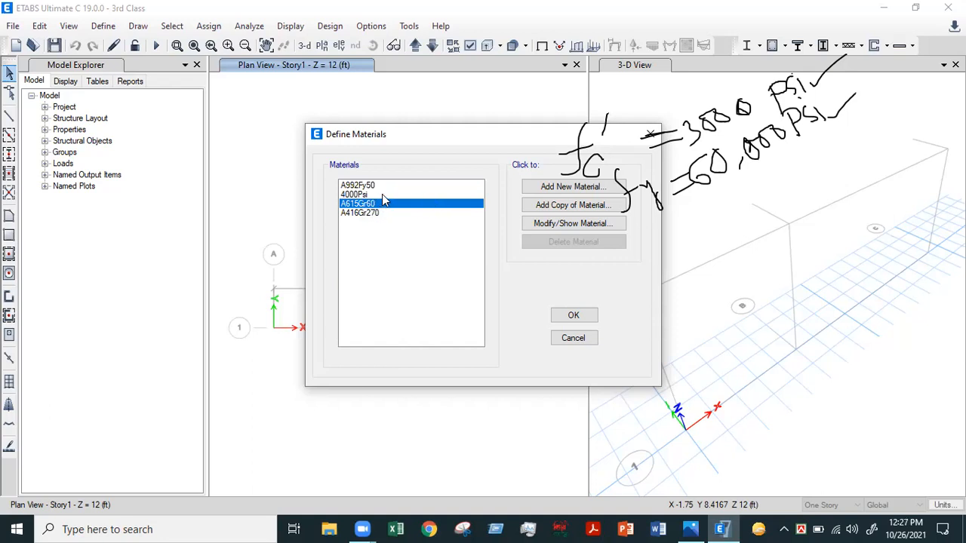
pyautogui.click(381, 195)
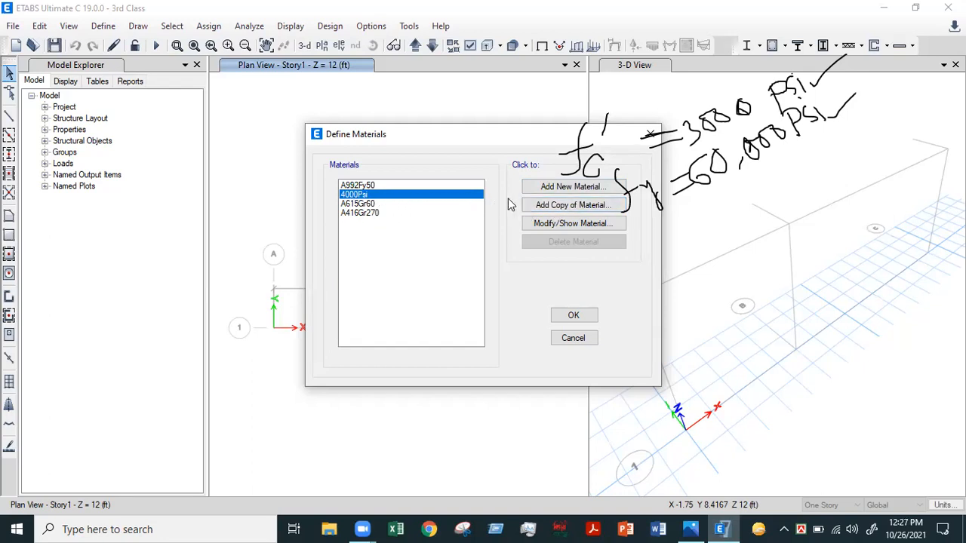
pyautogui.click(555, 206)
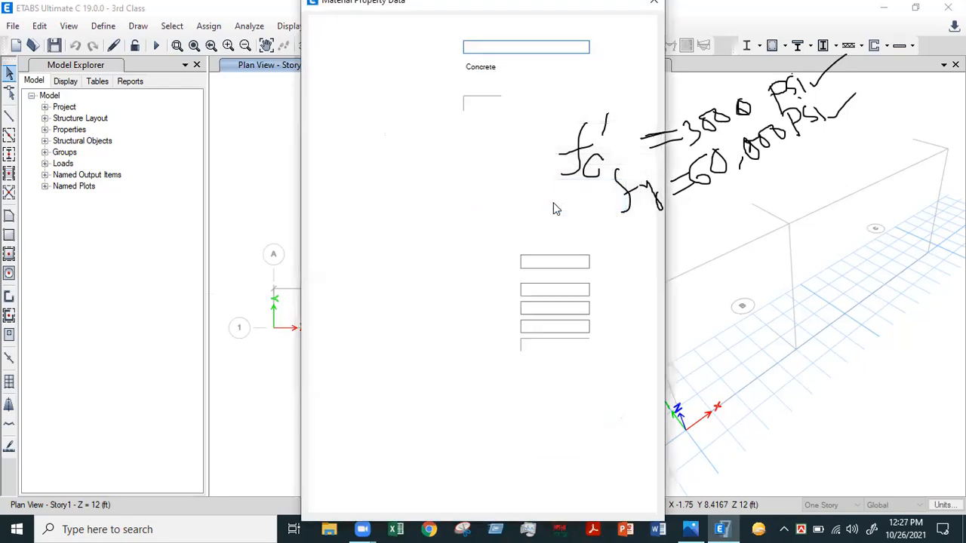
# Name the copied material fc'=3000psi and keep its material type as Concrete
pyautogui.write('Mat')
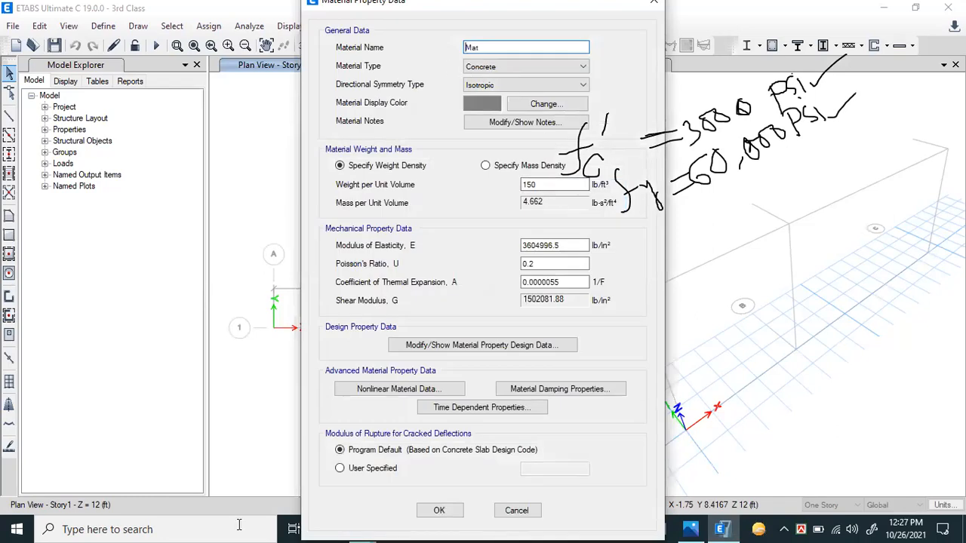
pyautogui.moveTo(495, 46); pyautogui.dragTo(389, 63)
pyautogui.write('f')
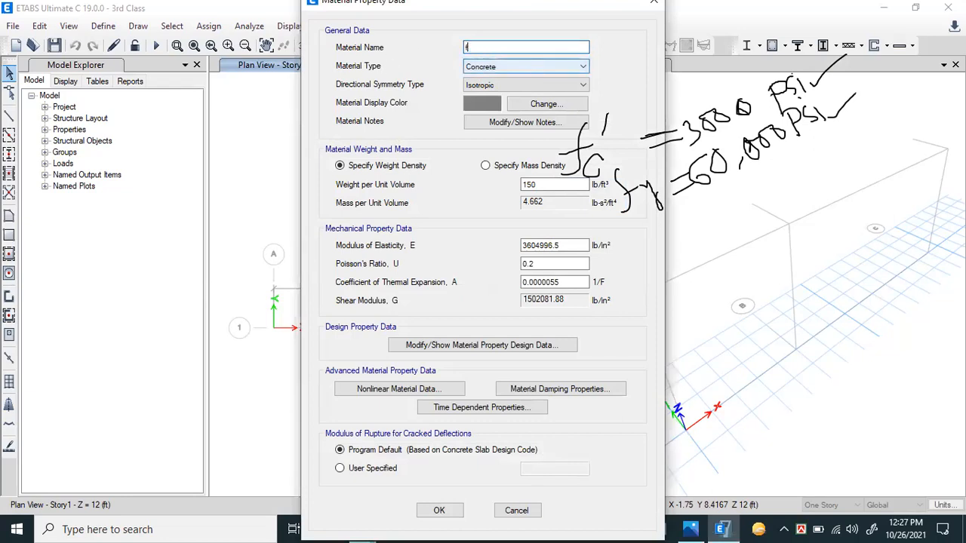
pyautogui.write("c'=3000ps")
pyautogui.press('BackSpace')
pyautogui.write('s')
pyautogui.click(536, 67)
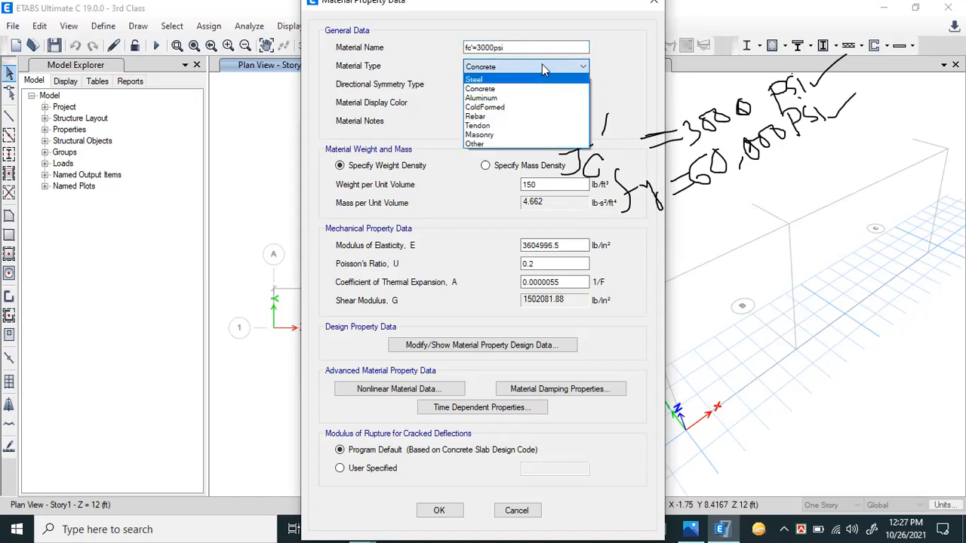
pyautogui.click(541, 67)
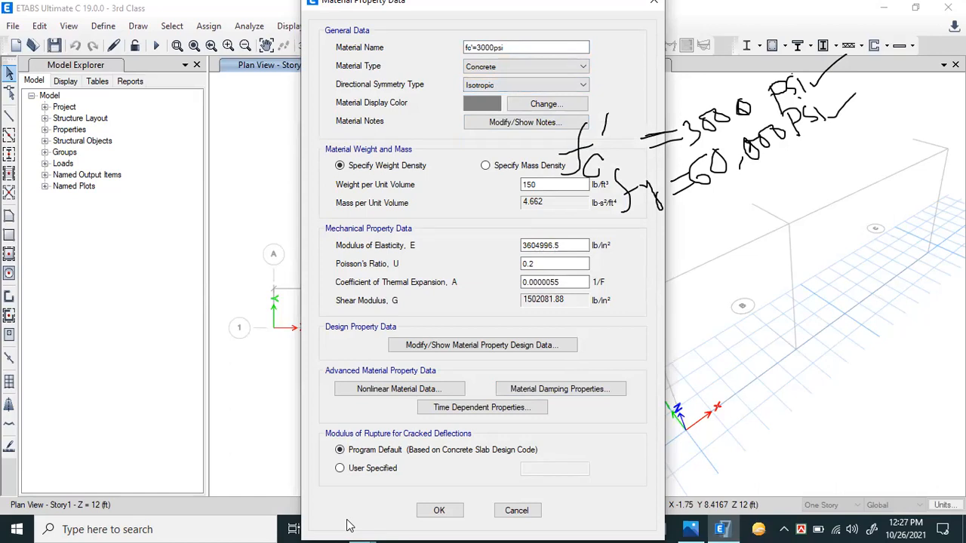
# Outline the Design Property Data area with the pen and keep the directional symmetry type as Isotropic
pyautogui.moveTo(282, 292)
pyautogui.mouseDown()
pyautogui.moveTo(622, 285)
pyautogui.moveTo(636, 339)
pyautogui.moveTo(351, 350)
pyautogui.moveTo(275, 322)
pyautogui.moveTo(279, 294)
pyautogui.moveTo(300, 286)
pyautogui.mouseUp()
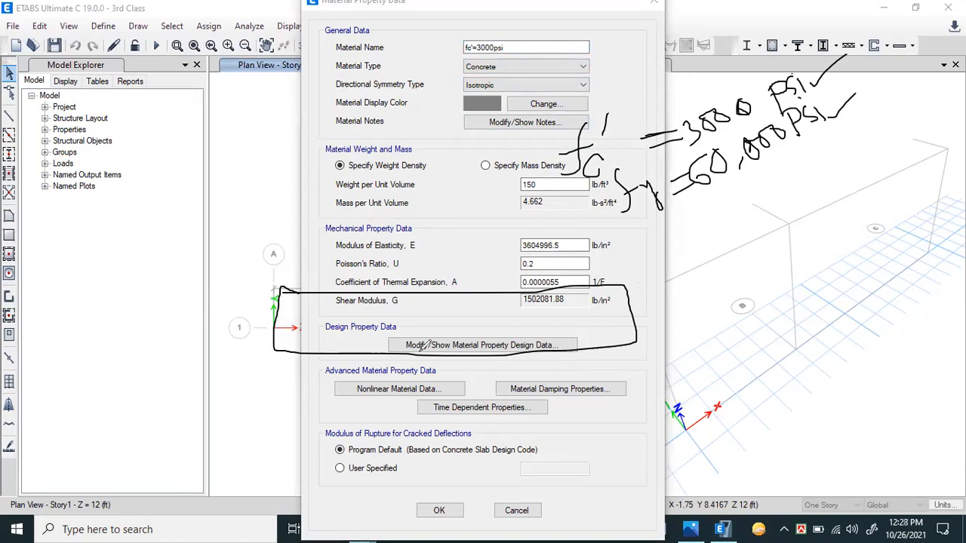
pyautogui.click(517, 86)
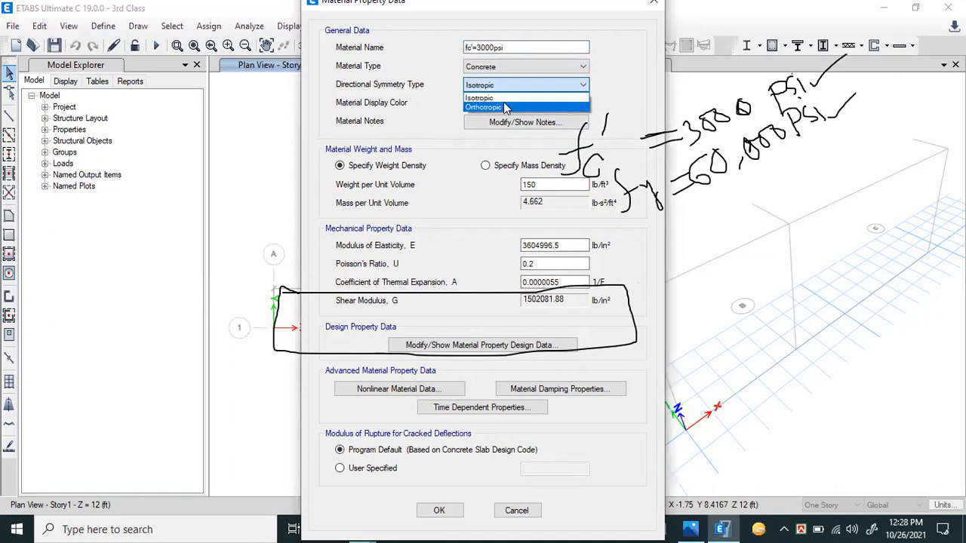
pyautogui.click(511, 99)
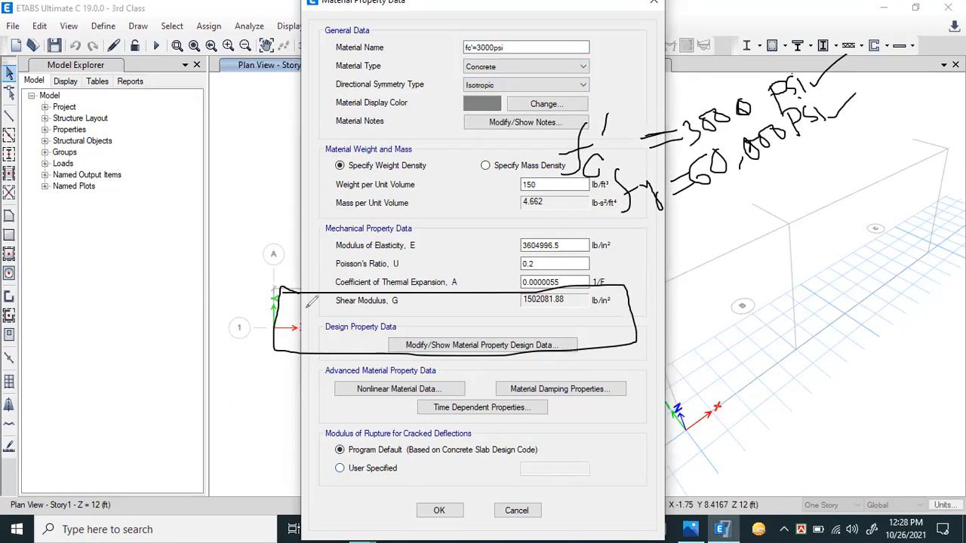
pyautogui.moveTo(368, 288)
pyautogui.mouseDown()
pyautogui.moveTo(509, 293)
pyautogui.moveTo(617, 277)
pyautogui.mouseUp()
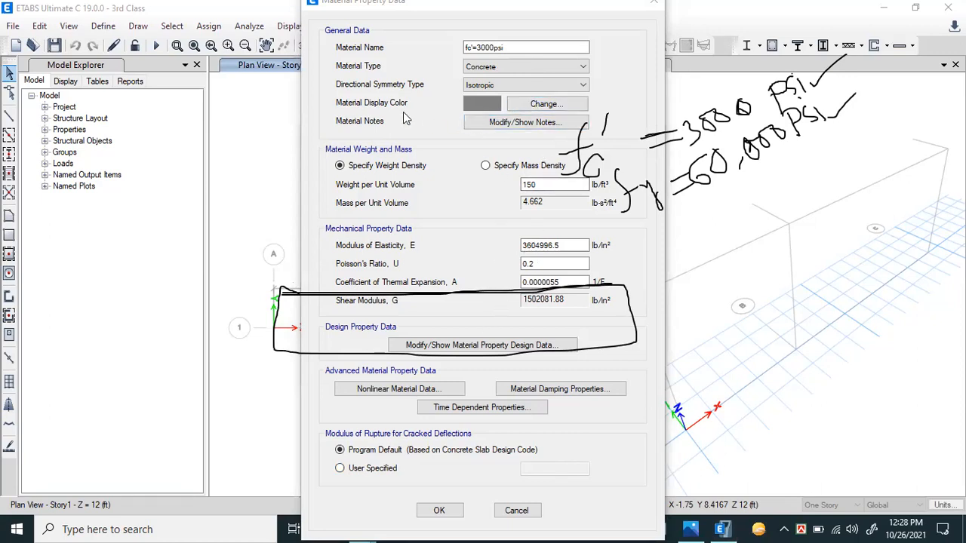
# Check the material notes, close them unchanged, and circle the weight per unit volume value with the pen
pyautogui.click(532, 126)
pyautogui.click(645, 197)
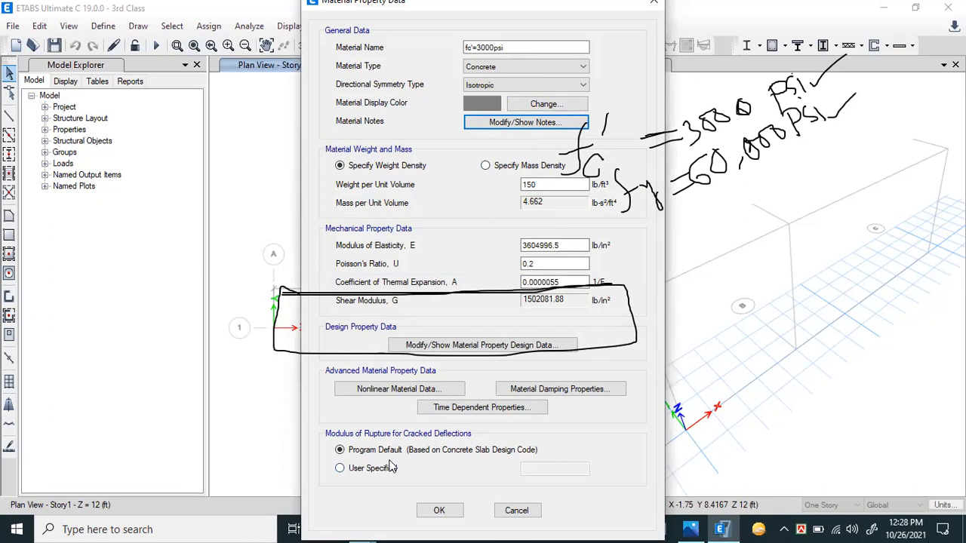
pyautogui.moveTo(549, 177)
pyautogui.mouseDown()
pyautogui.moveTo(519, 185)
pyautogui.moveTo(543, 178)
pyautogui.mouseUp()
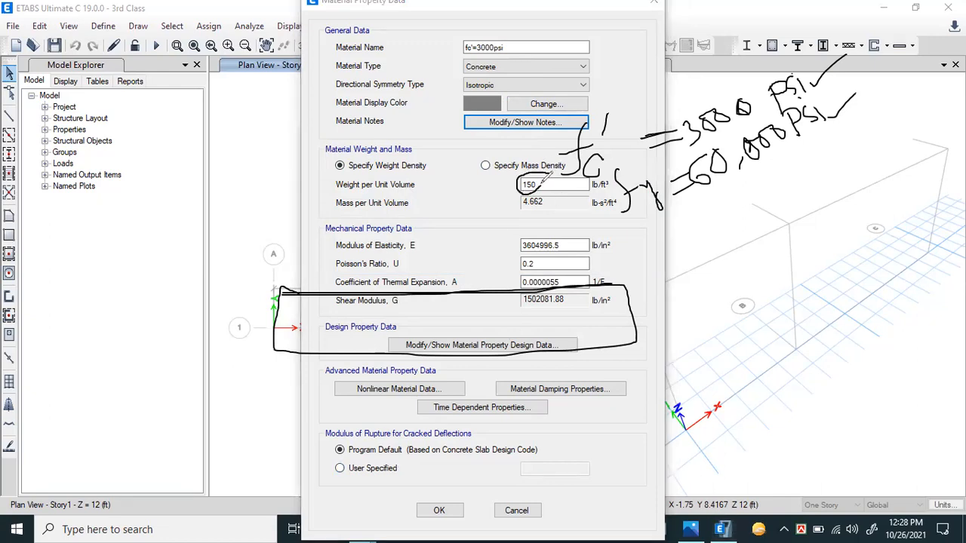
# Sketch a cube labelled 150 with the pen to illustrate the weight per unit volume, then erase the sketch
pyautogui.moveTo(179, 218)
pyautogui.mouseDown()
pyautogui.moveTo(196, 285)
pyautogui.moveTo(273, 262)
pyautogui.mouseUp()
pyautogui.moveTo(179, 219)
pyautogui.mouseDown()
pyautogui.moveTo(268, 193)
pyautogui.moveTo(273, 257)
pyautogui.moveTo(241, 273)
pyautogui.mouseUp()
pyautogui.moveTo(176, 219)
pyautogui.mouseDown()
pyautogui.moveTo(215, 174)
pyautogui.moveTo(308, 162)
pyautogui.mouseUp()
pyautogui.moveTo(253, 202); pyautogui.dragTo(268, 194)
pyautogui.moveTo(306, 161); pyautogui.dragTo(276, 254)
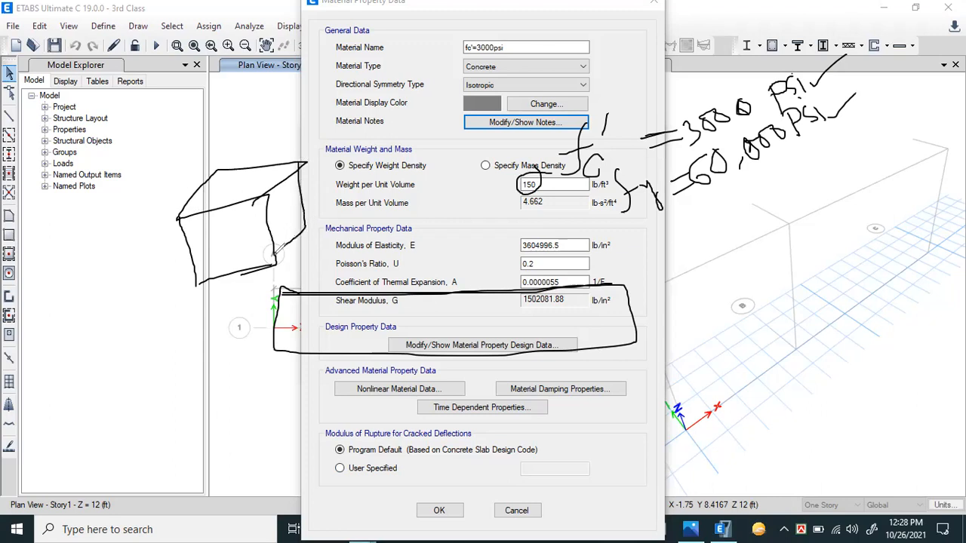
pyautogui.moveTo(216, 234)
pyautogui.mouseDown()
pyautogui.moveTo(224, 258)
pyautogui.moveTo(243, 225)
pyautogui.moveTo(235, 246)
pyautogui.moveTo(260, 215)
pyautogui.moveTo(279, 216)
pyautogui.moveTo(252, 236)
pyautogui.mouseUp()
pyautogui.moveTo(222, 246); pyautogui.dragTo(235, 263)
pyautogui.moveTo(304, 220); pyautogui.dragTo(338, 197)
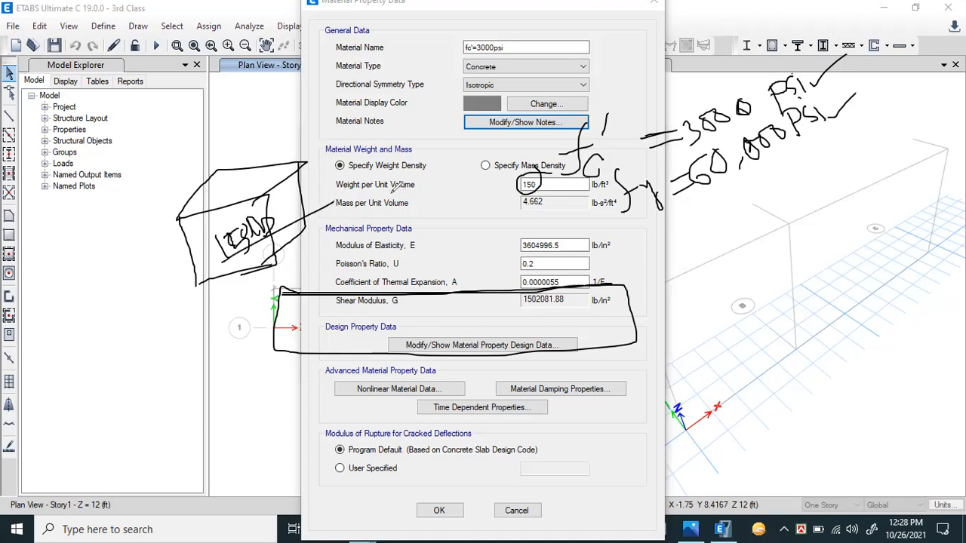
pyautogui.moveTo(435, 194); pyautogui.dragTo(554, 194)
pyautogui.moveTo(492, 323)
pyautogui.mouseDown()
pyautogui.moveTo(533, 164)
pyautogui.moveTo(217, 198)
pyautogui.moveTo(305, 214)
pyautogui.moveTo(240, 264)
pyautogui.moveTo(171, 221)
pyautogui.moveTo(190, 190)
pyautogui.mouseUp()
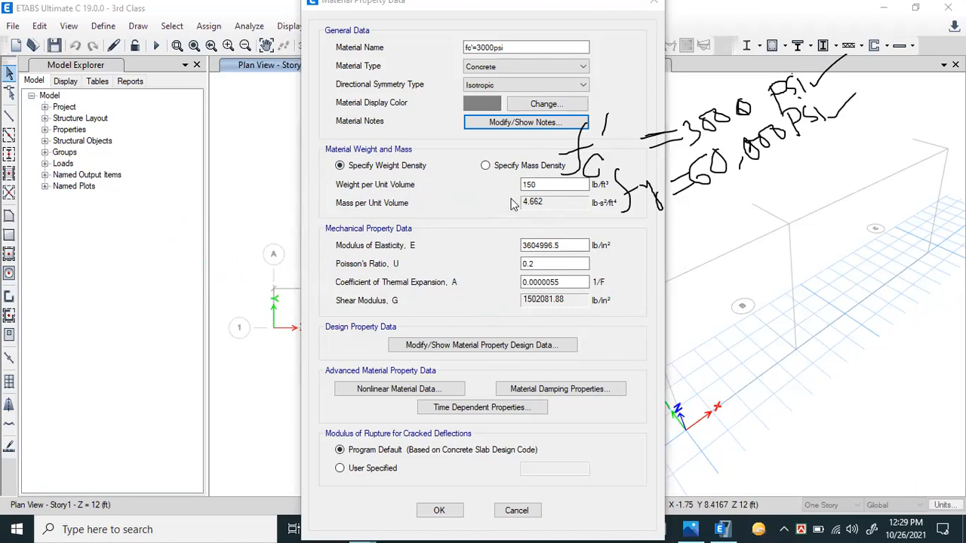
# Try the Specify Mass Density option and return to Specify Weight Density
pyautogui.click(537, 169)
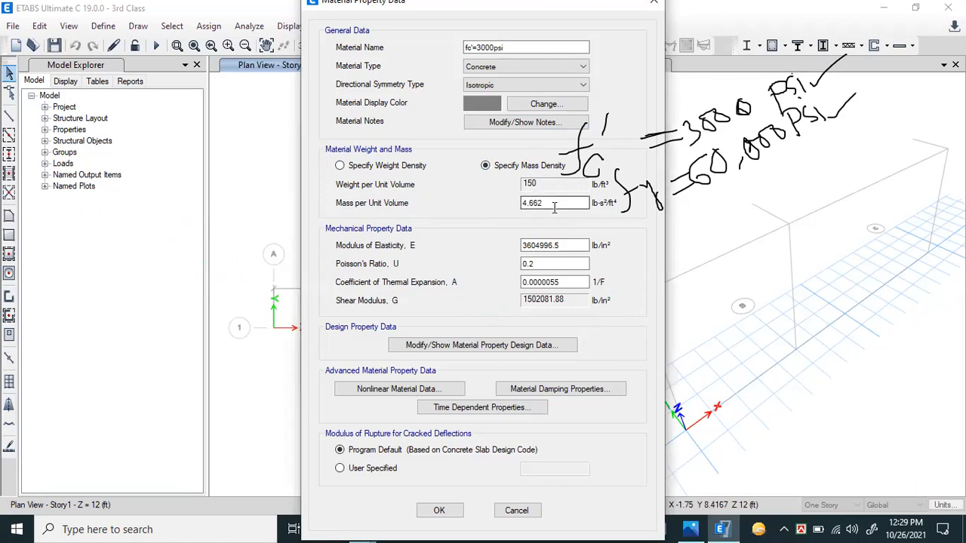
pyautogui.click(366, 170)
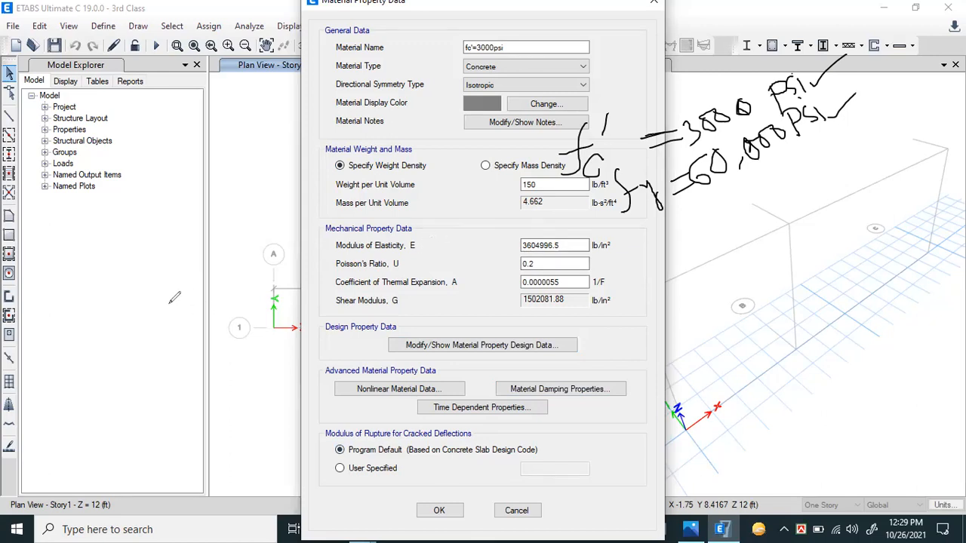
# Write the expression 57000√3000 with the pen beside the Modulus of Elasticity property
pyautogui.moveTo(168, 279)
pyautogui.mouseDown()
pyautogui.moveTo(187, 288)
pyautogui.moveTo(172, 279)
pyautogui.moveTo(205, 258)
pyautogui.moveTo(212, 295)
pyautogui.moveTo(219, 258)
pyautogui.moveTo(284, 248)
pyautogui.moveTo(287, 223)
pyautogui.moveTo(426, 164)
pyautogui.mouseUp()
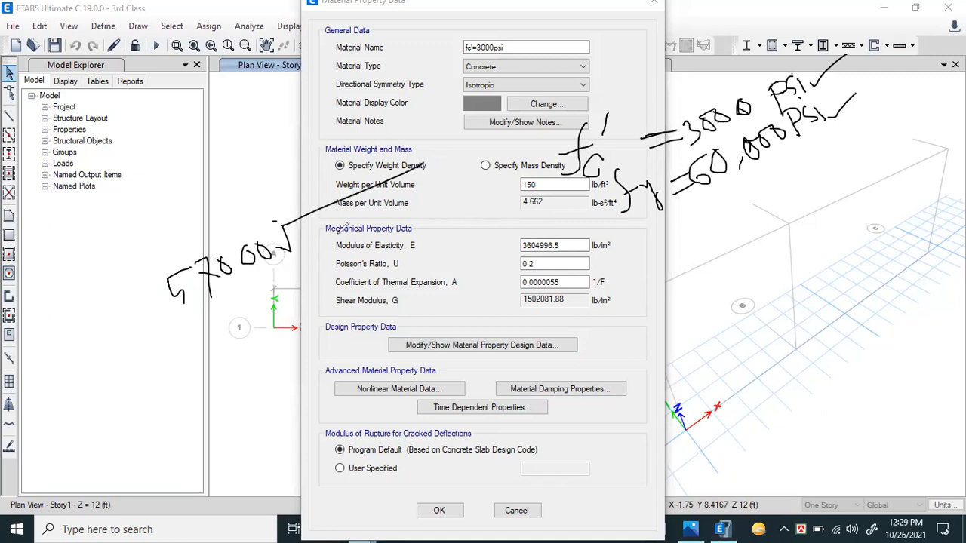
pyautogui.moveTo(323, 224)
pyautogui.mouseDown()
pyautogui.moveTo(327, 241)
pyautogui.moveTo(350, 225)
pyautogui.moveTo(348, 216)
pyautogui.mouseUp()
pyautogui.moveTo(361, 212)
pyautogui.mouseDown()
pyautogui.moveTo(364, 223)
pyautogui.moveTo(359, 212)
pyautogui.moveTo(382, 218)
pyautogui.moveTo(378, 207)
pyautogui.mouseUp()
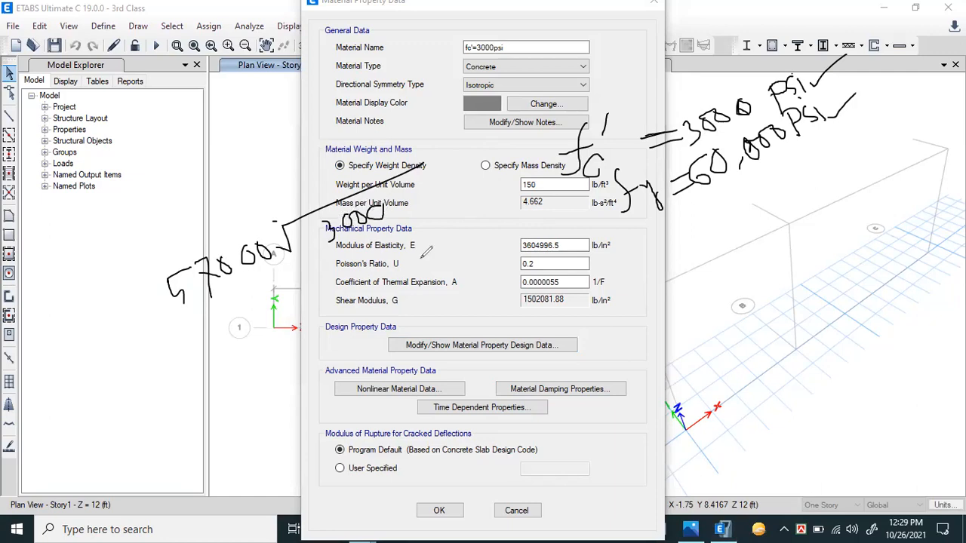
# Set the material's modulus of elasticity with the formula 57000*(3000)^0.5
pyautogui.click(573, 246)
pyautogui.moveTo(572, 246); pyautogui.dragTo(500, 253)
pyautogui.doubleClick(574, 246)
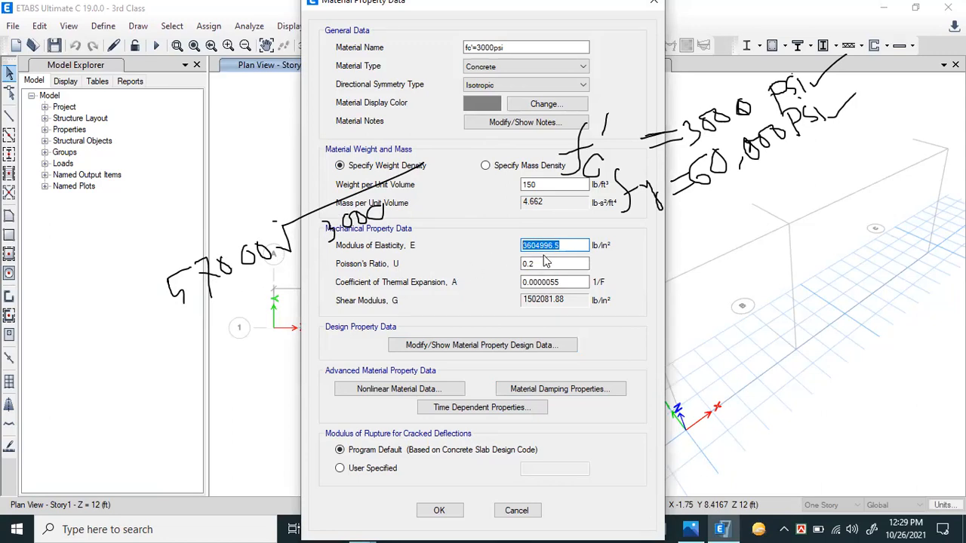
pyautogui.write('57000*(3000)^0')
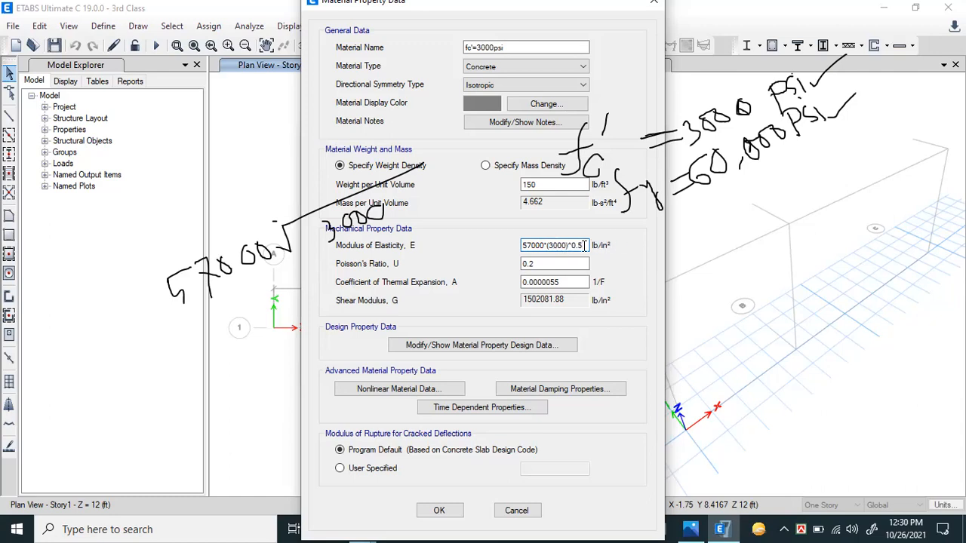
pyautogui.press('Return')
pyautogui.click(569, 265)
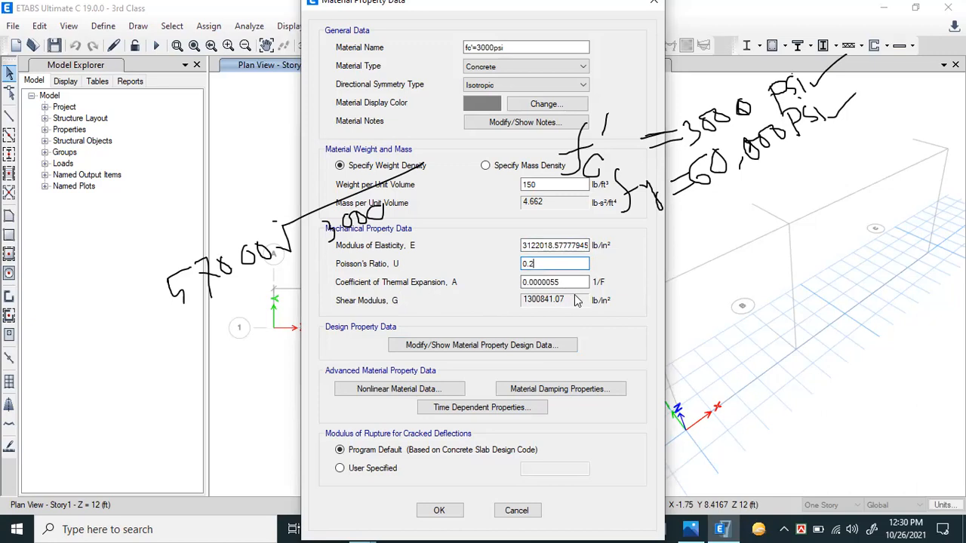
# Write the thermal elongation formula with the pen, mark the coefficient of thermal expansion, and clear the pen annotations
pyautogui.click(576, 285)
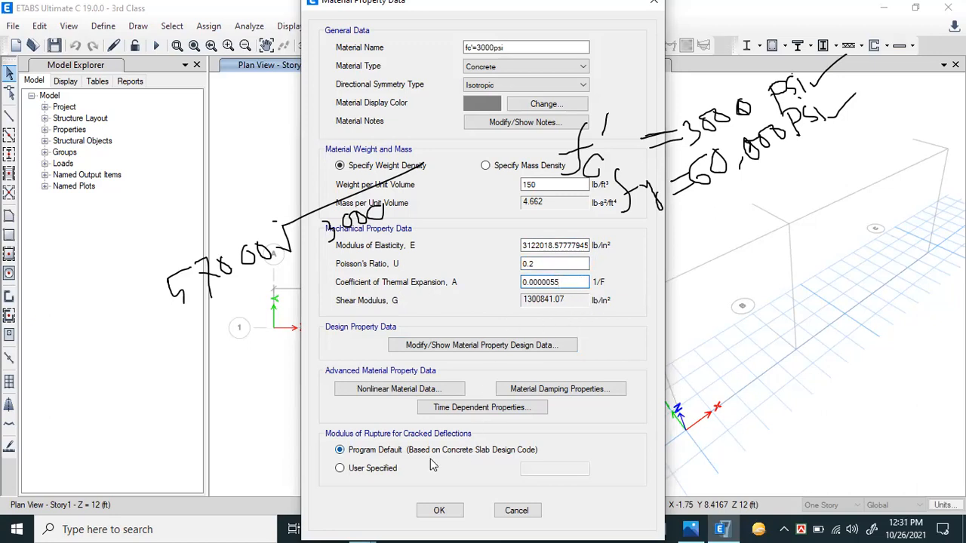
pyautogui.moveTo(683, 283)
pyautogui.mouseDown()
pyautogui.moveTo(673, 292)
pyautogui.moveTo(701, 311)
pyautogui.mouseUp()
pyautogui.moveTo(707, 268)
pyautogui.mouseDown()
pyautogui.moveTo(730, 257)
pyautogui.moveTo(730, 272)
pyautogui.moveTo(698, 282)
pyautogui.moveTo(716, 281)
pyautogui.mouseUp()
pyautogui.moveTo(757, 254)
pyautogui.mouseDown()
pyautogui.moveTo(745, 257)
pyautogui.moveTo(783, 277)
pyautogui.moveTo(774, 239)
pyautogui.moveTo(789, 253)
pyautogui.moveTo(801, 219)
pyautogui.moveTo(830, 240)
pyautogui.moveTo(806, 240)
pyautogui.moveTo(823, 237)
pyautogui.mouseUp()
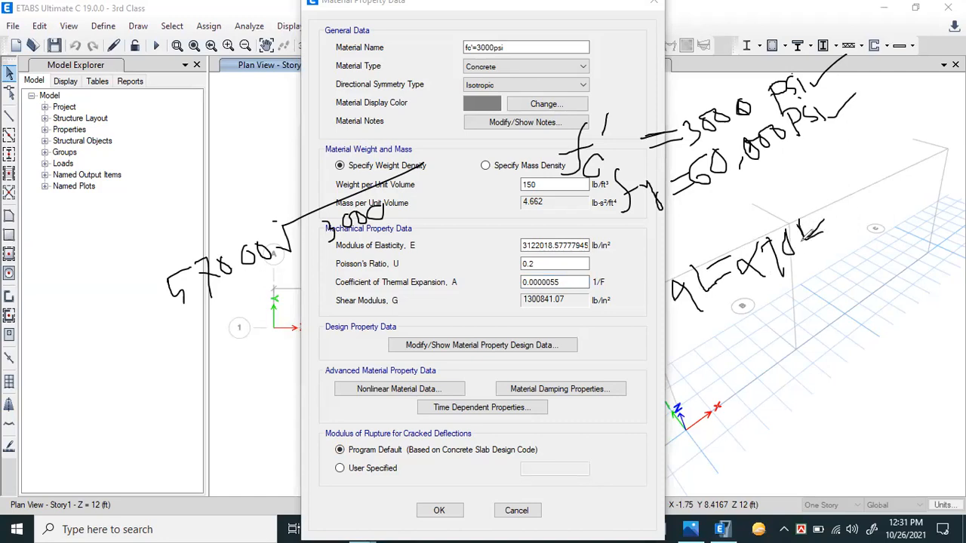
pyautogui.moveTo(754, 235); pyautogui.dragTo(763, 246)
pyautogui.moveTo(576, 282)
pyautogui.mouseDown()
pyautogui.moveTo(588, 285)
pyautogui.moveTo(608, 262)
pyautogui.mouseUp()
pyautogui.click(693, 528)
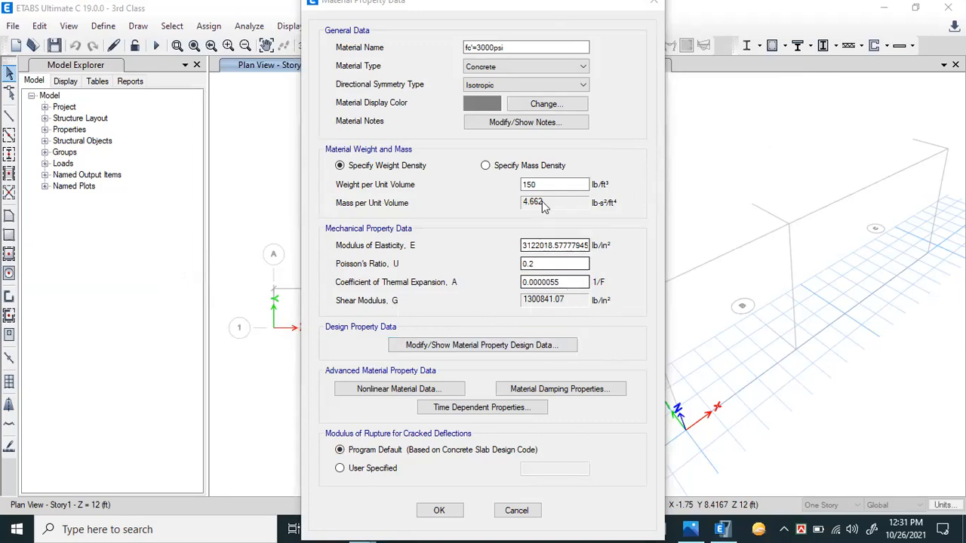
# Write the shear modulus formula G = E/2(1+ν) with the pen, mark the E and G values, and clear the annotations
pyautogui.click(569, 245)
pyautogui.moveTo(678, 316)
pyautogui.mouseDown()
pyautogui.moveTo(679, 339)
pyautogui.moveTo(704, 317)
pyautogui.moveTo(805, 283)
pyautogui.mouseUp()
pyautogui.moveTo(752, 268)
pyautogui.mouseDown()
pyautogui.moveTo(756, 291)
pyautogui.moveTo(763, 266)
pyautogui.moveTo(771, 293)
pyautogui.mouseUp()
pyautogui.moveTo(750, 312)
pyautogui.mouseDown()
pyautogui.moveTo(766, 330)
pyautogui.moveTo(773, 317)
pyautogui.moveTo(782, 326)
pyautogui.mouseUp()
pyautogui.moveTo(783, 300)
pyautogui.mouseDown()
pyautogui.moveTo(784, 328)
pyautogui.moveTo(817, 298)
pyautogui.mouseUp()
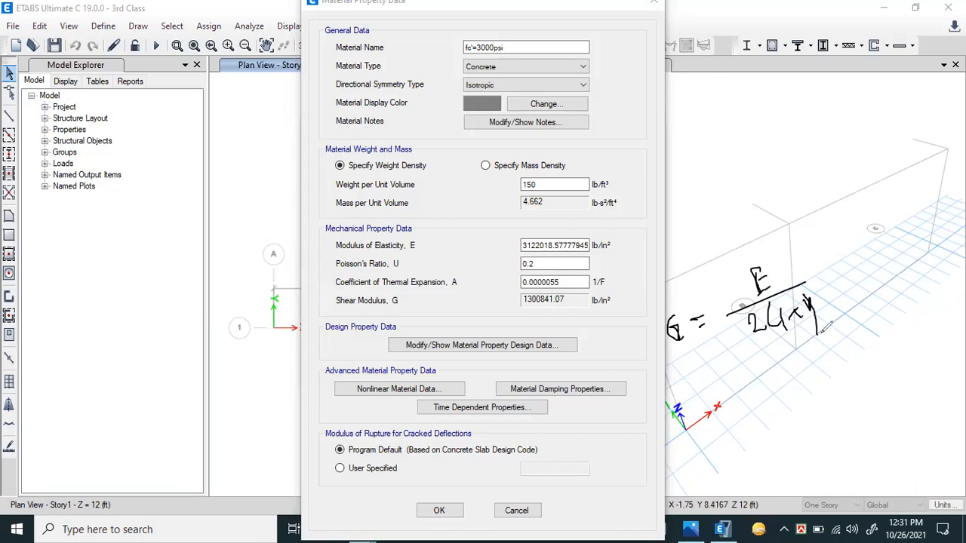
pyautogui.moveTo(809, 255)
pyautogui.mouseDown()
pyautogui.moveTo(816, 332)
pyautogui.moveTo(769, 243)
pyautogui.mouseUp()
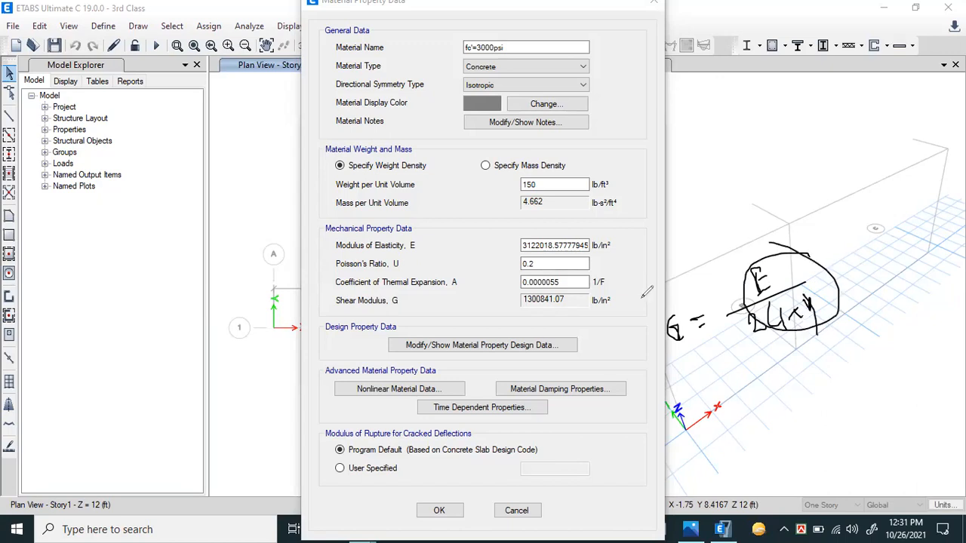
pyautogui.moveTo(572, 299)
pyautogui.mouseDown()
pyautogui.moveTo(594, 297)
pyautogui.moveTo(610, 280)
pyautogui.mouseUp()
pyautogui.moveTo(591, 243); pyautogui.dragTo(608, 236)
pyautogui.moveTo(518, 307)
pyautogui.mouseDown()
pyautogui.moveTo(604, 291)
pyautogui.moveTo(543, 300)
pyautogui.mouseUp()
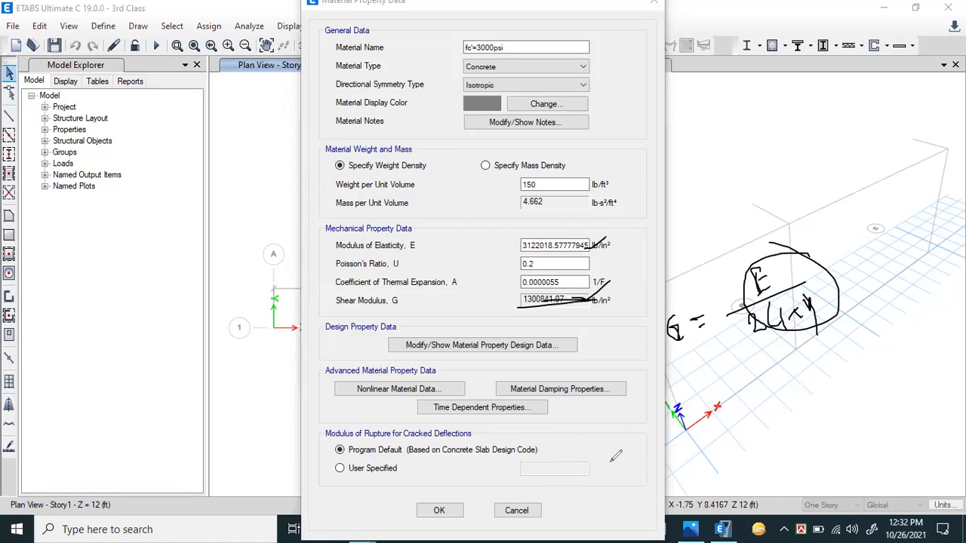
pyautogui.press('Escape')
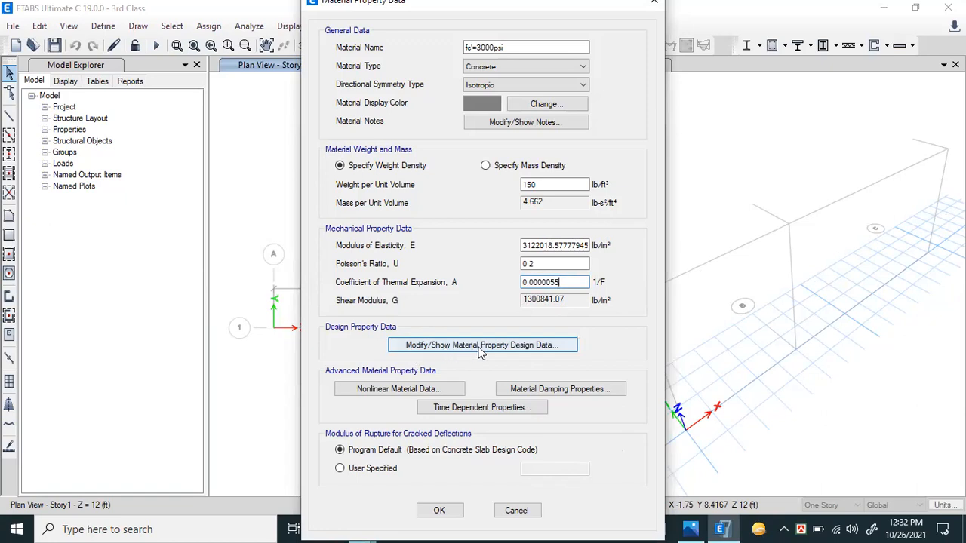
# In the material's design data, set the grade to f'c 3000 psi and the specified compressive strength to 3000 lb/in²
pyautogui.click(513, 349)
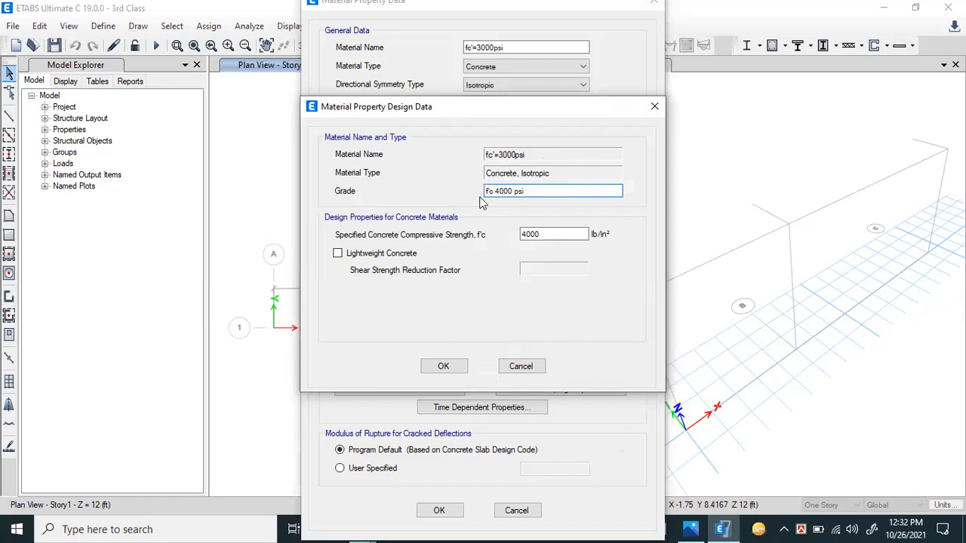
pyautogui.moveTo(496, 191); pyautogui.dragTo(501, 191)
pyautogui.write('3')
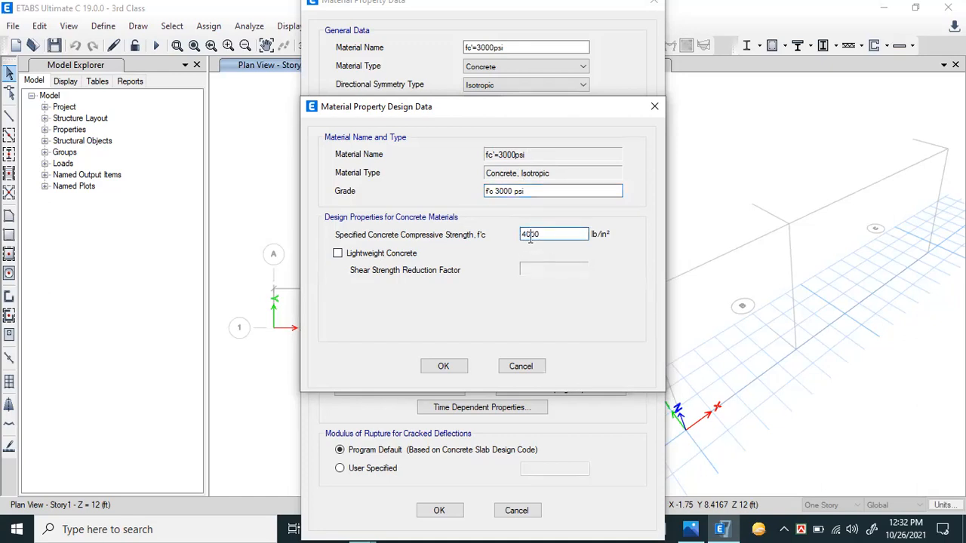
pyautogui.write('3')
pyautogui.click(565, 237)
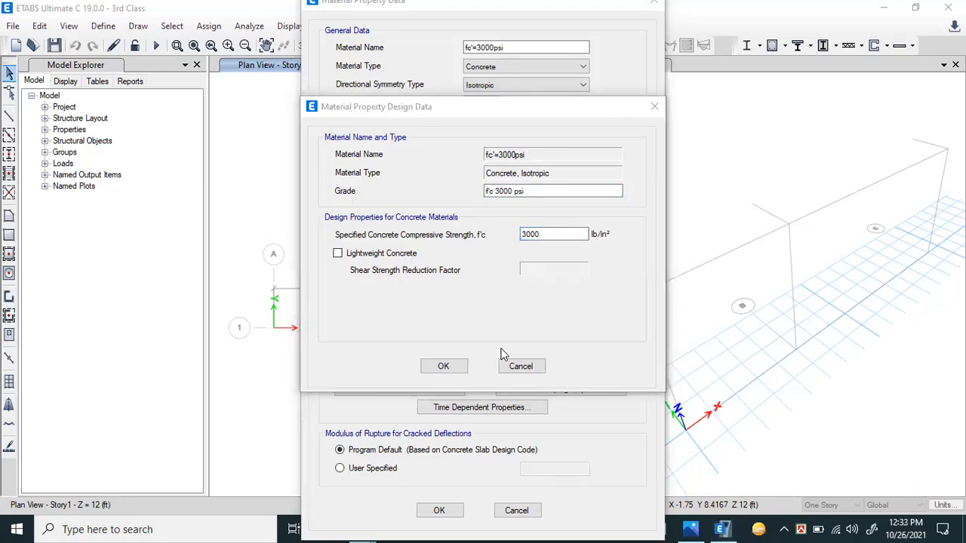
# Try the Lightweight Concrete option with a 150×.8 pen note, leave it disabled, and accept the design data
pyautogui.click(338, 254)
pyautogui.doubleClick(536, 268)
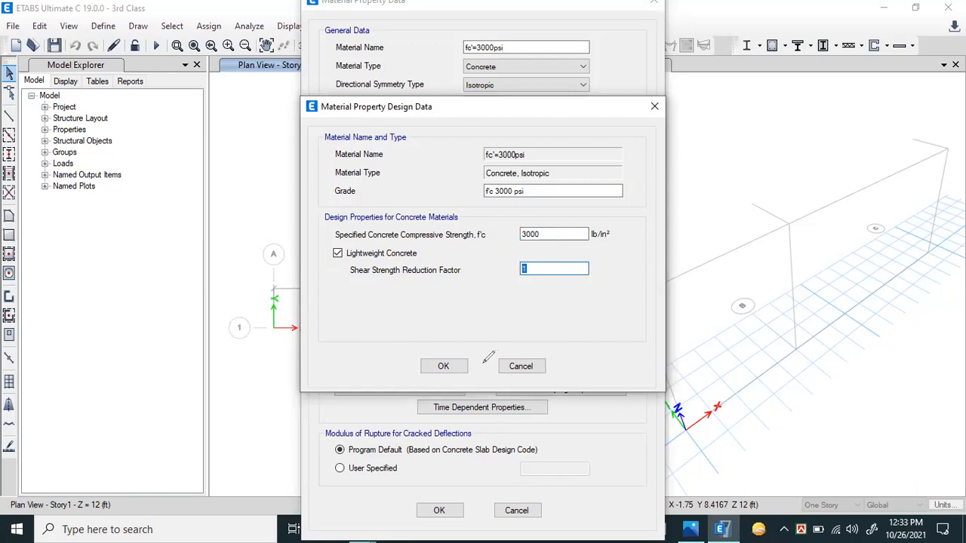
pyautogui.moveTo(491, 328)
pyautogui.mouseDown()
pyautogui.moveTo(498, 350)
pyautogui.moveTo(522, 317)
pyautogui.mouseUp()
pyautogui.moveTo(521, 319)
pyautogui.mouseDown()
pyautogui.moveTo(531, 330)
pyautogui.moveTo(522, 318)
pyautogui.moveTo(549, 321)
pyautogui.moveTo(544, 343)
pyautogui.moveTo(589, 323)
pyautogui.moveTo(580, 332)
pyautogui.moveTo(573, 316)
pyautogui.mouseUp()
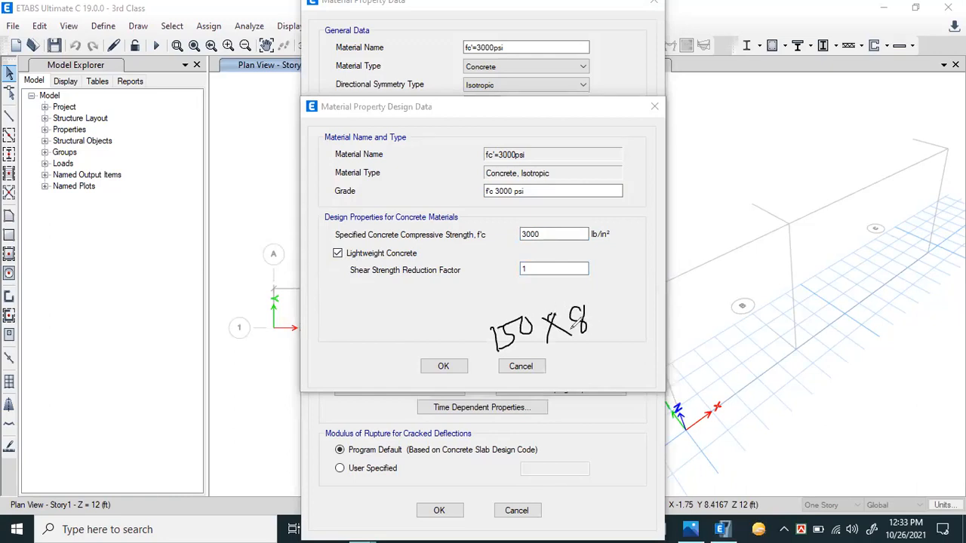
pyautogui.doubleClick(542, 268)
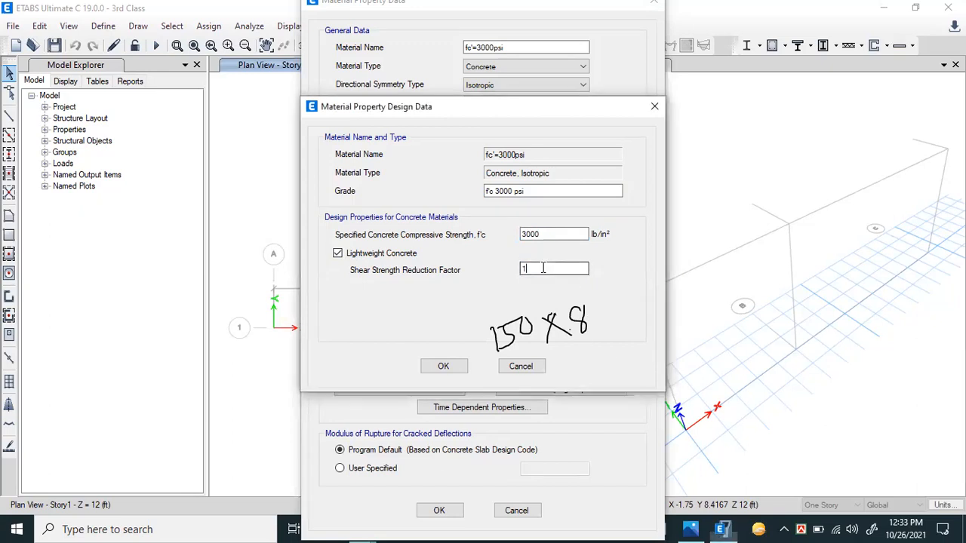
pyautogui.click(367, 255)
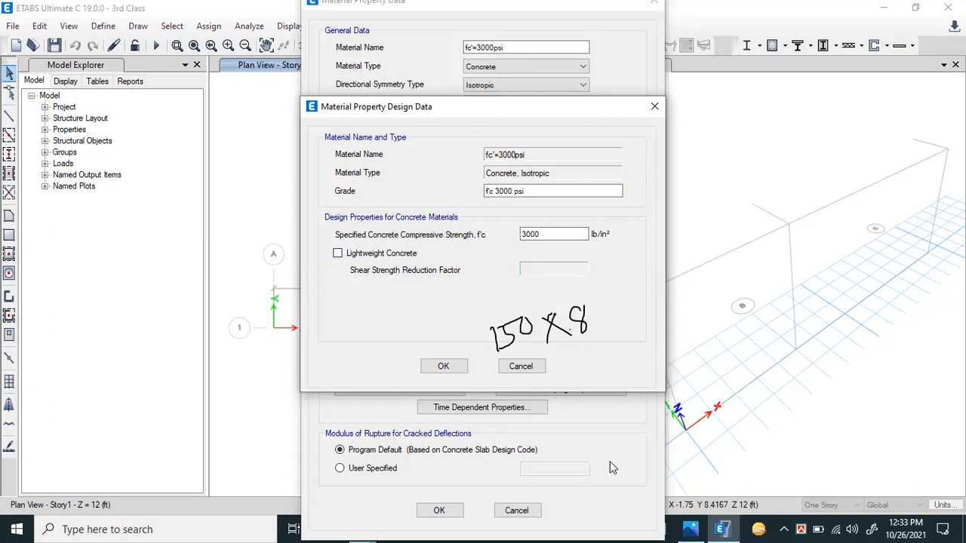
pyautogui.press('Return')
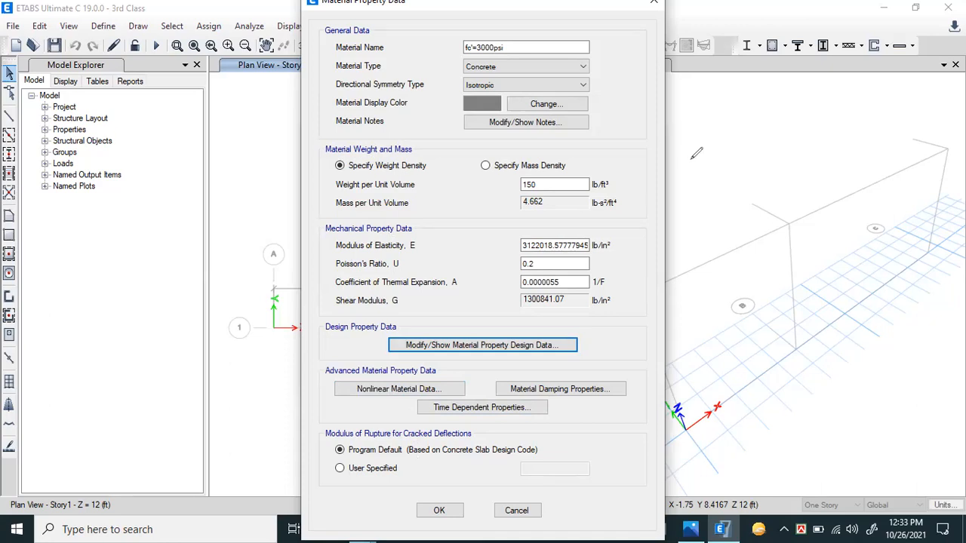
# Draw a concrete stress-strain curve with fc and ε axes using the pen, circling the nonlinear part and marking the linear part
pyautogui.moveTo(690, 159); pyautogui.dragTo(724, 301)
pyautogui.moveTo(655, 283); pyautogui.dragTo(728, 262)
pyautogui.moveTo(876, 228); pyautogui.dragTo(900, 225)
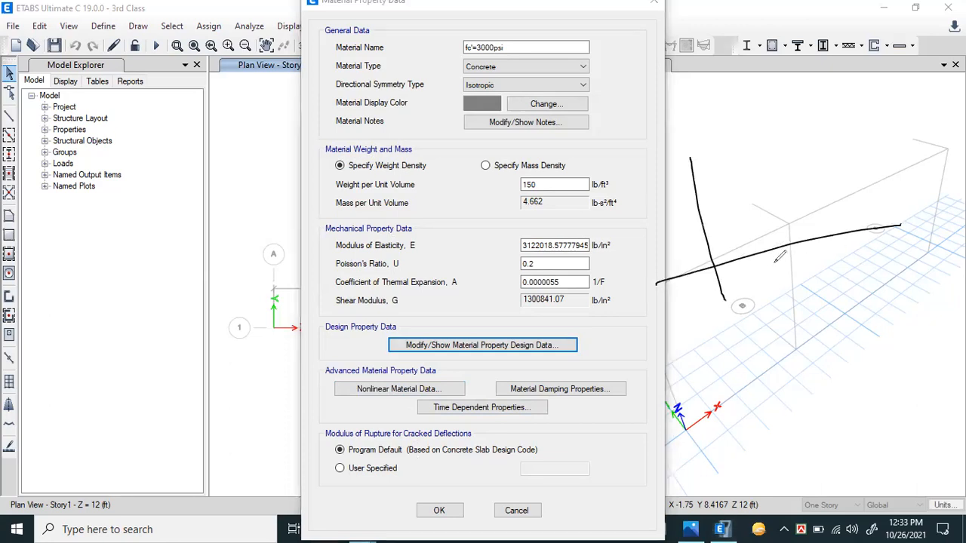
pyautogui.moveTo(663, 139)
pyautogui.mouseDown()
pyautogui.moveTo(656, 167)
pyautogui.moveTo(663, 159)
pyautogui.moveTo(673, 173)
pyautogui.mouseUp()
pyautogui.moveTo(836, 245)
pyautogui.mouseDown()
pyautogui.moveTo(833, 257)
pyautogui.moveTo(856, 239)
pyautogui.mouseUp()
pyautogui.moveTo(715, 267)
pyautogui.mouseDown()
pyautogui.moveTo(775, 124)
pyautogui.moveTo(798, 106)
pyautogui.moveTo(867, 127)
pyautogui.moveTo(900, 117)
pyautogui.moveTo(821, 85)
pyautogui.moveTo(761, 106)
pyautogui.moveTo(811, 138)
pyautogui.moveTo(918, 118)
pyautogui.moveTo(890, 86)
pyautogui.moveTo(896, 98)
pyautogui.mouseUp()
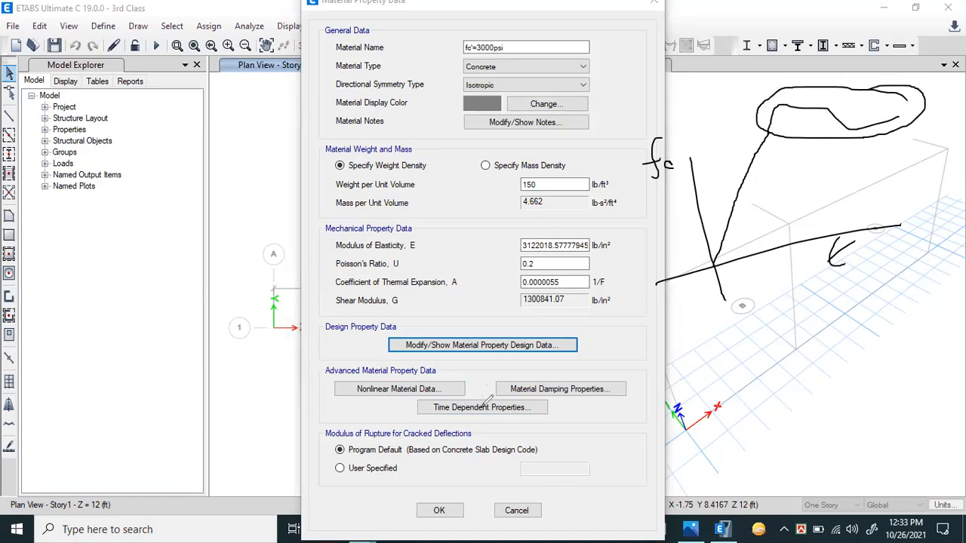
pyautogui.moveTo(761, 128)
pyautogui.mouseDown()
pyautogui.moveTo(783, 136)
pyautogui.moveTo(748, 173)
pyautogui.moveTo(715, 264)
pyautogui.mouseUp()
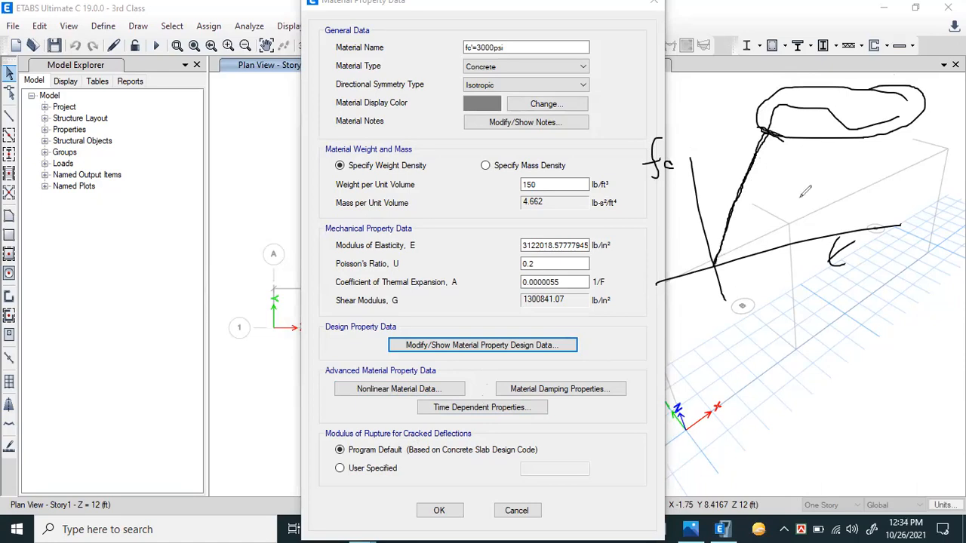
# Check the material's nonlinear, damping and time dependent properties, close each unchanged, and clear the pen annotations
pyautogui.click(413, 387)
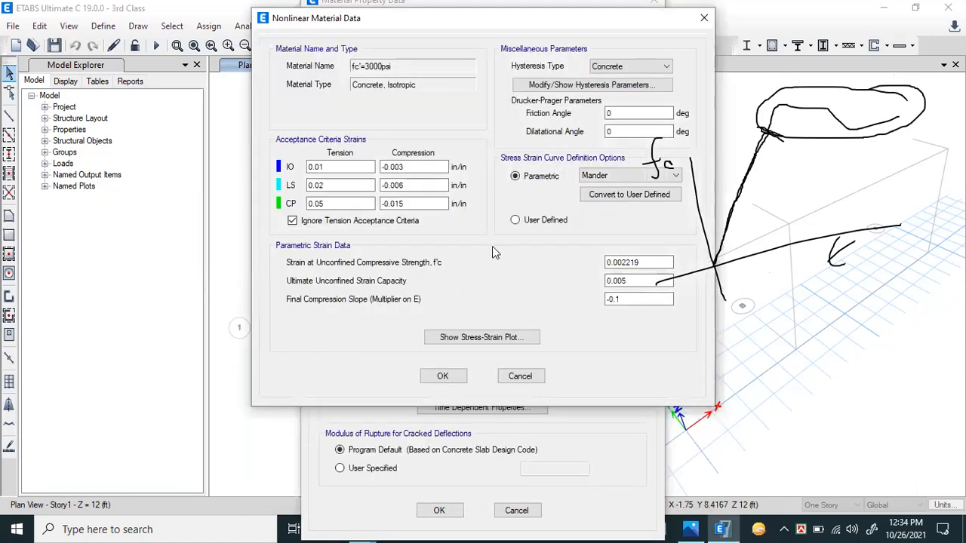
pyautogui.click(702, 20)
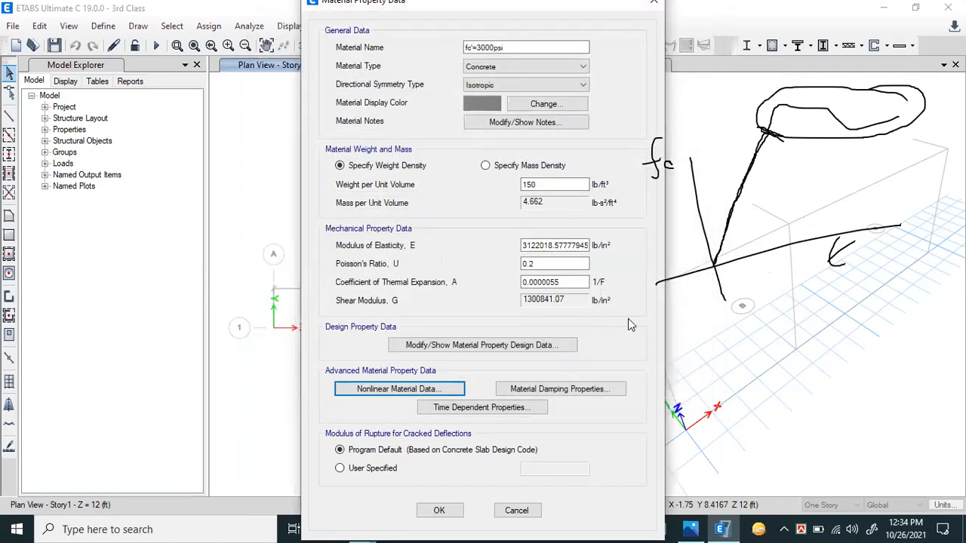
pyautogui.click(521, 389)
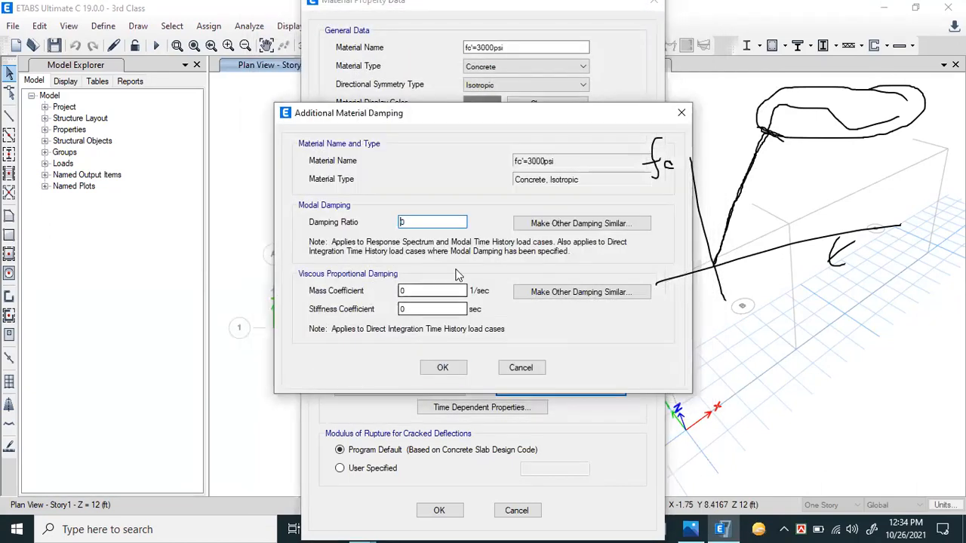
pyautogui.click(681, 113)
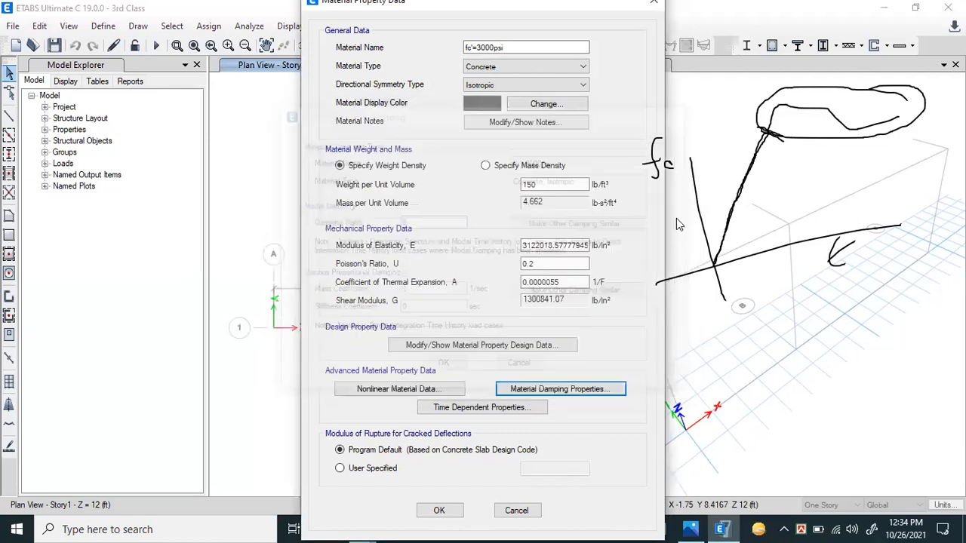
pyautogui.click(483, 408)
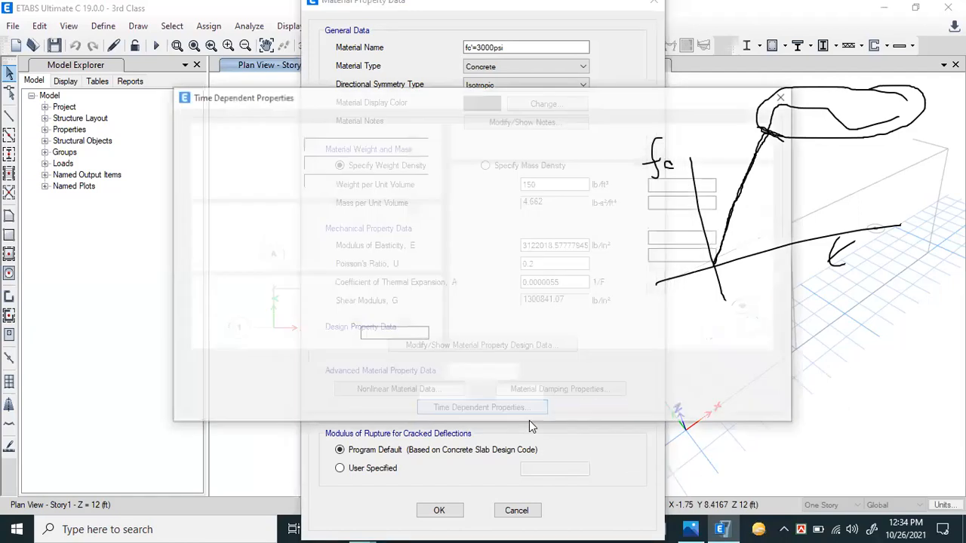
pyautogui.click(784, 96)
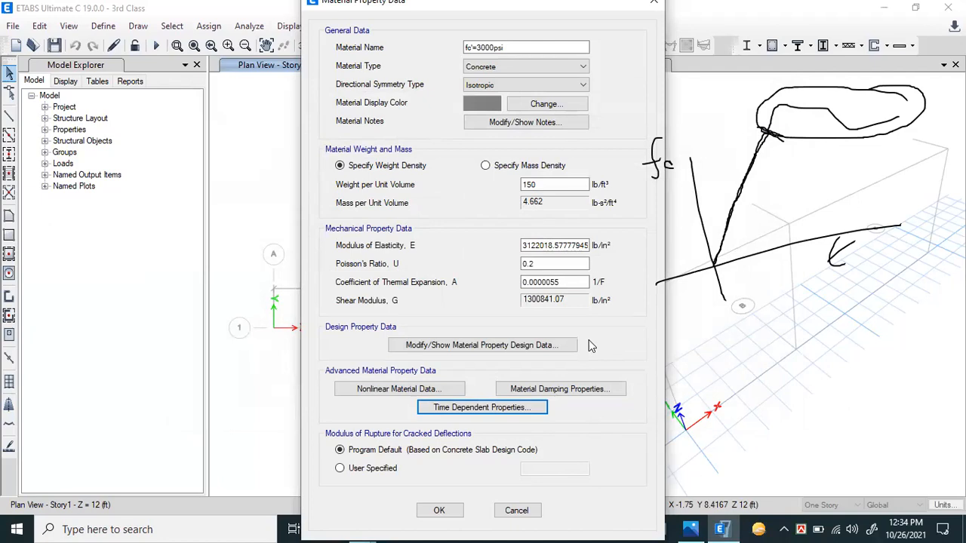
pyautogui.press('Escape')
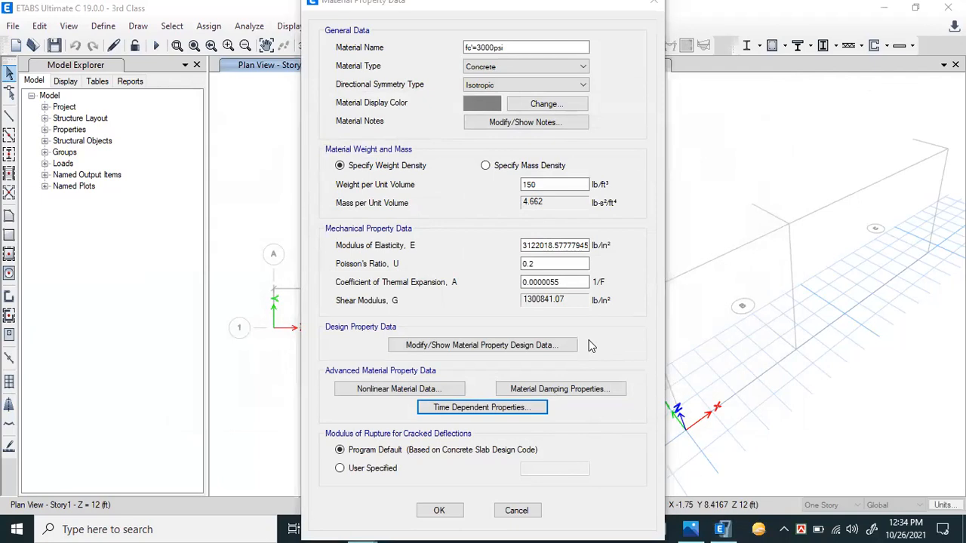
# Accept the fc'=3000psi material definition and select that material in the list
pyautogui.click(439, 511)
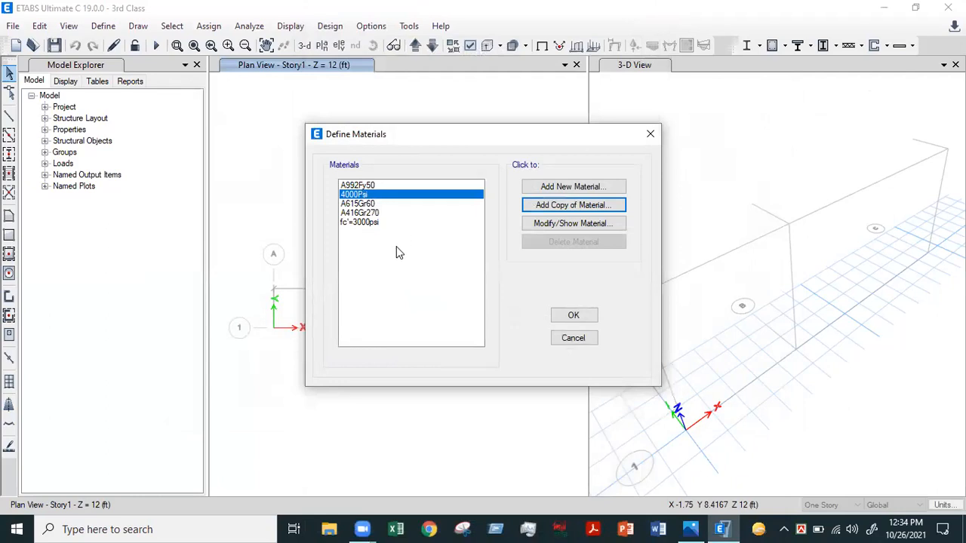
pyautogui.click(359, 222)
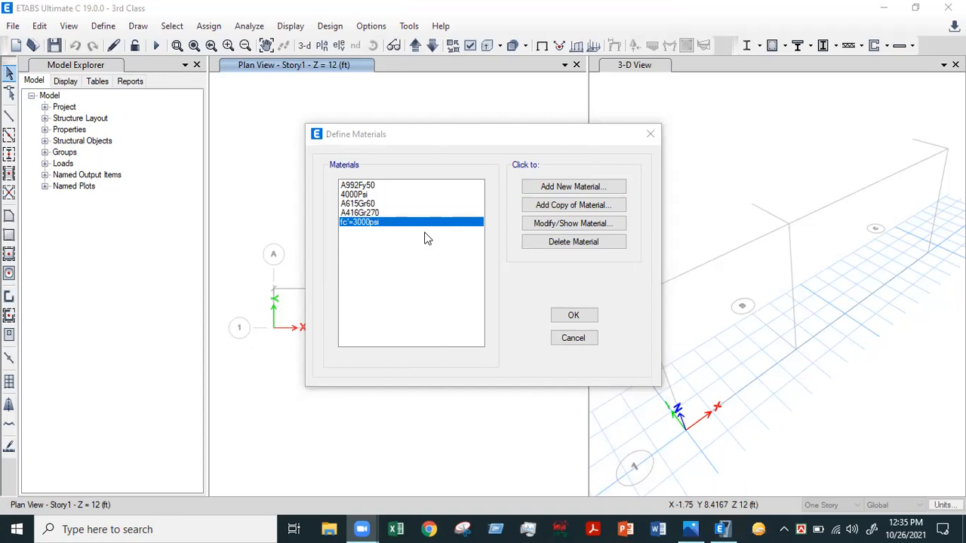
pyautogui.click(363, 205)
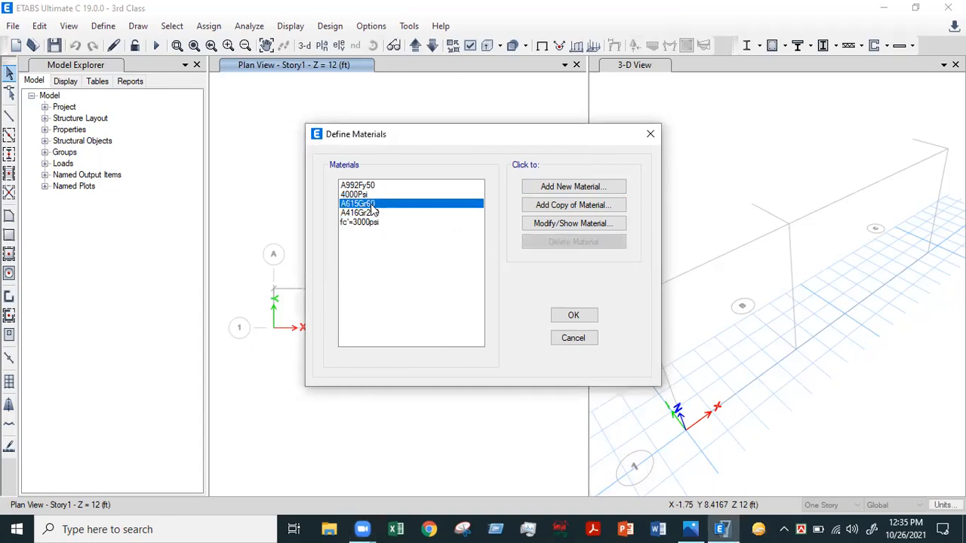
pyautogui.click(582, 189)
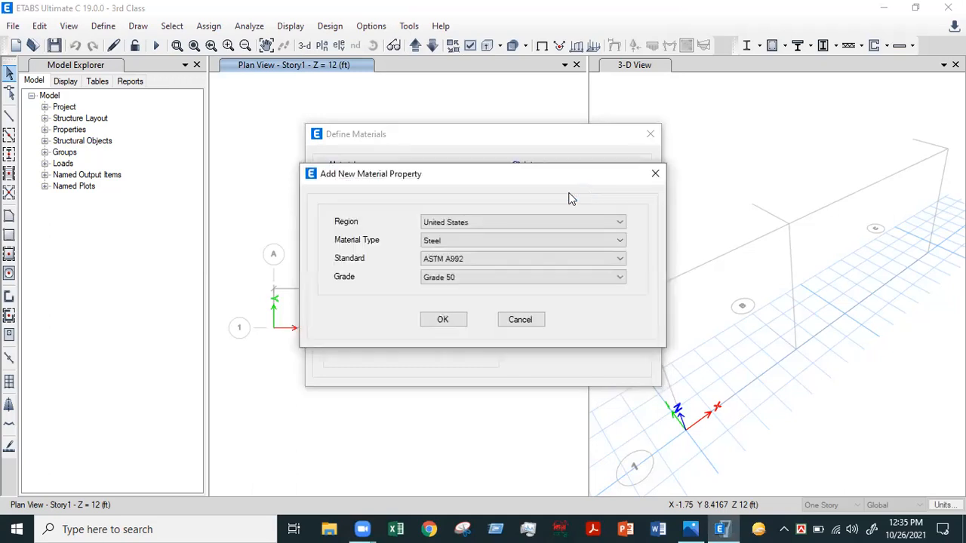
pyautogui.click(656, 176)
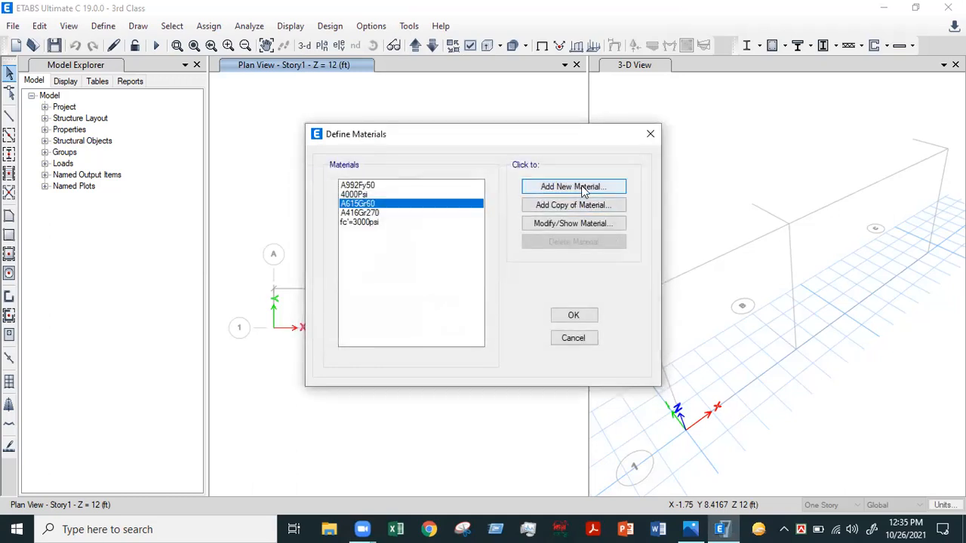
# Create a new material property with region User and material type Rebar, and open its property data
pyautogui.click(579, 188)
pyautogui.click(452, 224)
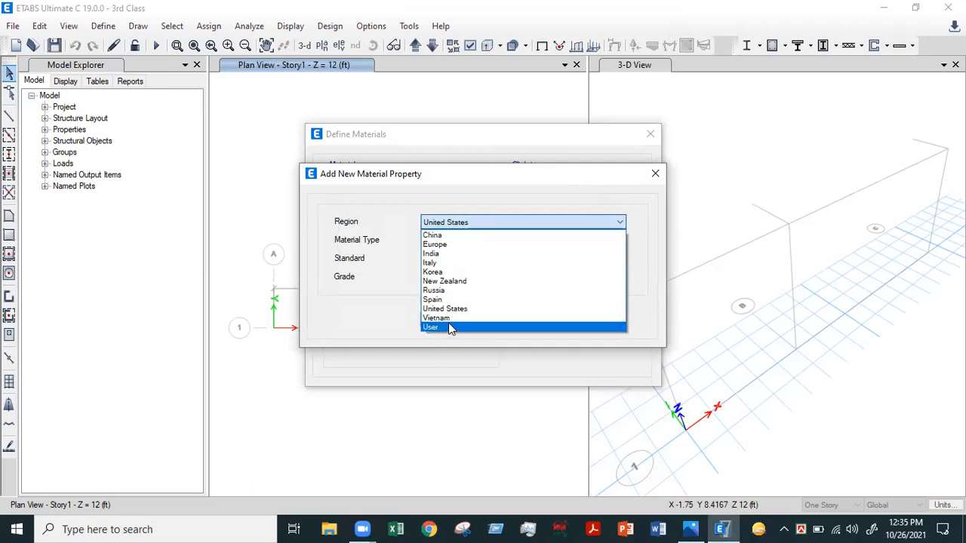
pyautogui.click(449, 326)
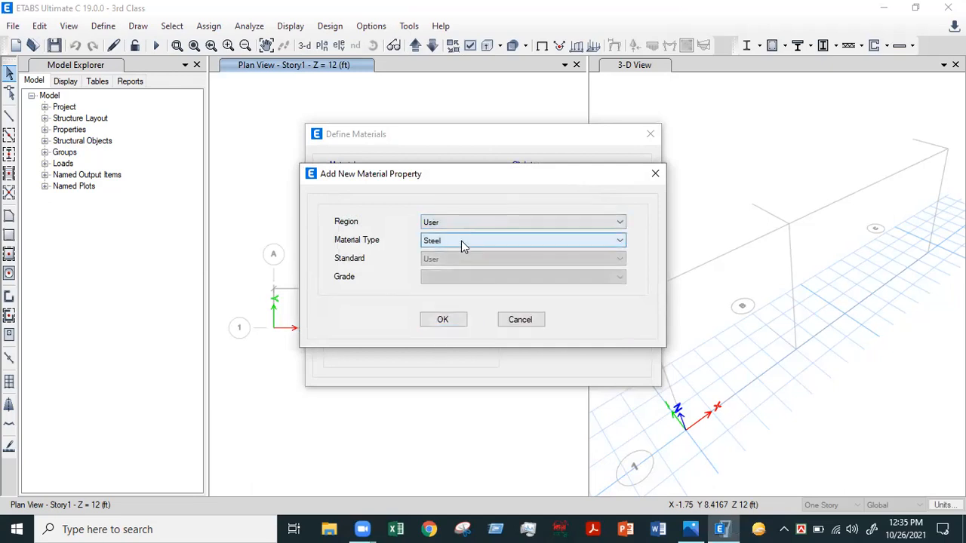
pyautogui.click(459, 243)
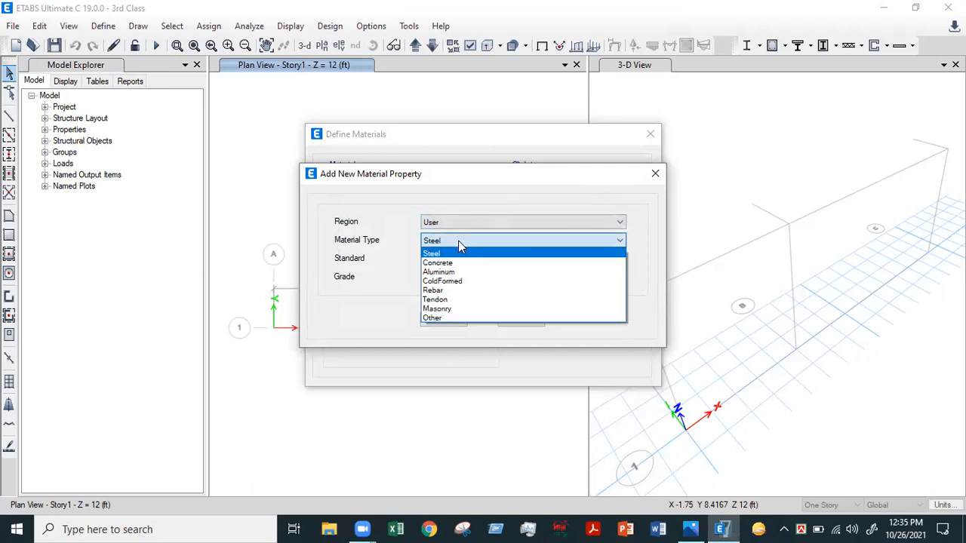
pyautogui.click(453, 295)
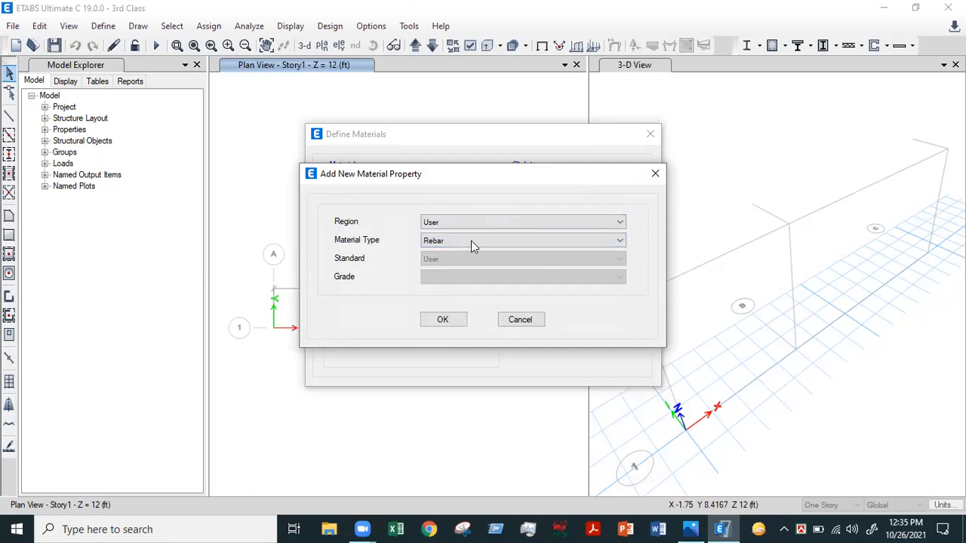
pyautogui.click(443, 321)
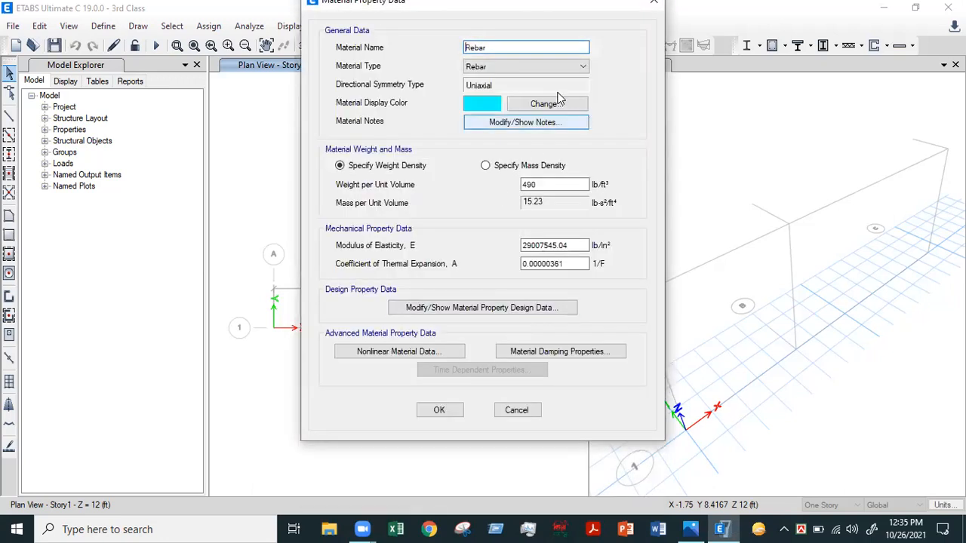
# Name the rebar material fy=60000psi
pyautogui.moveTo(501, 47); pyautogui.dragTo(410, 47)
pyautogui.write('fy=60000')
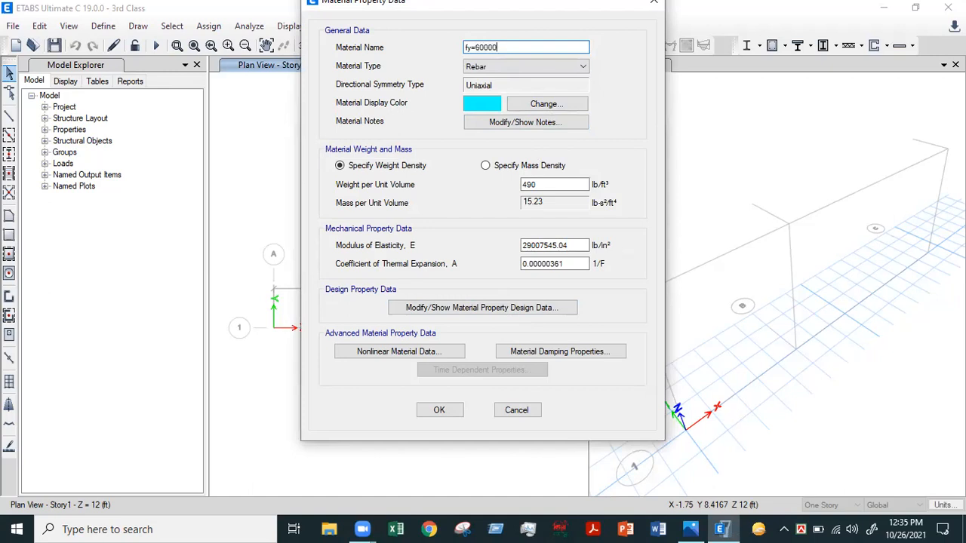
pyautogui.write('psi')
# Check the rebar material's display color, notes and weight per unit volume, leaving them as they are
pyautogui.click(562, 105)
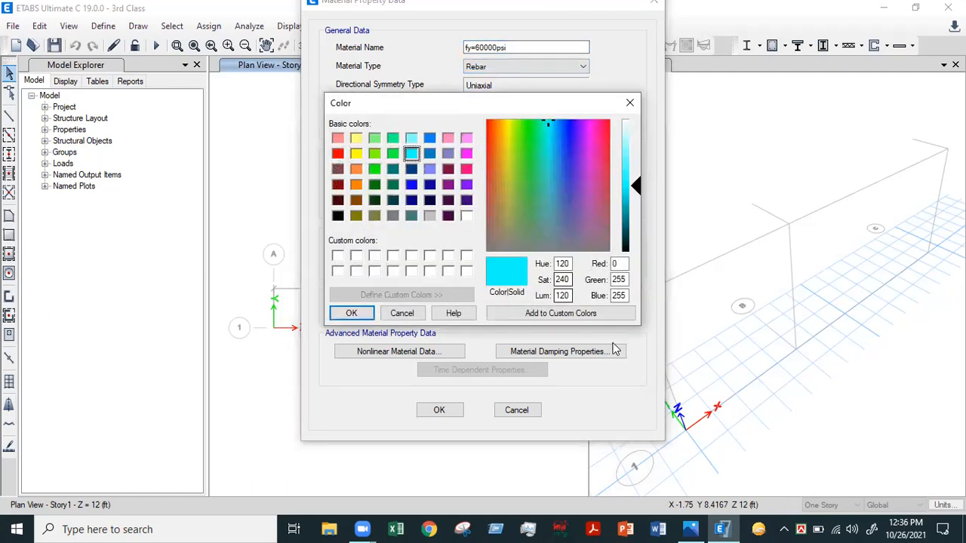
pyautogui.click(351, 313)
pyautogui.click(533, 123)
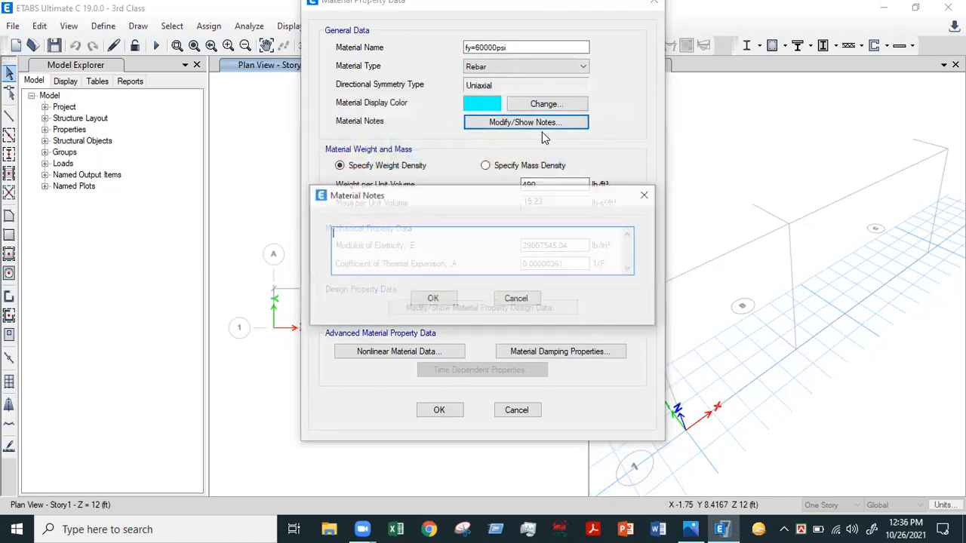
pyautogui.press('Escape')
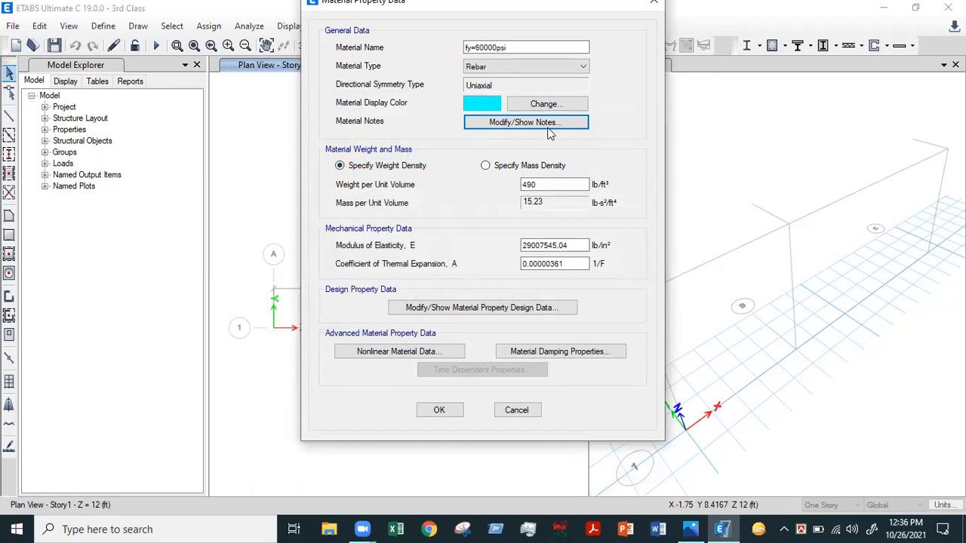
pyautogui.click(560, 184)
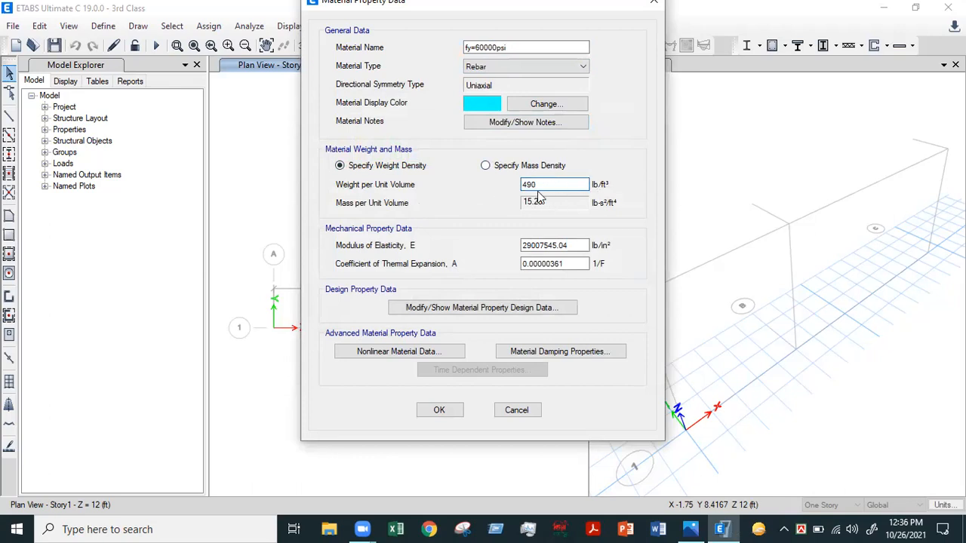
# Switch to File Explorer and open Design of Concrete Structure I Lecture 4 from the Fall 2021 CE 315 course's Pdf Class Lecture folder
pyautogui.click(328, 528)
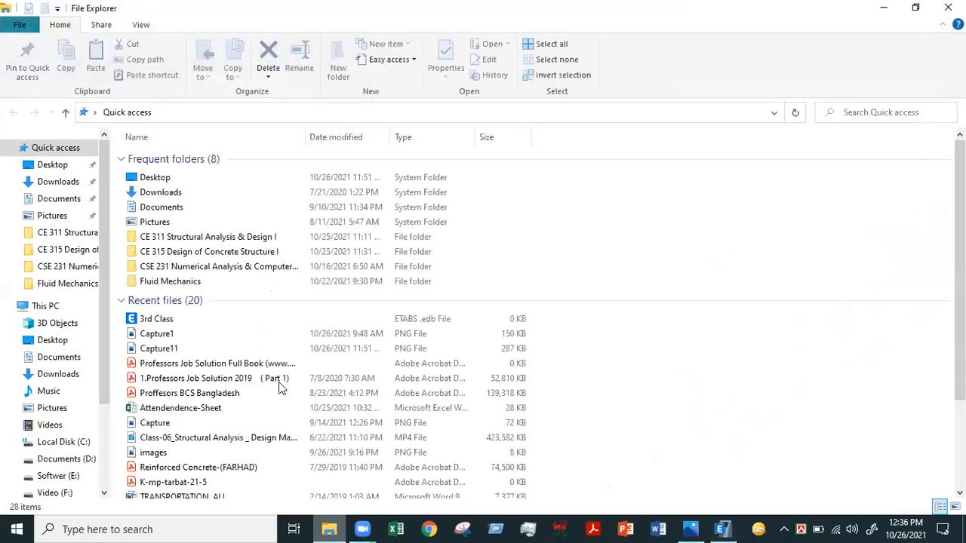
pyautogui.doubleClick(216, 252)
pyautogui.click(320, 112)
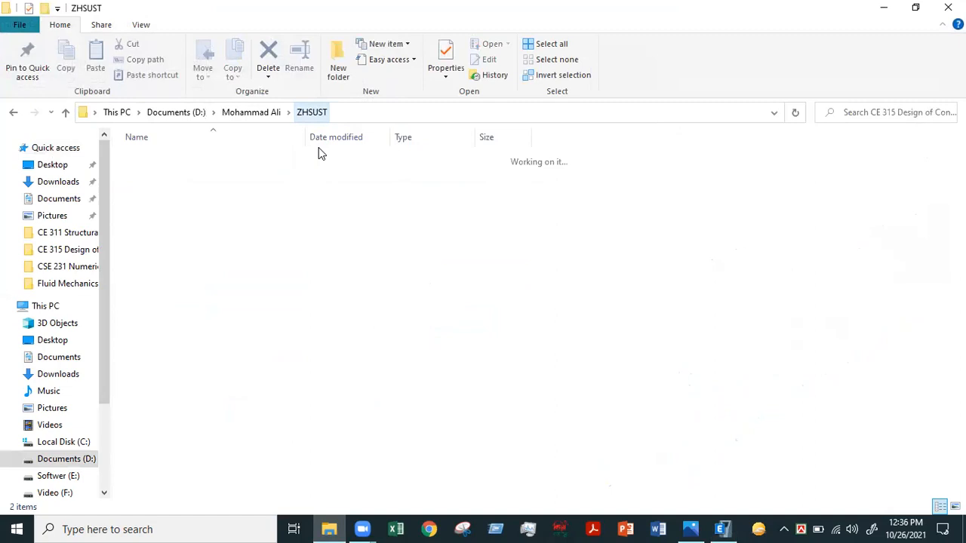
pyautogui.doubleClick(182, 202)
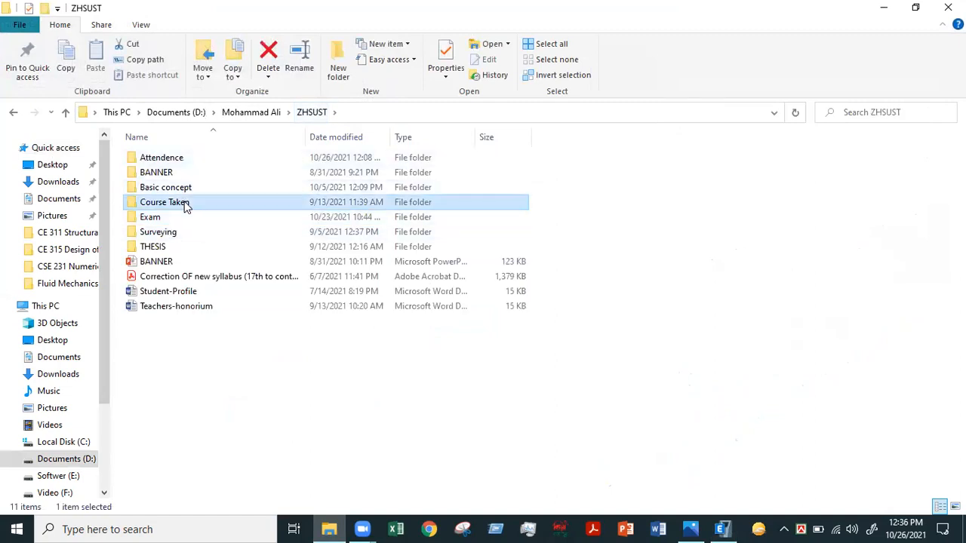
pyautogui.click(194, 162)
pyautogui.doubleClick(193, 159)
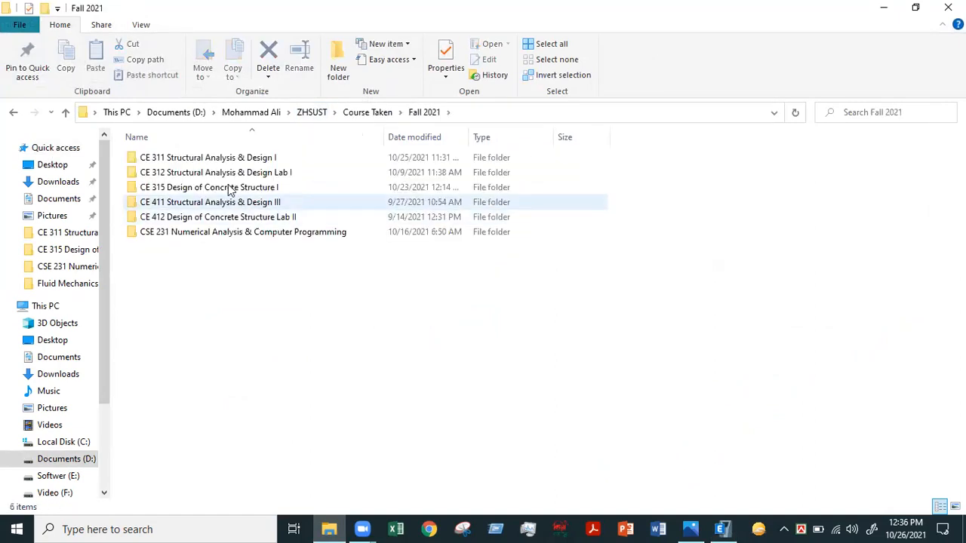
pyautogui.doubleClick(254, 188)
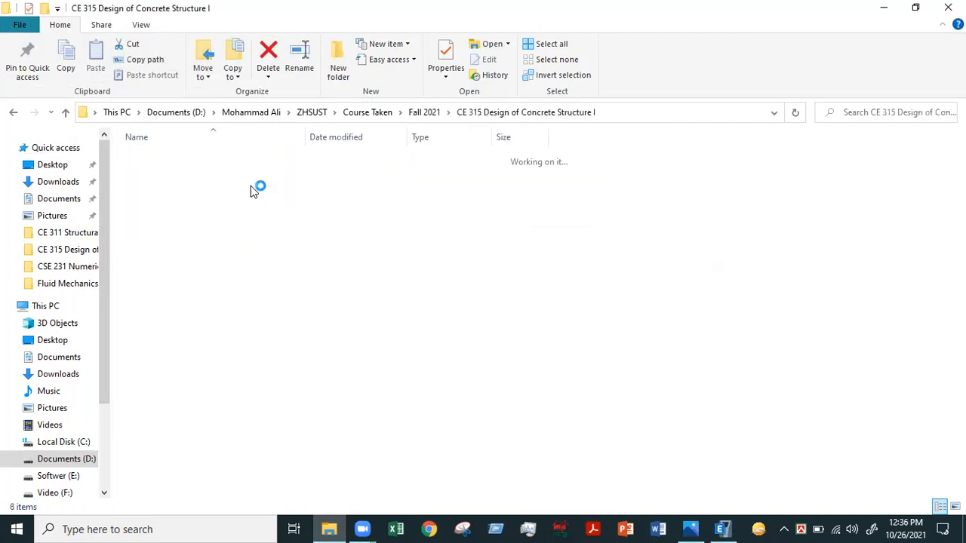
pyautogui.click(209, 161)
pyautogui.doubleClick(208, 161)
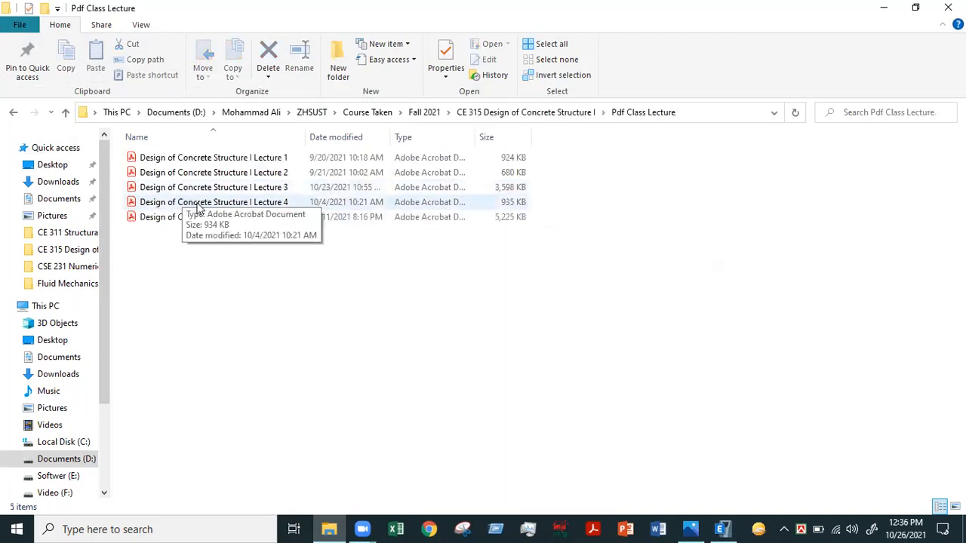
pyautogui.doubleClick(254, 201)
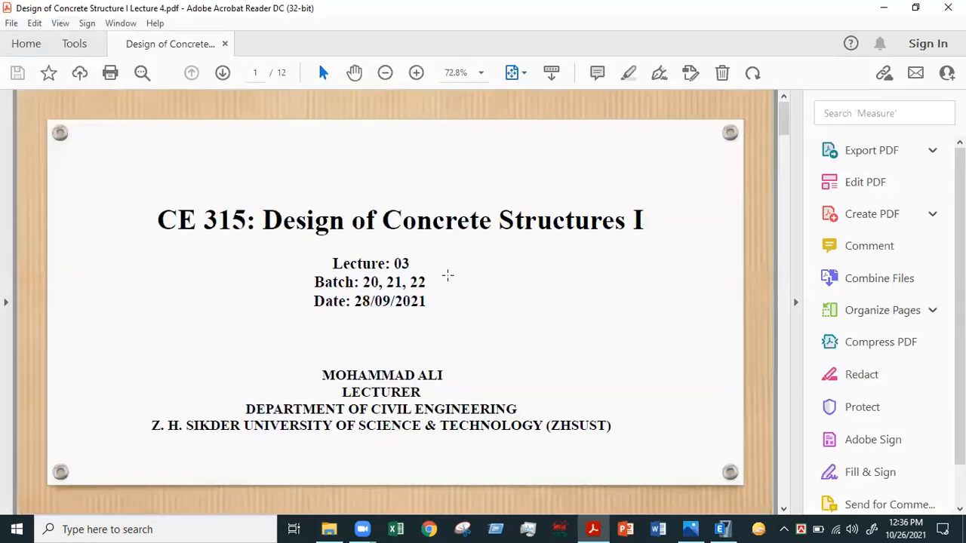
# Skim the opening slides up to the RC behavior assumptions and return to the lecture's title slide
pyautogui.scroll(-3, 447, 280)
pyautogui.scroll(1, 447, 280)
pyautogui.scroll(-1, 447, 280)
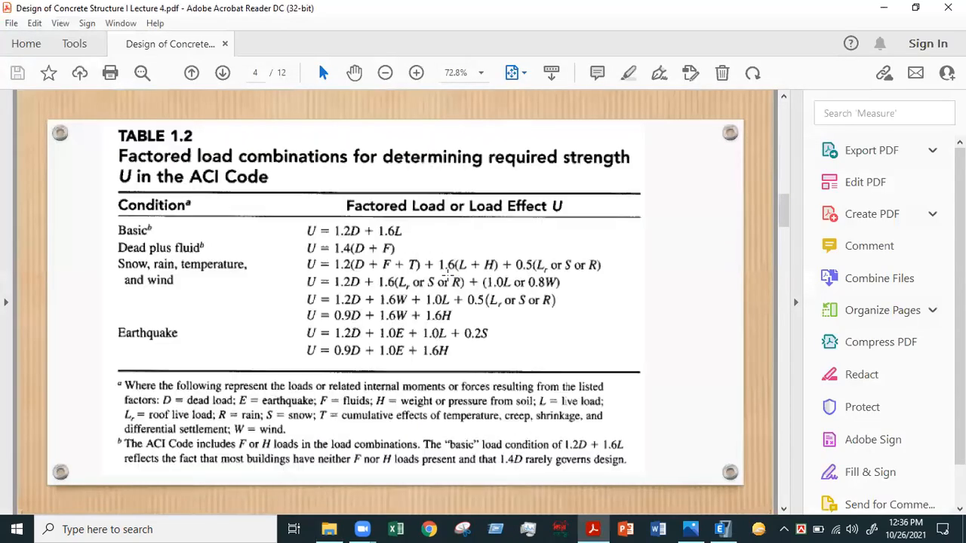
pyautogui.scroll(1, 447, 277)
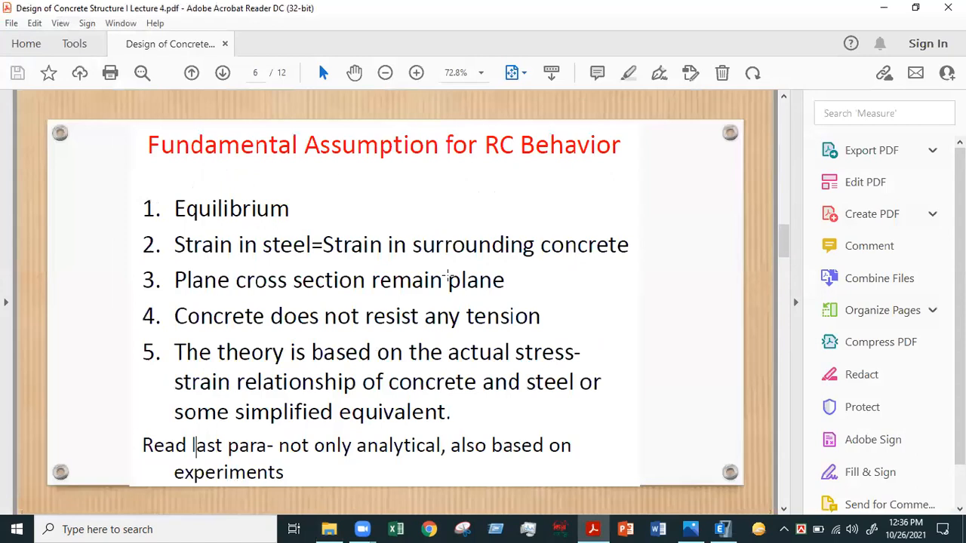
pyautogui.scroll(2, 448, 277)
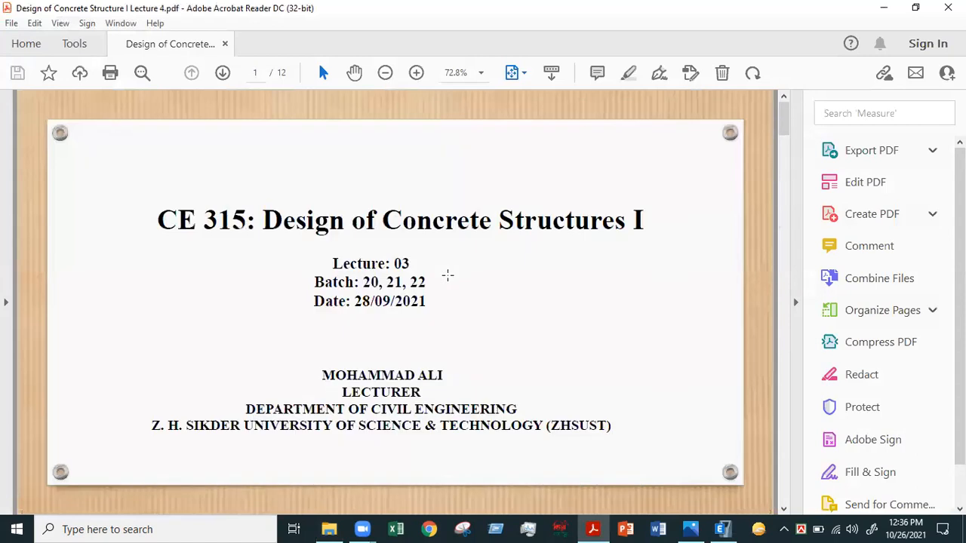
# Examine the lecture slides from Design Basis through the load combinations and modular ratio to the RC column example's solution
pyautogui.scroll(-1, 448, 275)
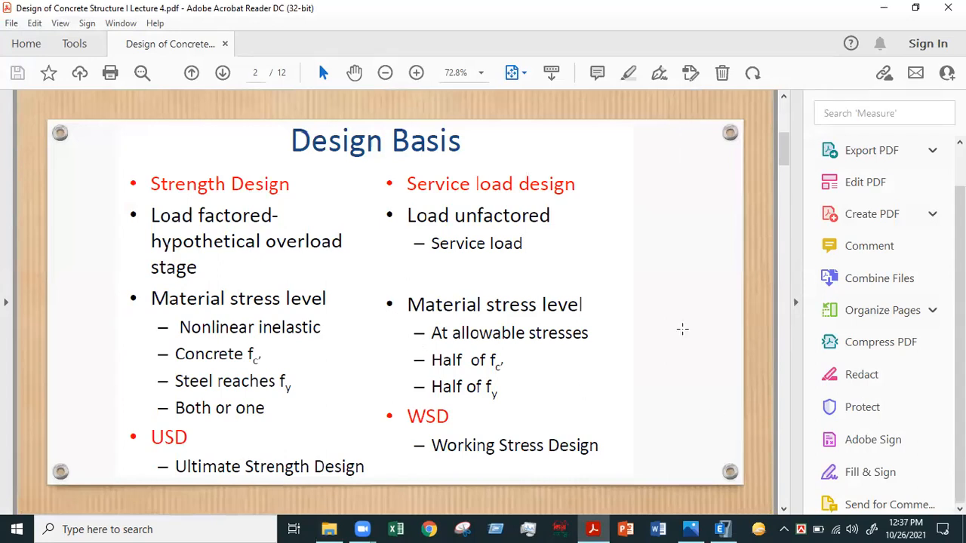
pyautogui.scroll(-1, 790, 513)
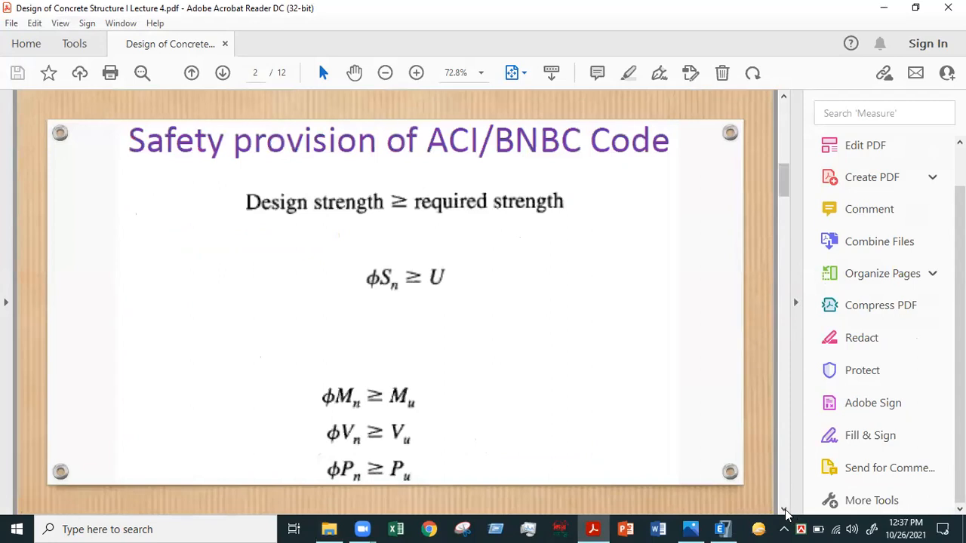
pyautogui.scroll(-2, 786, 513)
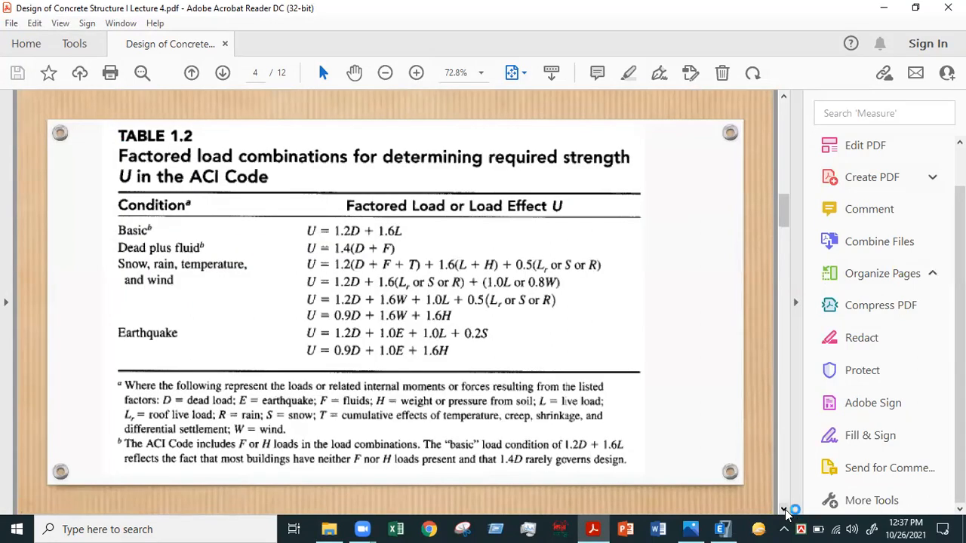
pyautogui.scroll(-1, 786, 512)
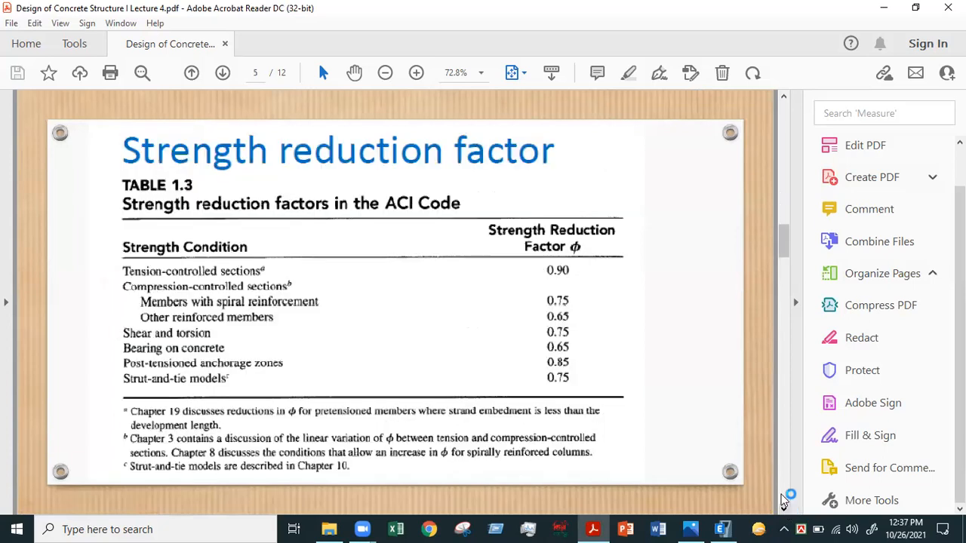
pyautogui.scroll(1, 786, 98)
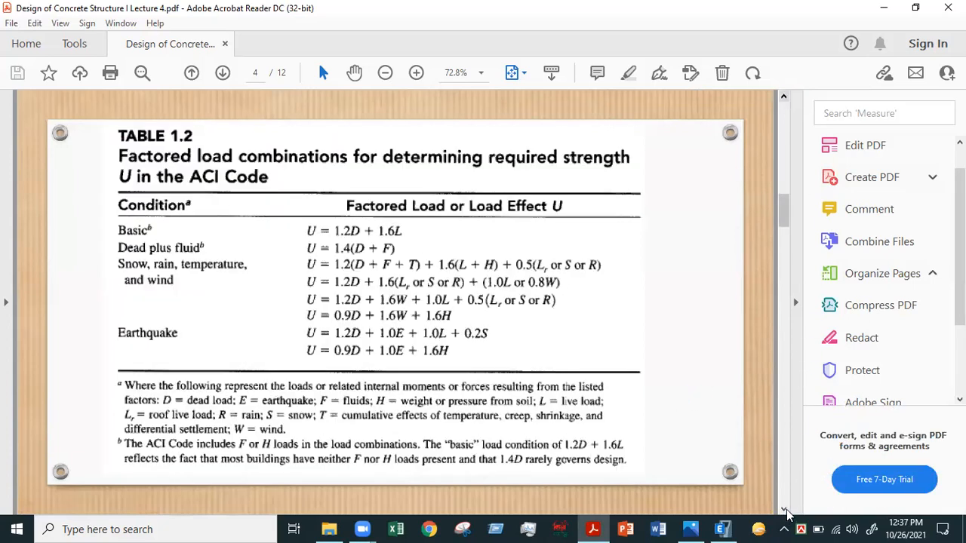
pyautogui.scroll(-3, 786, 513)
pyautogui.scroll(-1, 786, 512)
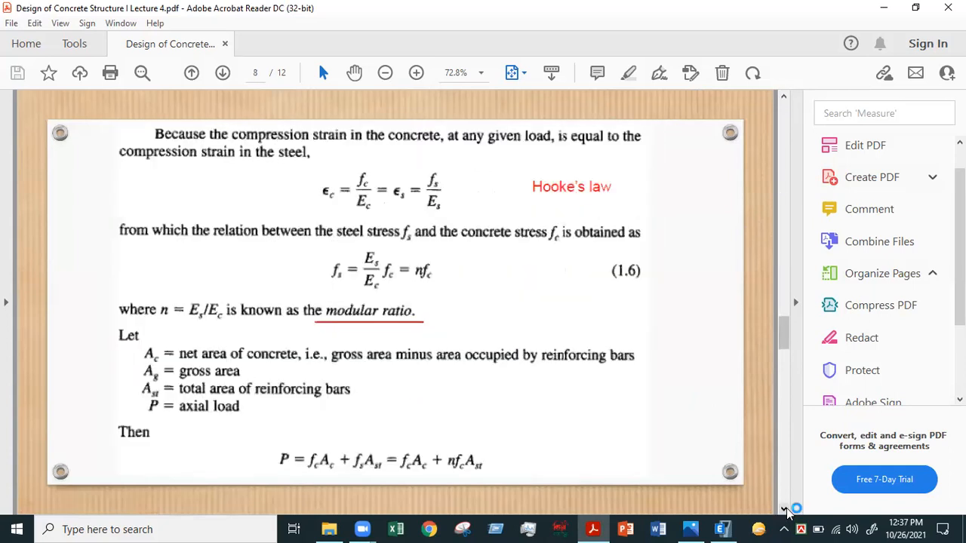
pyautogui.scroll(-1, 786, 512)
pyautogui.scroll(-1, 786, 513)
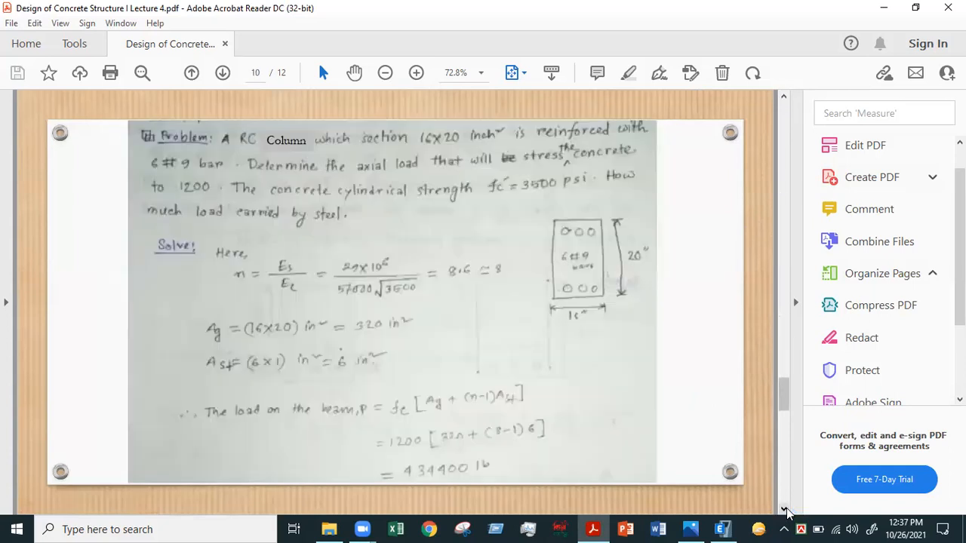
pyautogui.click(784, 511)
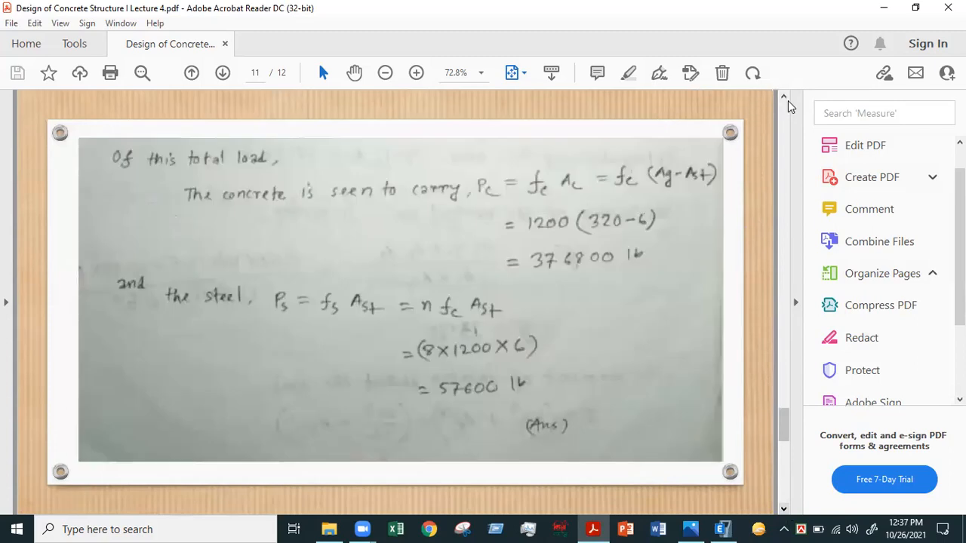
# Look back through the Lecture 4 slides, from the RC column example's solution to the title slide
pyautogui.click(785, 99)
pyautogui.click(784, 98)
pyautogui.click(785, 98)
pyautogui.click(784, 99)
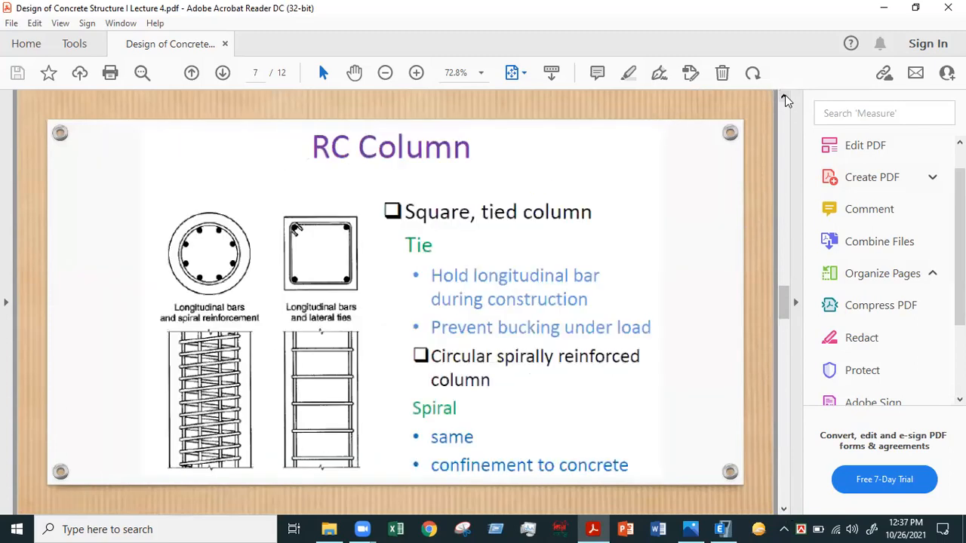
pyautogui.click(785, 99)
pyautogui.click(784, 98)
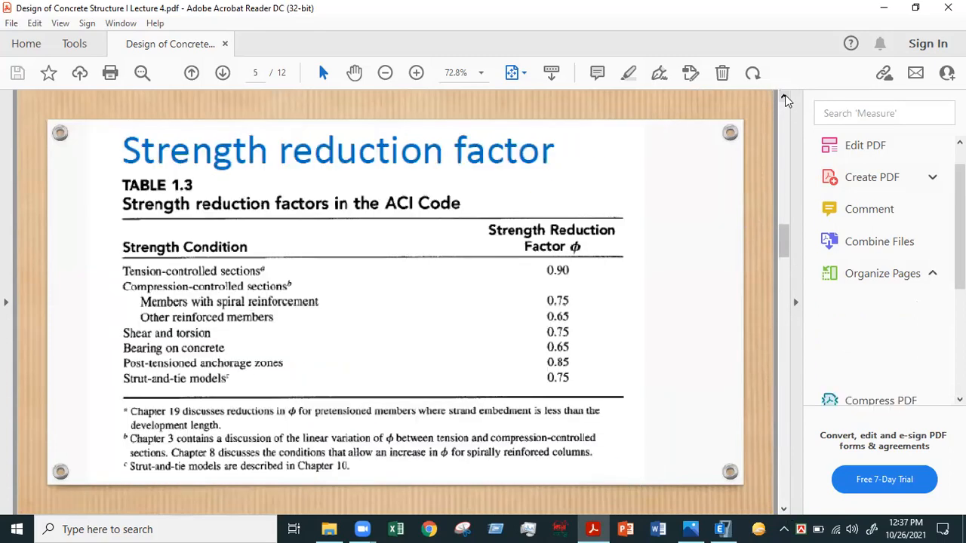
pyautogui.click(785, 99)
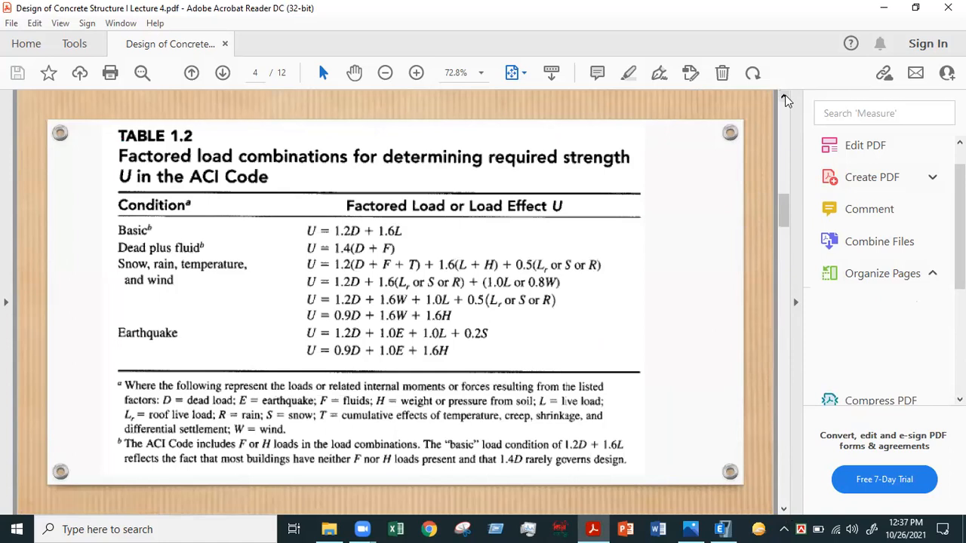
pyautogui.click(785, 99)
pyautogui.click(785, 99)
pyautogui.click(785, 99)
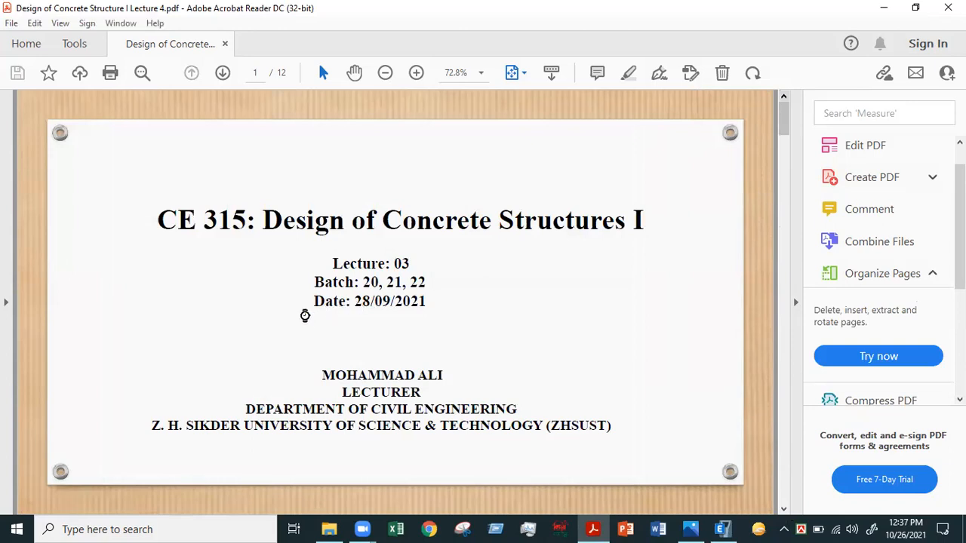
# Switch to File Explorer, open Design of Concrete Structure I Lecture 3 and examine its bar markings and deformed bar reinforcement slides
pyautogui.hotkey('alt', 'Tab')
pyautogui.doubleClick(265, 187)
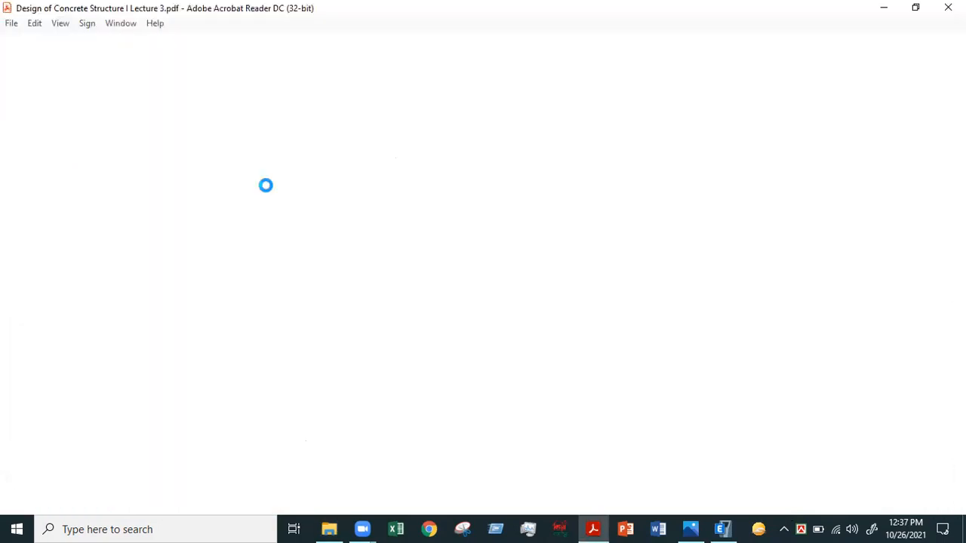
pyautogui.scroll(-10, 471, 295)
pyautogui.scroll(-5, 466, 298)
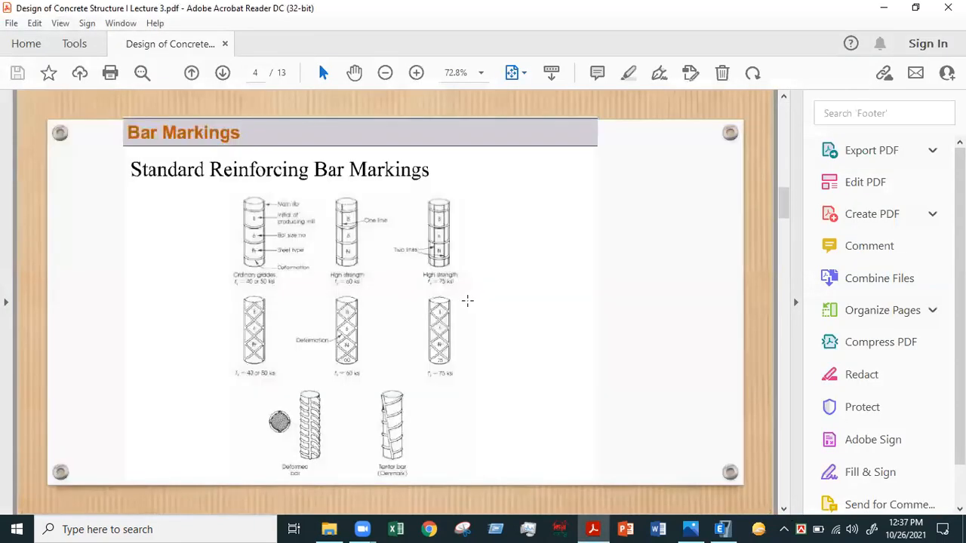
pyautogui.scroll(-5, 452, 302)
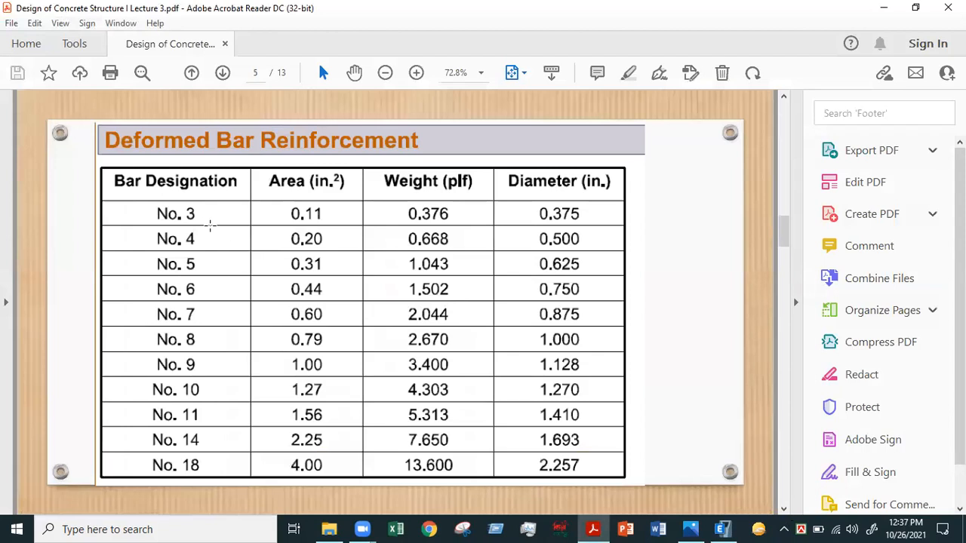
pyautogui.scroll(-1, 210, 225)
pyautogui.scroll(3, 339, 252)
pyautogui.scroll(-2, 383, 233)
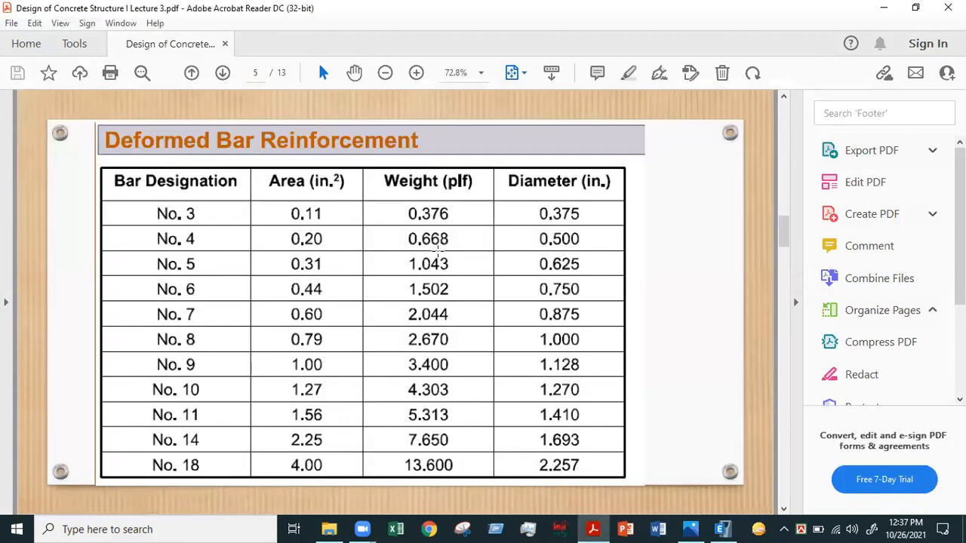
pyautogui.scroll(1, 440, 204)
pyautogui.scroll(-1, 443, 219)
pyautogui.scroll(-1, 413, 217)
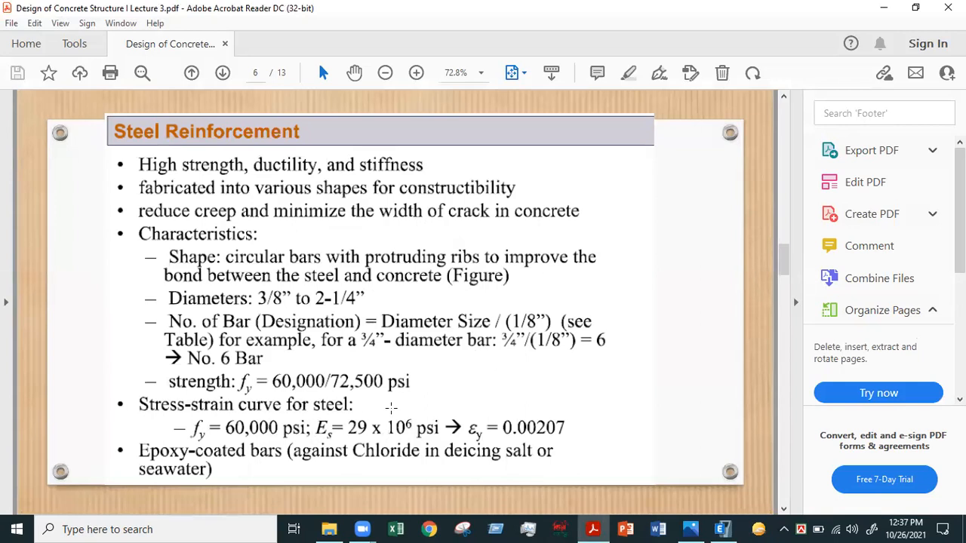
# Examine the steel's elastic modulus on the Steel Reinforcement slide, skim ahead to the wind load slide and return
pyautogui.moveTo(313, 415); pyautogui.dragTo(404, 439)
pyautogui.click(428, 437)
pyautogui.scroll(-1, 321, 335)
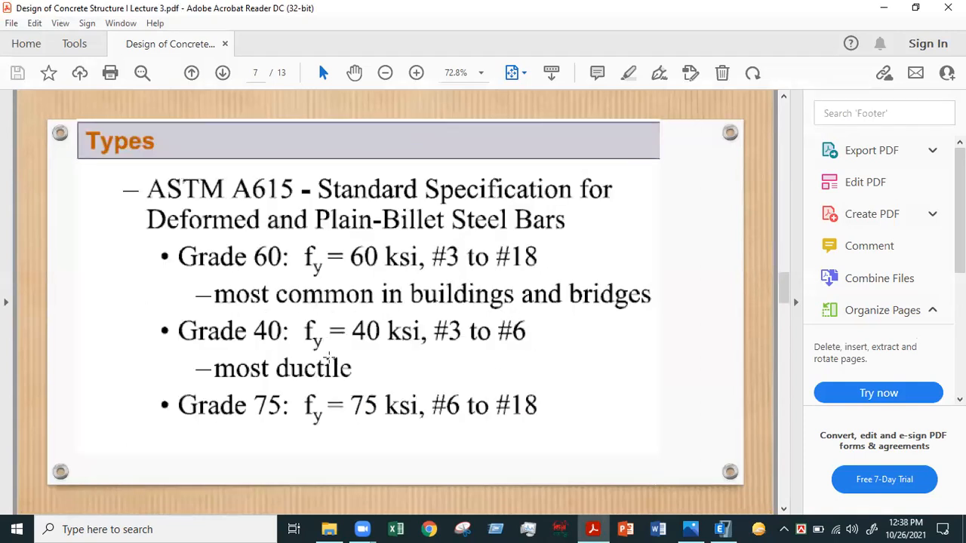
pyautogui.scroll(-1, 344, 374)
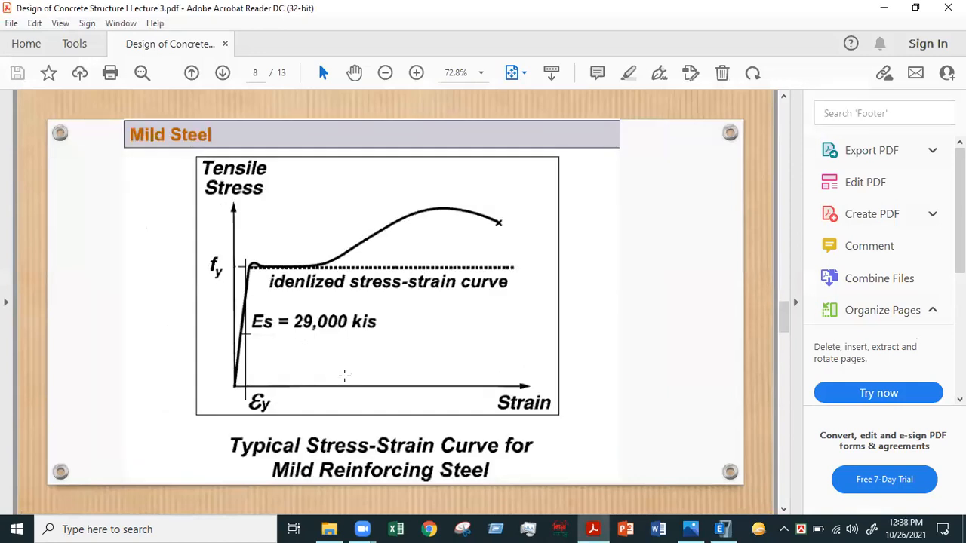
pyautogui.scroll(-2, 344, 389)
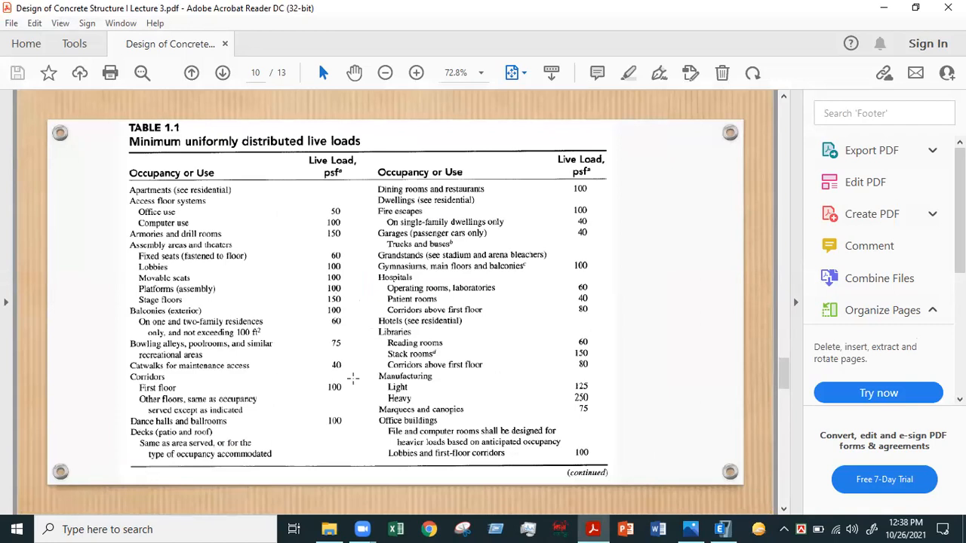
pyautogui.scroll(1, 559, 254)
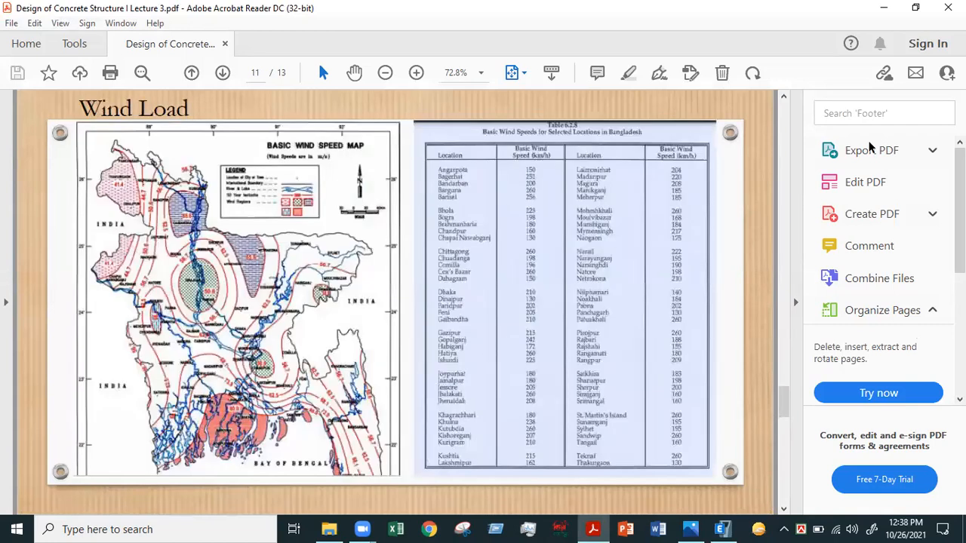
pyautogui.scroll(4, 558, 258)
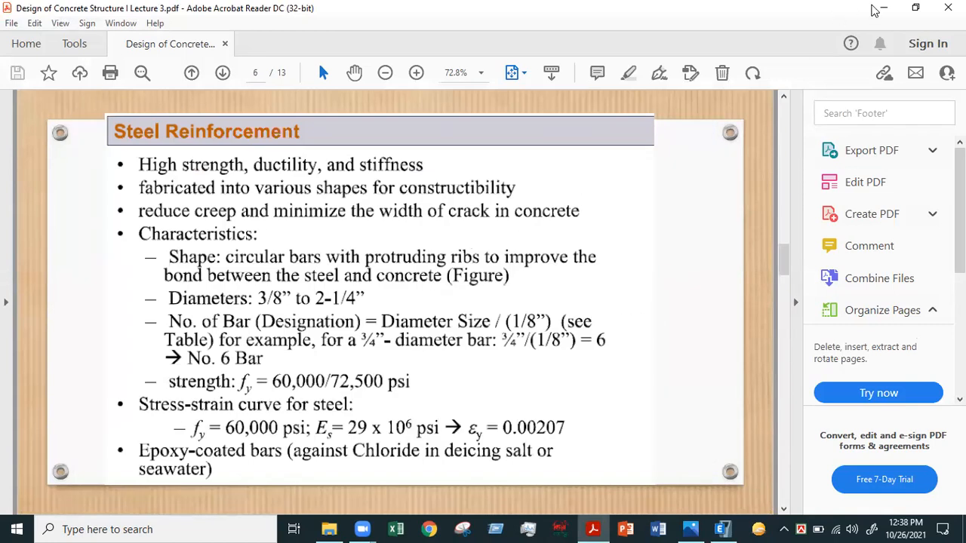
# Switch back to ETABS and set the rebar material's modulus of elasticity to 29000000 lb/in²
pyautogui.click(884, 7)
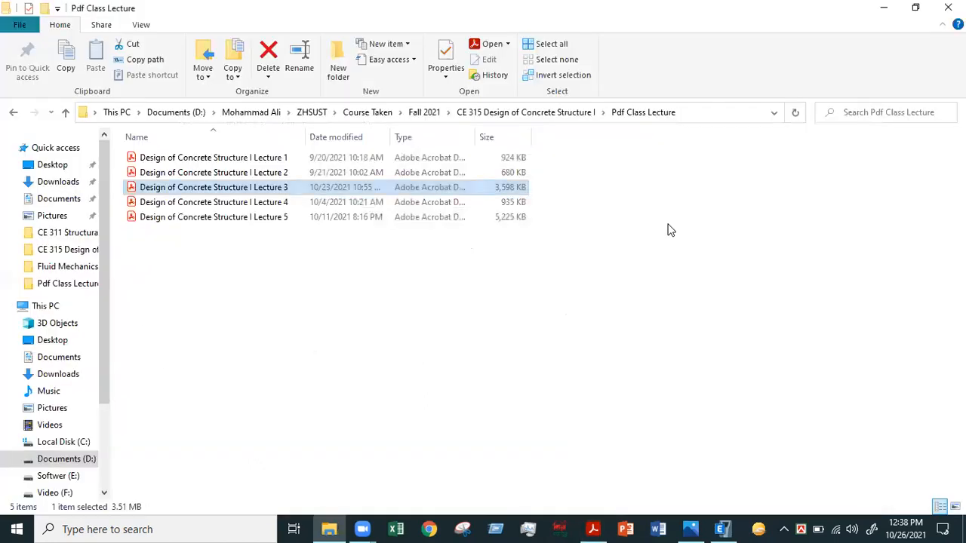
pyautogui.click(726, 528)
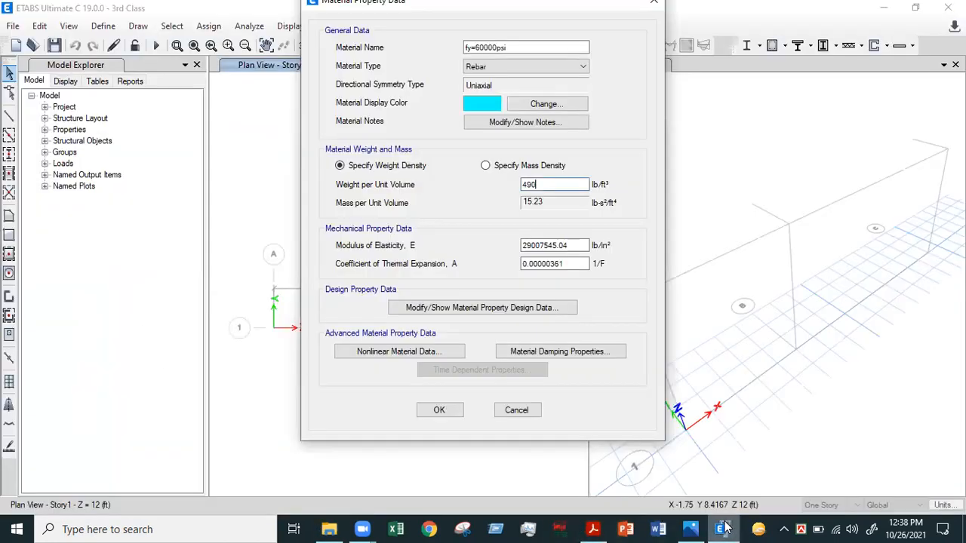
pyautogui.click(558, 187)
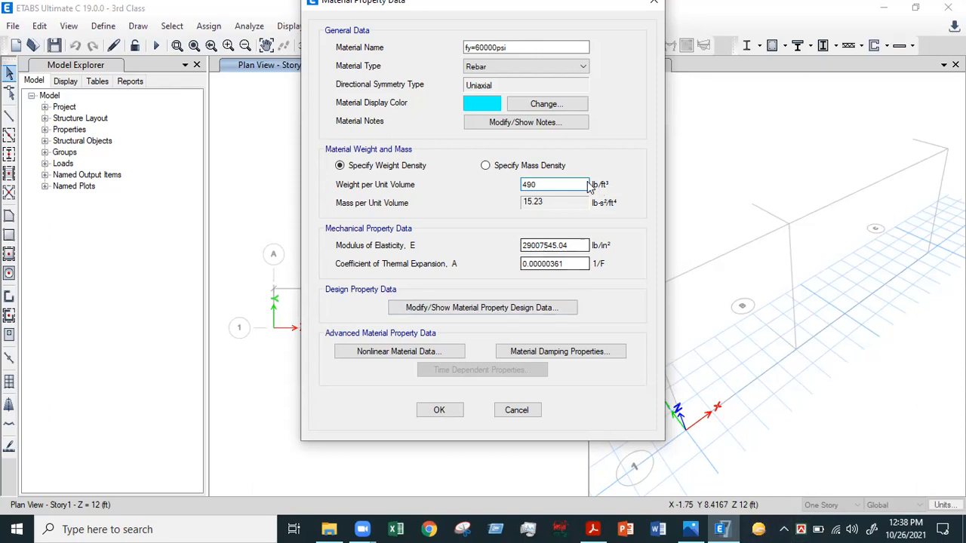
pyautogui.moveTo(582, 246); pyautogui.dragTo(489, 247)
pyautogui.click(577, 247)
pyautogui.moveTo(576, 246); pyautogui.dragTo(500, 249)
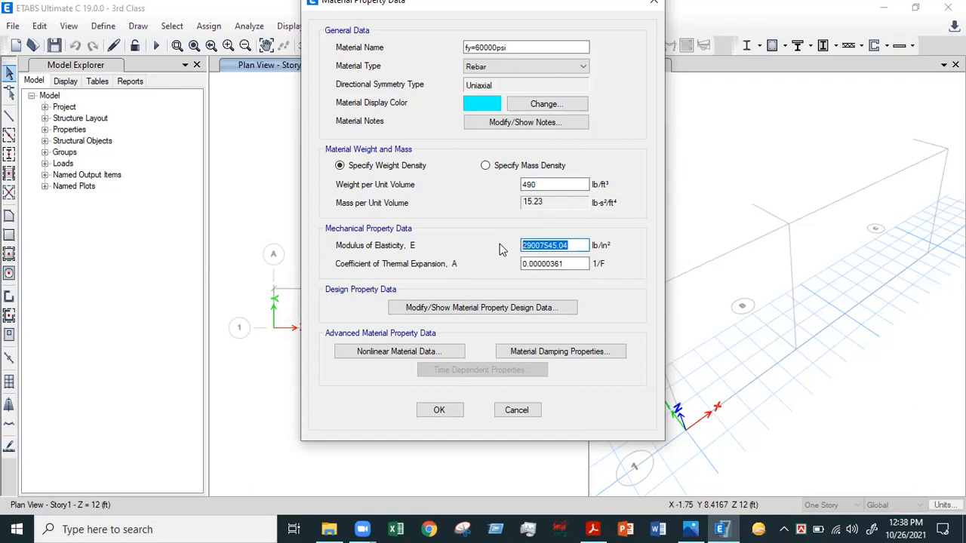
pyautogui.write('29')
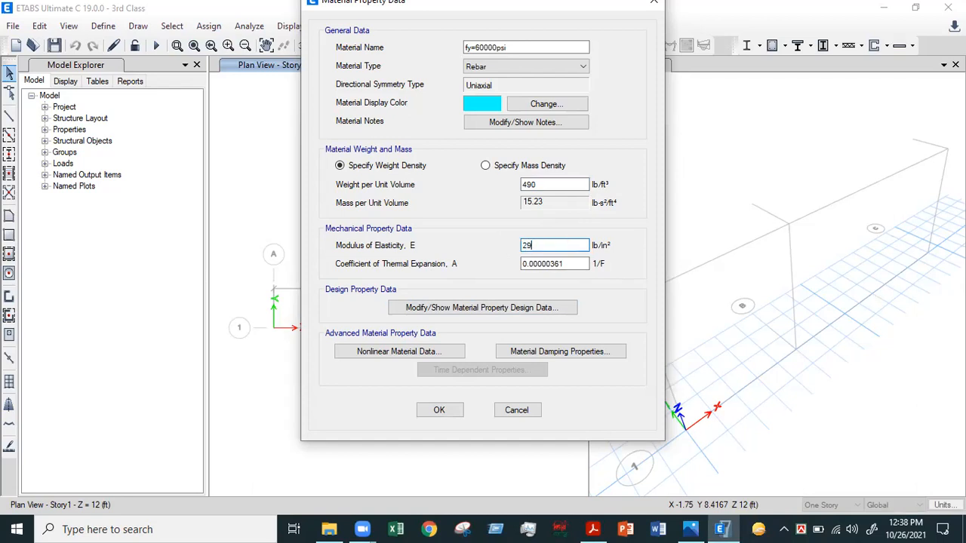
pyautogui.write('000000')
pyautogui.moveTo(531, 245); pyautogui.dragTo(561, 248)
pyautogui.click(566, 247)
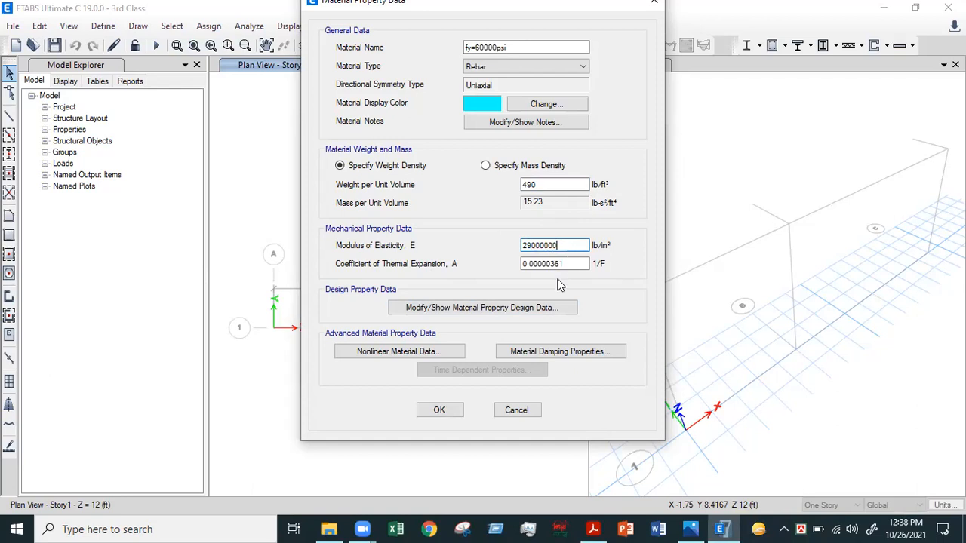
# Open the rebar material's design property data and set the grade to fy=60 ksi
pyautogui.click(533, 309)
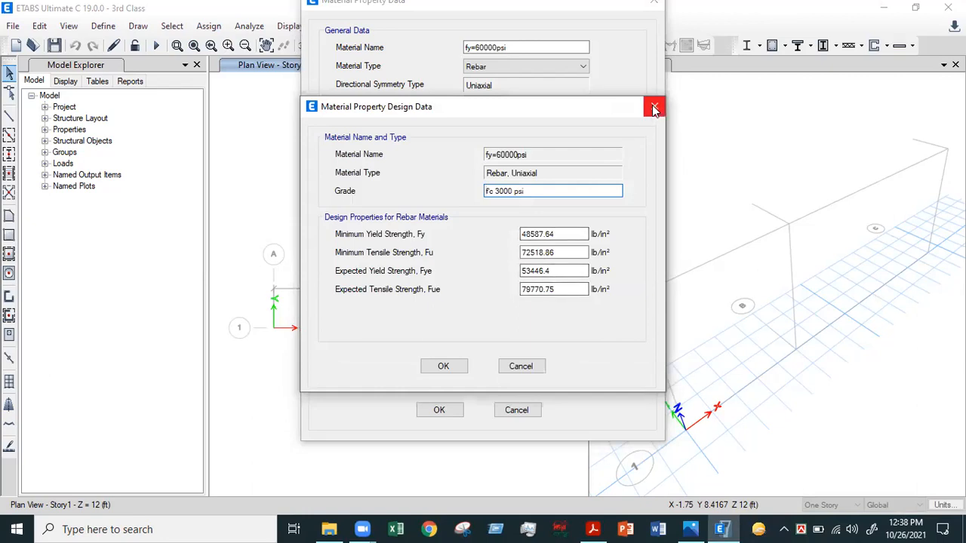
pyautogui.click(553, 240)
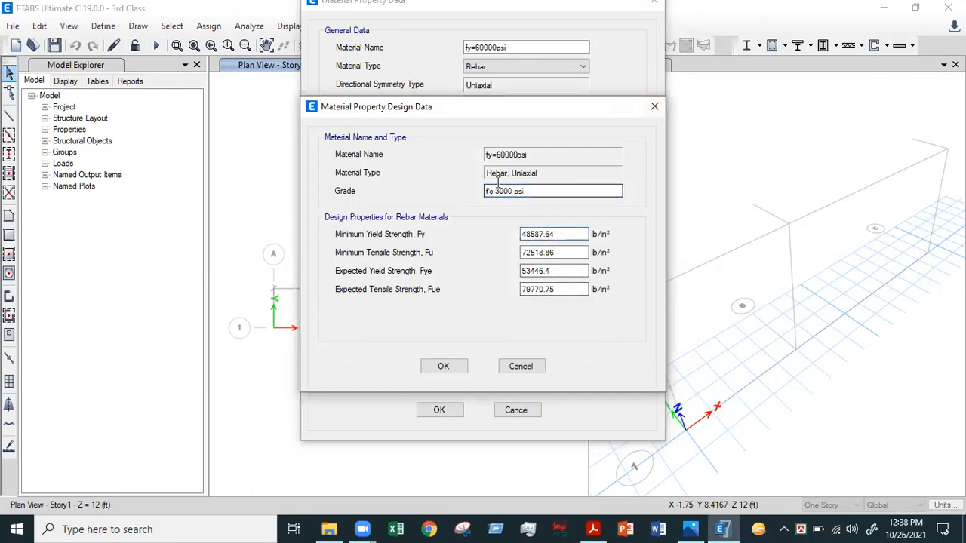
pyautogui.click(526, 191)
pyautogui.moveTo(526, 191); pyautogui.dragTo(486, 194)
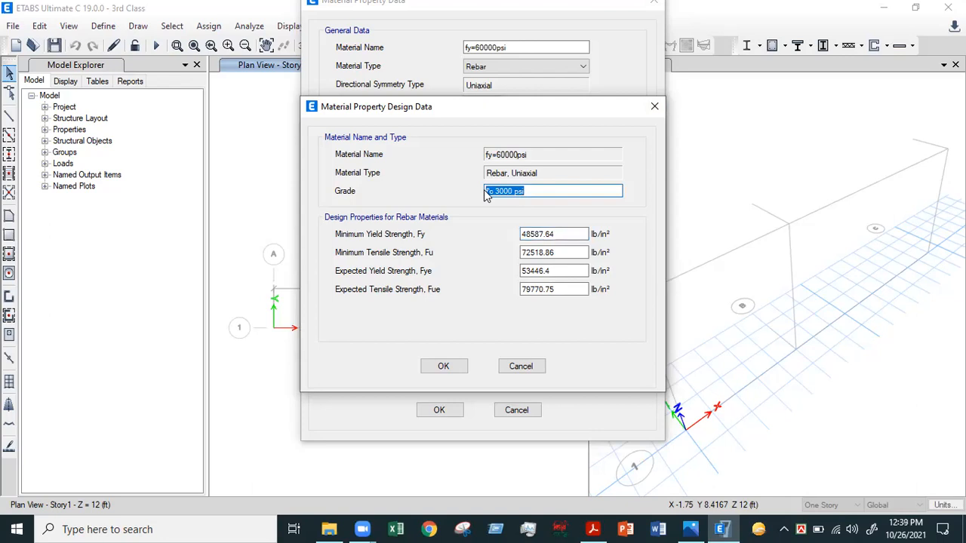
pyautogui.write('fy=60ksi')
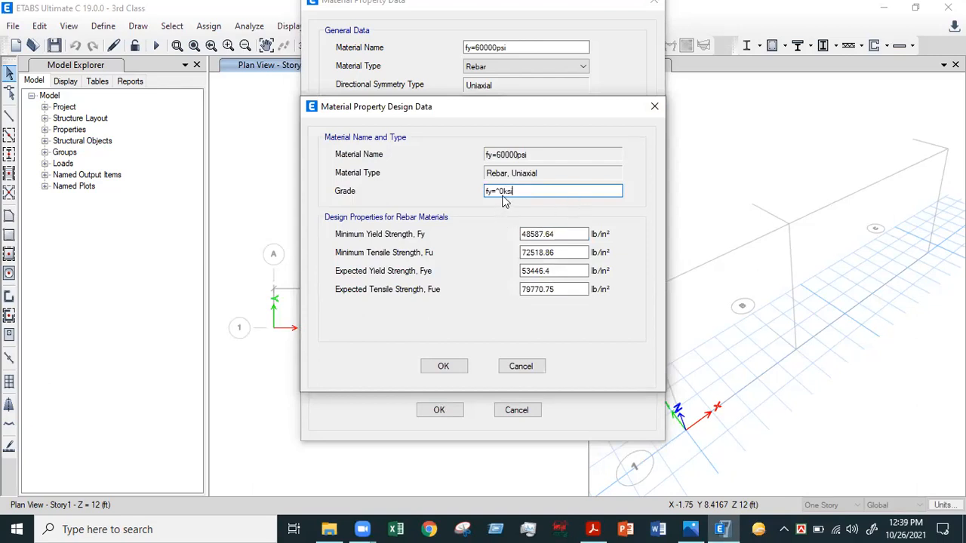
pyautogui.moveTo(502, 191); pyautogui.dragTo(497, 192)
pyautogui.press('BackSpace')
pyautogui.write('0')
# Set the rebar's minimum yield strength Fy to 60000 lb/in² and minimum tensile strength Fu to 90000 lb/in²
pyautogui.click(578, 238)
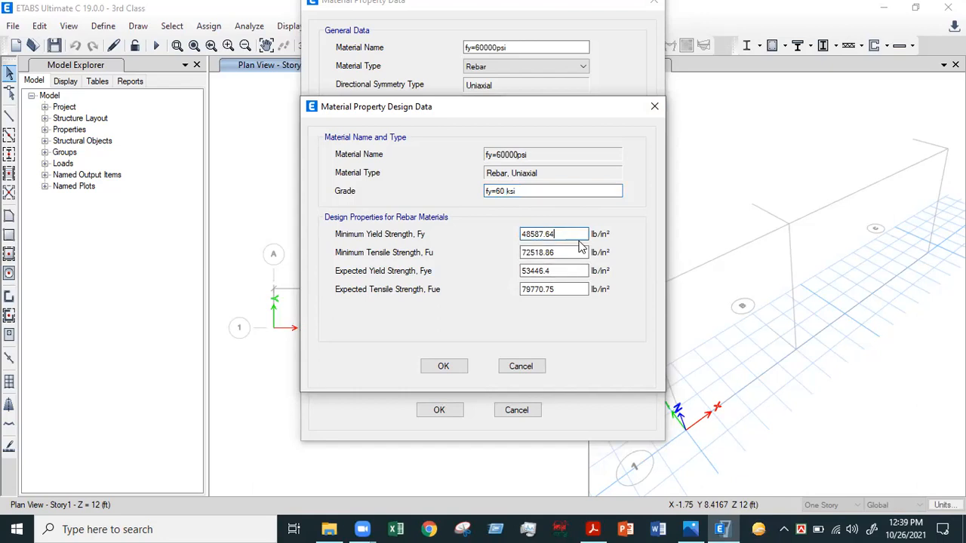
pyautogui.moveTo(566, 233); pyautogui.dragTo(465, 249)
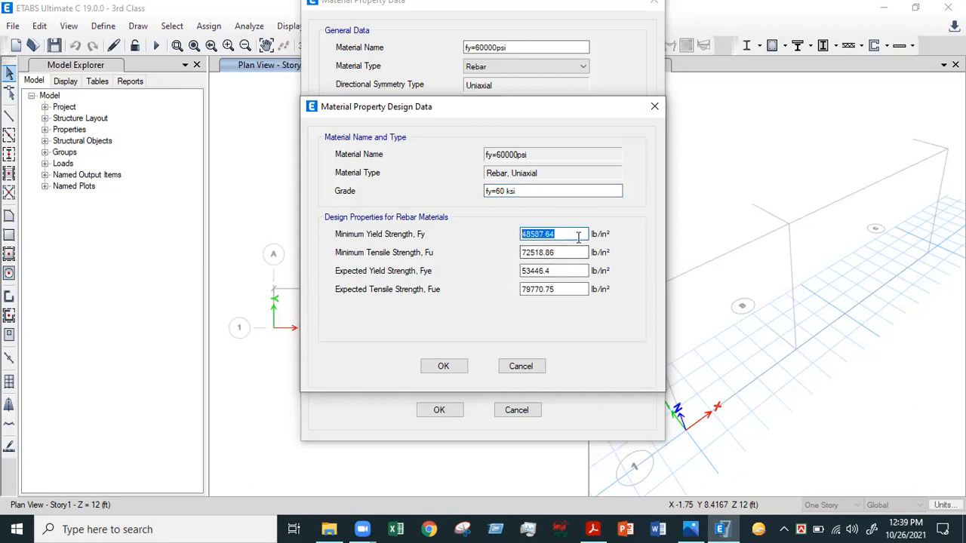
pyautogui.write('60000')
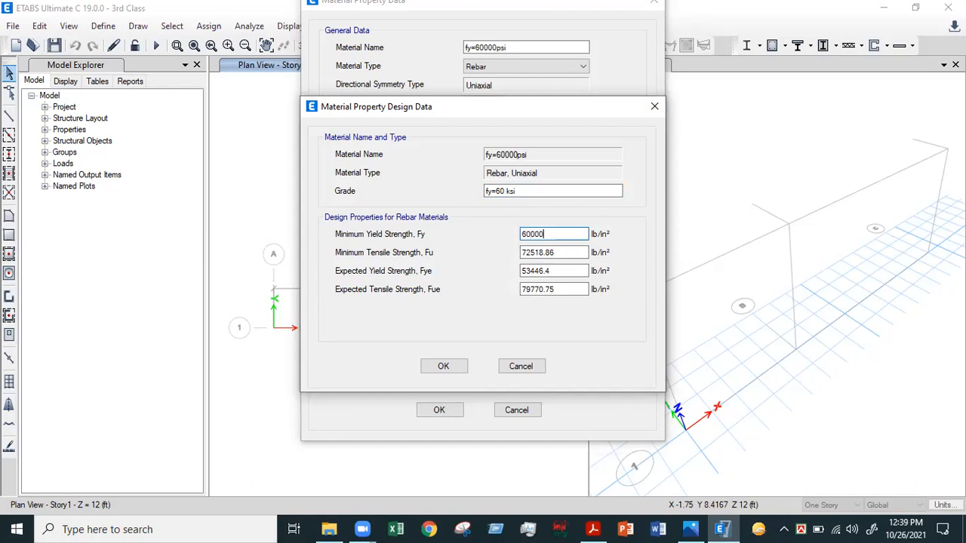
pyautogui.click(531, 234)
pyautogui.click(578, 254)
pyautogui.doubleClick(576, 255)
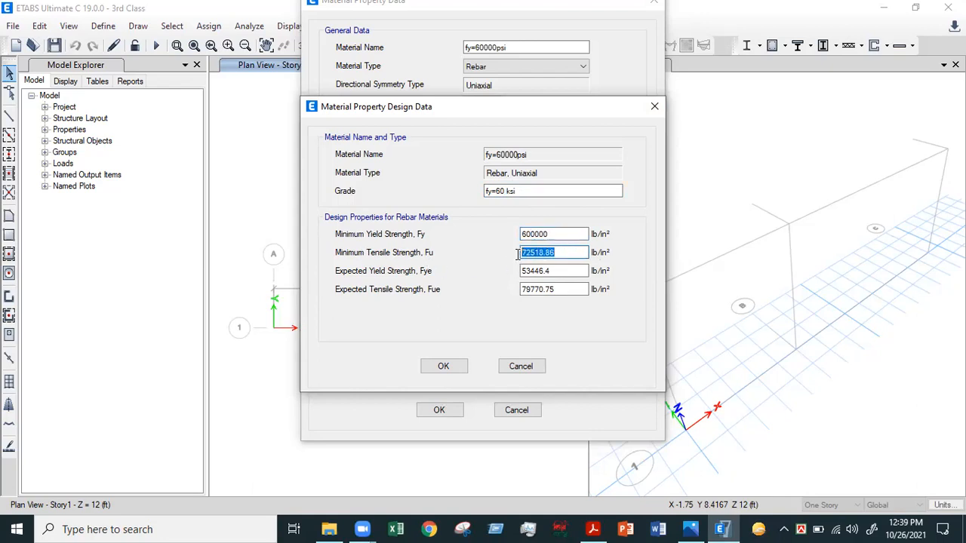
pyautogui.click(567, 254)
pyautogui.moveTo(575, 254); pyautogui.dragTo(503, 257)
pyautogui.write('90000')
pyautogui.press('BackSpace')
pyautogui.write('00')
pyautogui.moveTo(532, 234); pyautogui.dragTo(554, 233)
pyautogui.click(556, 234)
pyautogui.press('BackSpace')
pyautogui.click(557, 252)
pyautogui.press('BackSpace')
# Set expected yield strength Fye to 66000 lb/in² and expected tensile strength Fue to 99000 lb/in², and accept the material definitions
pyautogui.doubleClick(555, 272)
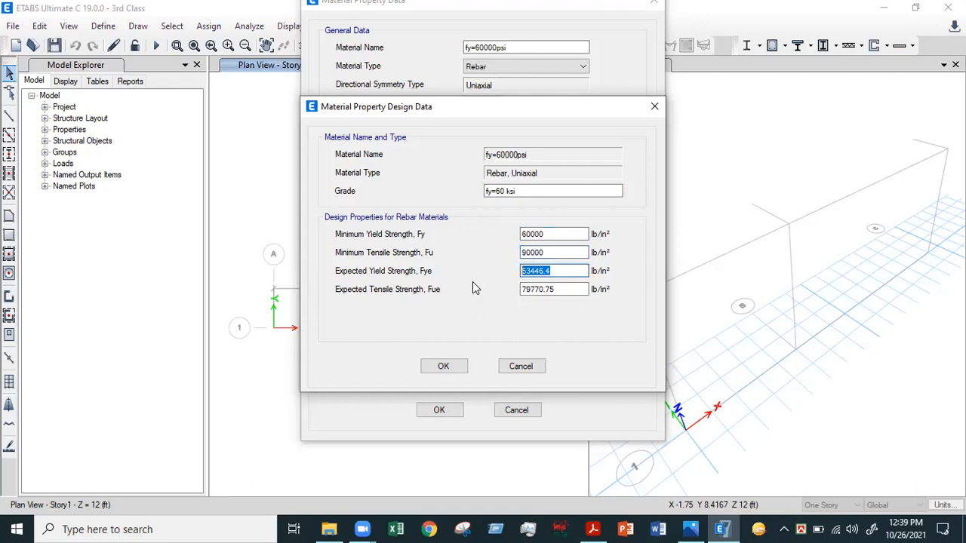
pyautogui.write('66000')
pyautogui.doubleClick(520, 289)
pyautogui.write('99000')
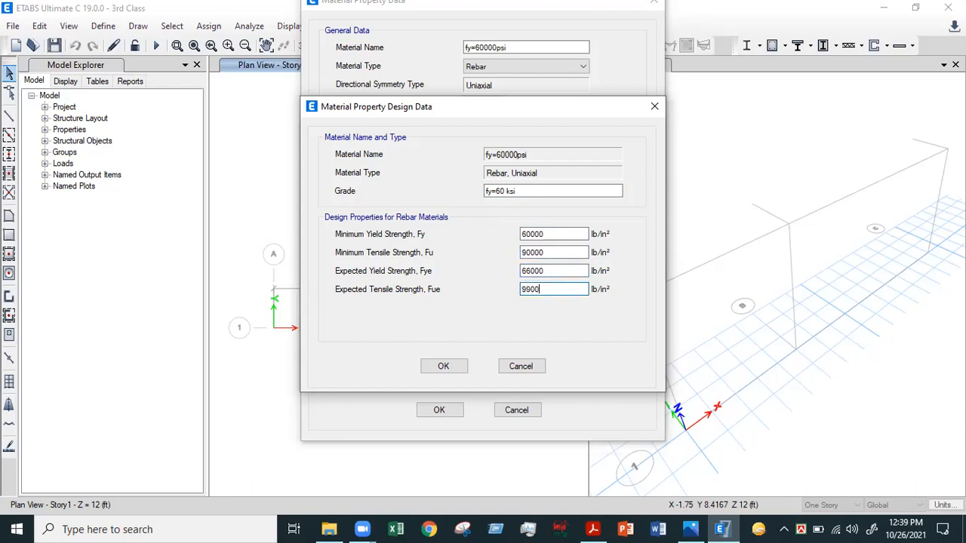
pyautogui.click(443, 366)
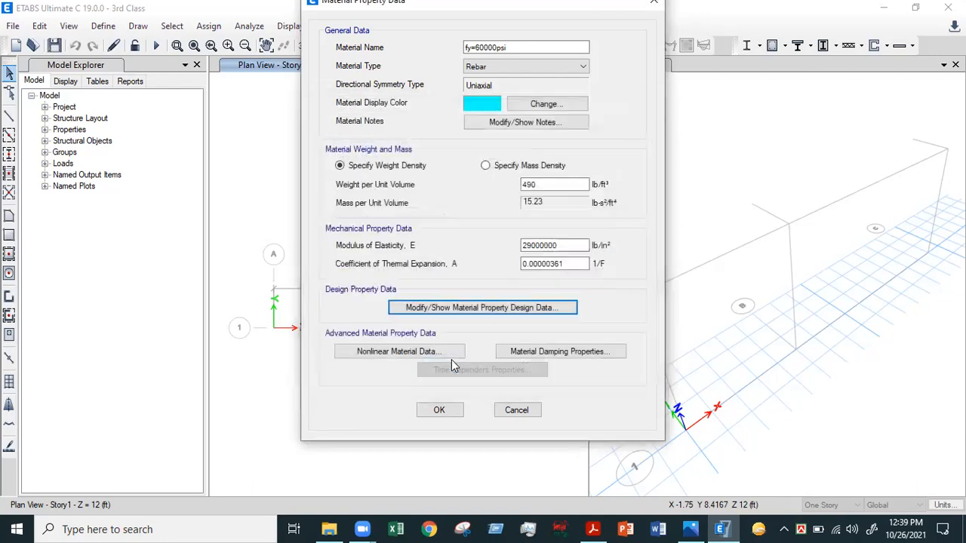
pyautogui.click(439, 411)
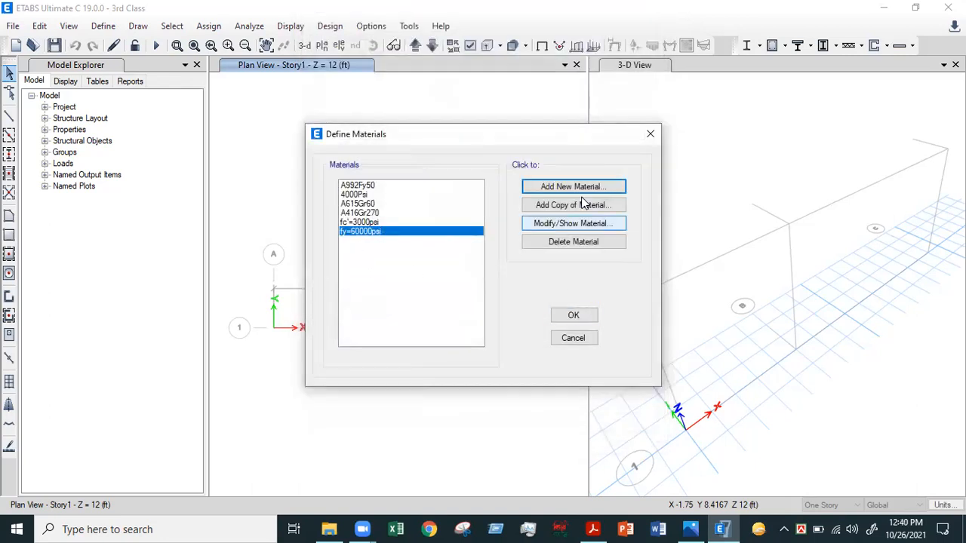
pyautogui.click(577, 315)
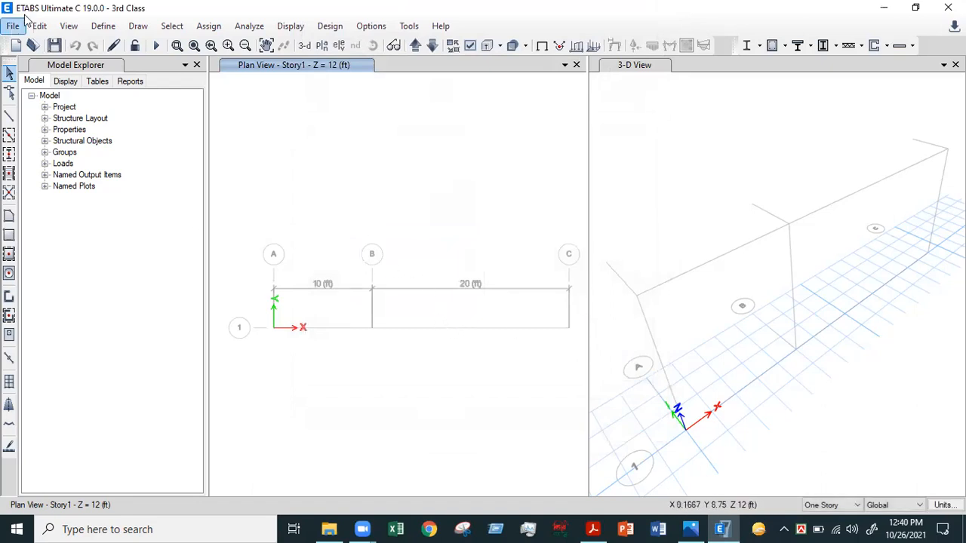
pyautogui.click(101, 23)
pyautogui.click(173, 40)
pyautogui.click(110, 27)
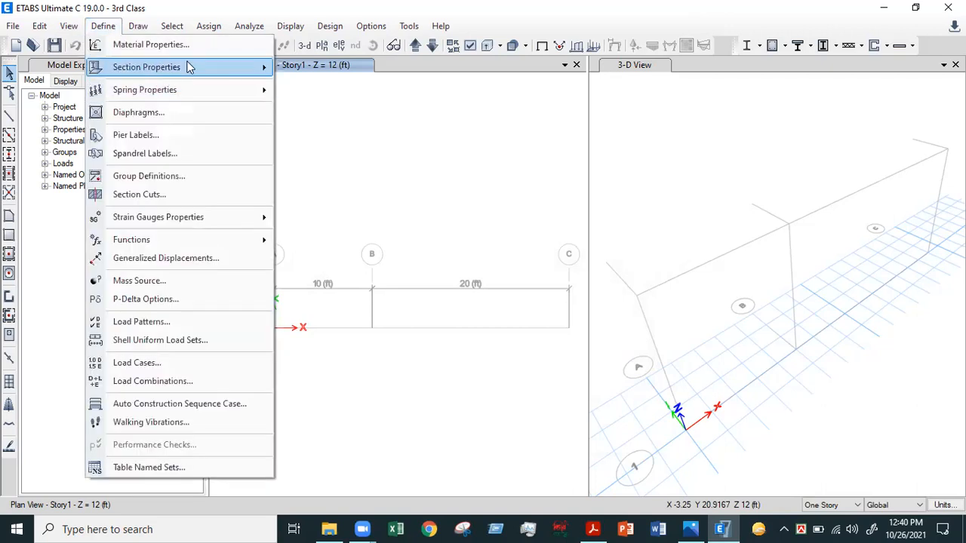
pyautogui.moveTo(188, 68)
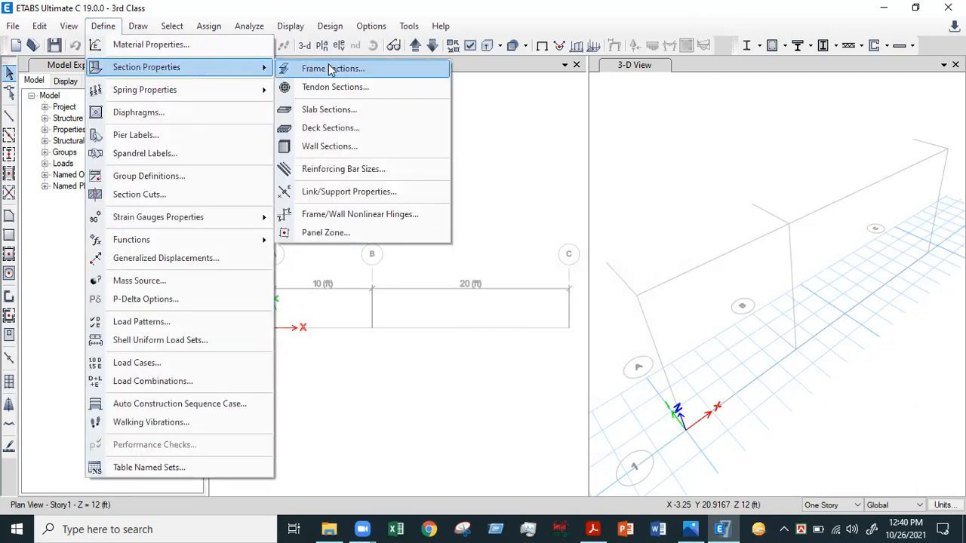
pyautogui.click(467, 315)
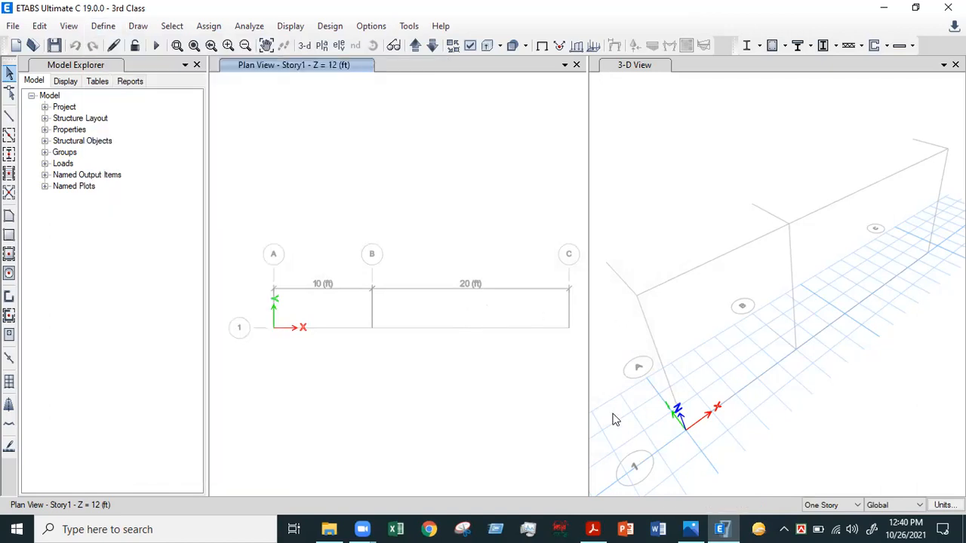
# Check the beam loading diagram in Photos and return to ETABS
pyautogui.click(721, 529)
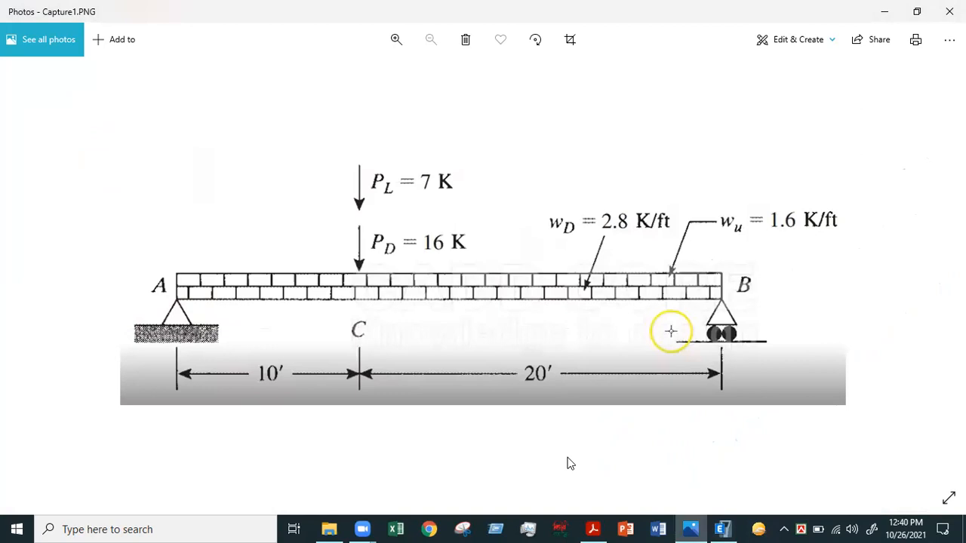
pyautogui.click(722, 528)
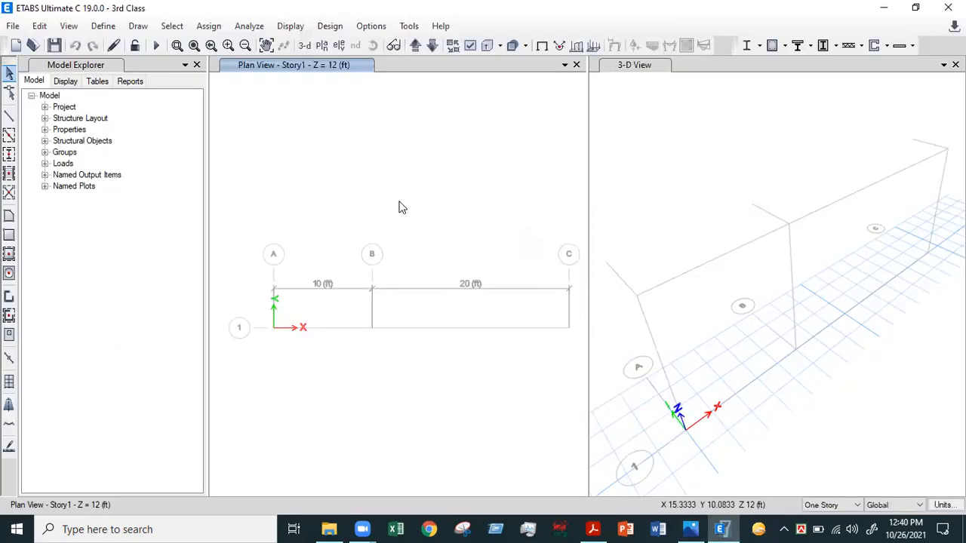
# Open the frame section properties and look through the list of predefined sections
pyautogui.click(104, 25)
pyautogui.moveTo(147, 67)
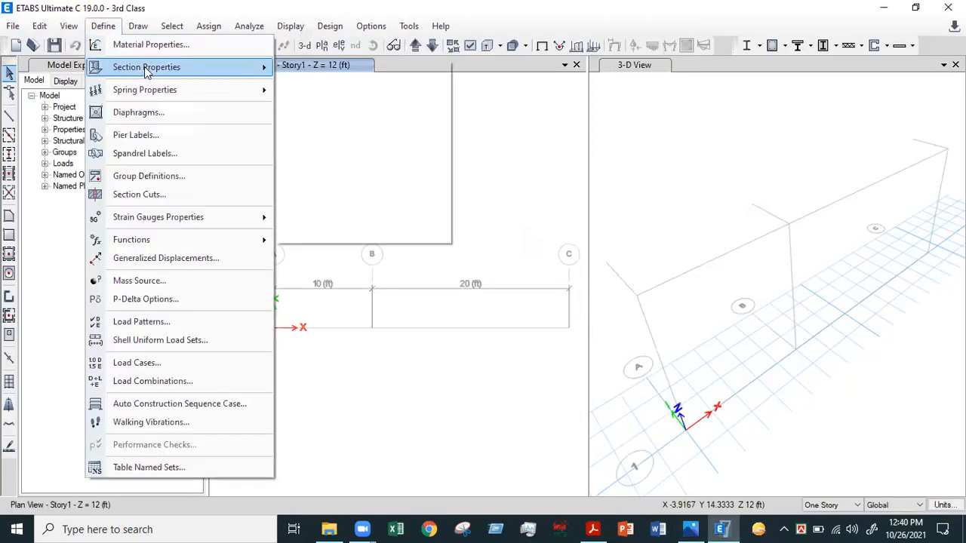
pyautogui.click(345, 68)
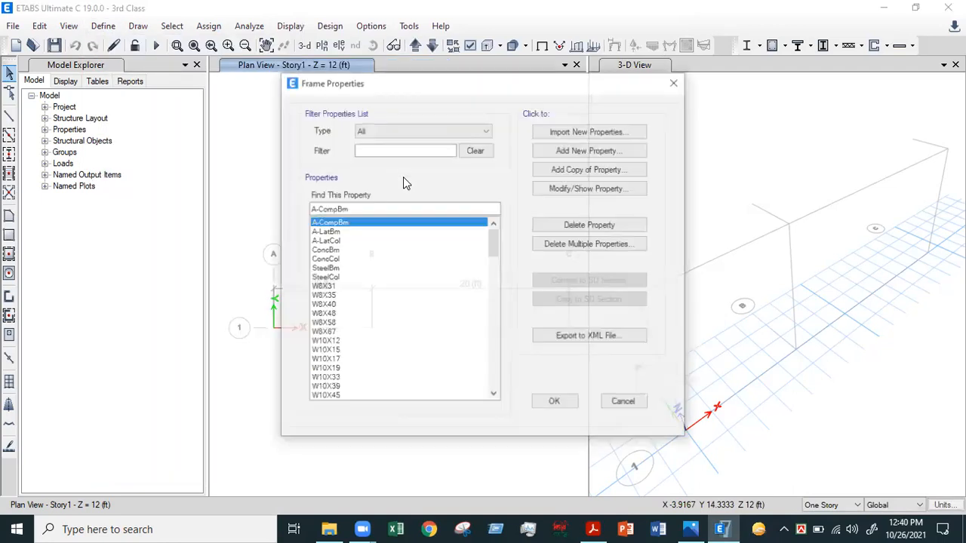
pyautogui.scroll(-2, 369, 371)
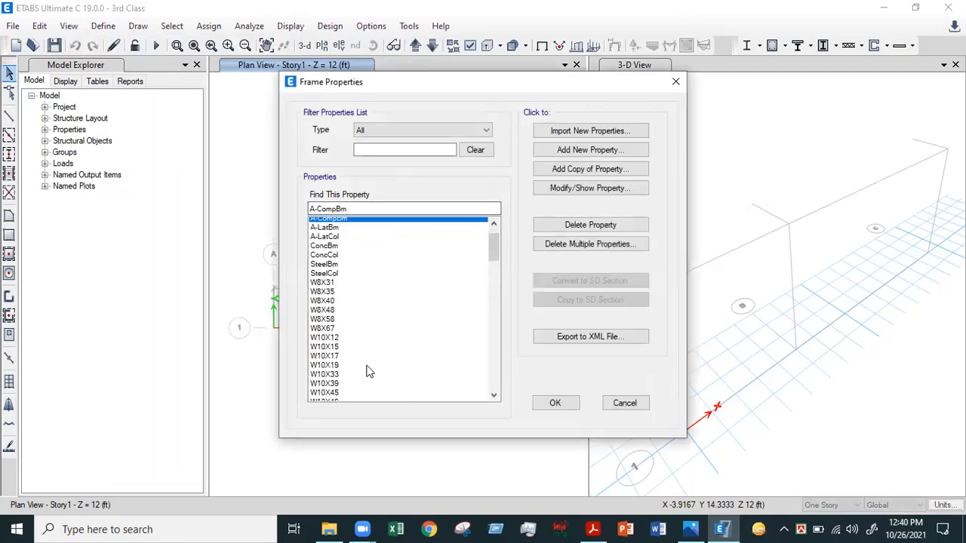
pyautogui.scroll(-3, 369, 346)
pyautogui.moveTo(374, 250); pyautogui.dragTo(376, 393)
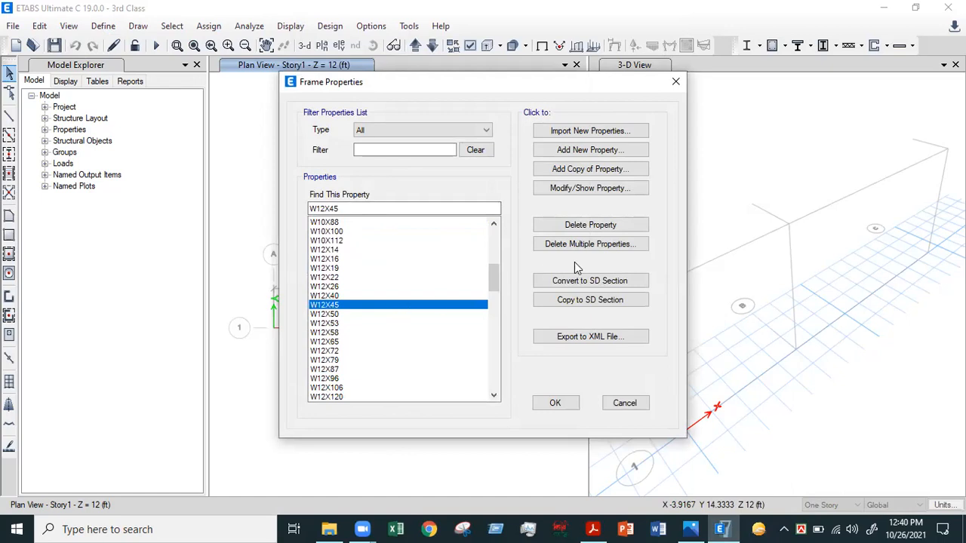
pyautogui.scroll(3, 371, 286)
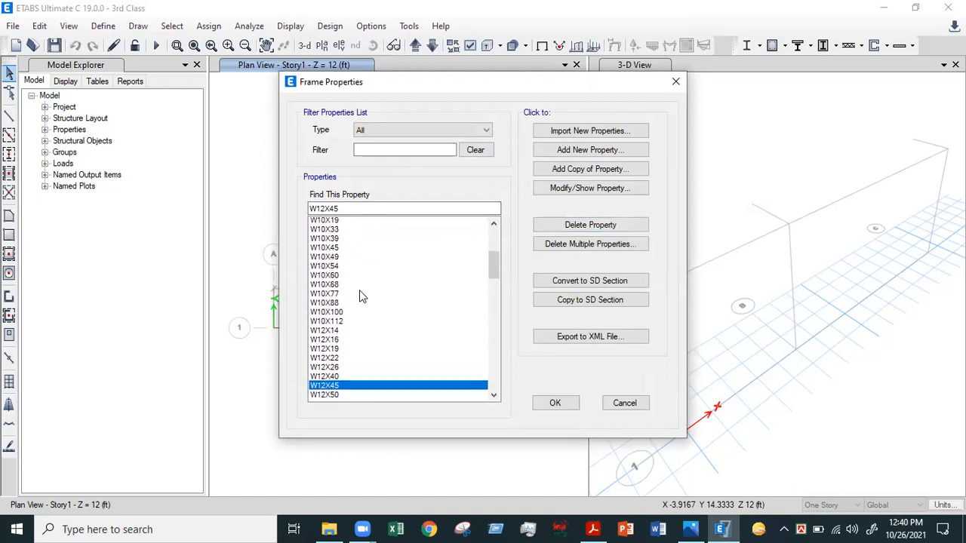
pyautogui.scroll(5, 360, 291)
pyautogui.press('Home')
pyautogui.moveTo(346, 232); pyautogui.dragTo(389, 422)
pyautogui.click(326, 241)
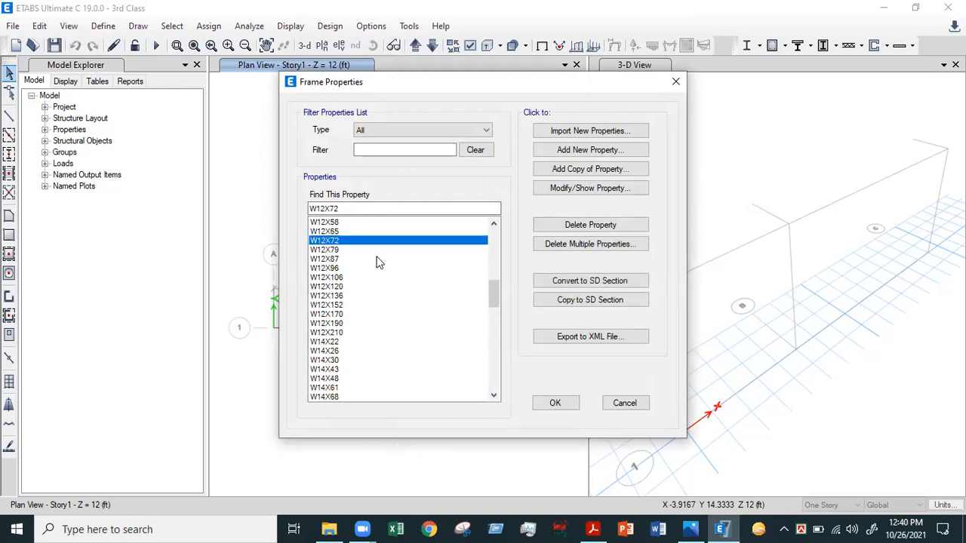
# Delete the predefined frame sections in bulk, keeping only W8X31, and accept the deletion
pyautogui.click(584, 245)
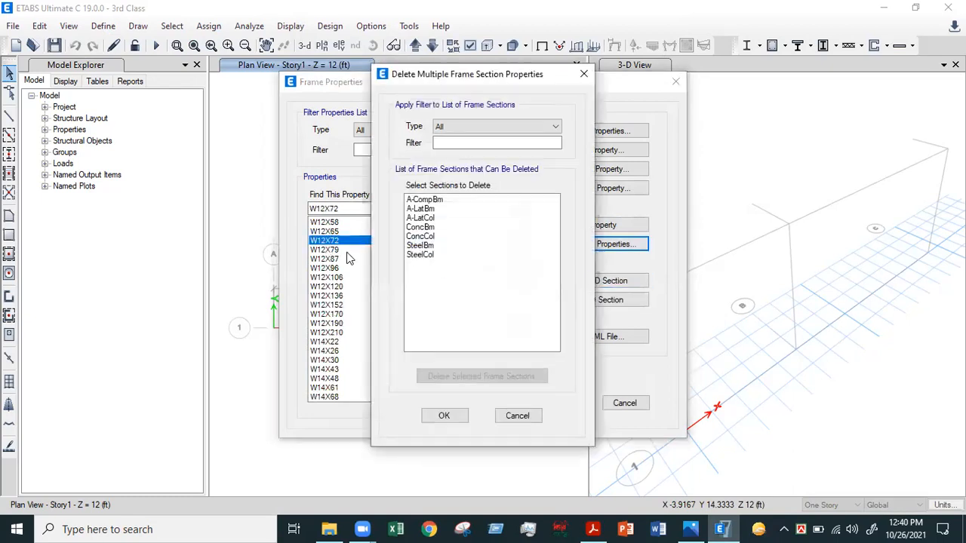
pyautogui.moveTo(452, 200); pyautogui.dragTo(461, 260)
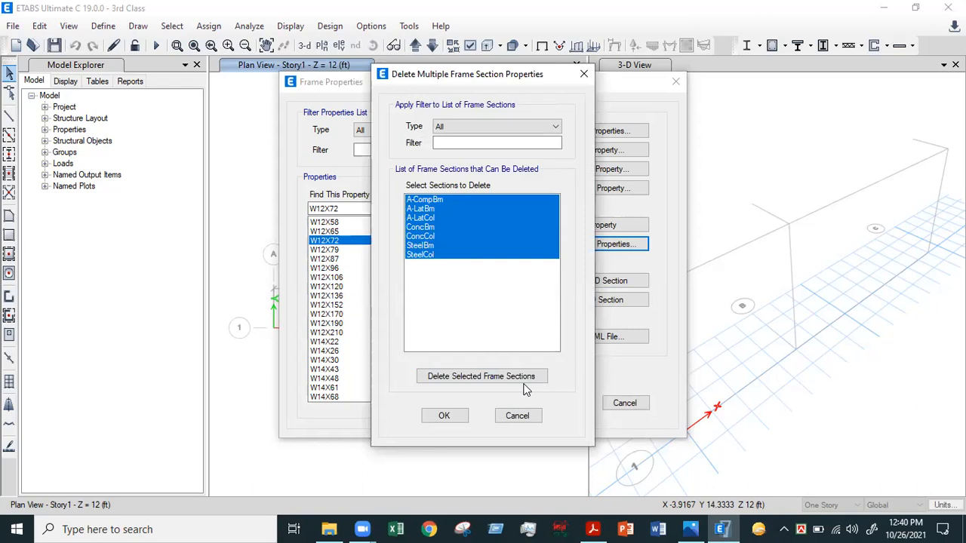
pyautogui.click(525, 376)
pyautogui.moveTo(468, 200); pyautogui.dragTo(504, 424)
pyautogui.click(478, 377)
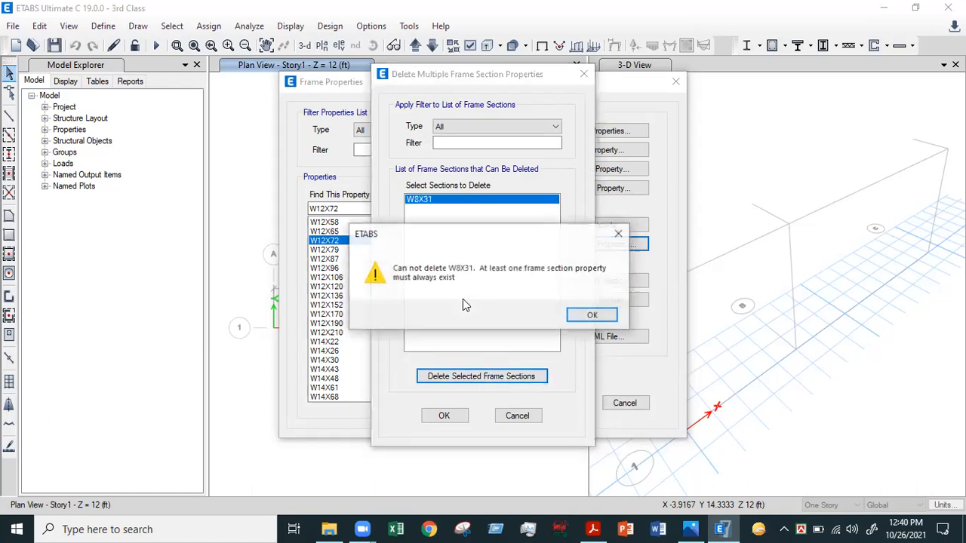
pyautogui.press('Return')
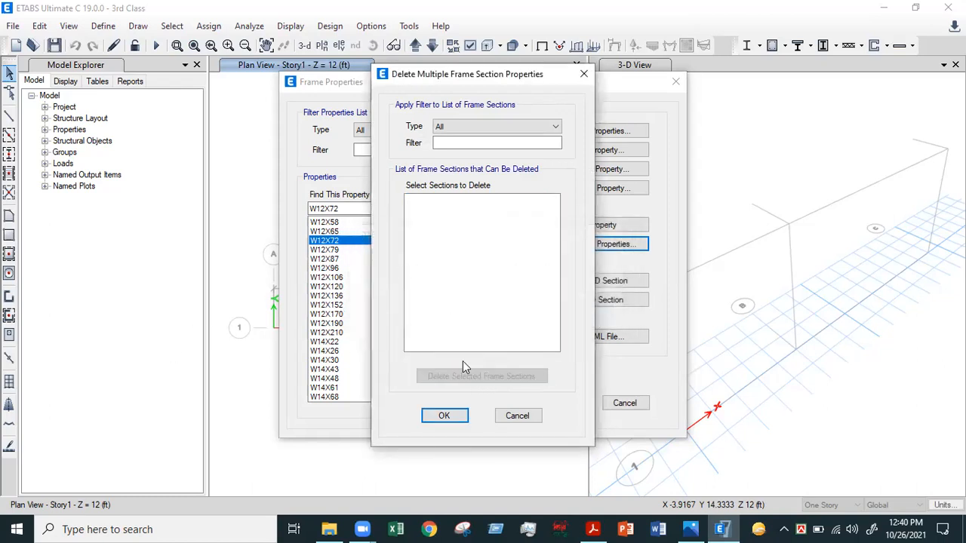
pyautogui.click(445, 416)
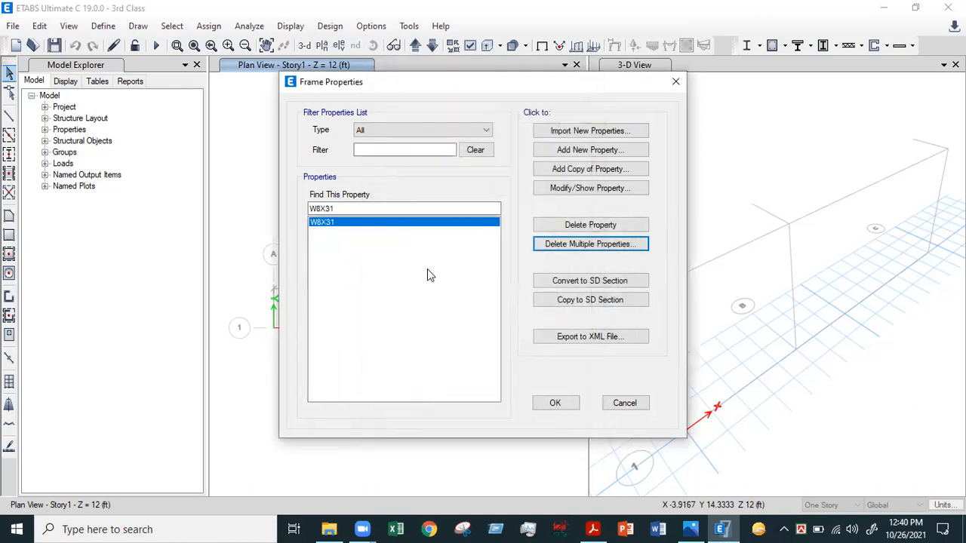
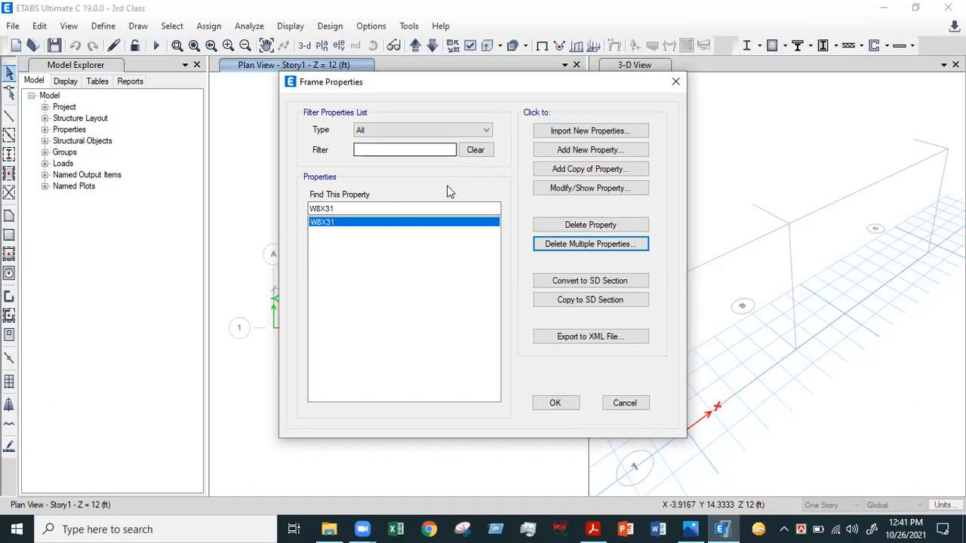
# Add a new concrete rectangular frame property, checking the beam diagram in Photos and returning to ETABS
pyautogui.click(605, 150)
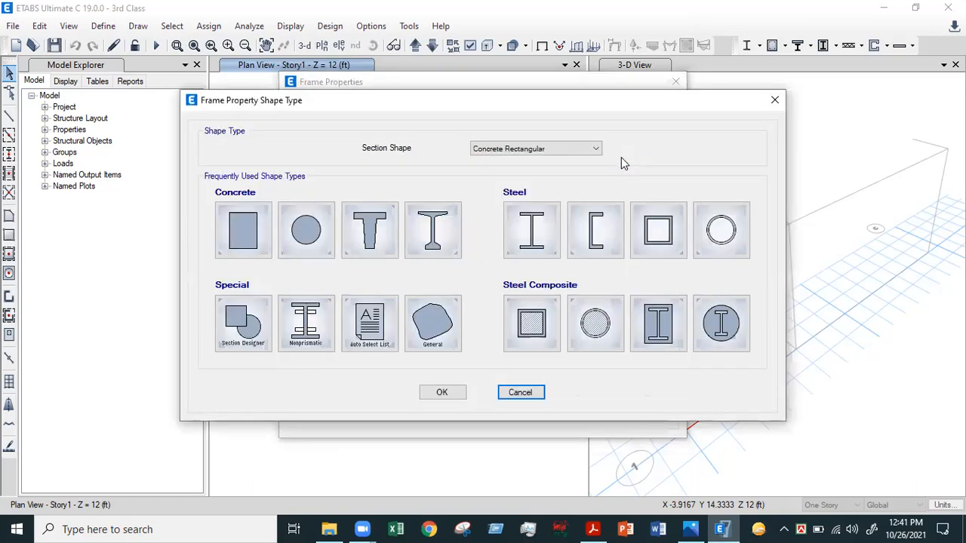
pyautogui.click(250, 234)
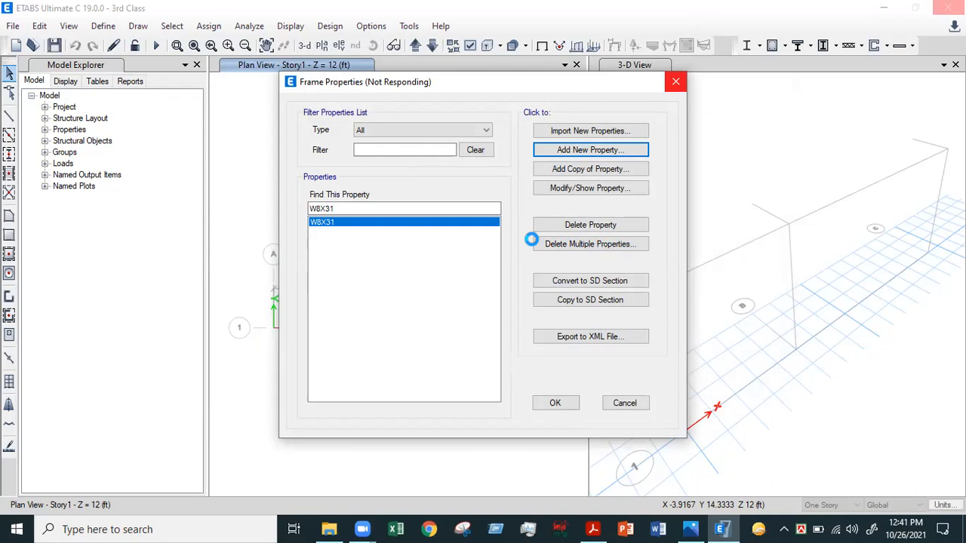
pyautogui.hotkey('alt', 'Tab')
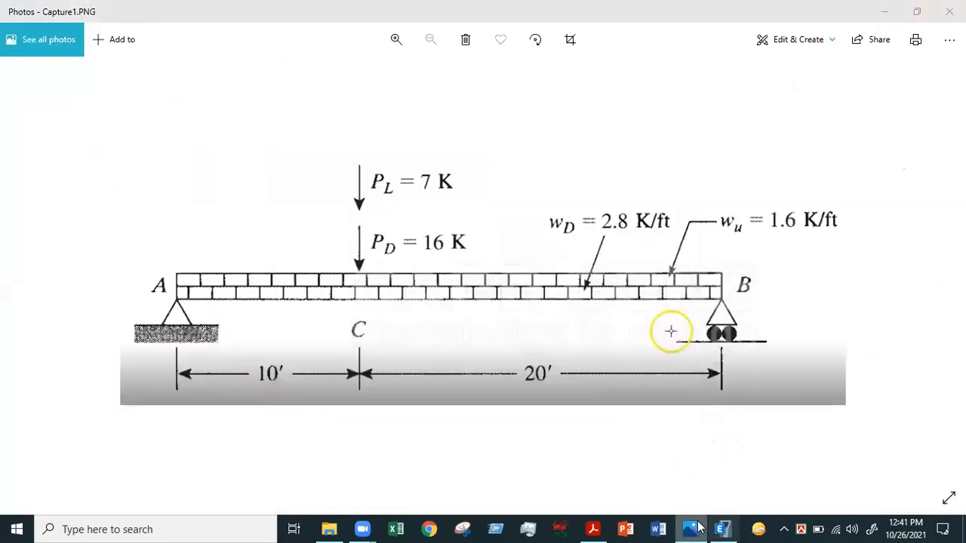
pyautogui.click(724, 528)
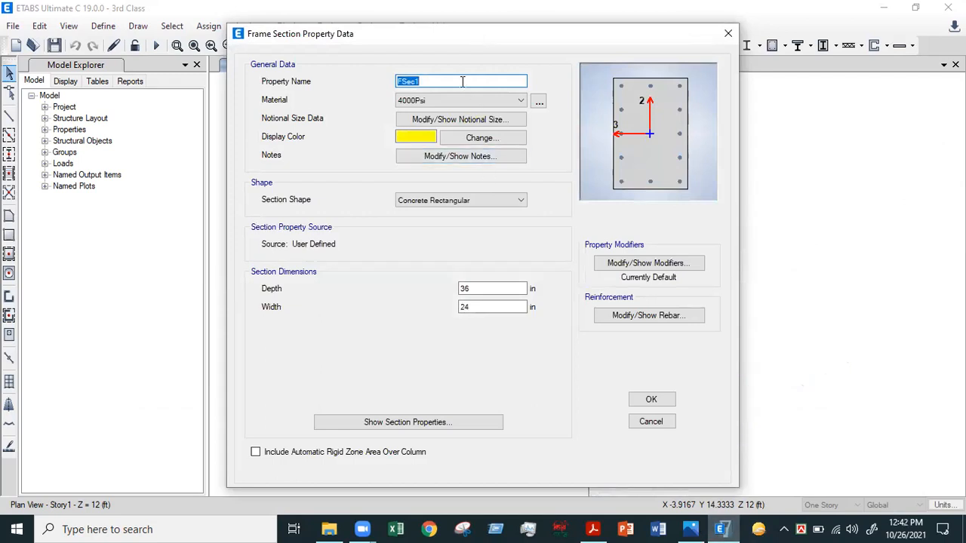
# Name the new frame section B 12x20 and assign it the fc'=3000psi material
pyautogui.press('Home')
pyautogui.write('b')
pyautogui.moveTo(434, 80); pyautogui.dragTo(360, 81)
pyautogui.write('B')
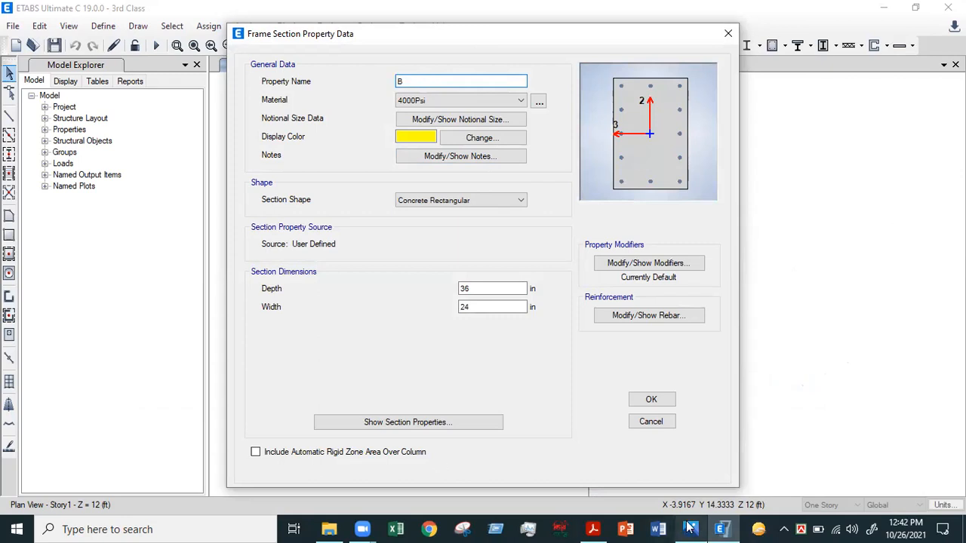
pyautogui.write(' 12')
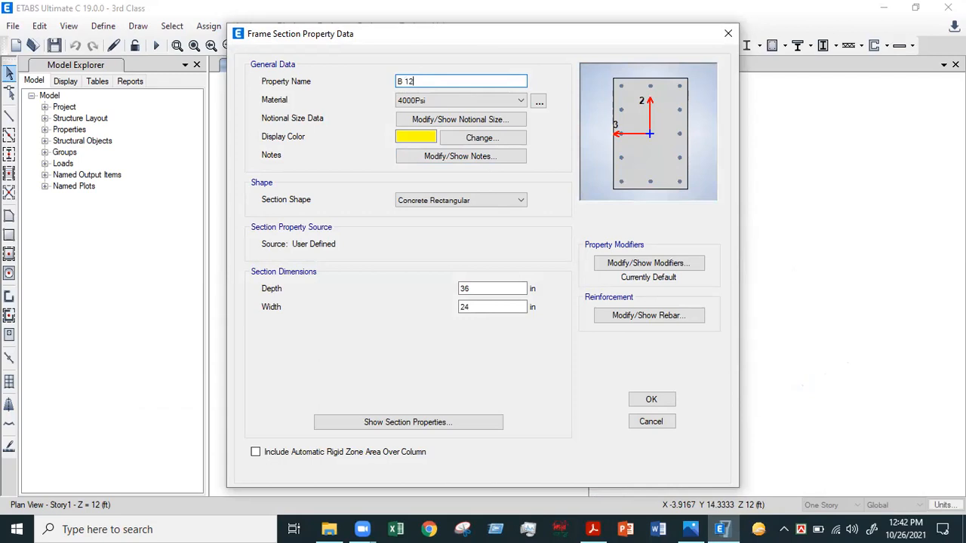
pyautogui.write('x20')
pyautogui.click(505, 98)
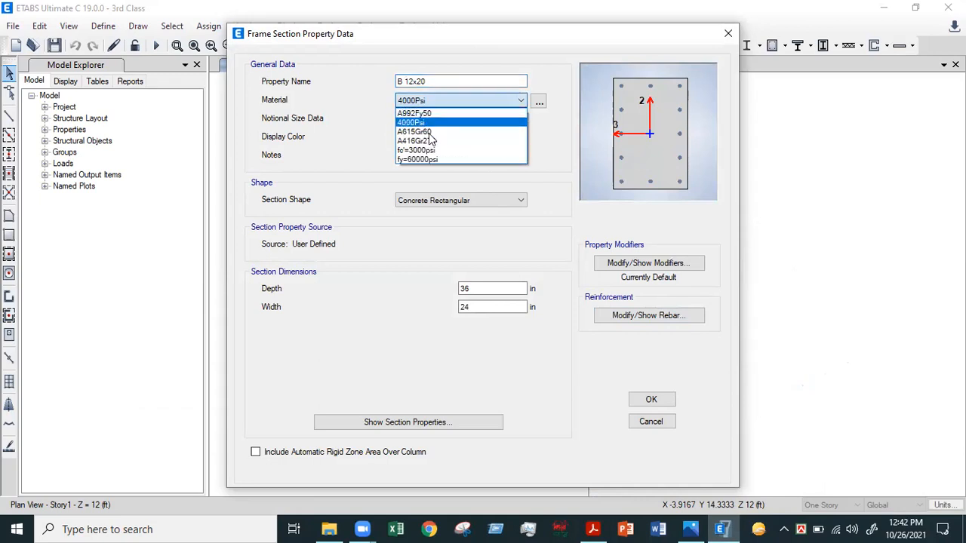
pyautogui.click(423, 150)
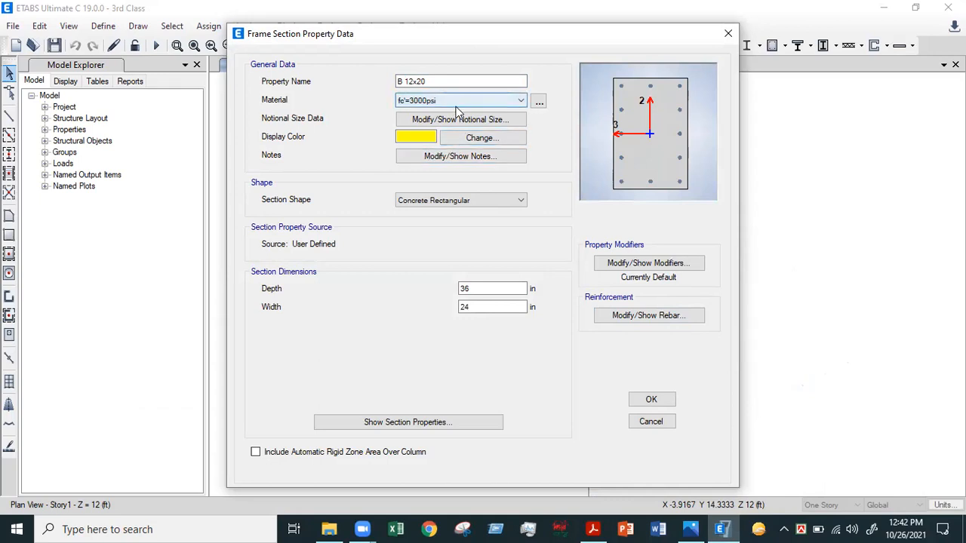
# Check the frame section's notes and its section shape setting
pyautogui.click(495, 157)
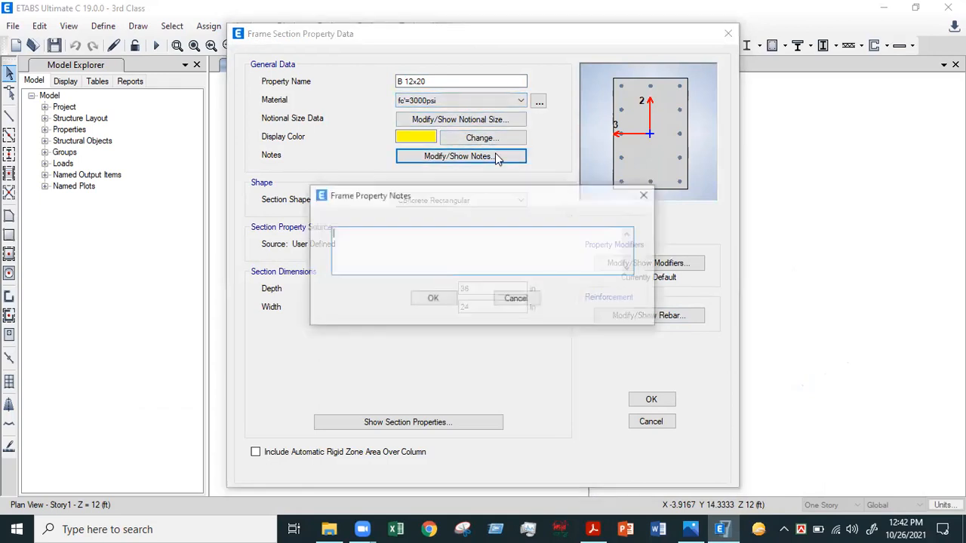
pyautogui.click(643, 196)
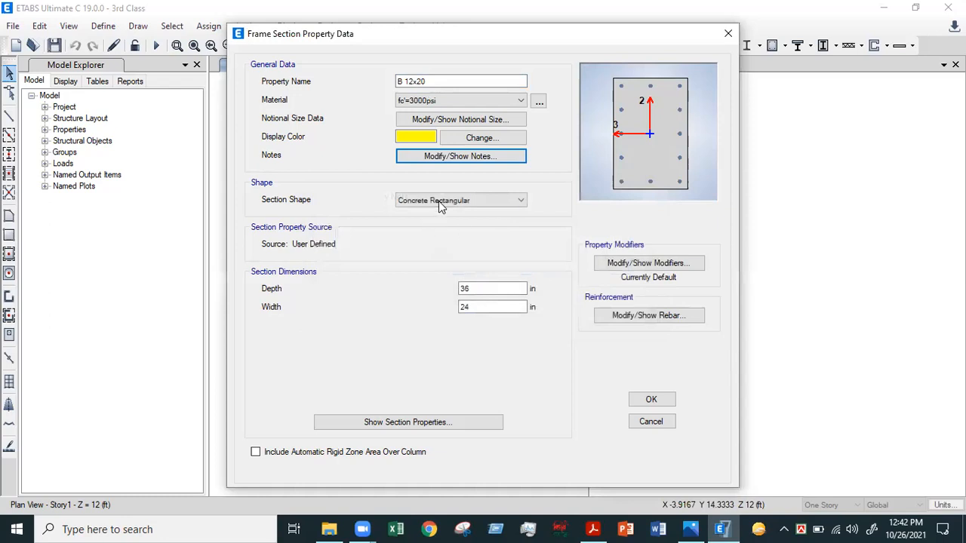
pyautogui.click(438, 200)
pyautogui.click(438, 200)
pyautogui.click(474, 202)
pyautogui.click(473, 203)
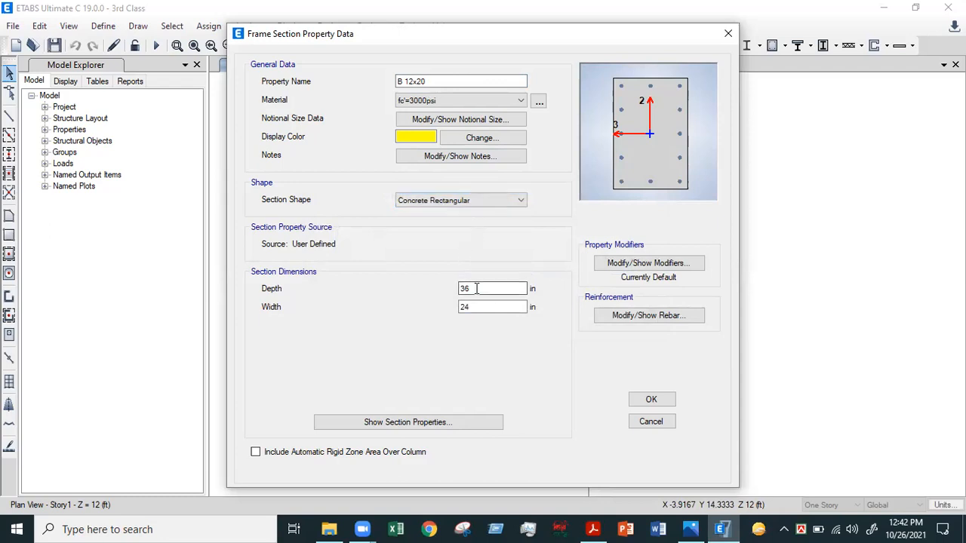
# Set the section's width to 12 in and depth to 20 in, and view its property modifiers
pyautogui.moveTo(489, 290); pyautogui.dragTo(447, 297)
pyautogui.doubleClick(477, 308)
pyautogui.write('12')
pyautogui.doubleClick(477, 289)
pyautogui.write('2')
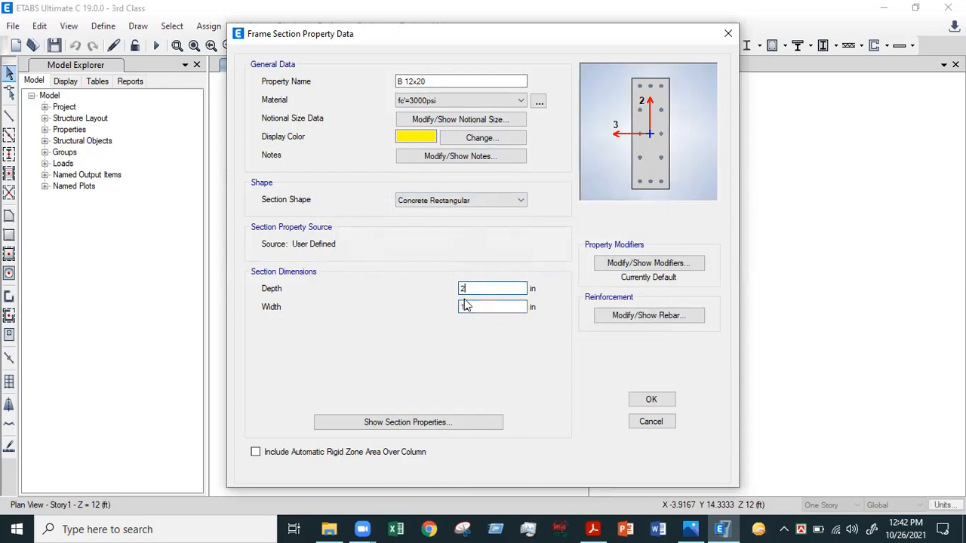
pyautogui.write('0')
pyautogui.click(652, 266)
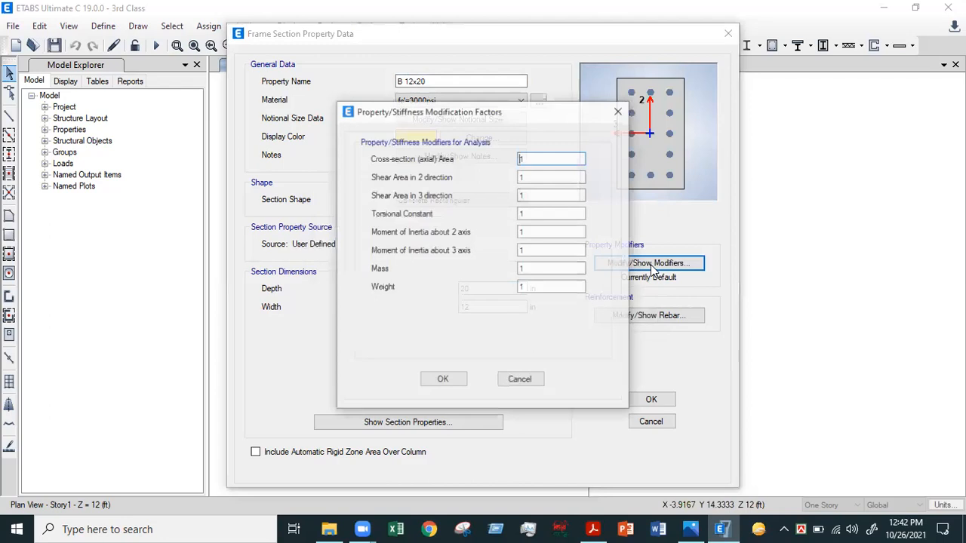
pyautogui.click(617, 112)
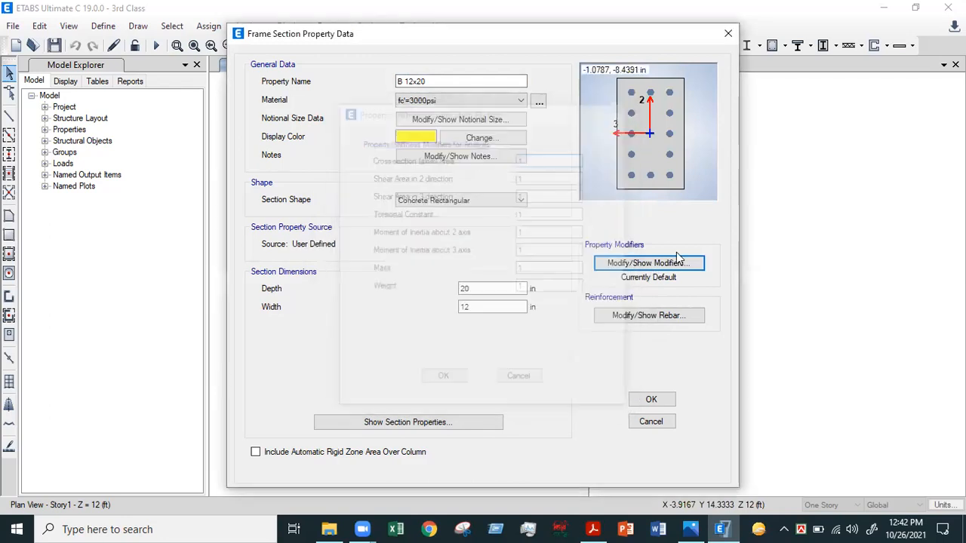
# Set the section's reinforcement design type to M3 Design Only (Beam) and assign fy=60000psi to both the longitudinal and confinement bars
pyautogui.click(653, 317)
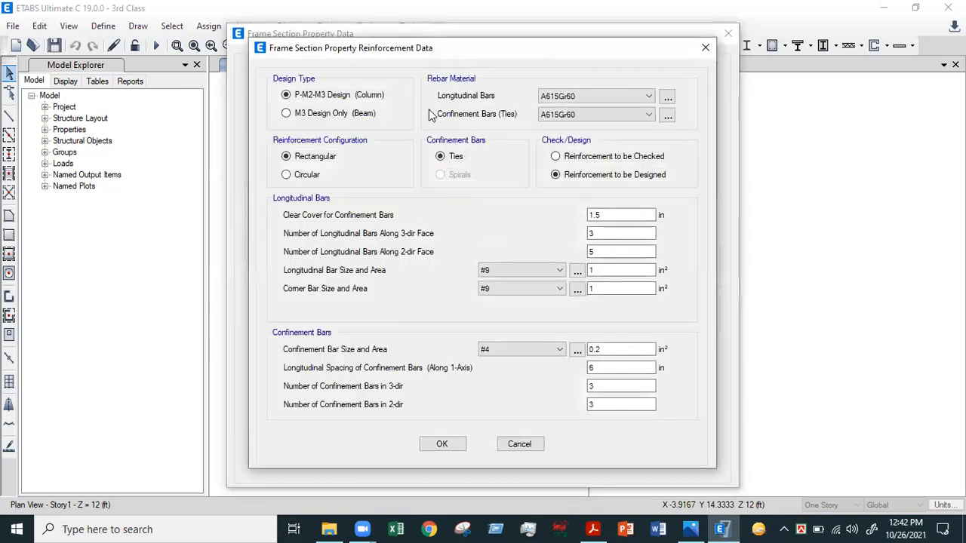
pyautogui.click(331, 114)
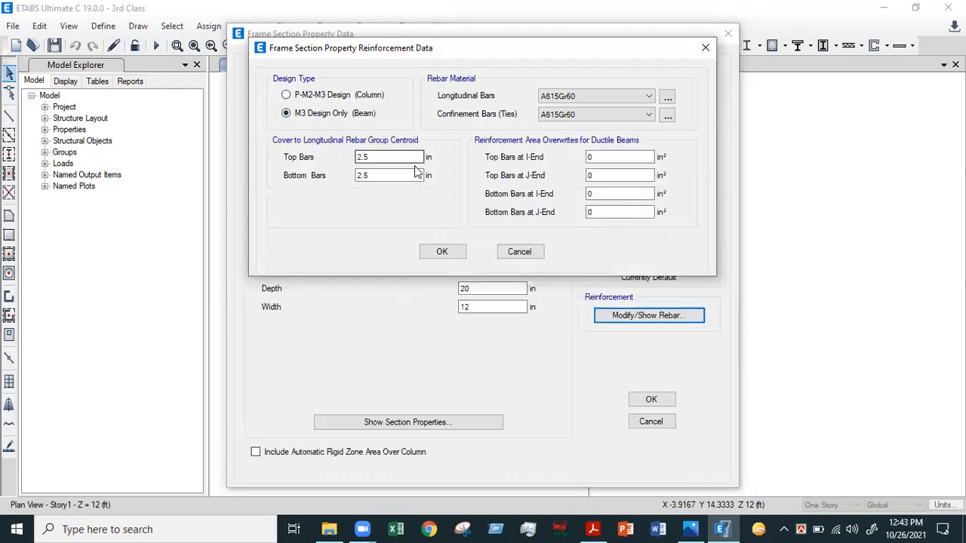
pyautogui.click(373, 157)
pyautogui.click(399, 175)
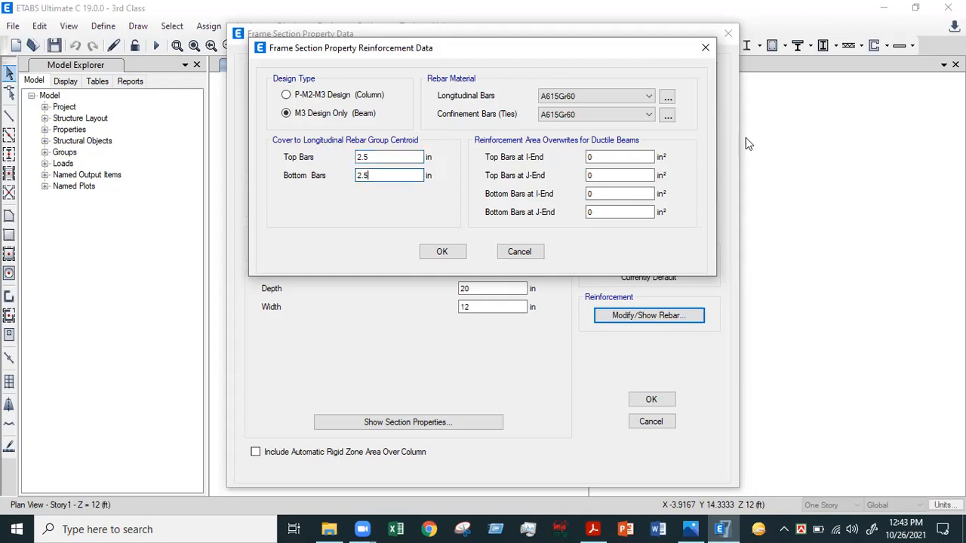
pyautogui.click(603, 97)
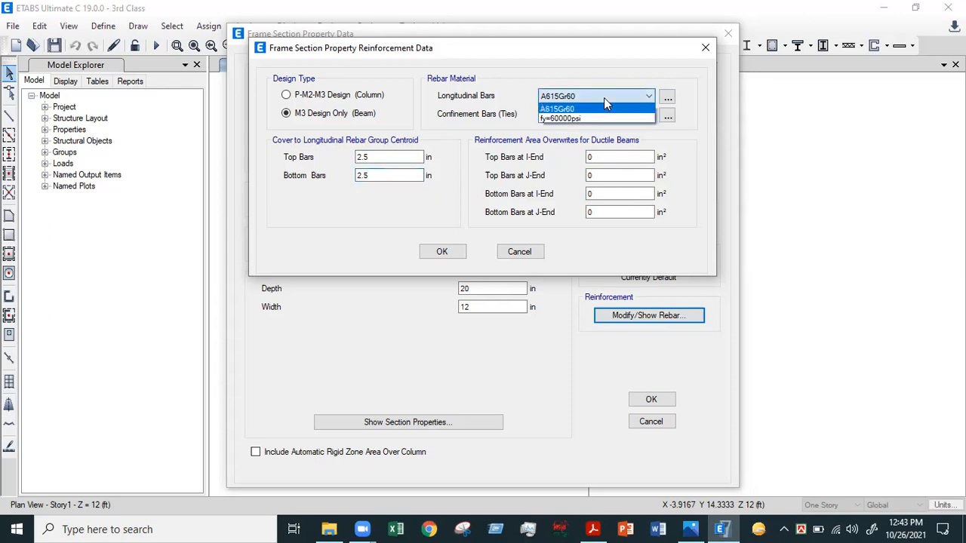
pyautogui.click(576, 118)
pyautogui.click(586, 115)
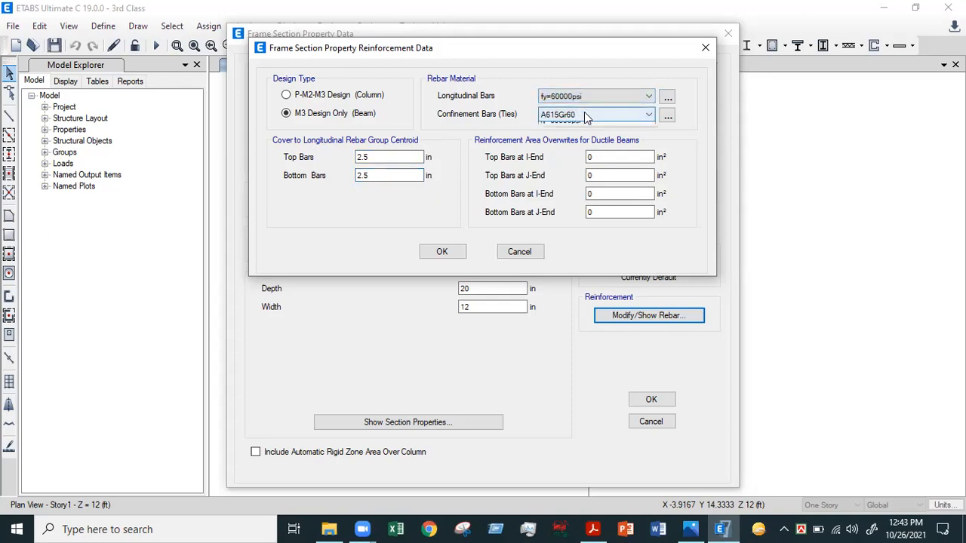
pyautogui.click(572, 134)
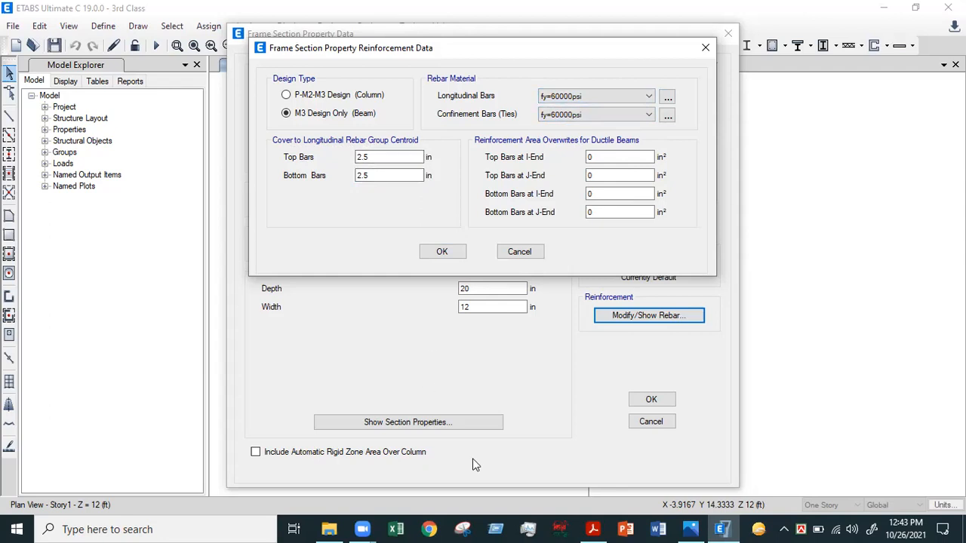
pyautogui.moveTo(314, 268)
pyautogui.mouseDown()
pyautogui.moveTo(396, 370)
pyautogui.moveTo(382, 372)
pyautogui.mouseUp()
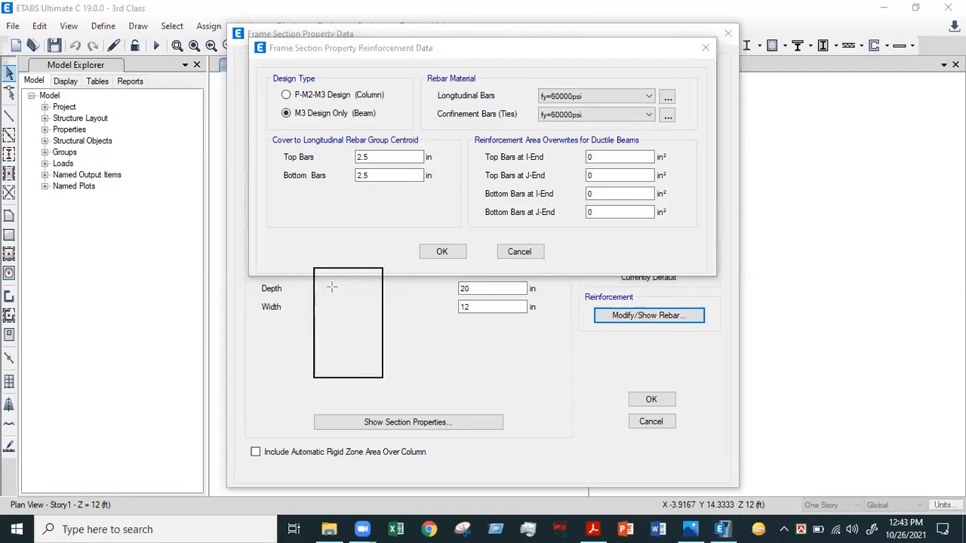
pyautogui.moveTo(322, 276); pyautogui.dragTo(373, 369)
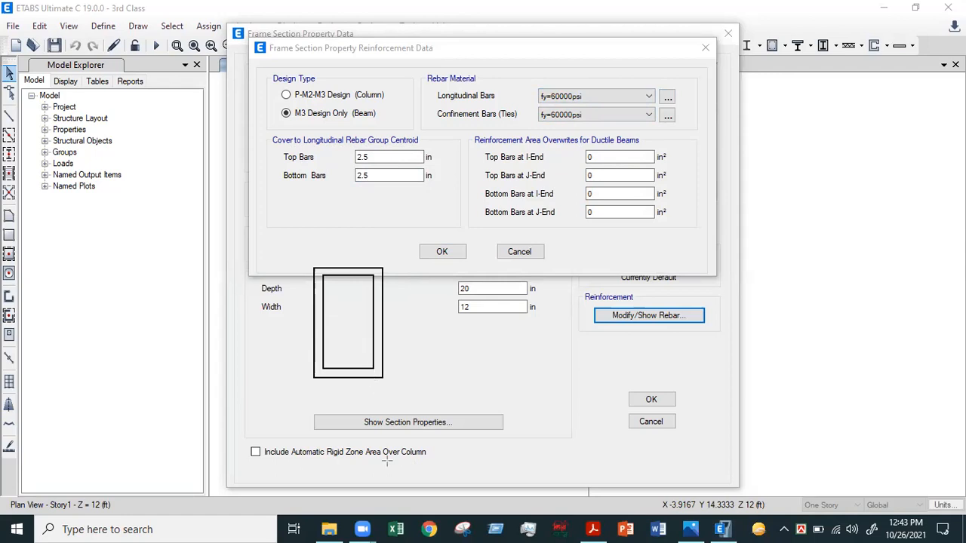
pyautogui.moveTo(322, 356); pyautogui.dragTo(371, 366)
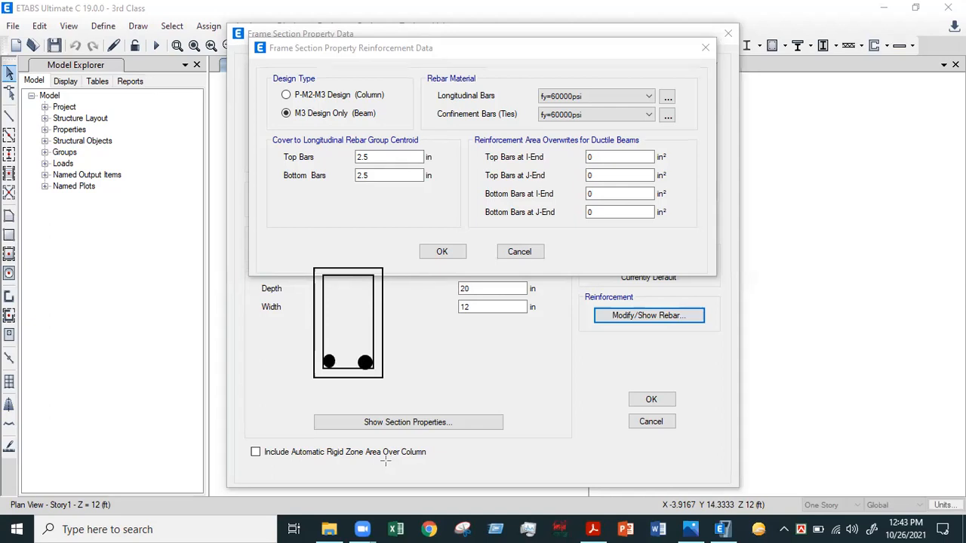
pyautogui.moveTo(292, 266)
pyautogui.mouseDown()
pyautogui.moveTo(291, 338)
pyautogui.moveTo(304, 362)
pyautogui.mouseUp()
pyautogui.moveTo(273, 364); pyautogui.dragTo(312, 365)
pyautogui.moveTo(274, 264); pyautogui.dragTo(310, 264)
pyautogui.moveTo(306, 267); pyautogui.dragTo(276, 268)
pyautogui.moveTo(344, 371); pyautogui.dragTo(345, 381)
pyautogui.moveTo(351, 373)
pyautogui.mouseDown()
pyautogui.moveTo(360, 380)
pyautogui.moveTo(367, 371)
pyautogui.mouseUp()
pyautogui.moveTo(320, 363); pyautogui.dragTo(360, 364)
pyautogui.moveTo(341, 366)
pyautogui.mouseDown()
pyautogui.moveTo(368, 381)
pyautogui.moveTo(356, 360)
pyautogui.mouseUp()
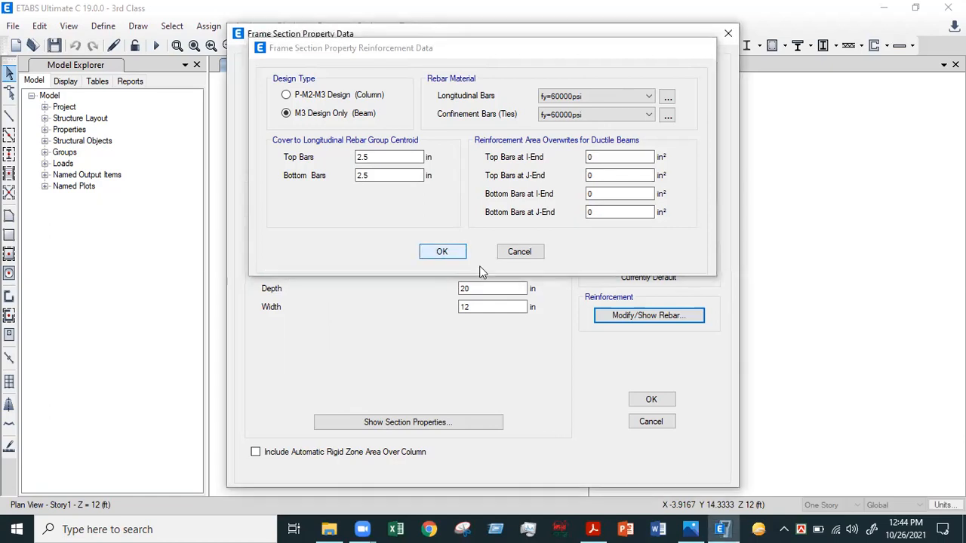
# Accept the reinforcement data, check the calculated properties of section B 12x20, and save the section definition
pyautogui.click(447, 252)
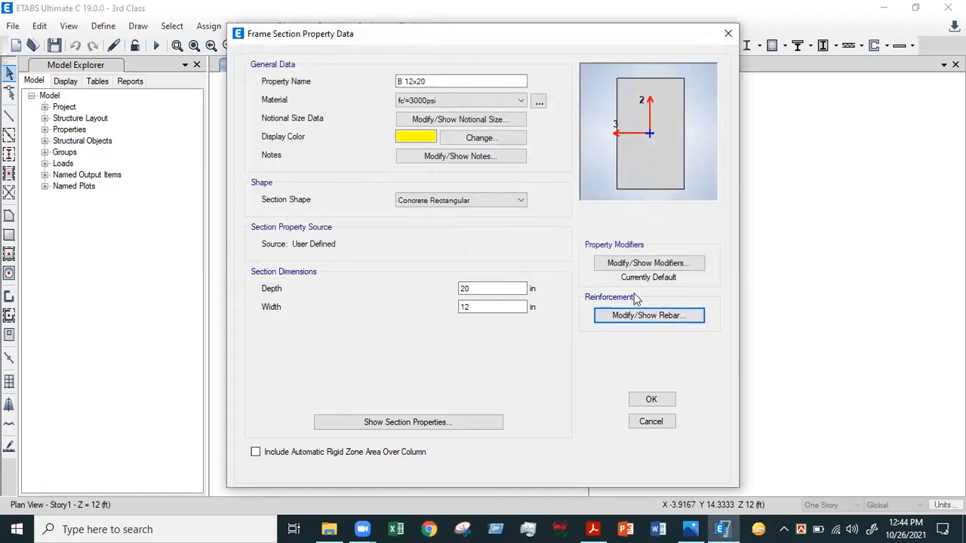
pyautogui.click(390, 426)
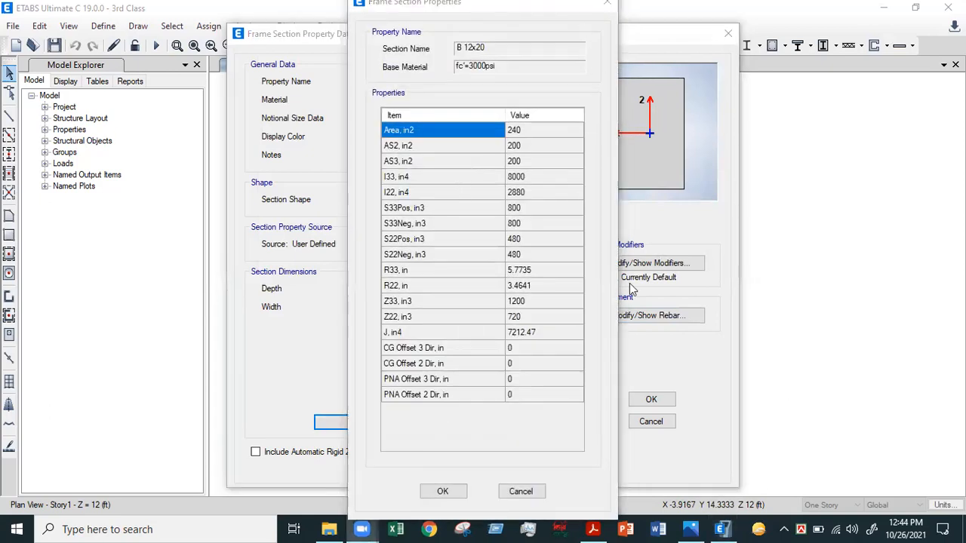
pyautogui.click(621, 61)
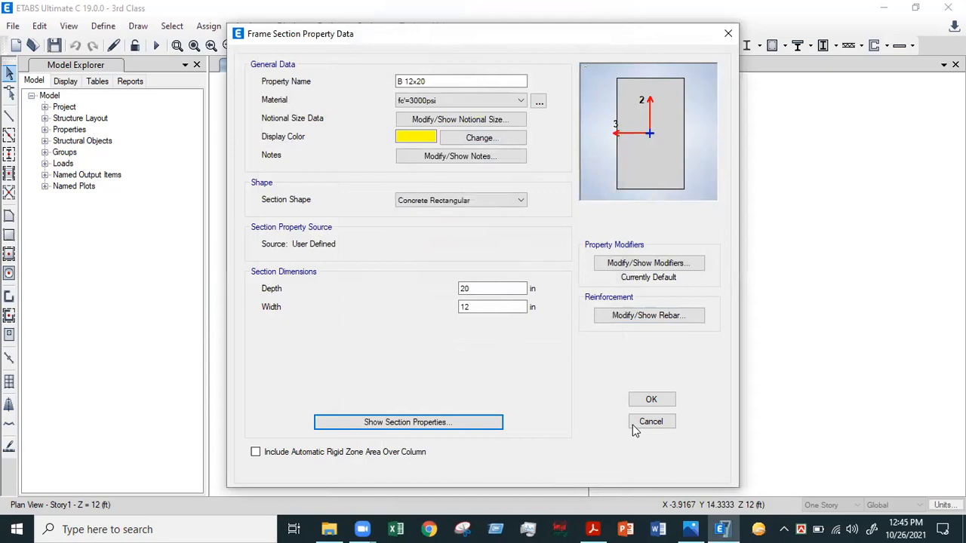
pyautogui.click(651, 399)
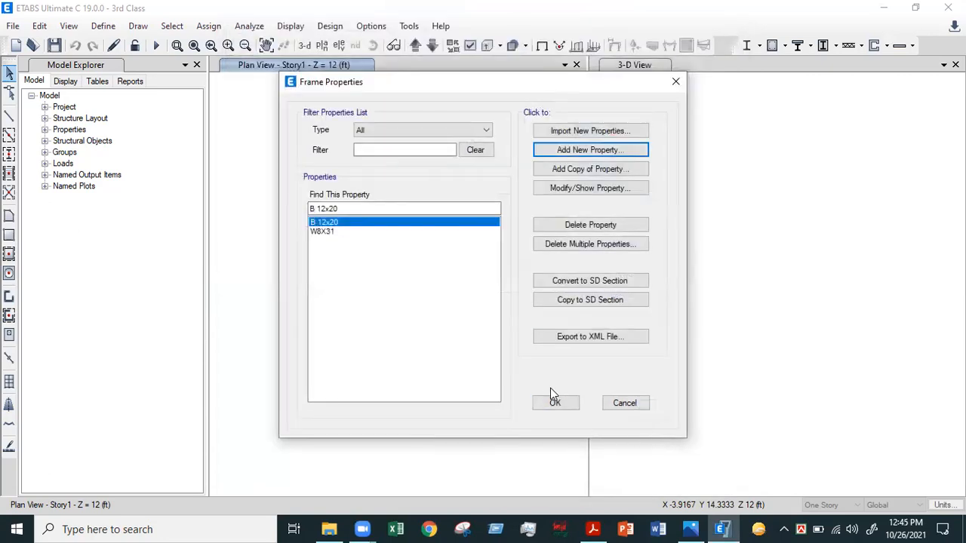
# Delete the W8X31 frame section property and accept the updated frame property list
pyautogui.click(352, 231)
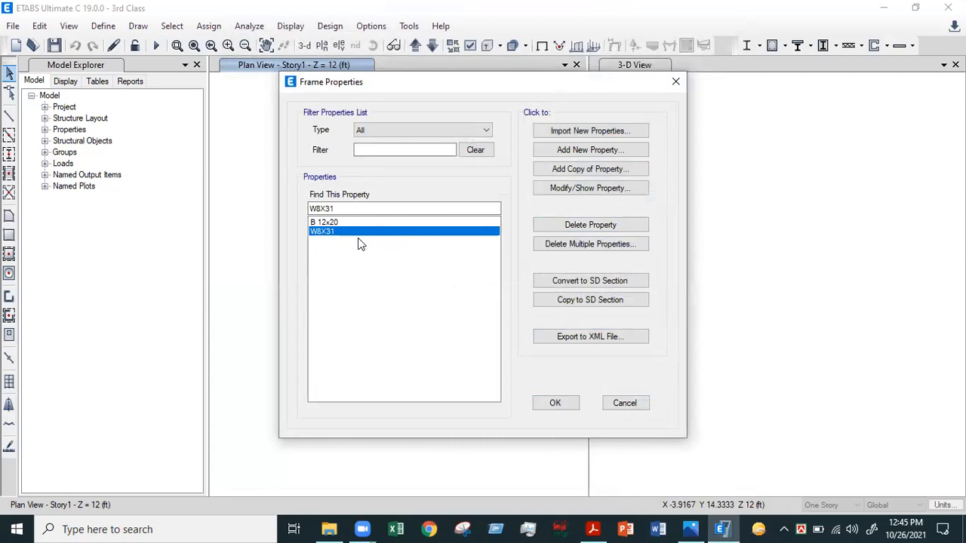
pyautogui.click(587, 224)
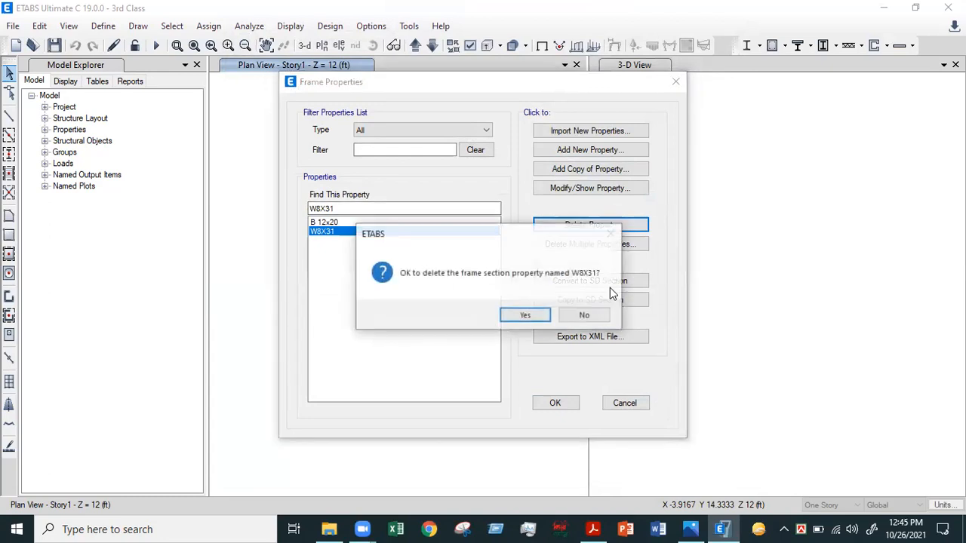
pyautogui.click(542, 317)
pyautogui.click(556, 402)
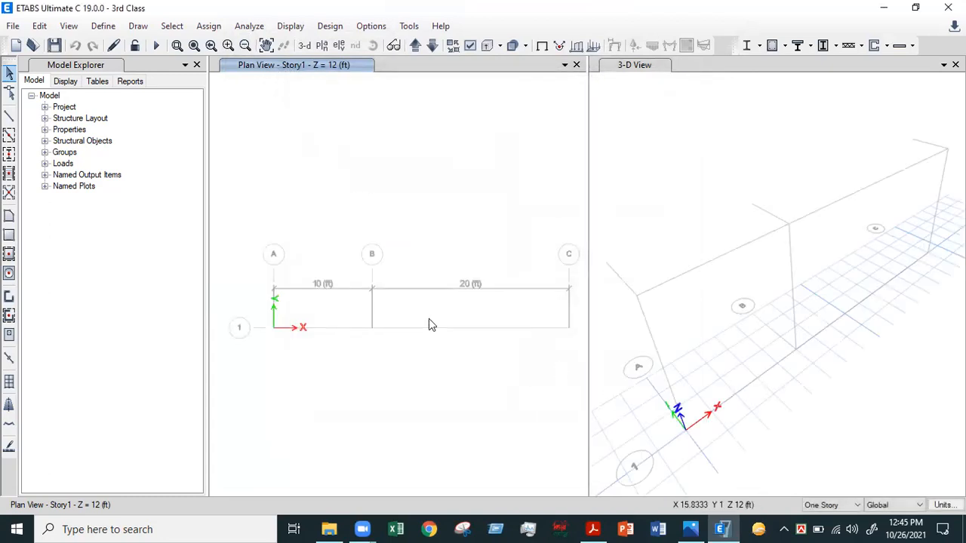
pyautogui.click(138, 26)
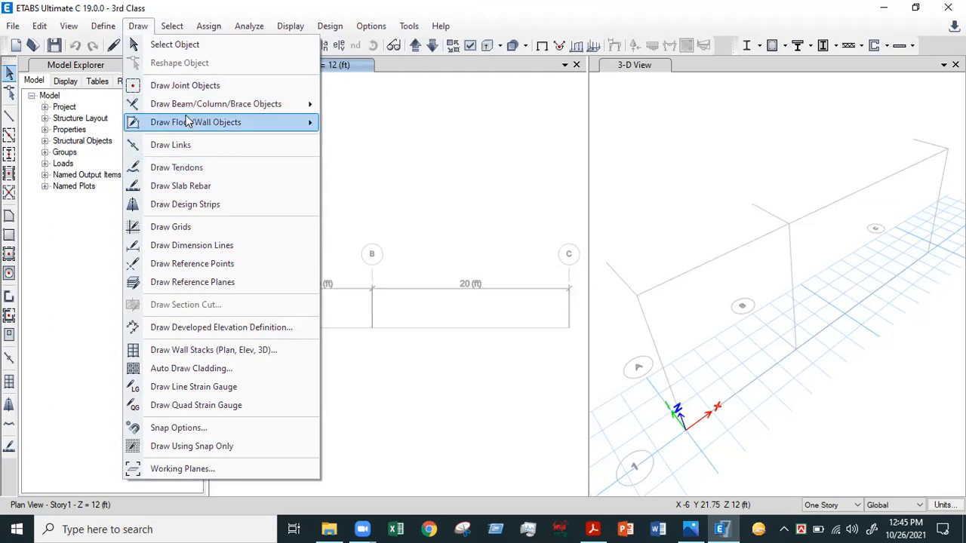
pyautogui.moveTo(216, 107)
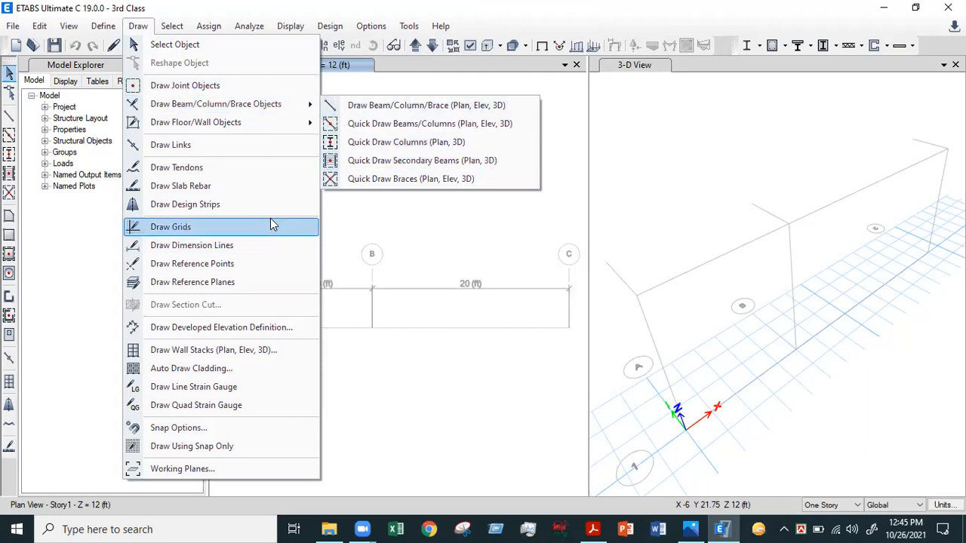
pyautogui.click(80, 219)
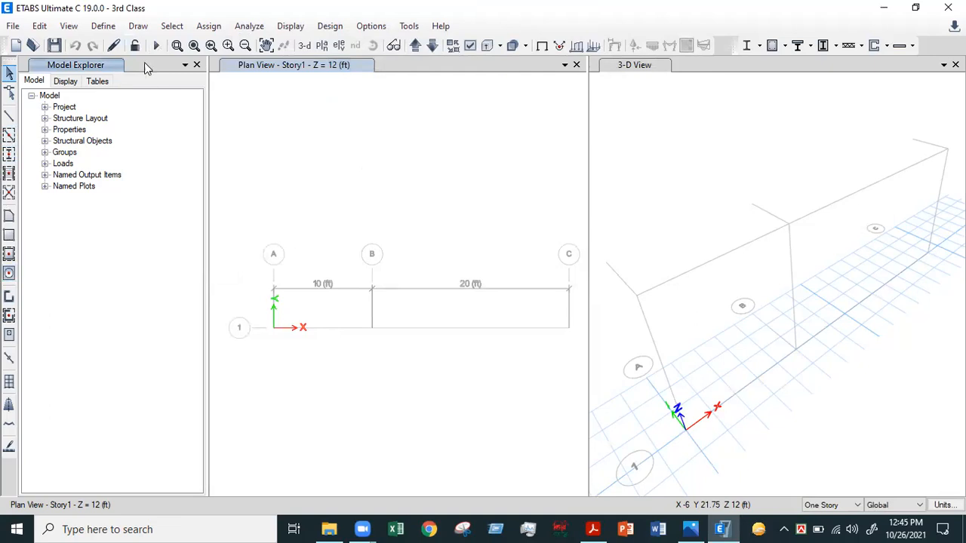
pyautogui.click(140, 26)
pyautogui.click(158, 43)
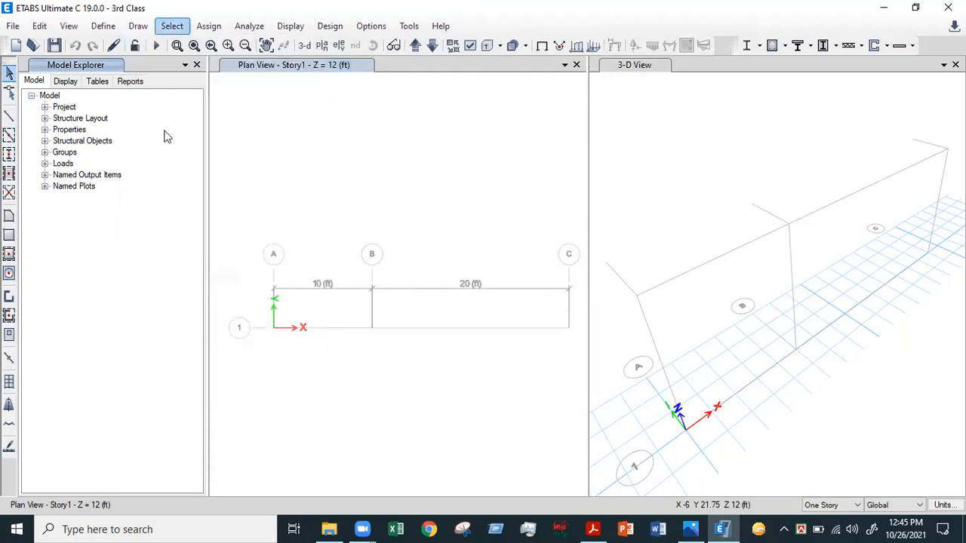
pyautogui.click(138, 26)
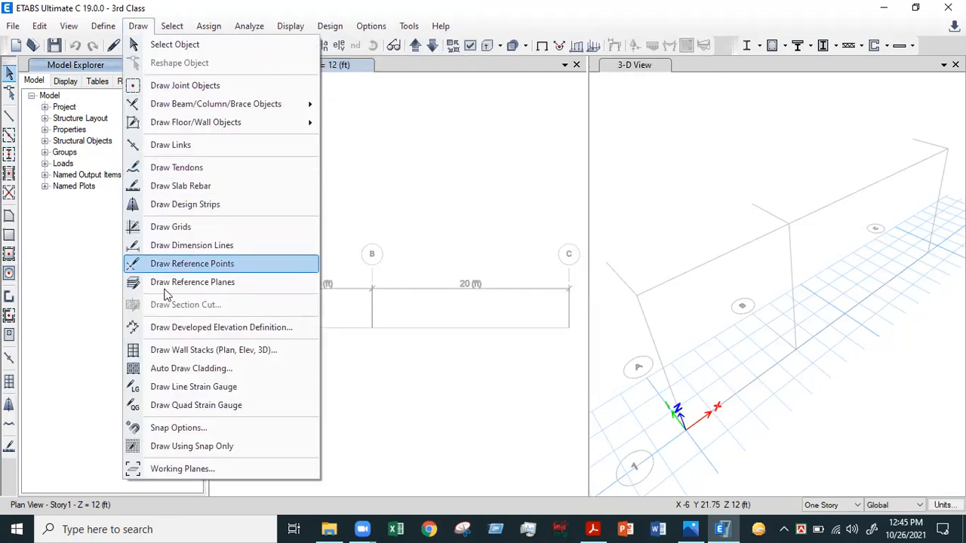
pyautogui.click(65, 280)
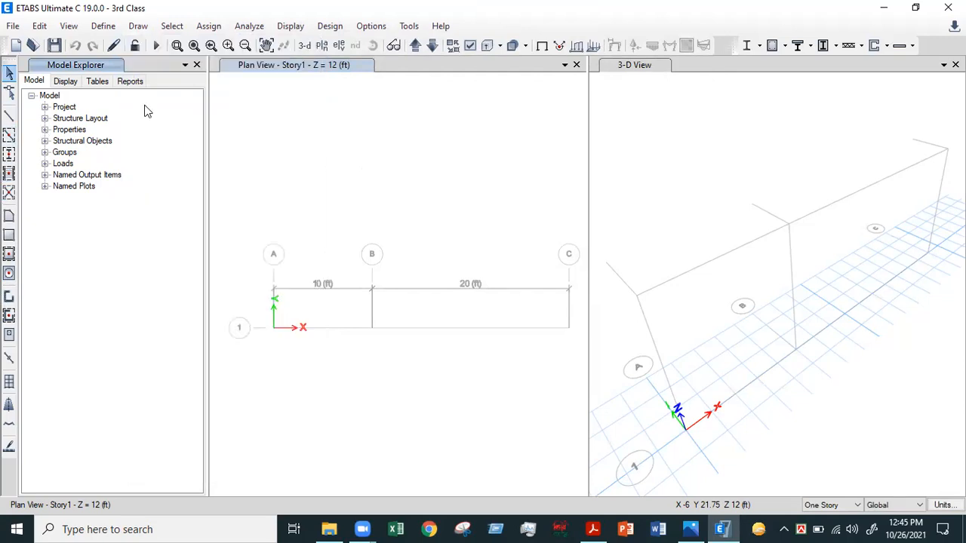
pyautogui.click(139, 25)
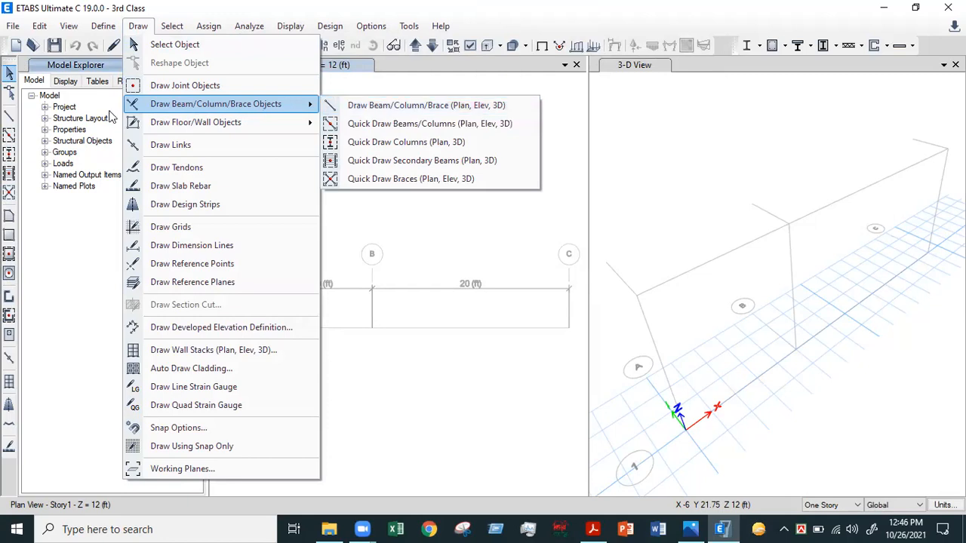
# Start the Draw Beam/Column/Brace command and check which section properties are available for the new frame line
pyautogui.click(10, 121)
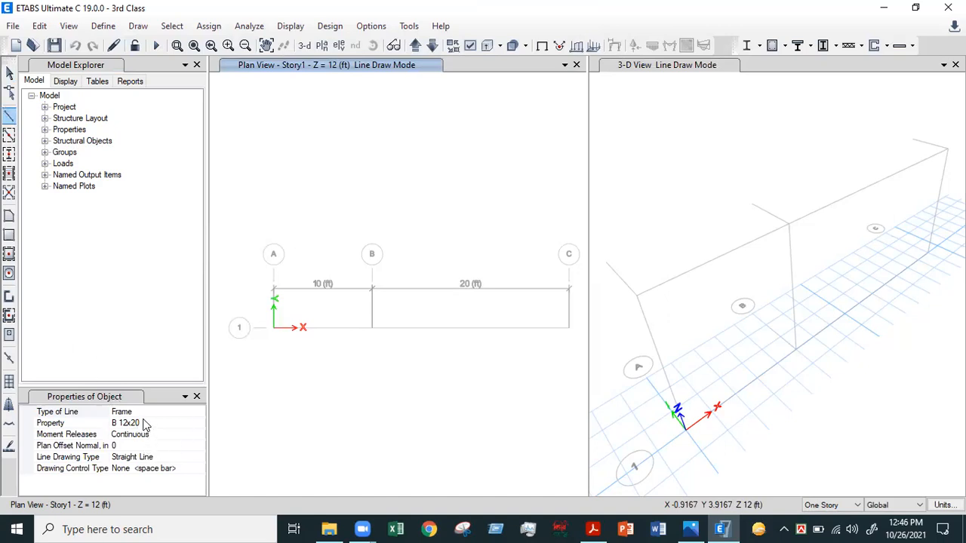
pyautogui.click(68, 424)
pyautogui.click(199, 424)
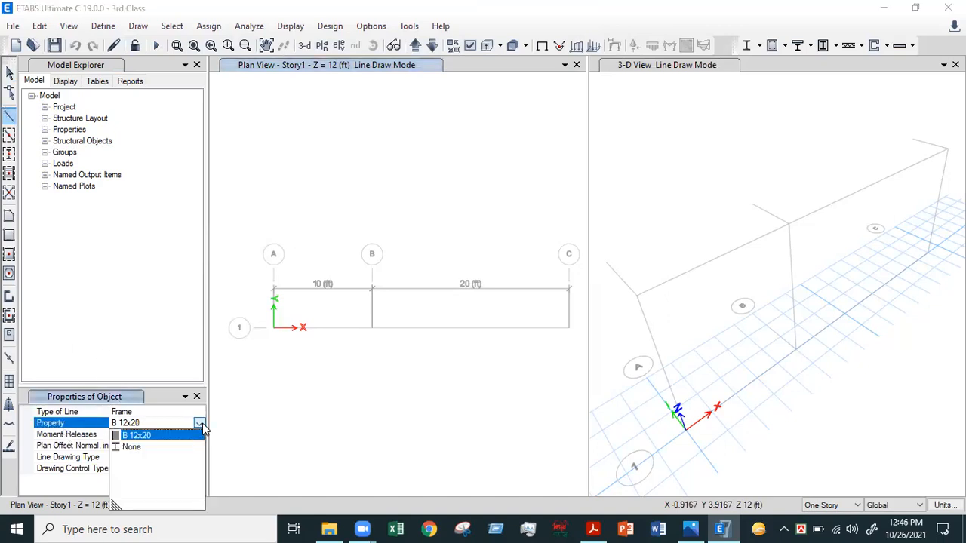
pyautogui.click(201, 424)
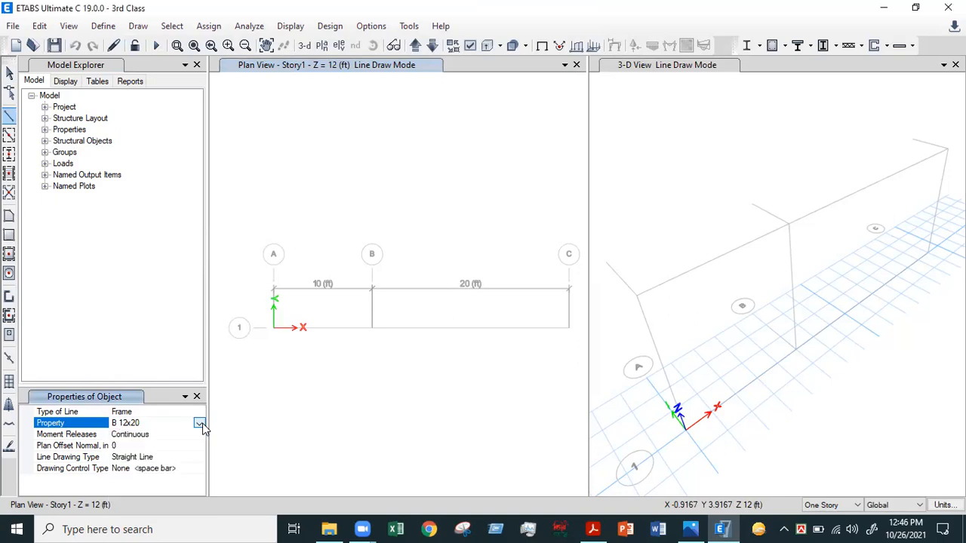
pyautogui.click(200, 424)
pyautogui.click(199, 424)
pyautogui.click(200, 424)
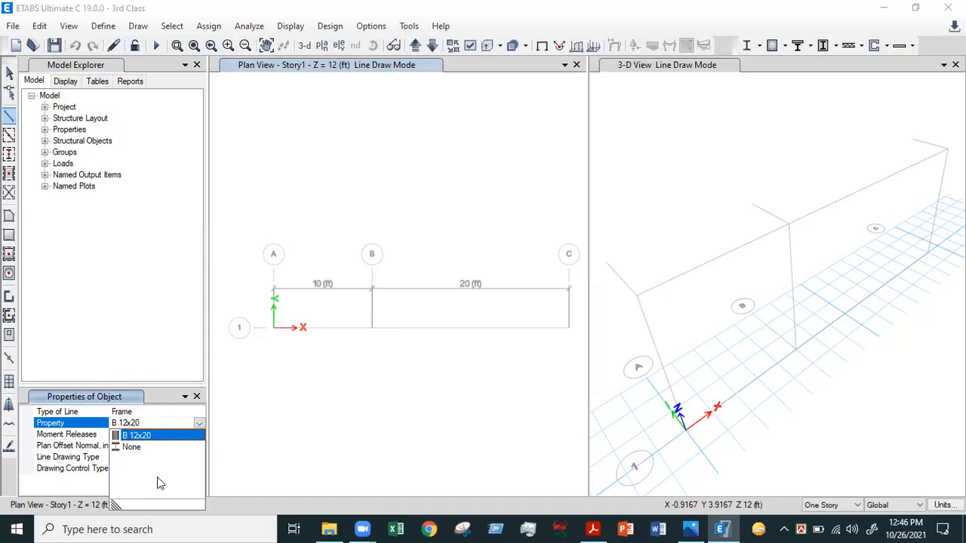
pyautogui.click(199, 424)
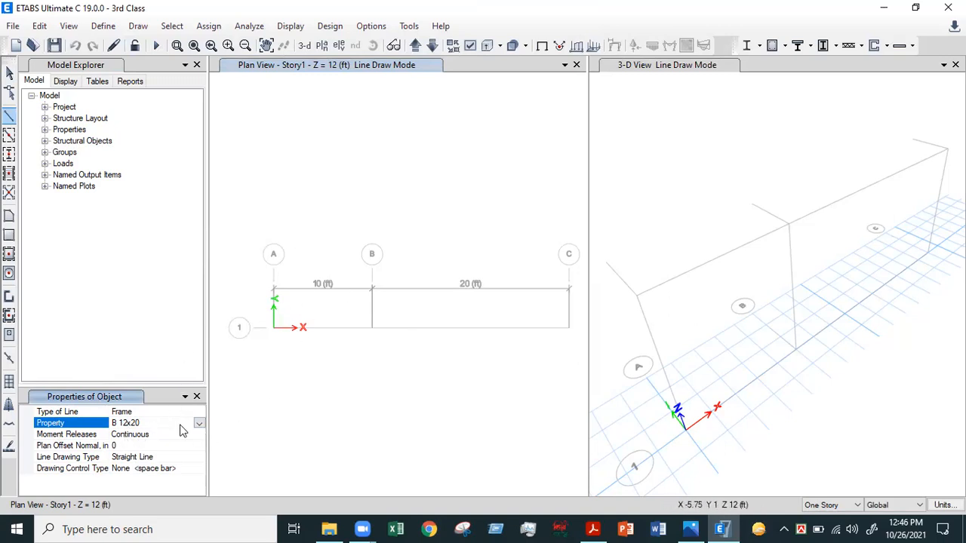
# Draw a B 12x20 beam 10 ft long in plan between the ends of grid lines A and B
pyautogui.click(9, 122)
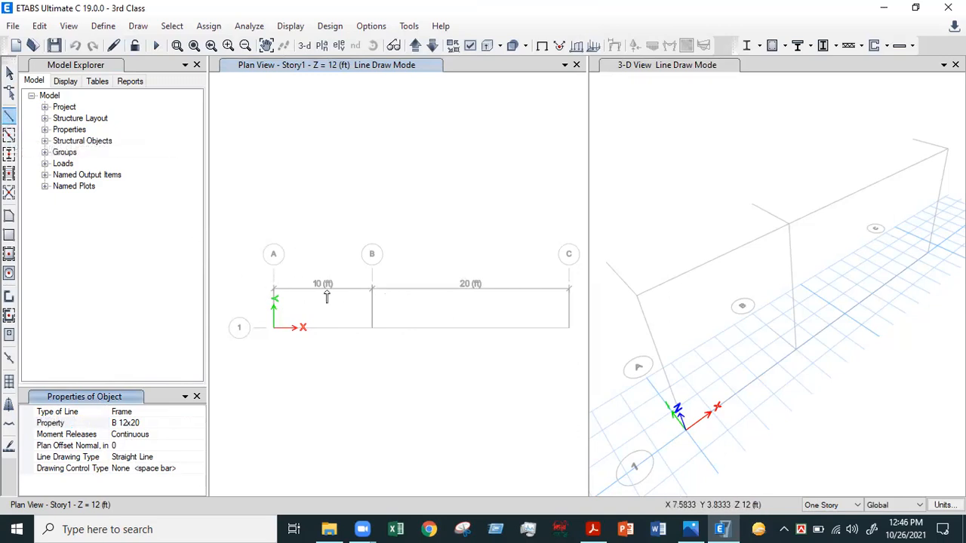
pyautogui.click(290, 294)
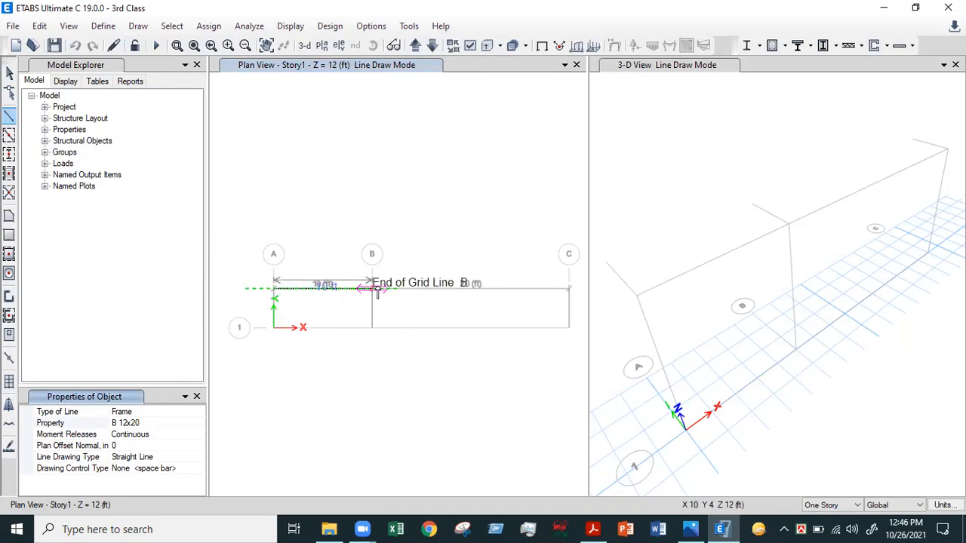
pyautogui.click(332, 330)
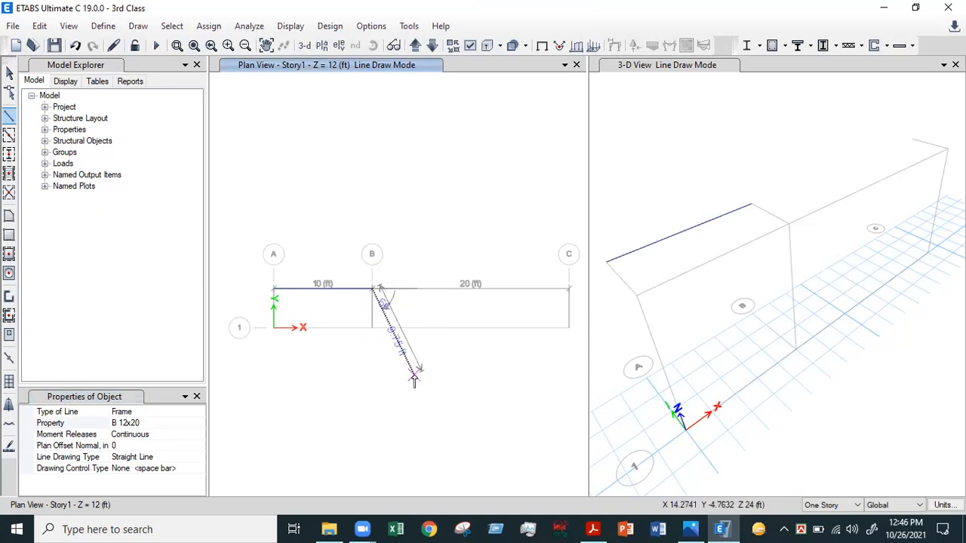
pyautogui.press('Escape')
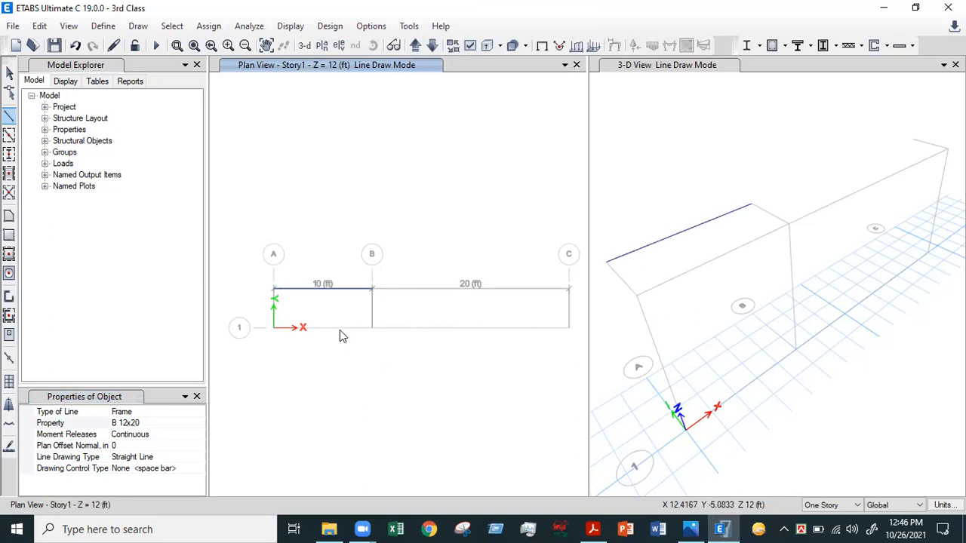
# Try to place a B 12x20 beam on grid line 1 between grid lines B and C with Quick Draw Beams
pyautogui.click(9, 135)
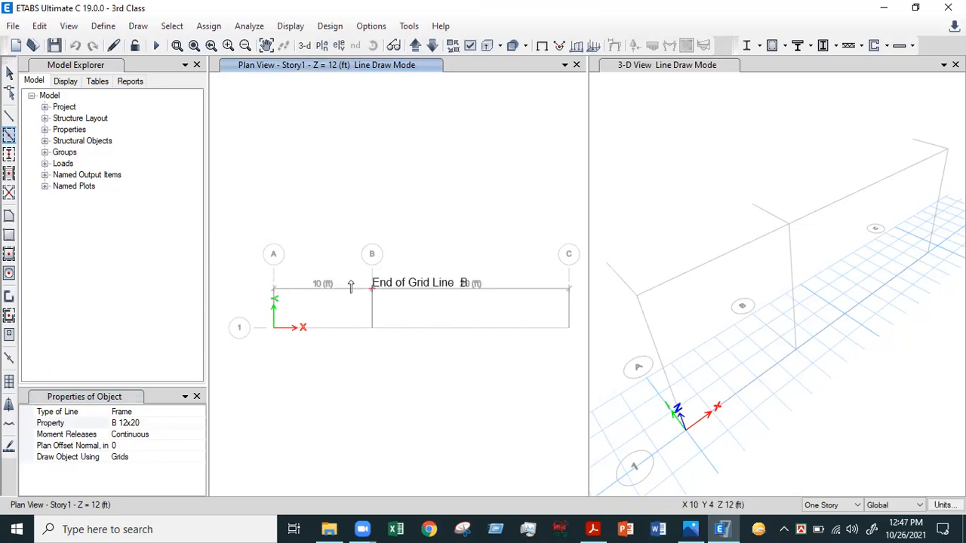
pyautogui.click(9, 140)
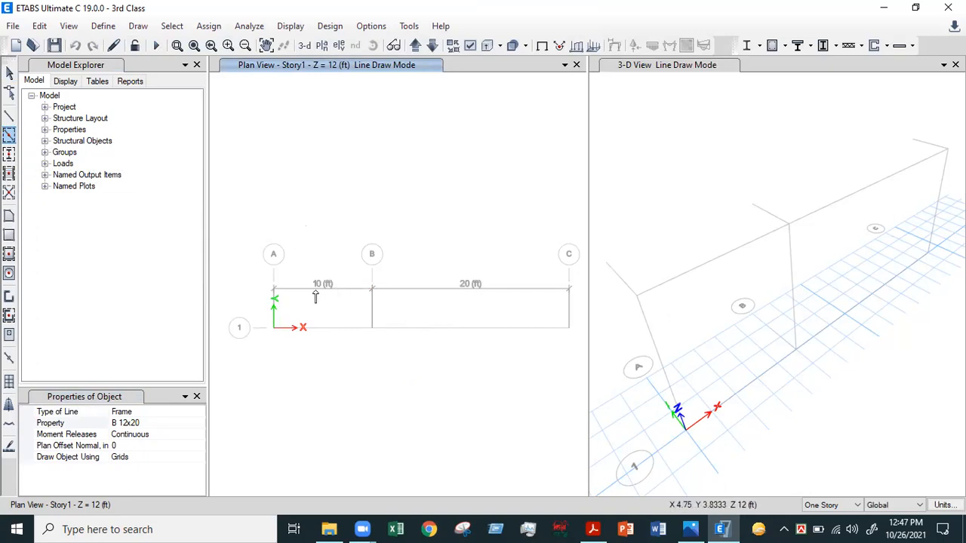
pyautogui.moveTo(249, 269)
pyautogui.mouseDown()
pyautogui.moveTo(331, 313)
pyautogui.moveTo(387, 322)
pyautogui.mouseUp()
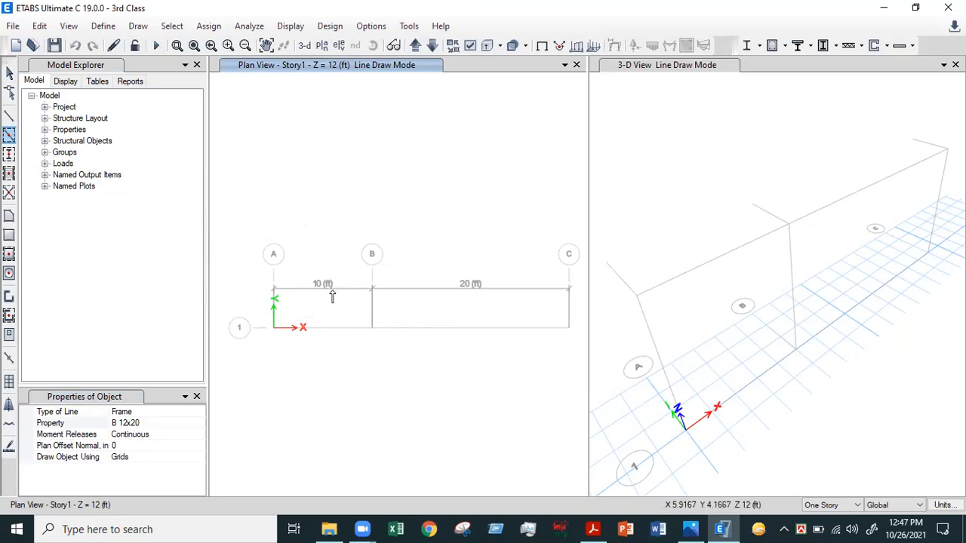
pyautogui.click(142, 422)
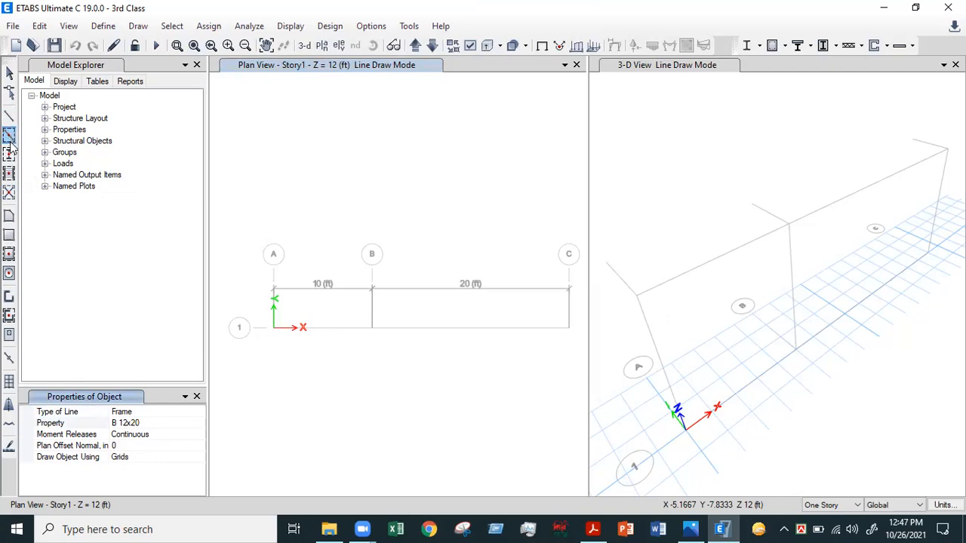
pyautogui.click(427, 294)
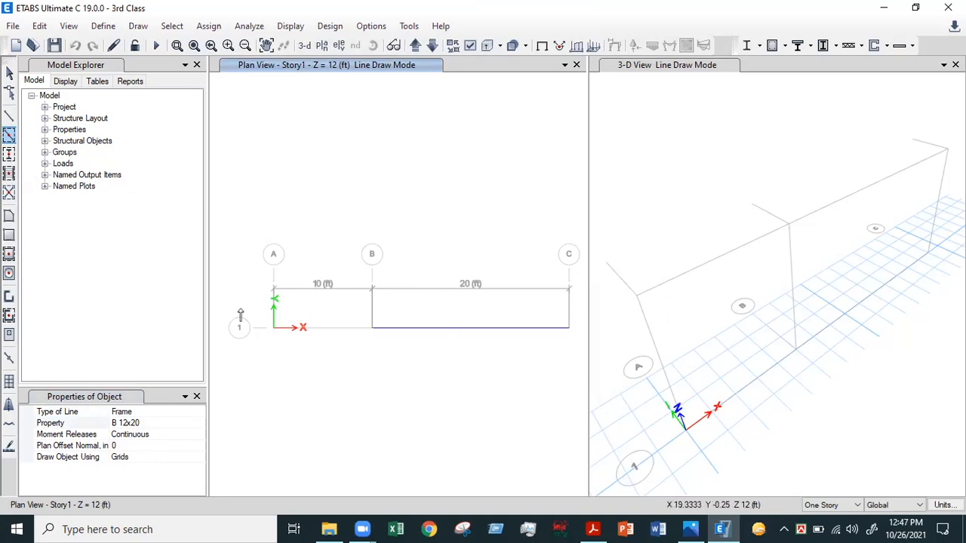
# Draw connected B 12x20 beams, 10 ft and 20 ft long, between the ends of grid lines A, B and C, then a diagonal segment past grid line 1
pyautogui.click(9, 116)
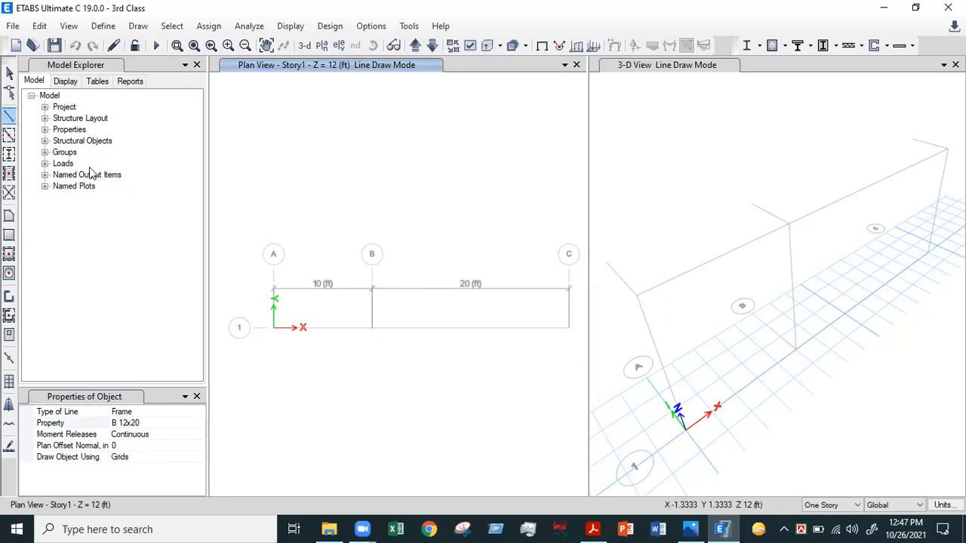
pyautogui.click(274, 288)
pyautogui.click(371, 295)
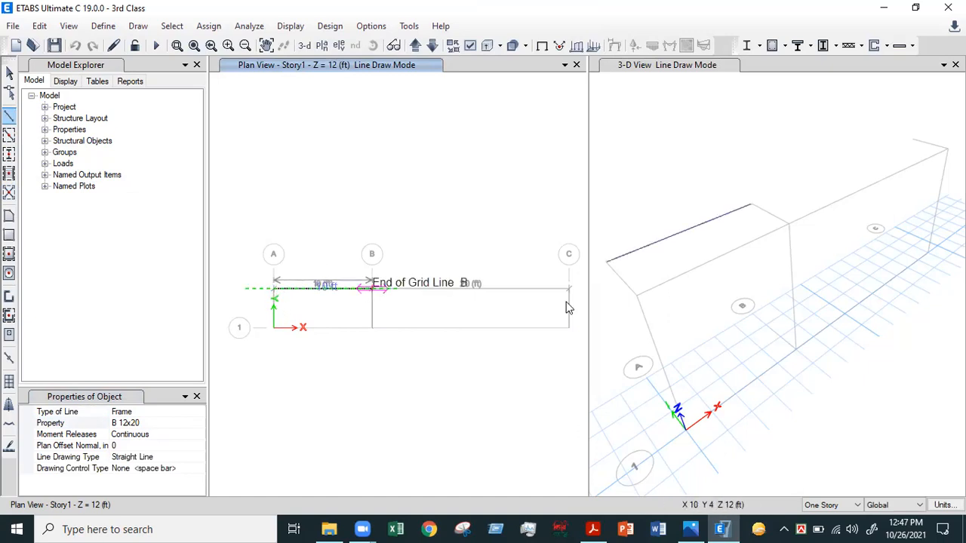
pyautogui.click(569, 288)
pyautogui.click(491, 357)
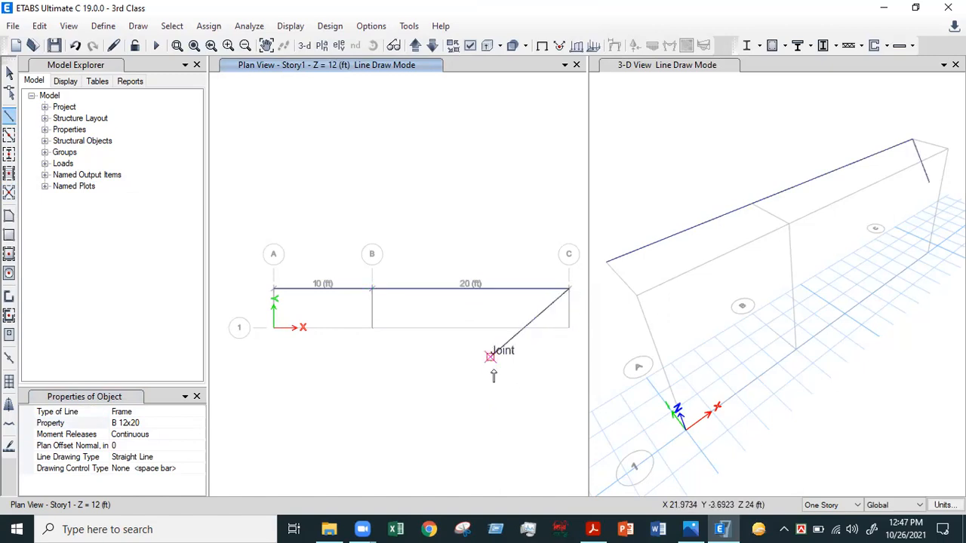
# Leave line drawing and switch the plan view to the elevation view of grid line 1
pyautogui.press('Escape')
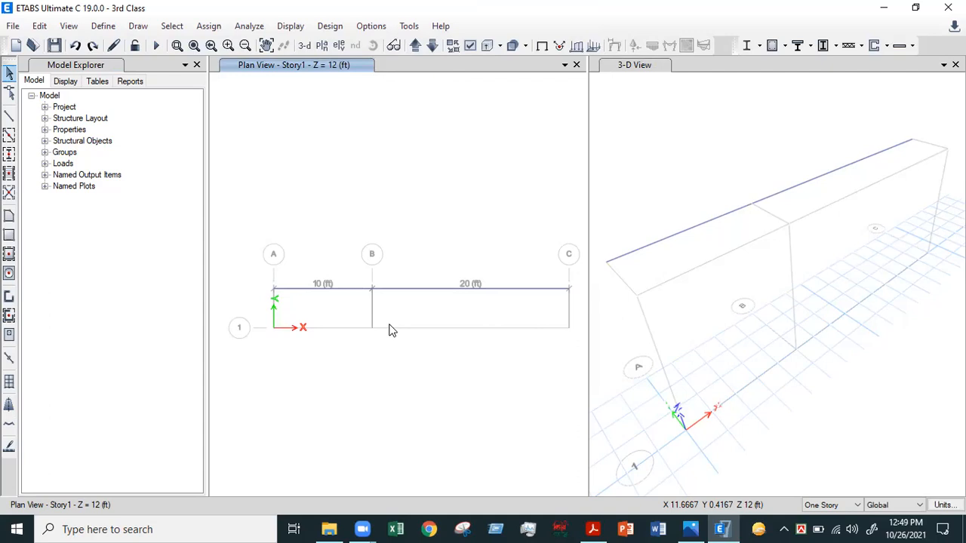
pyautogui.click(339, 46)
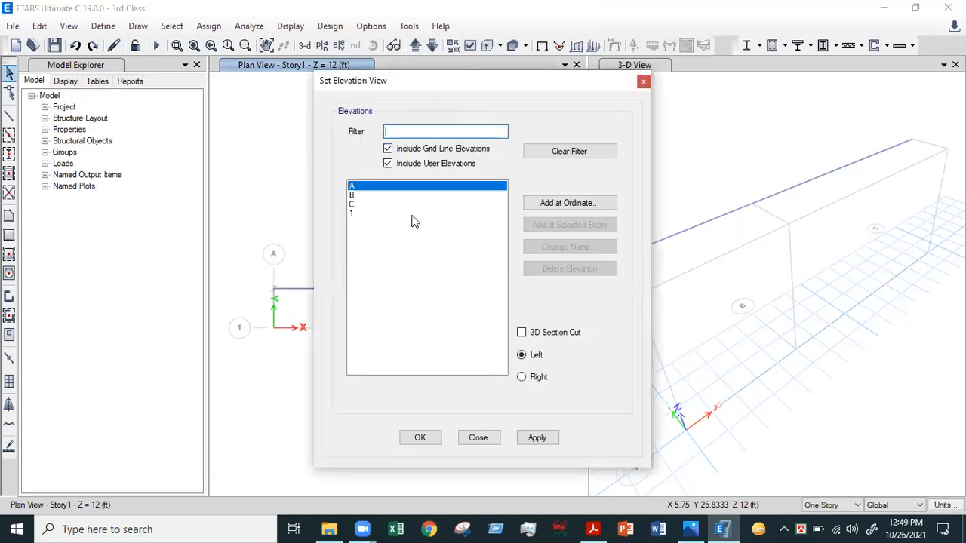
pyautogui.click(359, 205)
pyautogui.click(367, 214)
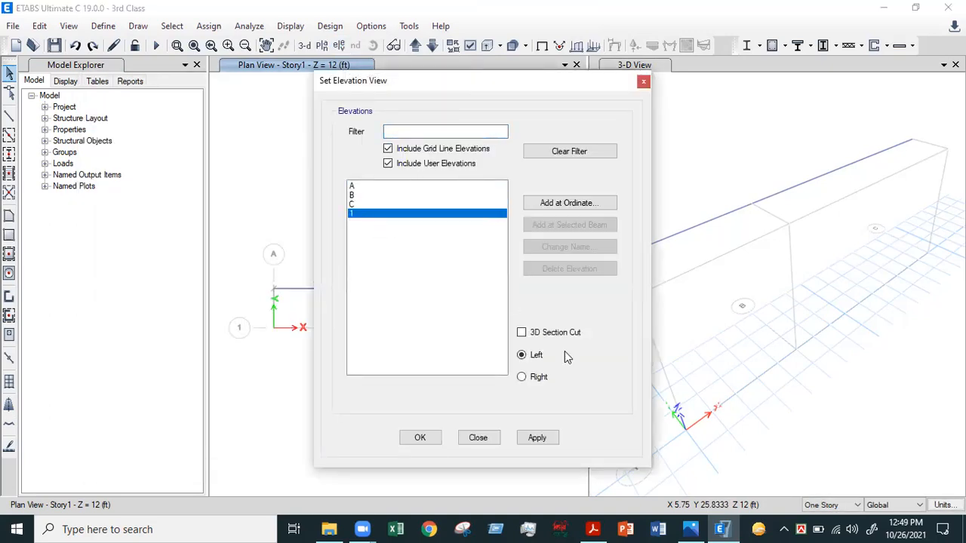
pyautogui.click(539, 442)
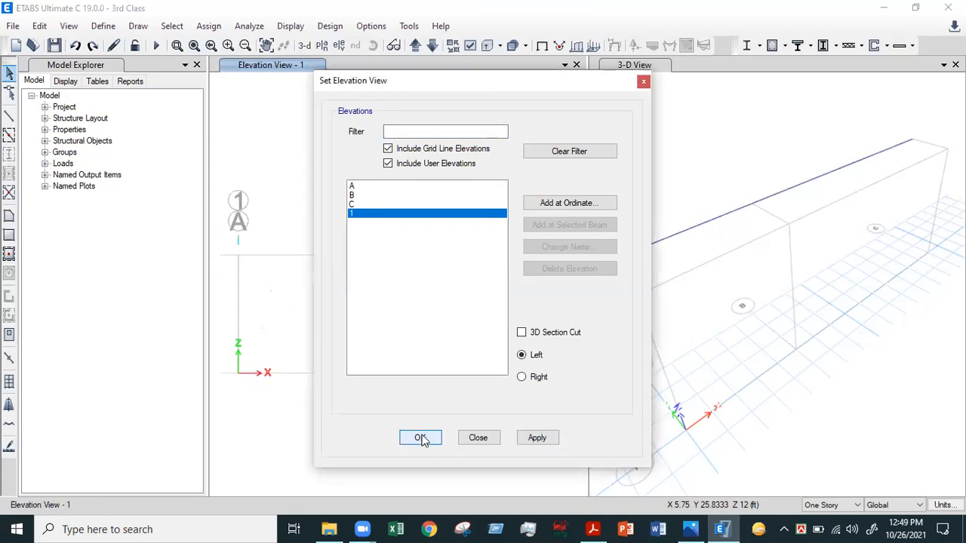
pyautogui.click(420, 438)
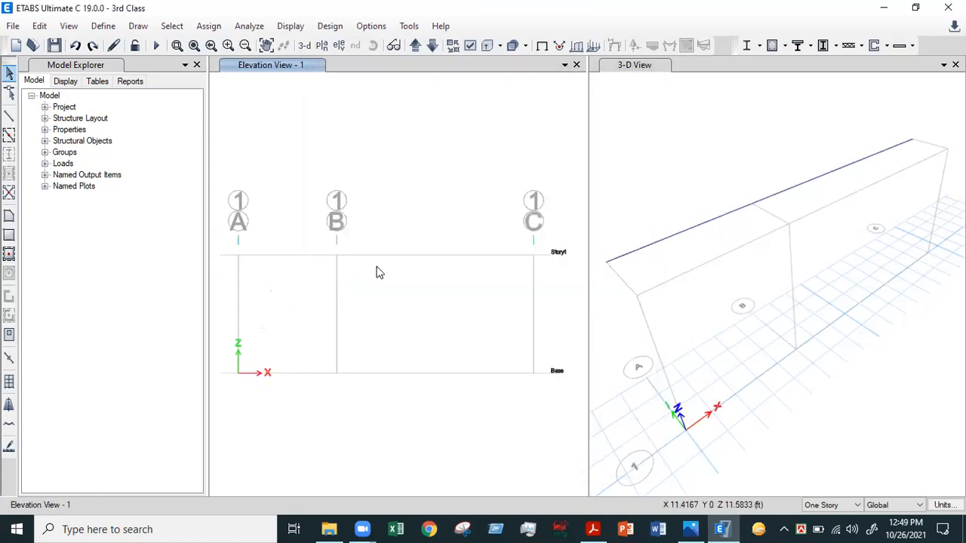
# Select the two misplaced beams drawn off grid line 1 in the 3-D view and delete them
pyautogui.scroll(-4, 670, 289)
pyautogui.moveTo(620, 216); pyautogui.dragTo(802, 338)
pyautogui.scroll(2, 802, 341)
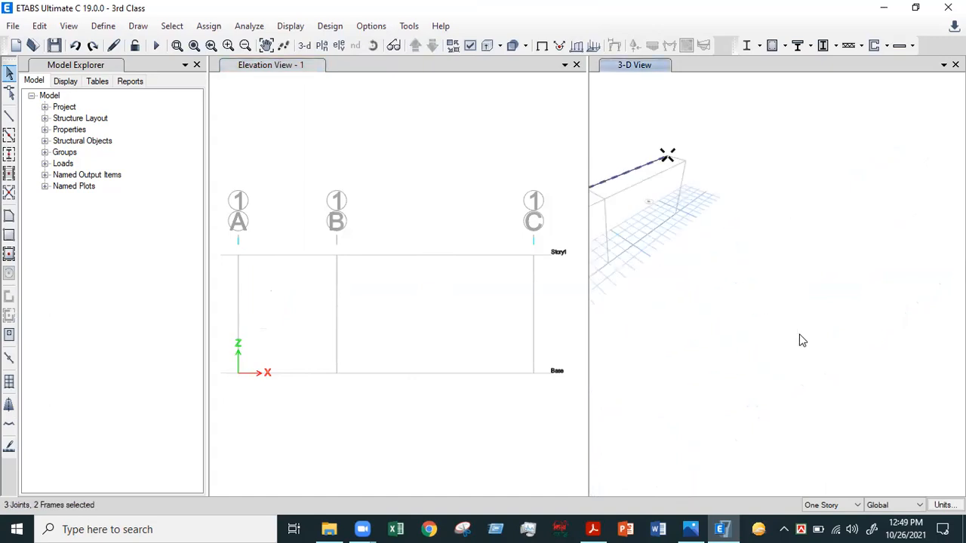
pyautogui.click(802, 341)
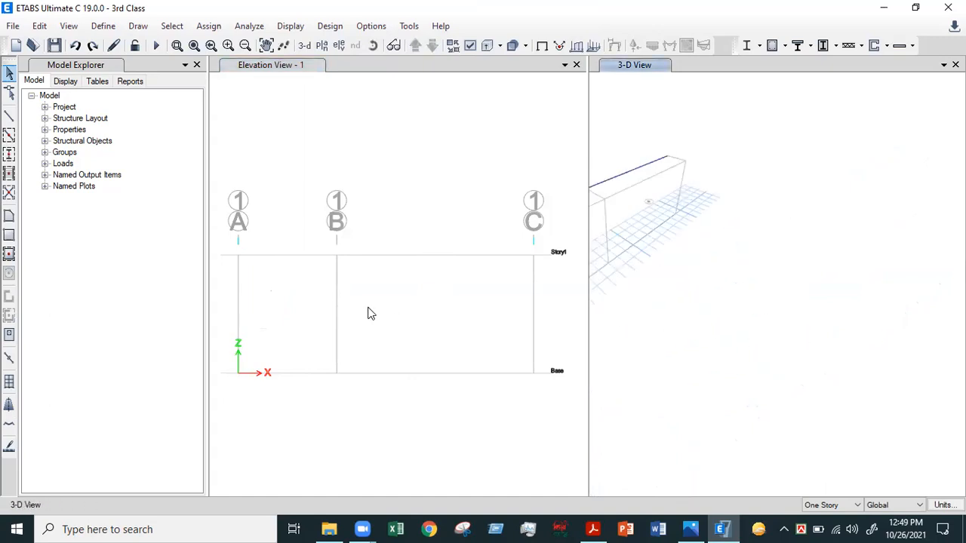
pyautogui.scroll(-3, 719, 233)
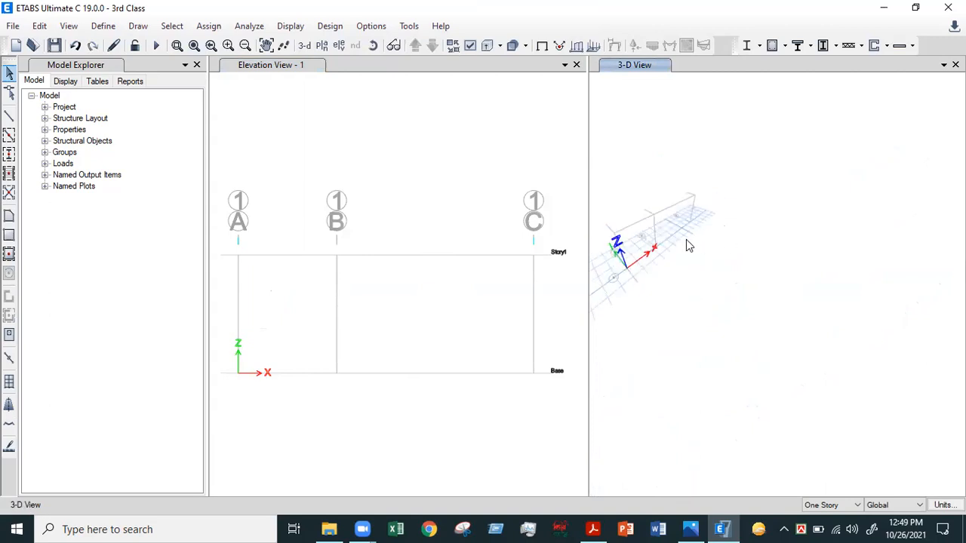
pyautogui.scroll(-1, 333, 265)
pyautogui.scroll(1, 333, 265)
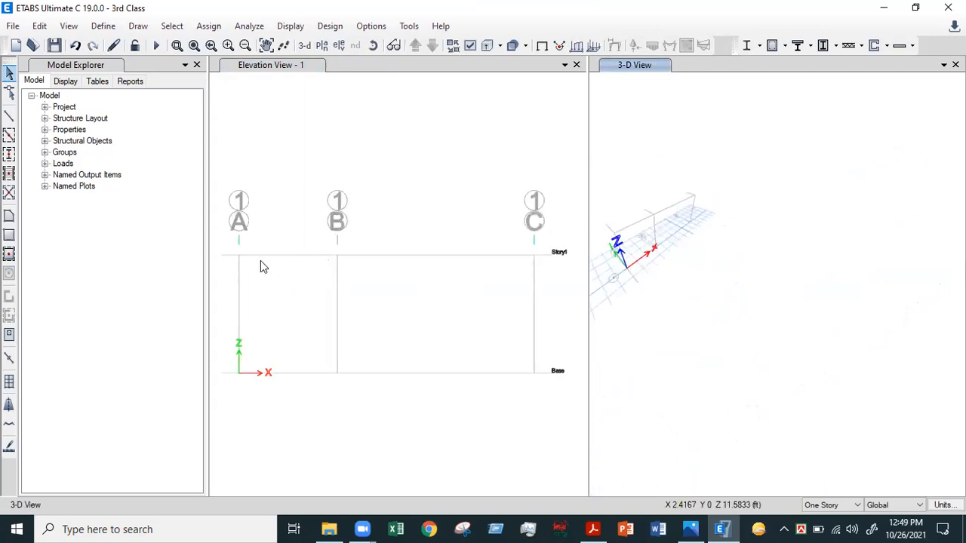
# Draw B 12x20 frame beams at Story1 on elevation 1, from grid A to B and from B to C, and finish line drawing
pyautogui.click(9, 115)
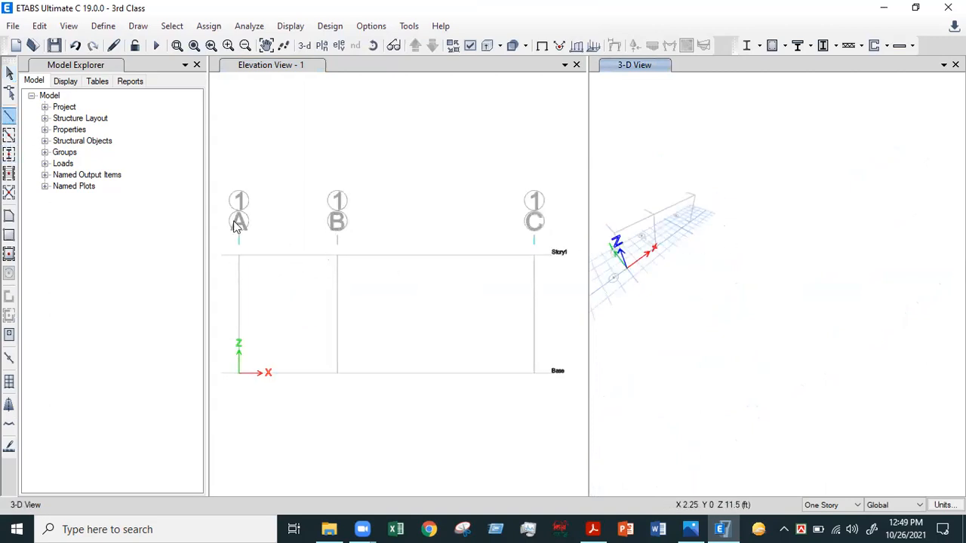
pyautogui.click(237, 258)
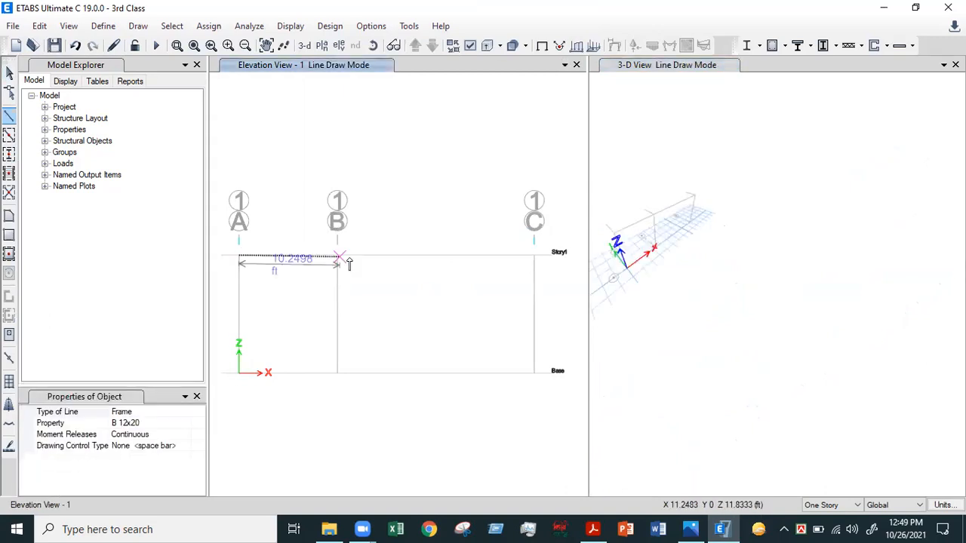
pyautogui.click(337, 256)
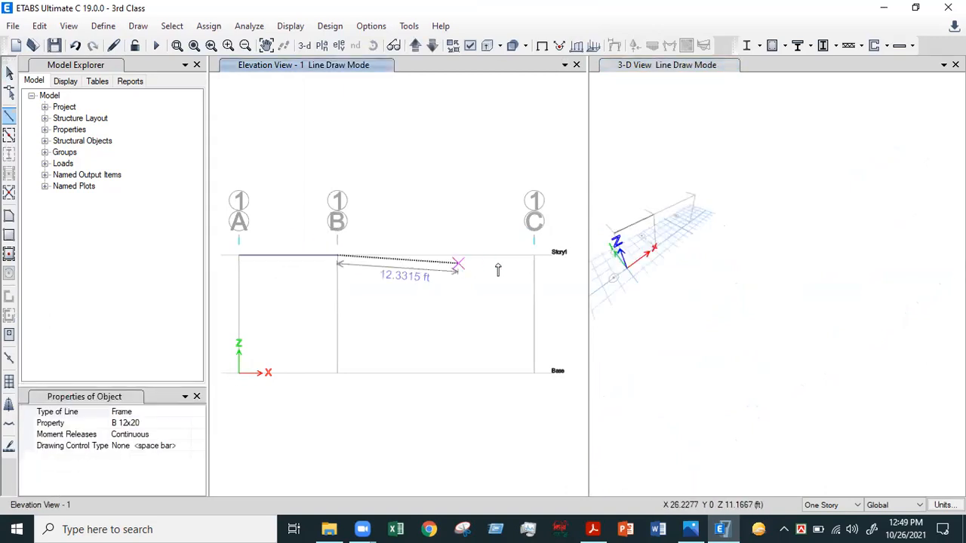
pyautogui.click(534, 257)
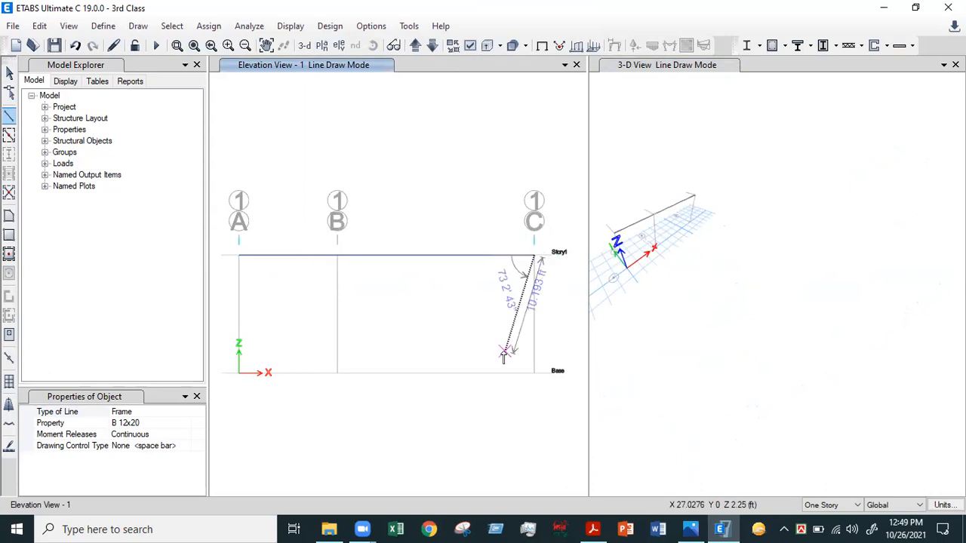
pyautogui.press('Escape')
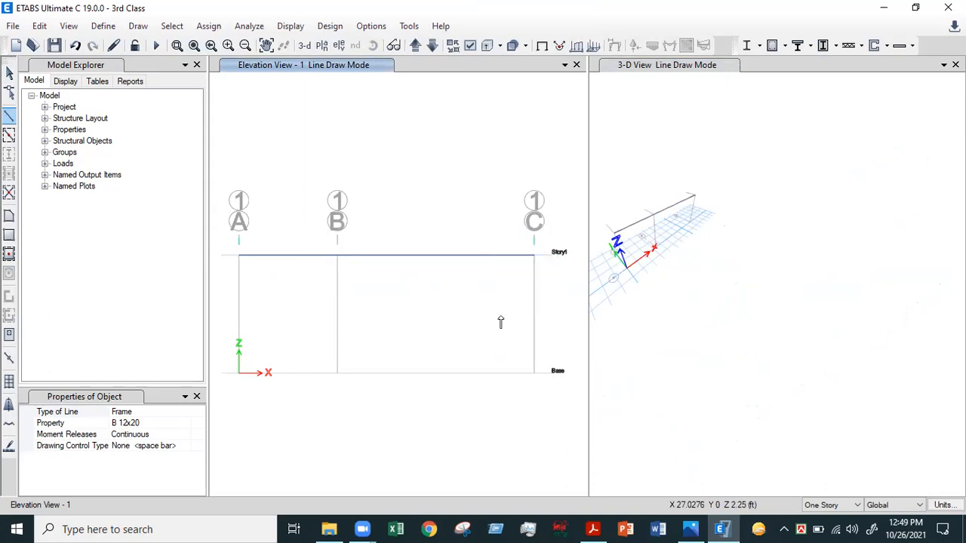
pyautogui.scroll(3, 624, 242)
pyautogui.scroll(-6, 629, 229)
pyautogui.scroll(3, 629, 227)
pyautogui.scroll(-2, 623, 219)
pyautogui.scroll(2, 620, 230)
pyautogui.scroll(-6, 795, 220)
pyautogui.scroll(2, 766, 214)
pyautogui.scroll(4, 861, 222)
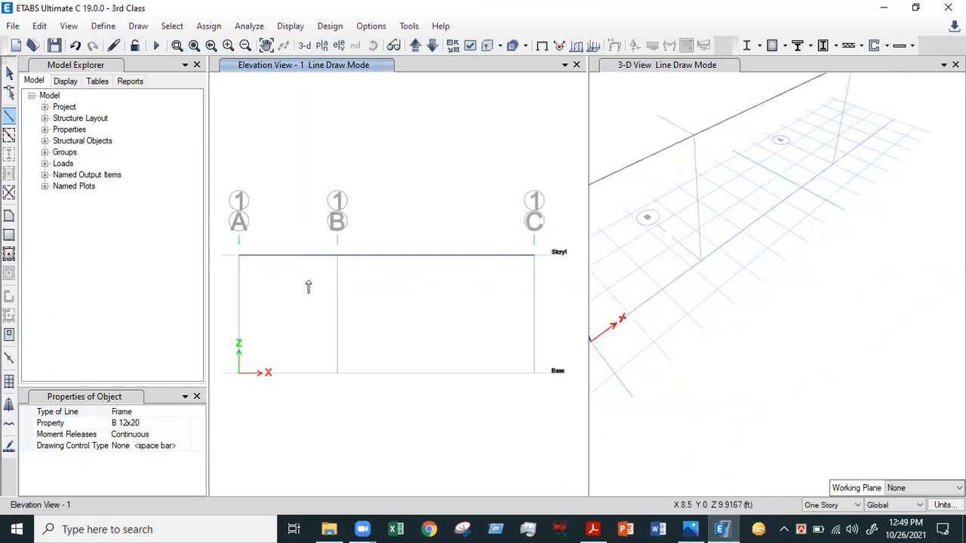
pyautogui.press('Escape')
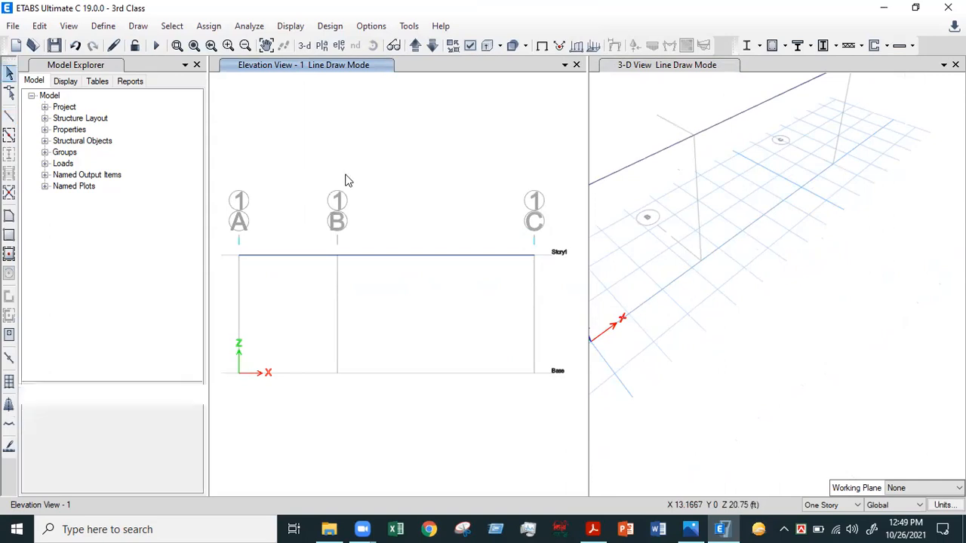
pyautogui.scroll(-4, 326, 188)
pyautogui.scroll(1, 294, 230)
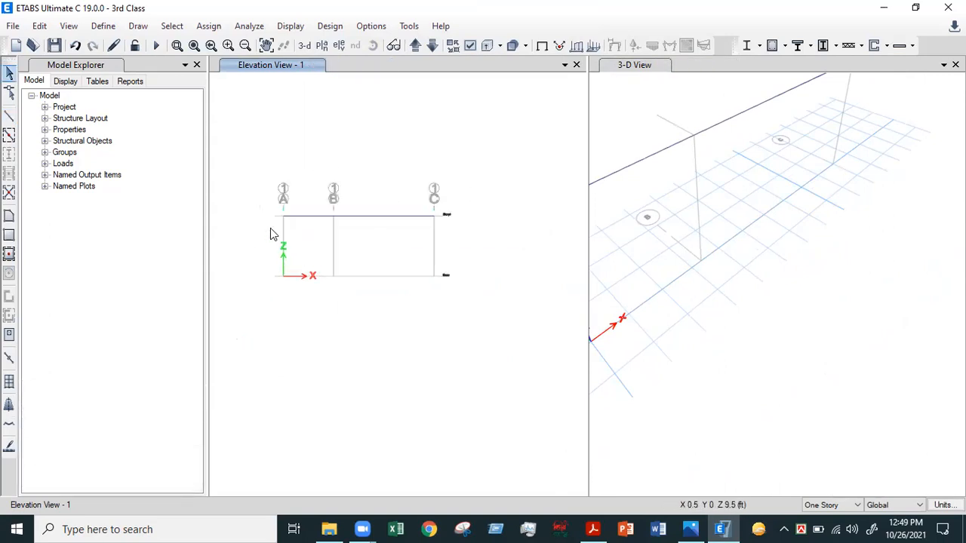
pyautogui.scroll(2, 264, 231)
pyautogui.scroll(-1, 339, 224)
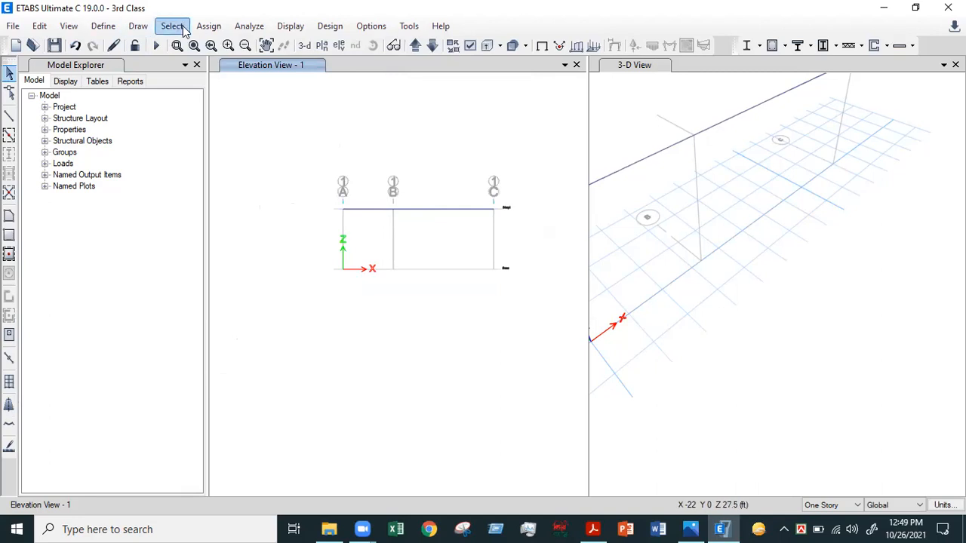
pyautogui.click(208, 27)
pyautogui.moveTo(222, 46)
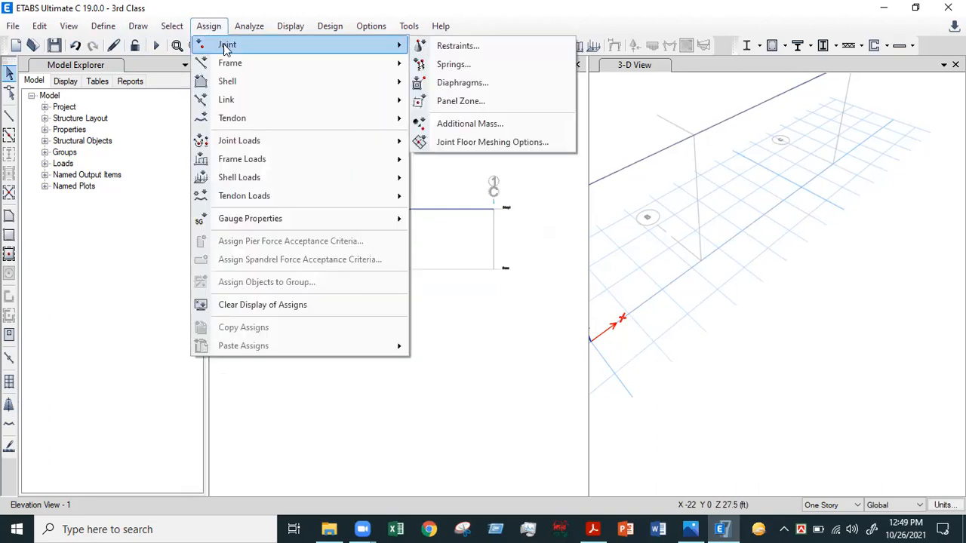
pyautogui.click(446, 47)
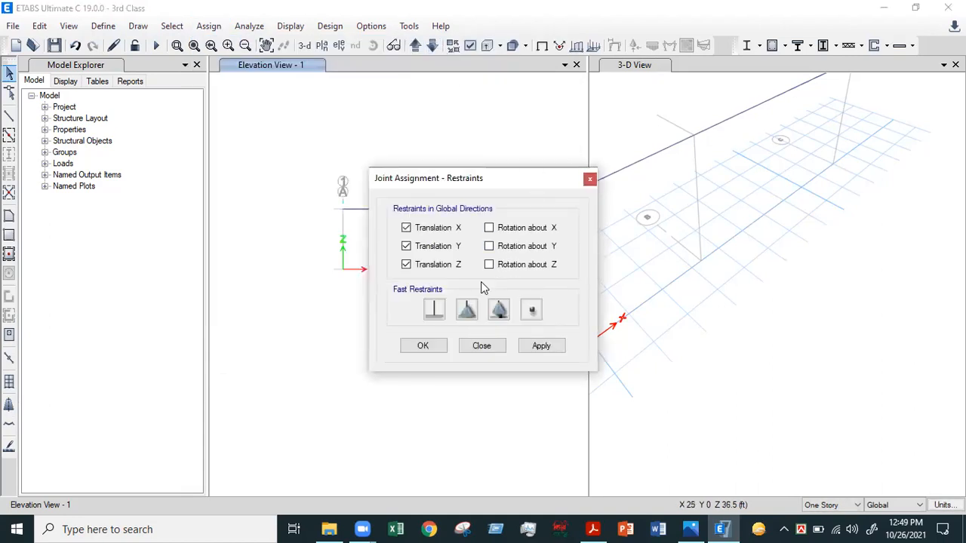
pyautogui.click(436, 311)
pyautogui.click(467, 309)
pyautogui.click(501, 315)
pyautogui.click(466, 314)
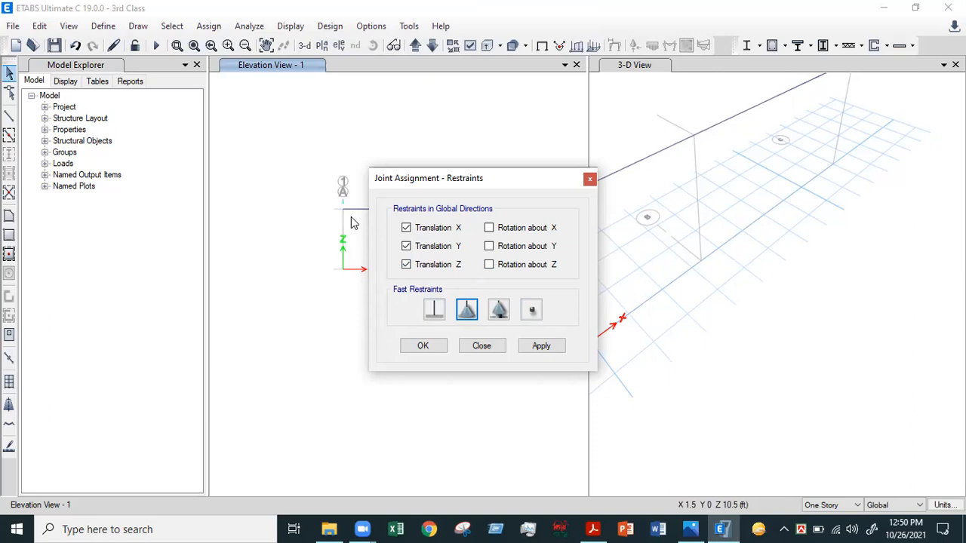
pyautogui.click(691, 528)
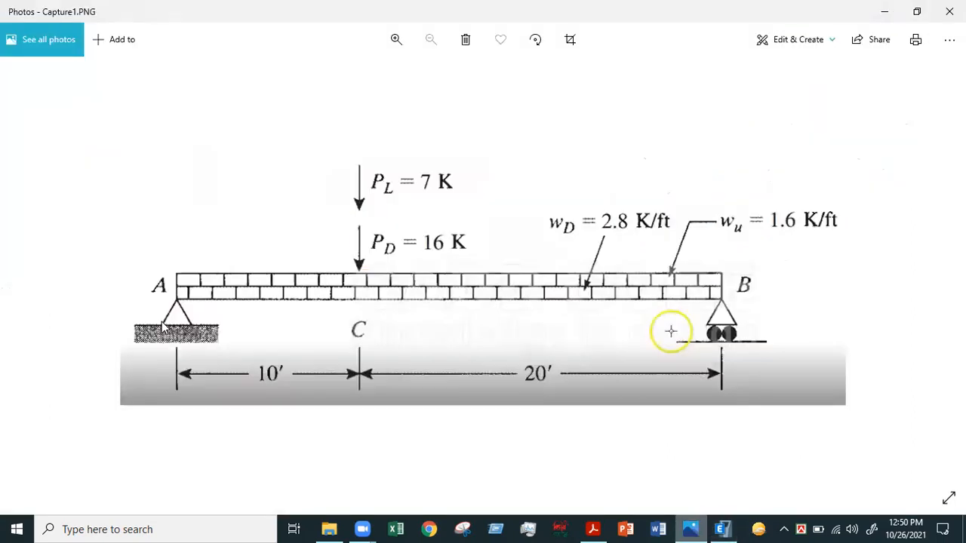
pyautogui.click(722, 529)
pyautogui.click(466, 311)
pyautogui.click(542, 346)
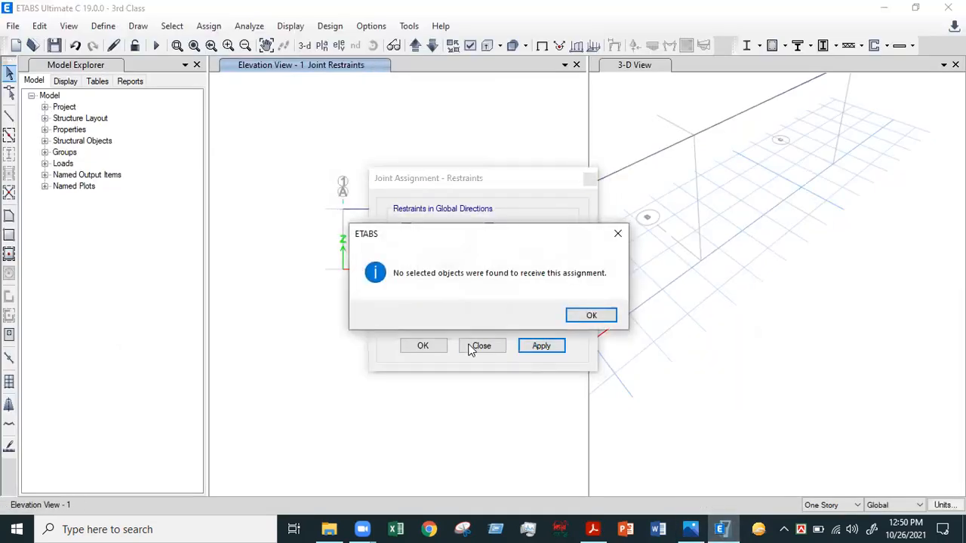
pyautogui.click(579, 315)
pyautogui.click(591, 178)
# Select the beam's end joint at grid A on Story1 and assign it a pinned restraint in translation X, Y and Z
pyautogui.moveTo(335, 187); pyautogui.dragTo(365, 249)
pyautogui.click(208, 26)
pyautogui.moveTo(398, 51)
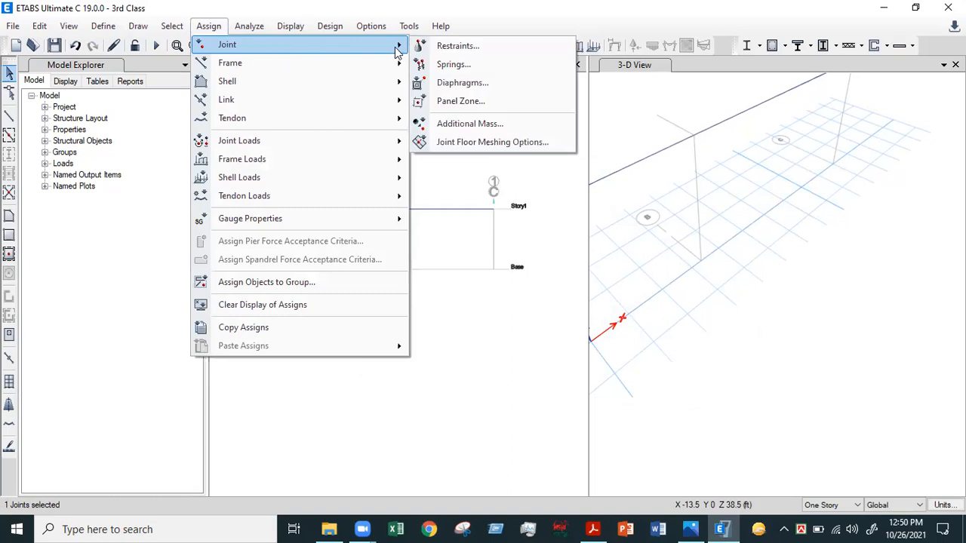
pyautogui.click(439, 47)
pyautogui.click(466, 310)
pyautogui.click(553, 346)
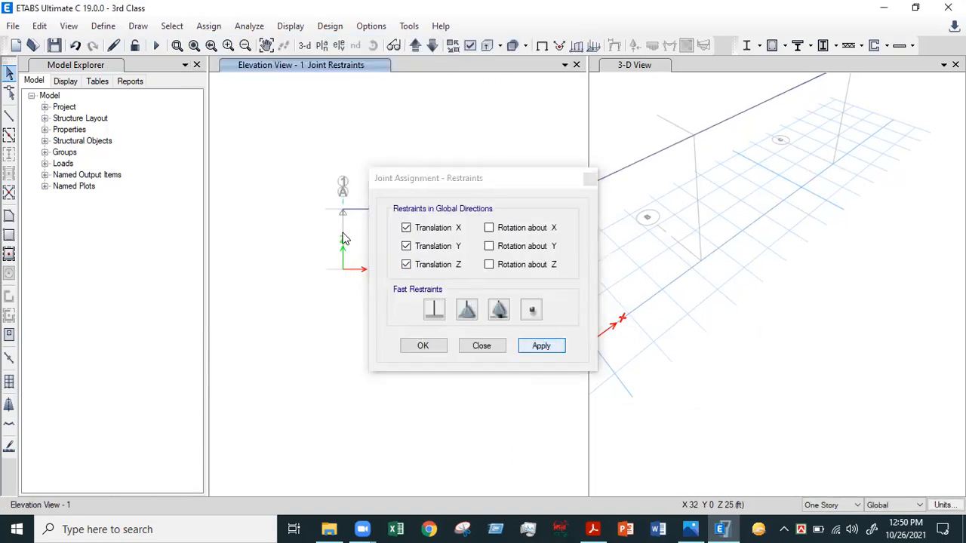
pyautogui.click(424, 348)
# Select the beam's end joint at grid C on Story1 and assign it a roller restraint in translation Z only
pyautogui.moveTo(475, 184); pyautogui.dragTo(517, 237)
pyautogui.click(208, 25)
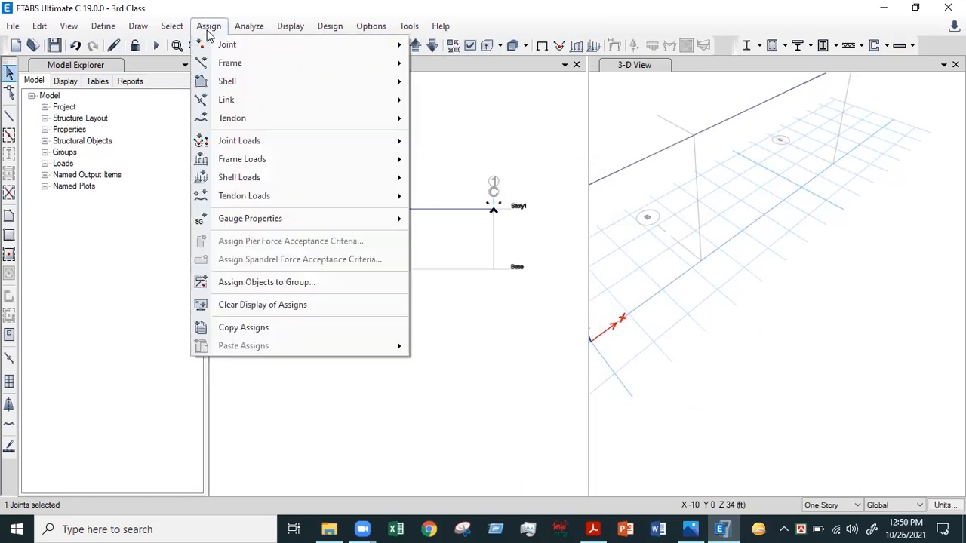
pyautogui.moveTo(359, 50)
pyautogui.click(453, 46)
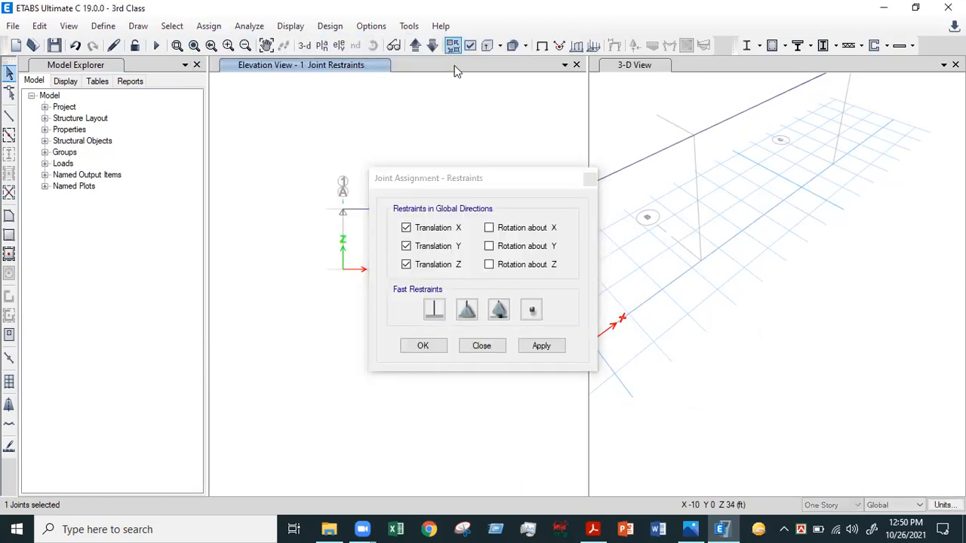
pyautogui.click(498, 309)
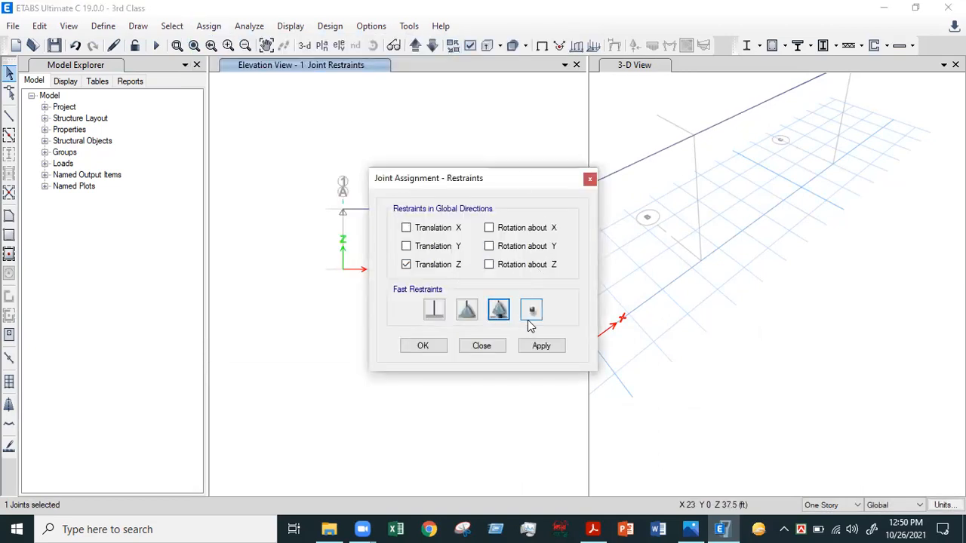
pyautogui.click(541, 345)
pyautogui.click(422, 349)
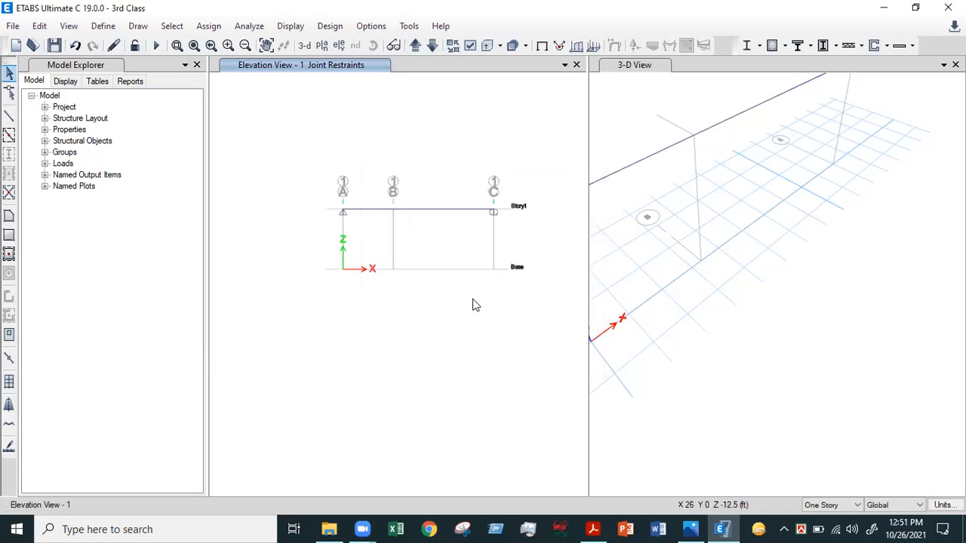
# Close the 3-D view so the elevation view of grid line 1 fills the workspace
pyautogui.scroll(3, 505, 219)
pyautogui.scroll(-4, 475, 227)
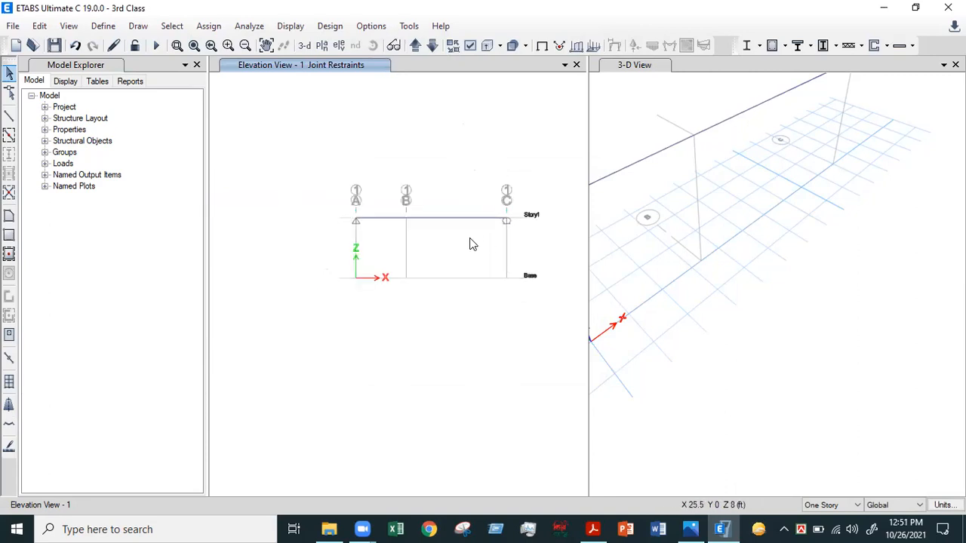
pyautogui.scroll(2, 470, 244)
pyautogui.scroll(-4, 456, 232)
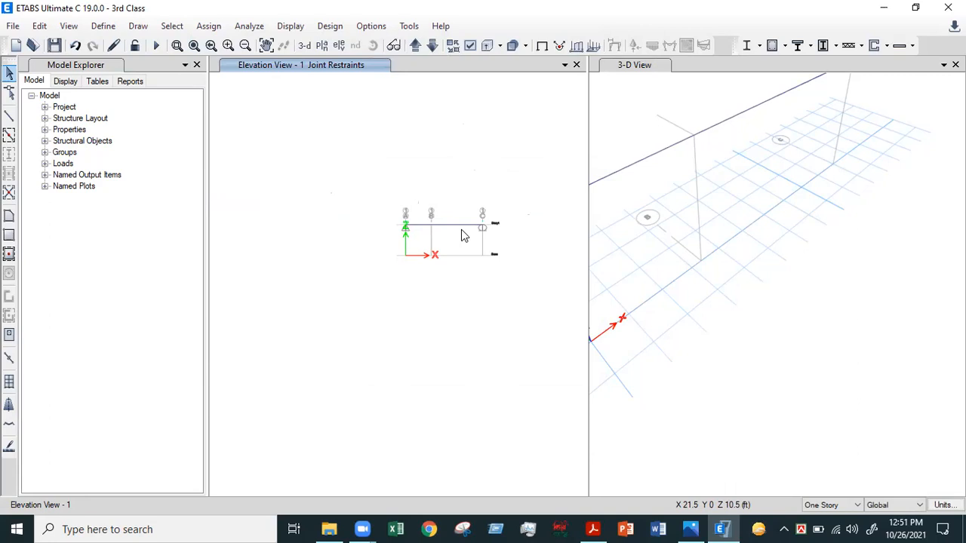
pyautogui.scroll(1, 467, 243)
pyautogui.scroll(-2, 467, 238)
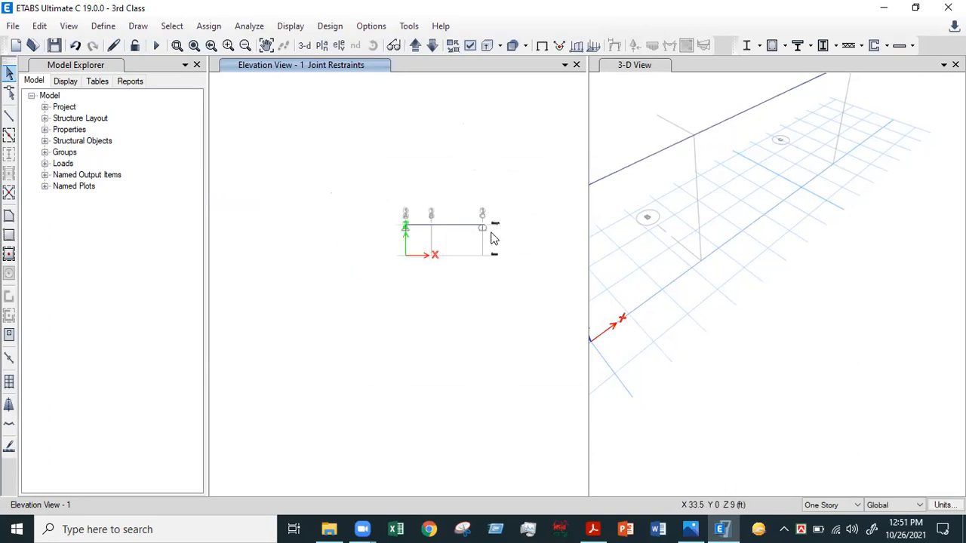
pyautogui.scroll(-1, 465, 233)
pyautogui.scroll(2, 453, 236)
pyautogui.scroll(3, 442, 245)
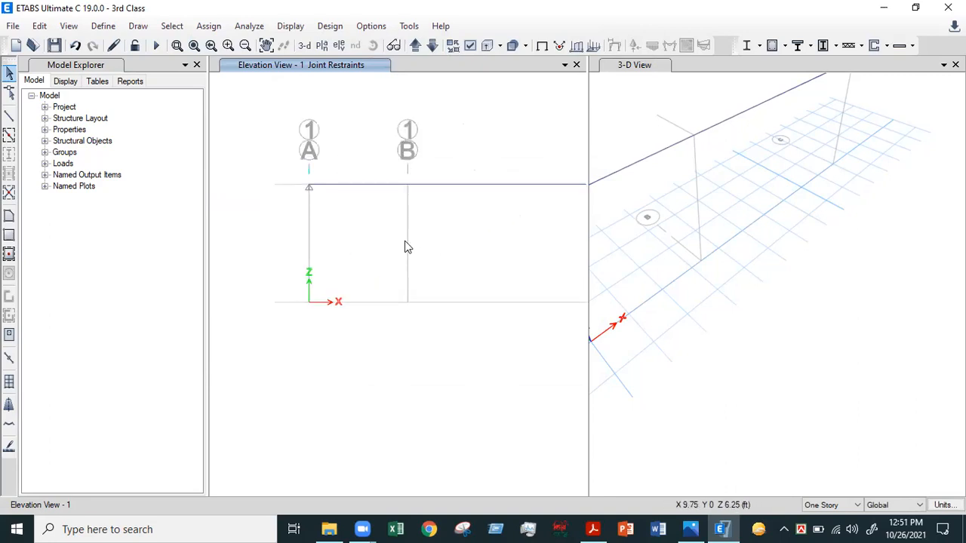
pyautogui.scroll(-2, 404, 243)
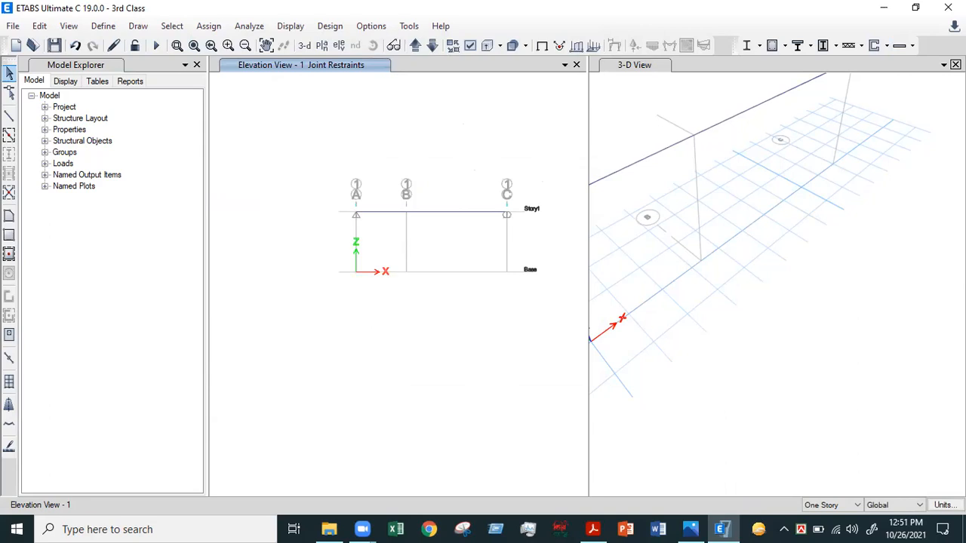
pyautogui.click(955, 64)
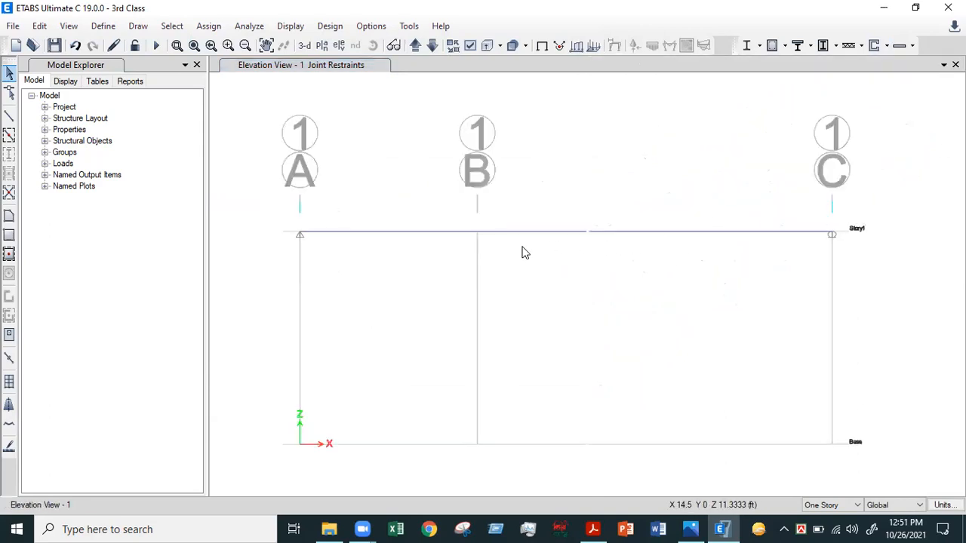
# Check the distributed load values in the beam problem image in Photos and return to the ETABS model
pyautogui.scroll(2, 619, 220)
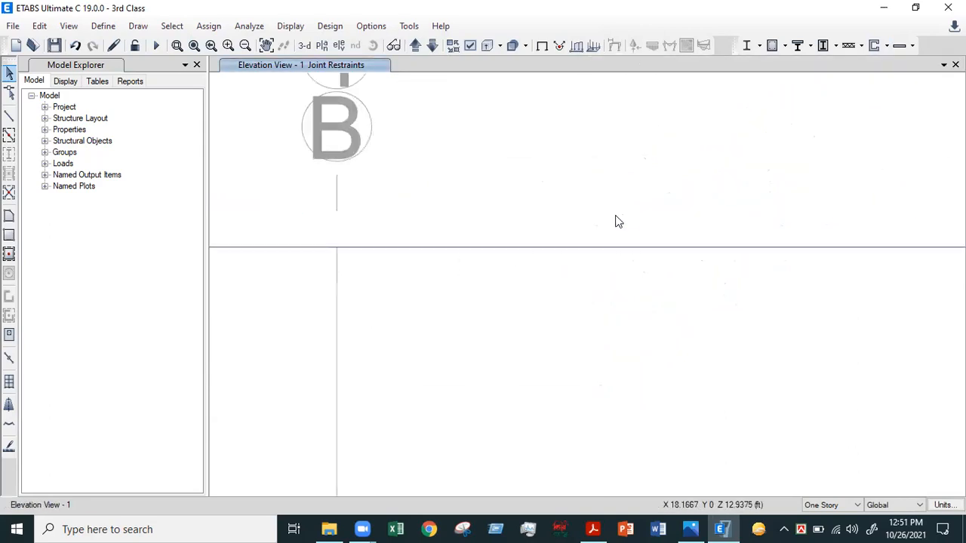
pyautogui.scroll(-2, 607, 221)
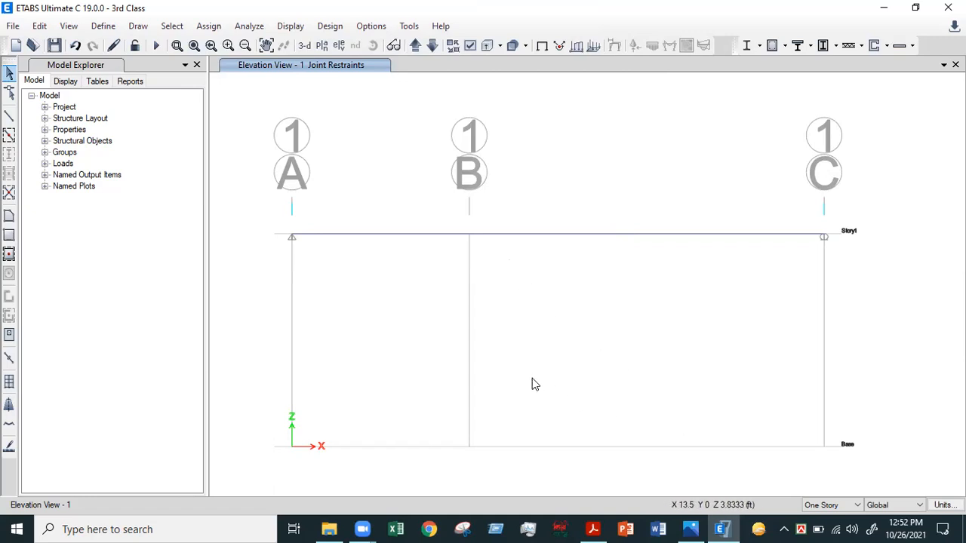
pyautogui.click(212, 27)
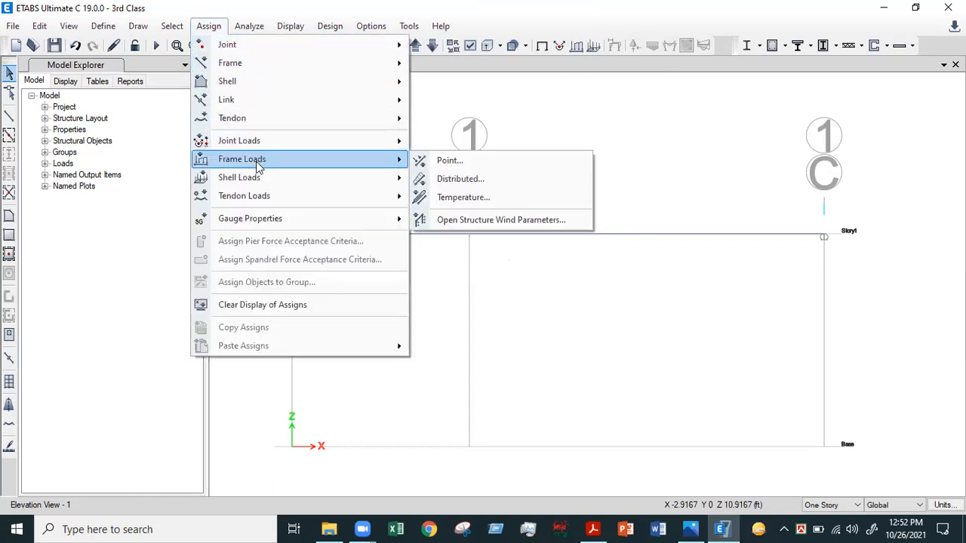
pyautogui.click(695, 528)
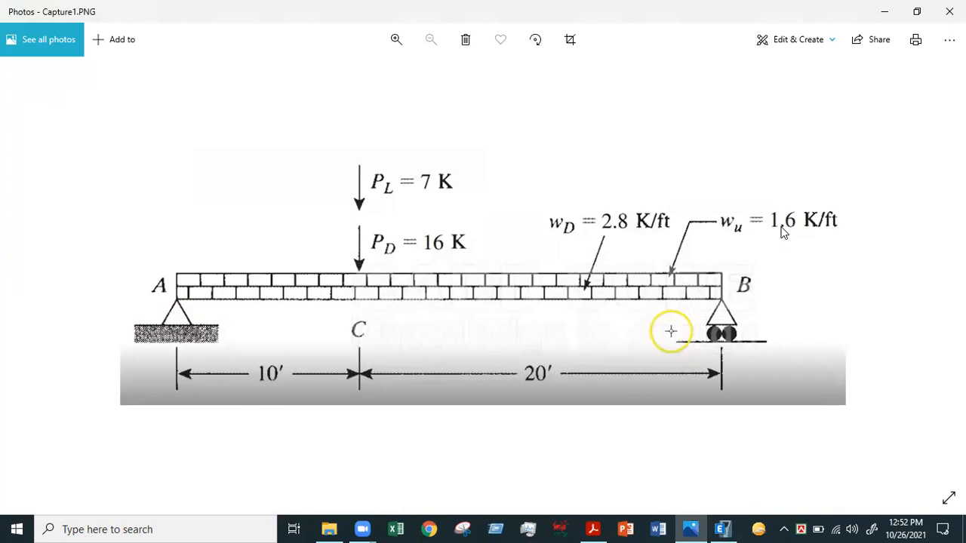
pyautogui.click(720, 529)
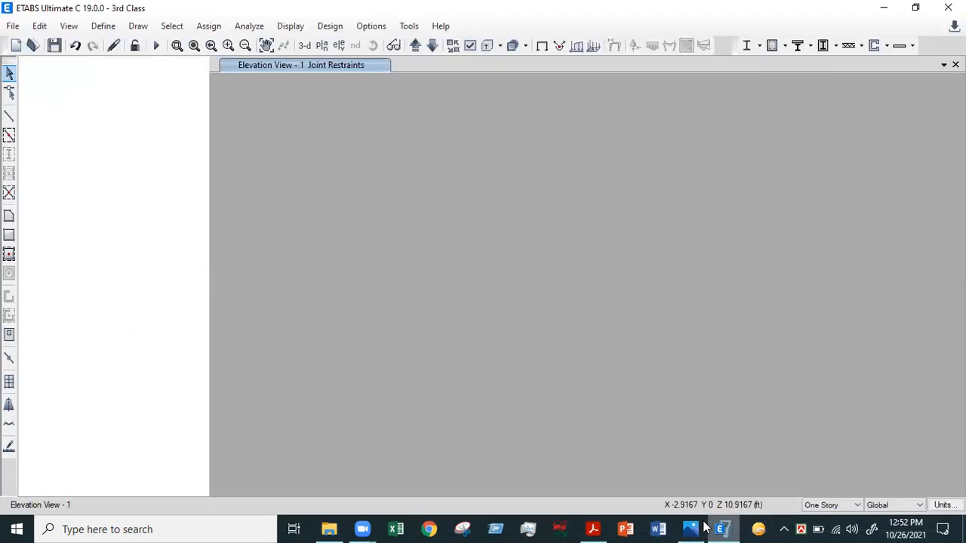
# Set up a distributed frame load of 2.8 kip/ft uniform in the Gravity direction for the Dead pattern and try to apply it
pyautogui.click(208, 26)
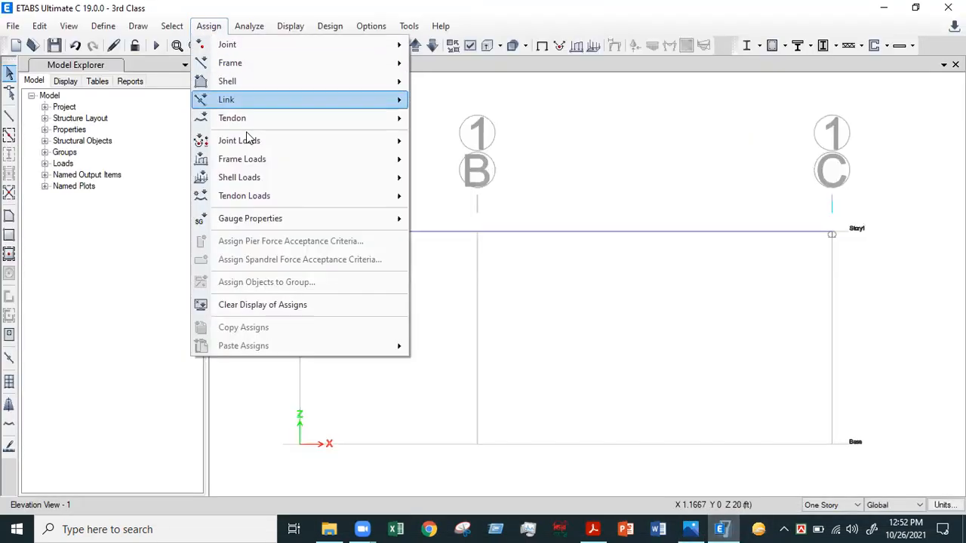
pyautogui.moveTo(334, 160)
pyautogui.click(464, 181)
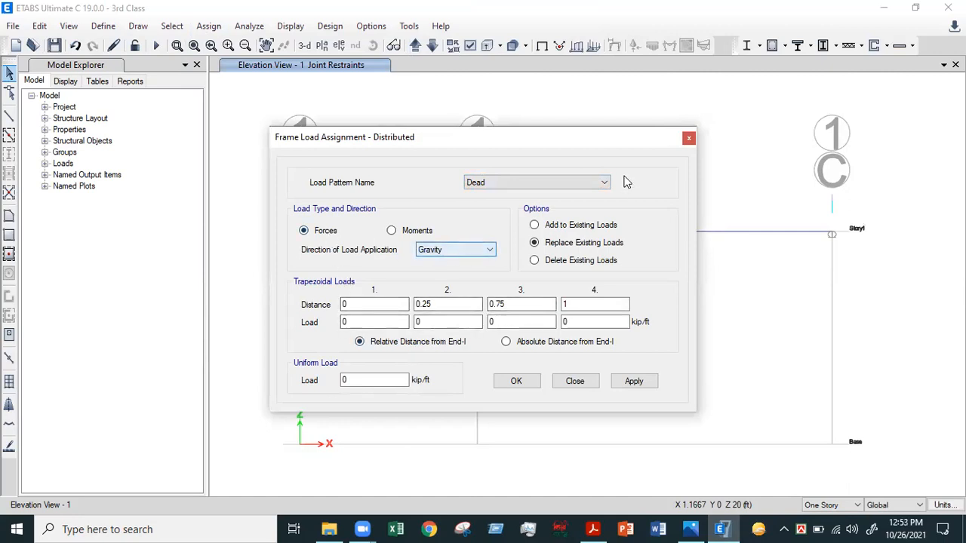
pyautogui.click(600, 183)
pyautogui.click(571, 182)
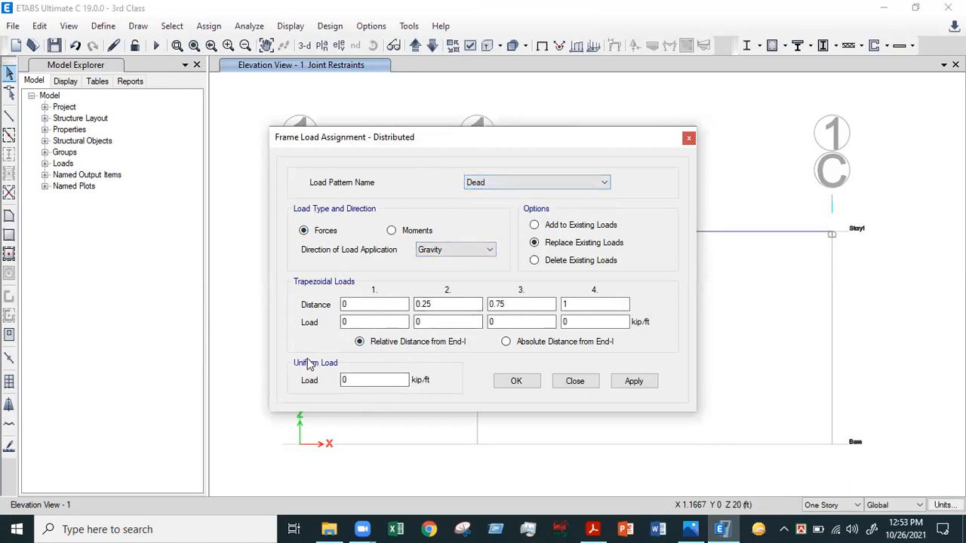
pyautogui.click(362, 381)
pyautogui.doubleClick(366, 380)
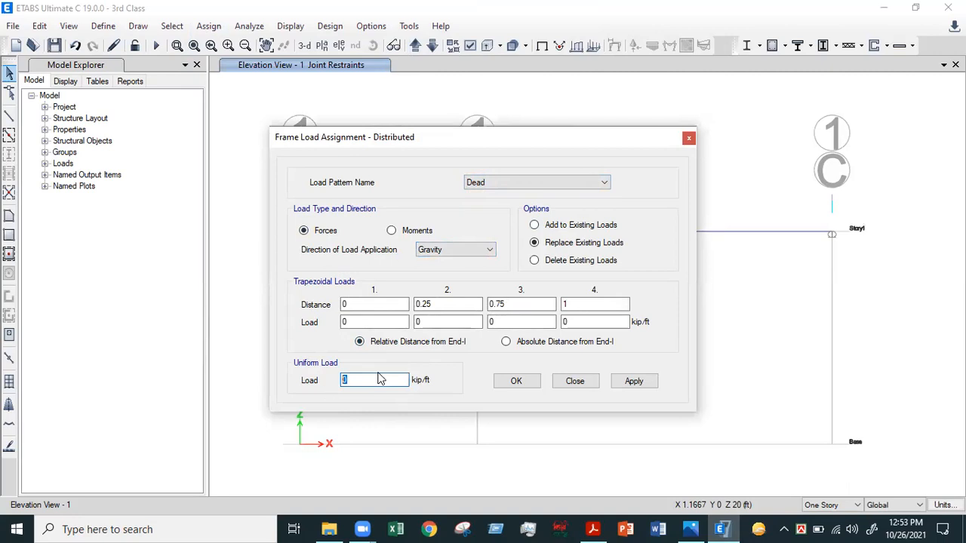
pyautogui.click(724, 529)
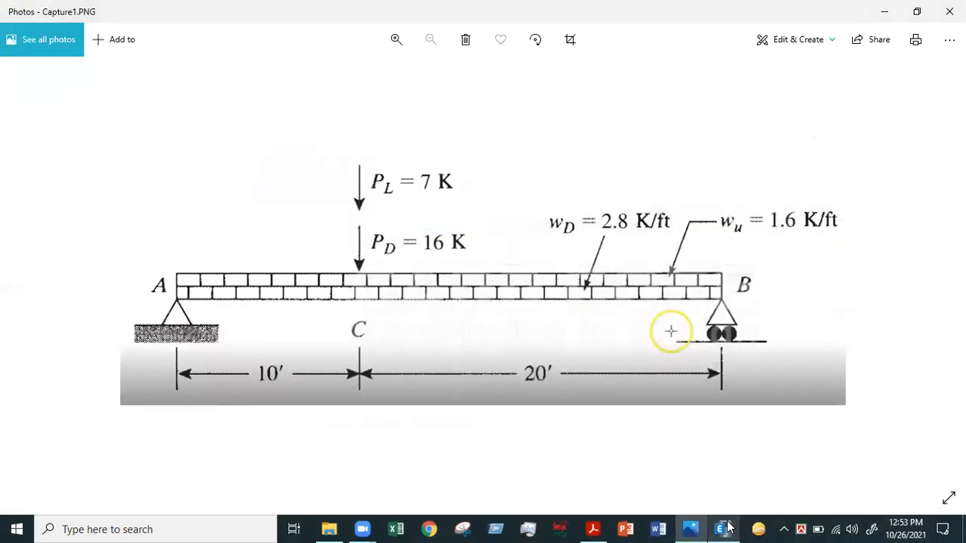
pyautogui.click(724, 529)
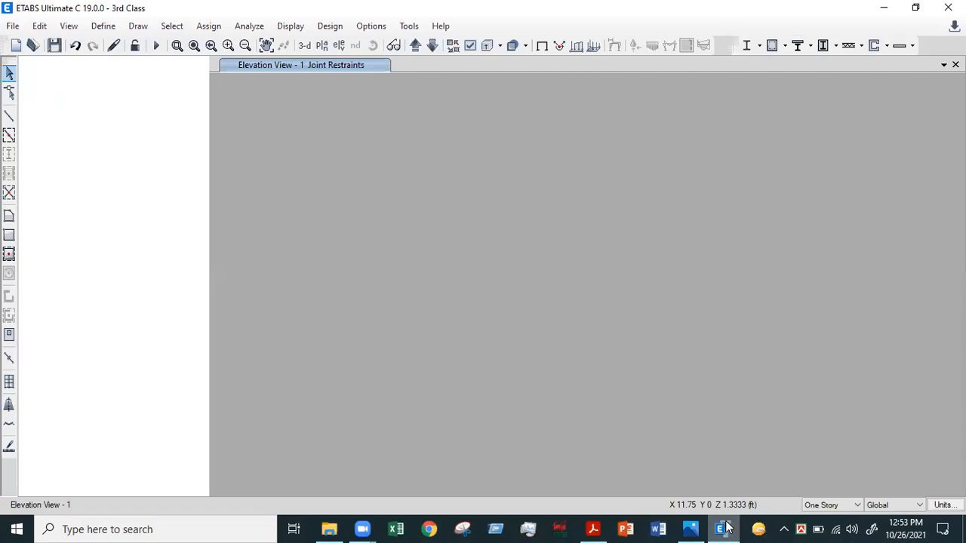
pyautogui.write('2.8')
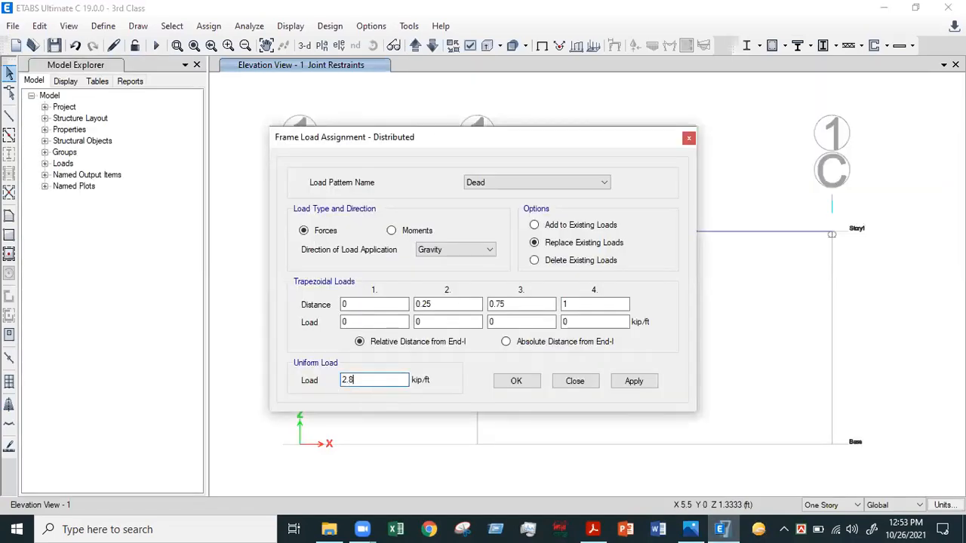
pyautogui.click(634, 383)
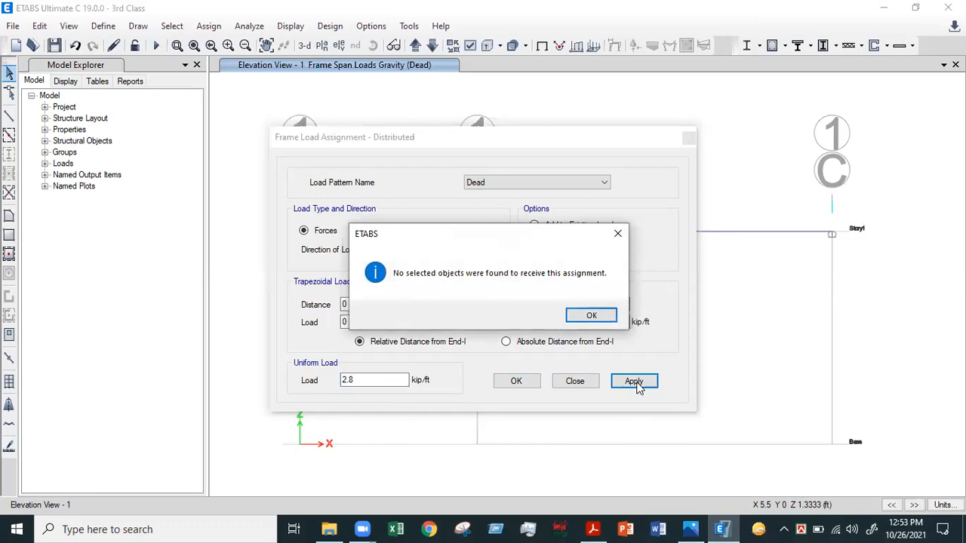
pyautogui.click(595, 313)
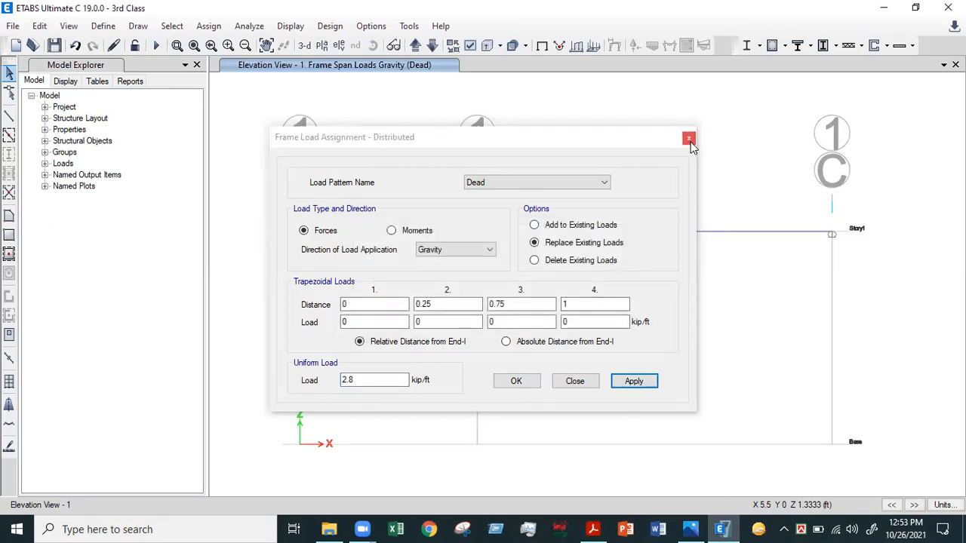
pyautogui.click(689, 138)
# Select both Story1 beam segments, A to B and B to C, and assign them the 2.8 kip/ft uniform Dead load
pyautogui.click(336, 233)
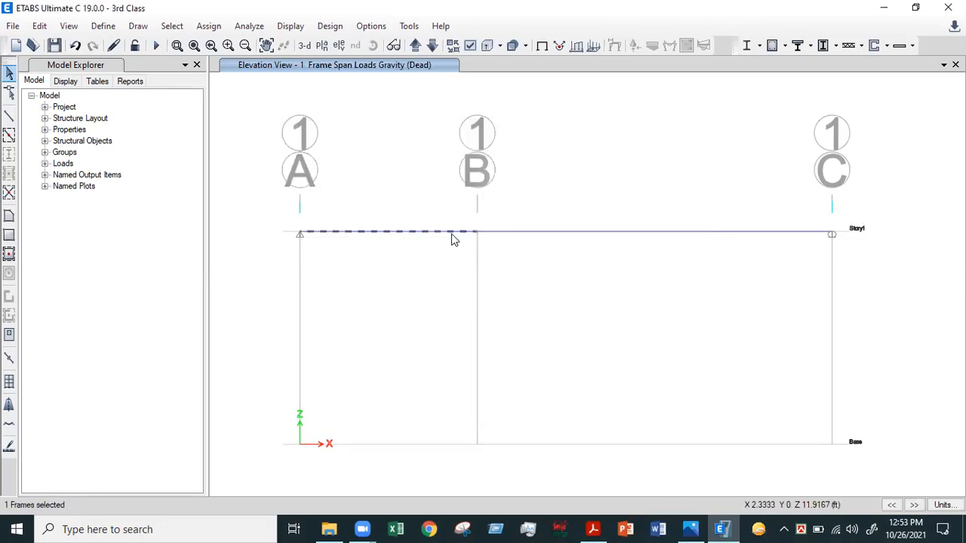
pyautogui.click(578, 233)
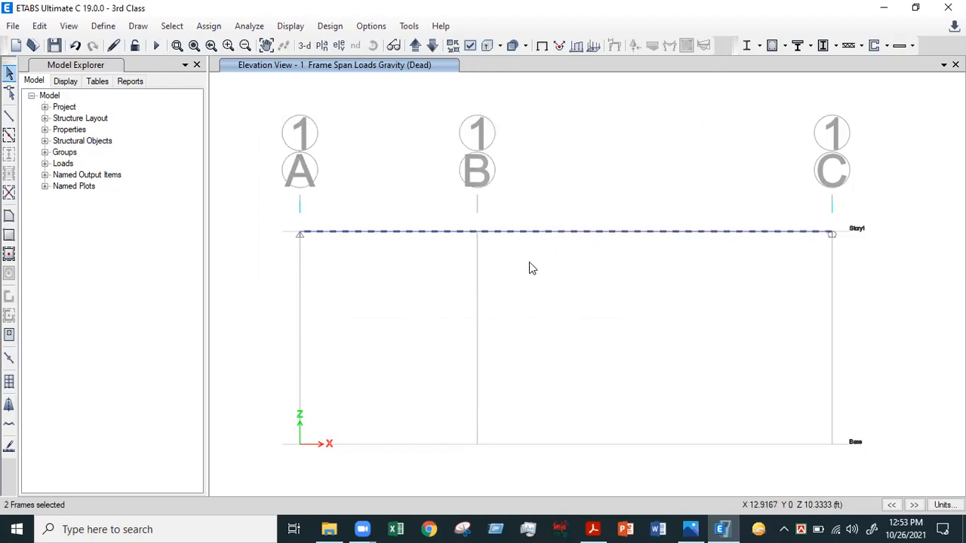
pyautogui.click(209, 26)
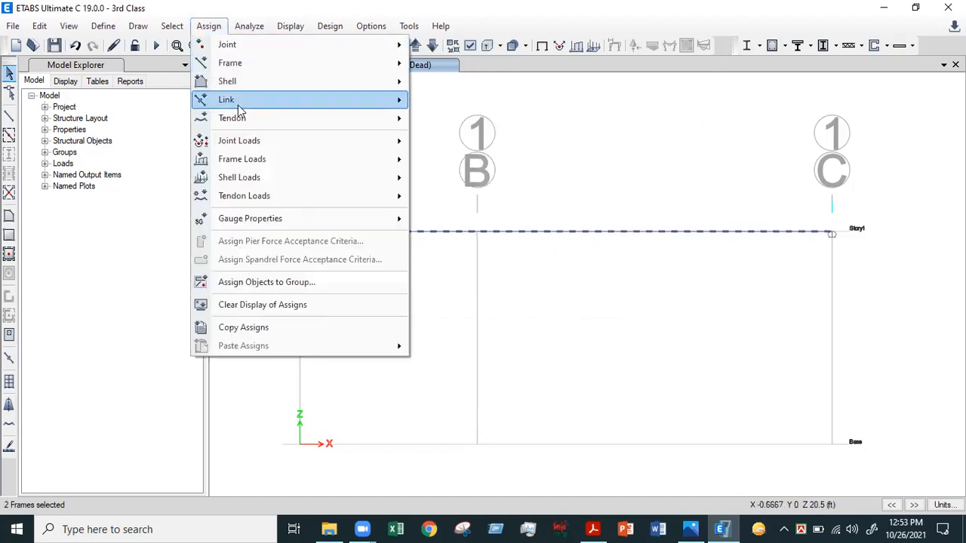
pyautogui.moveTo(280, 158)
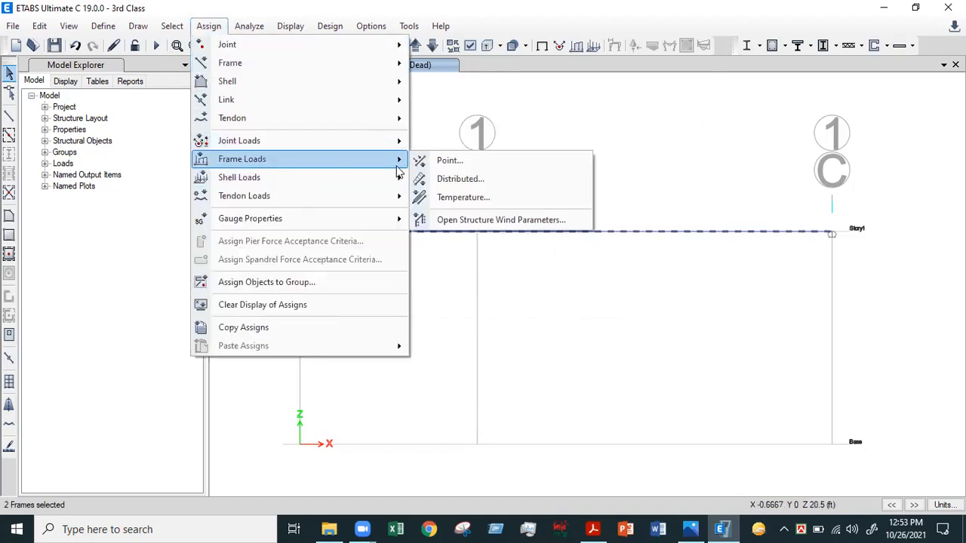
pyautogui.click(442, 179)
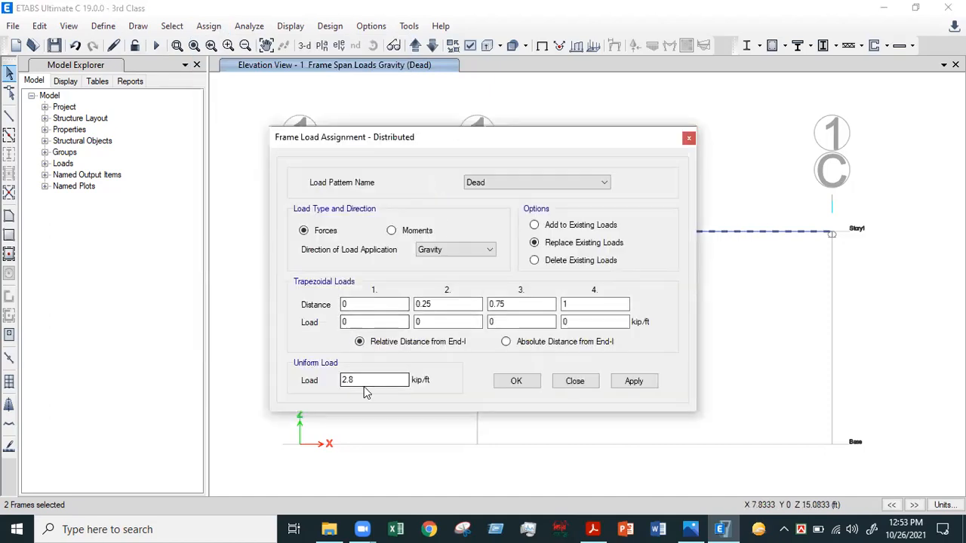
pyautogui.click(633, 383)
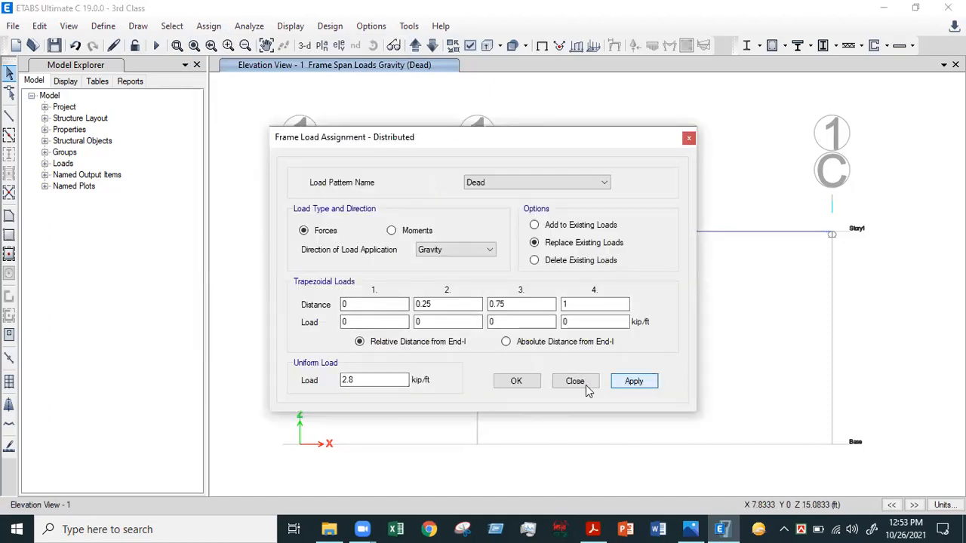
pyautogui.click(507, 382)
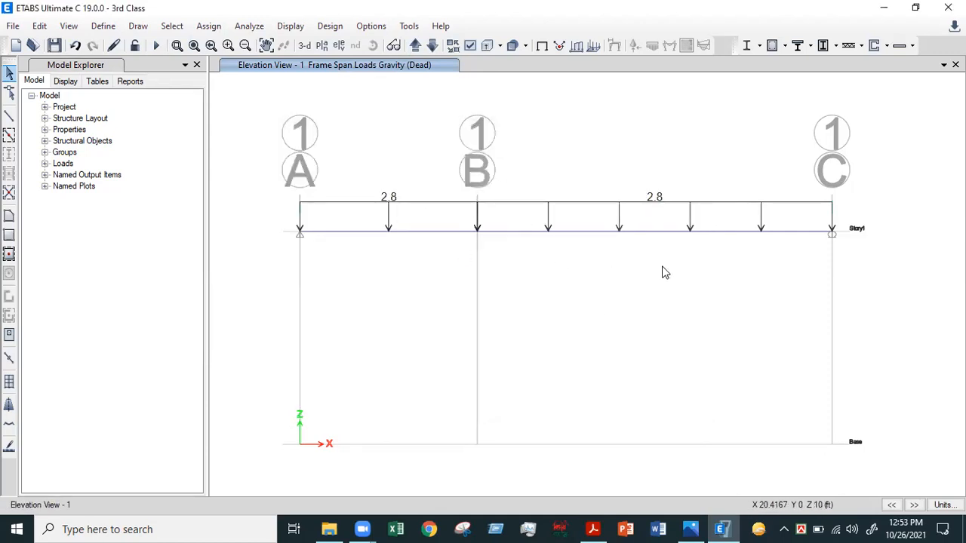
# Reselect both beam segments and assign them a uniform Live gravity load of 1.6 kip/ft, consulting the problem image for the value
pyautogui.click(449, 232)
pyautogui.click(666, 232)
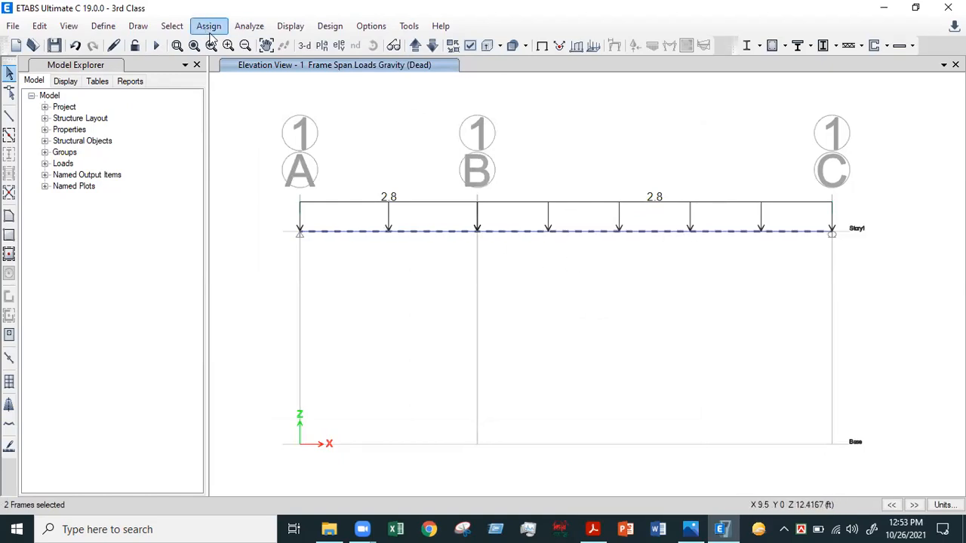
pyautogui.click(691, 529)
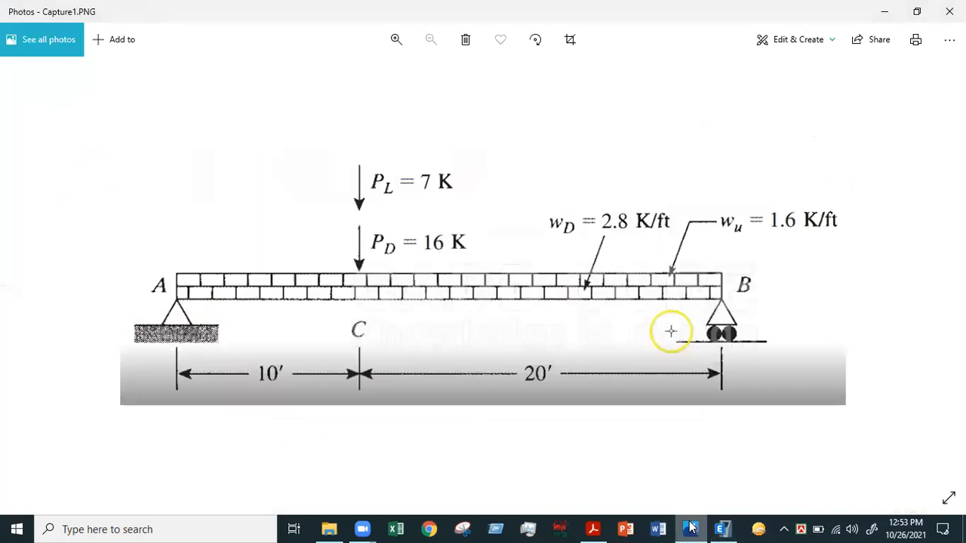
pyautogui.click(691, 529)
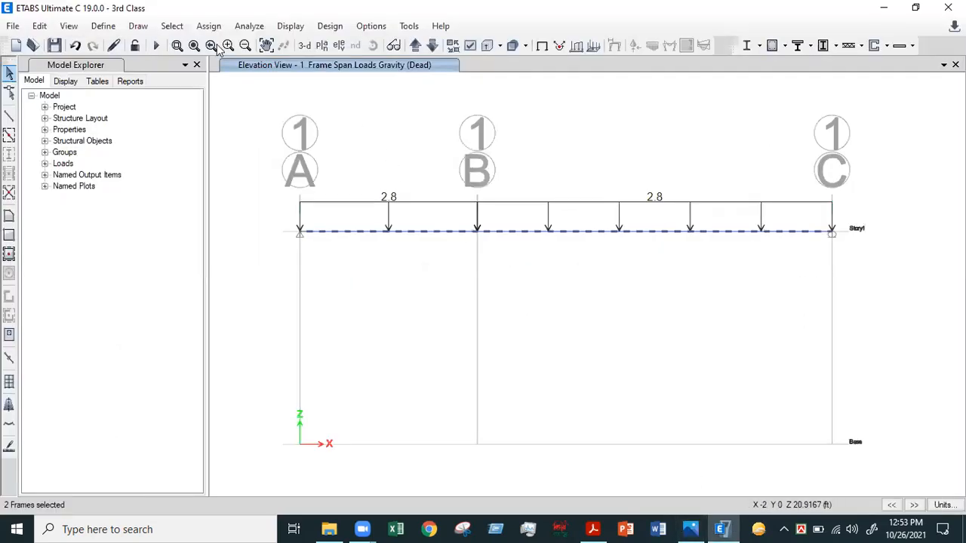
pyautogui.click(213, 27)
pyautogui.moveTo(249, 159)
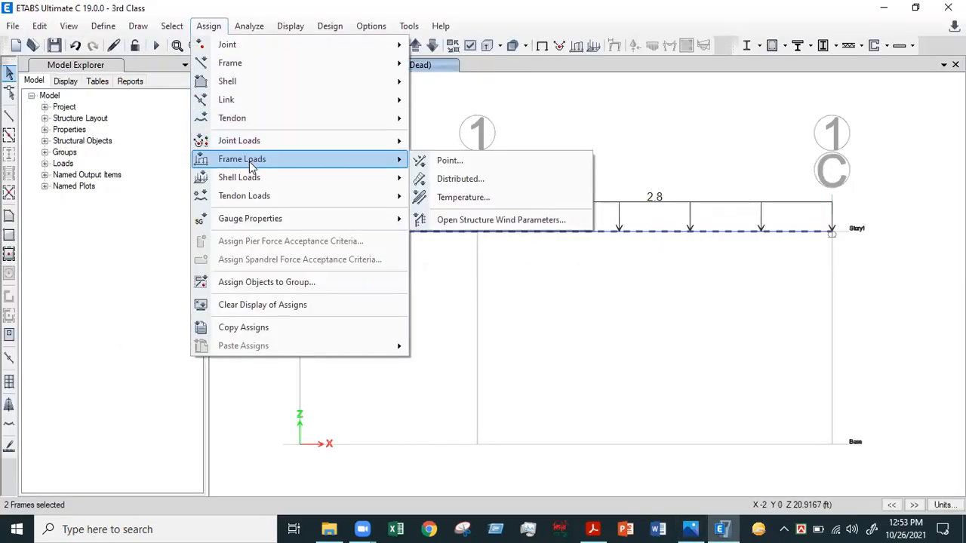
pyautogui.click(479, 181)
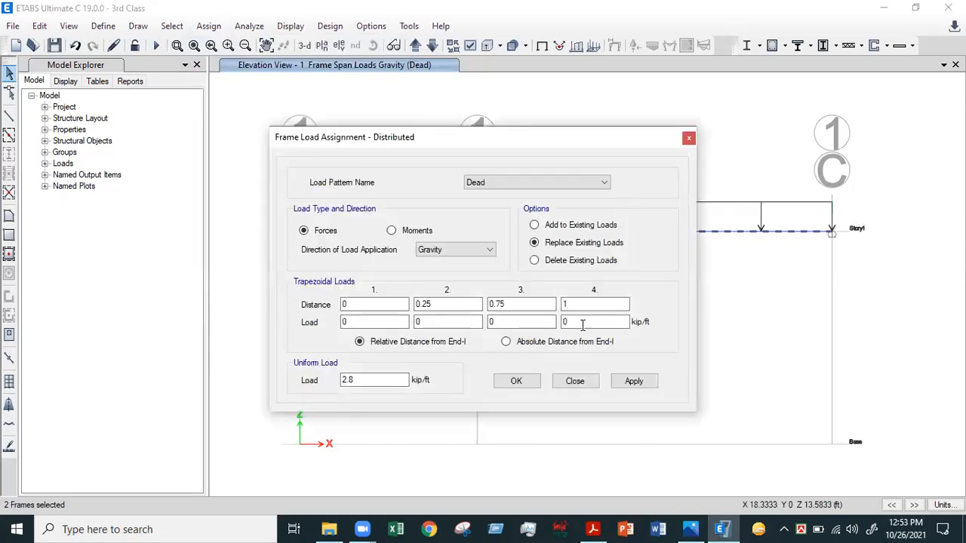
pyautogui.moveTo(366, 383); pyautogui.dragTo(313, 389)
pyautogui.write('1.6')
pyautogui.click(593, 183)
pyautogui.click(497, 206)
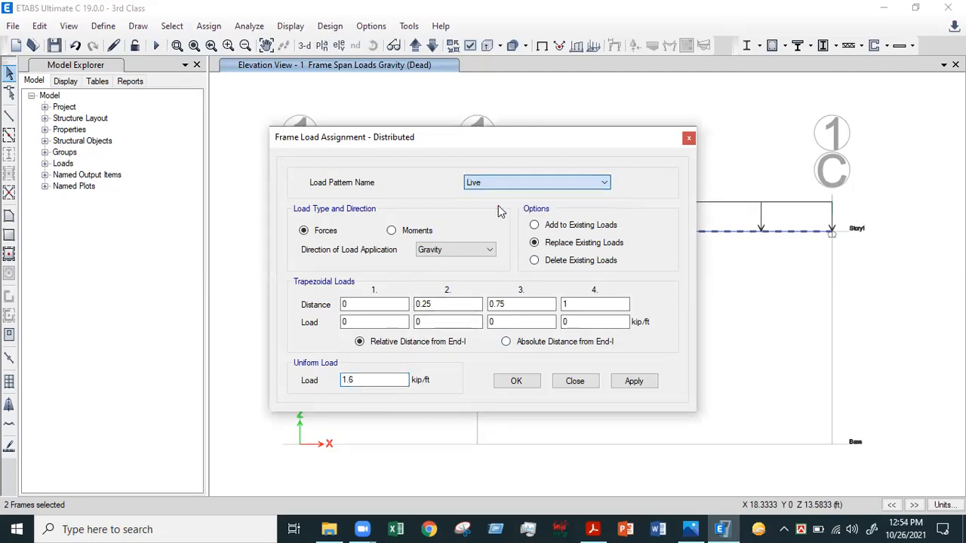
pyautogui.click(641, 382)
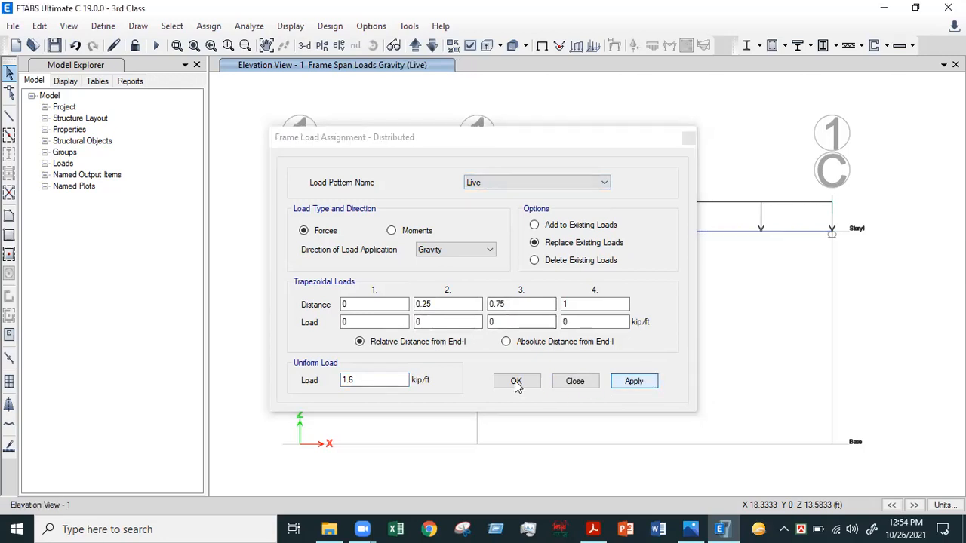
pyautogui.click(527, 389)
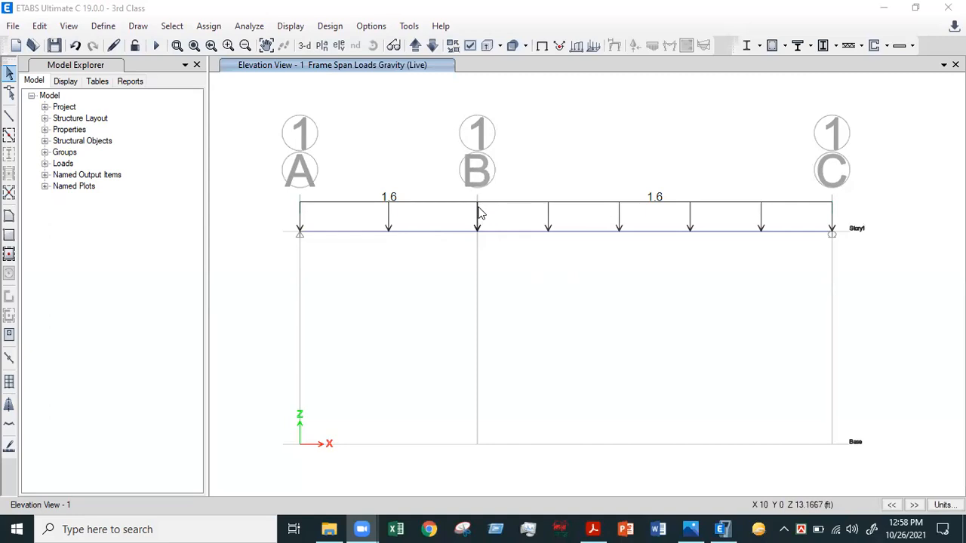
# Select the Story1 joint at grid B and check the point load values in the beam problem image in Photos, returning to ETABS
pyautogui.click(477, 230)
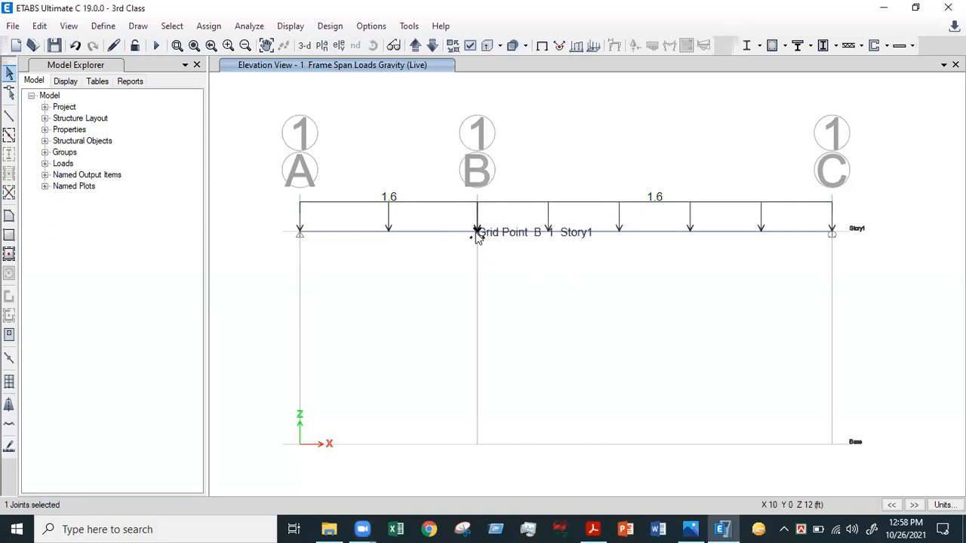
pyautogui.click(209, 25)
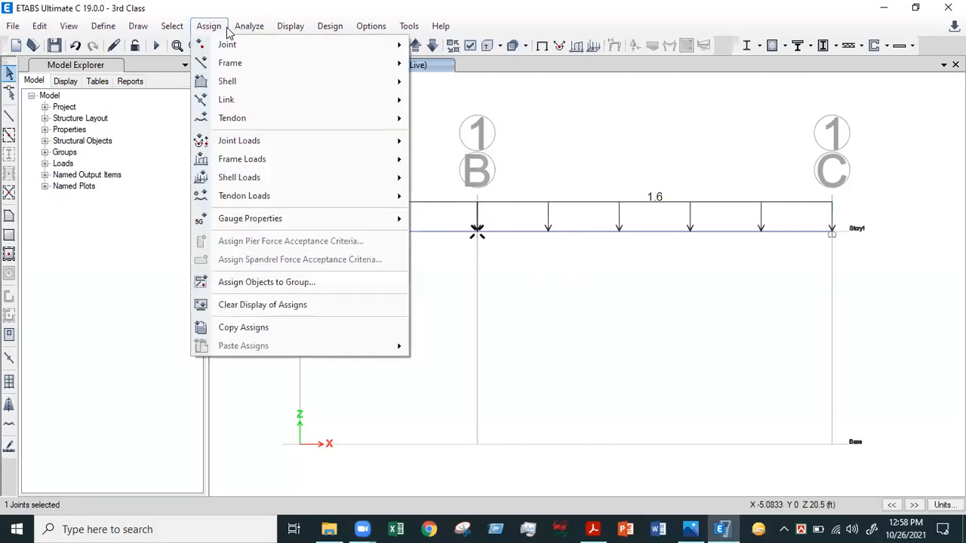
pyautogui.click(700, 528)
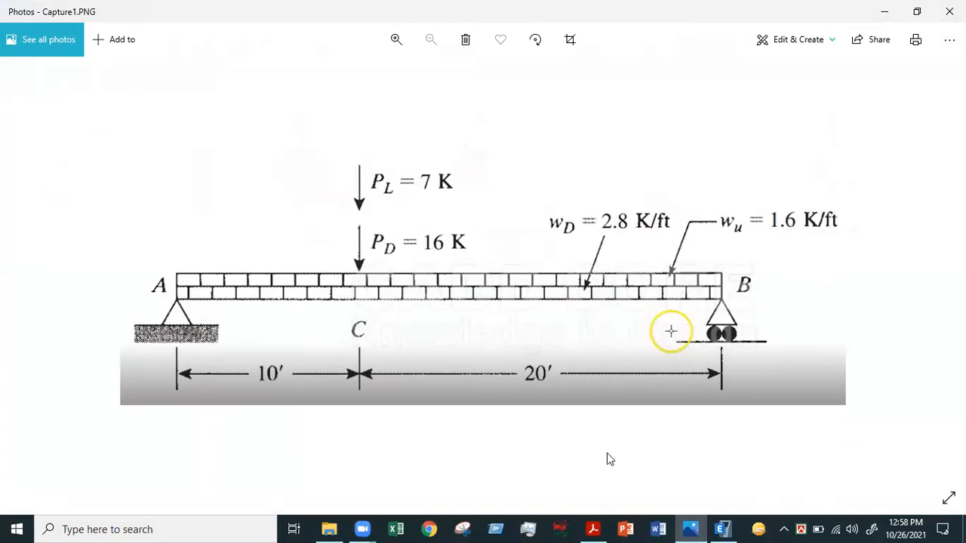
pyautogui.click(697, 529)
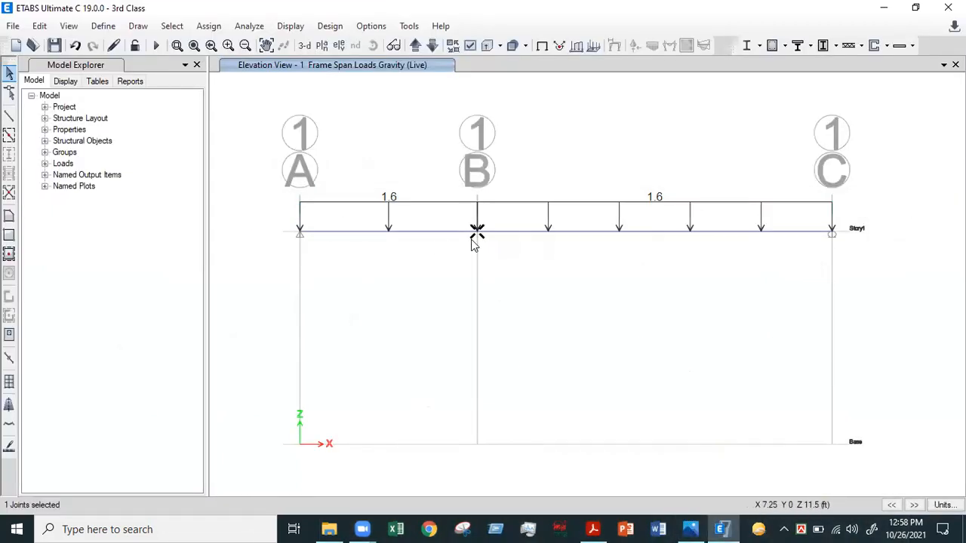
# Open the point frame load assignment for the Dead pattern in the Gravity direction and switch to absolute distance from End-I
pyautogui.click(223, 32)
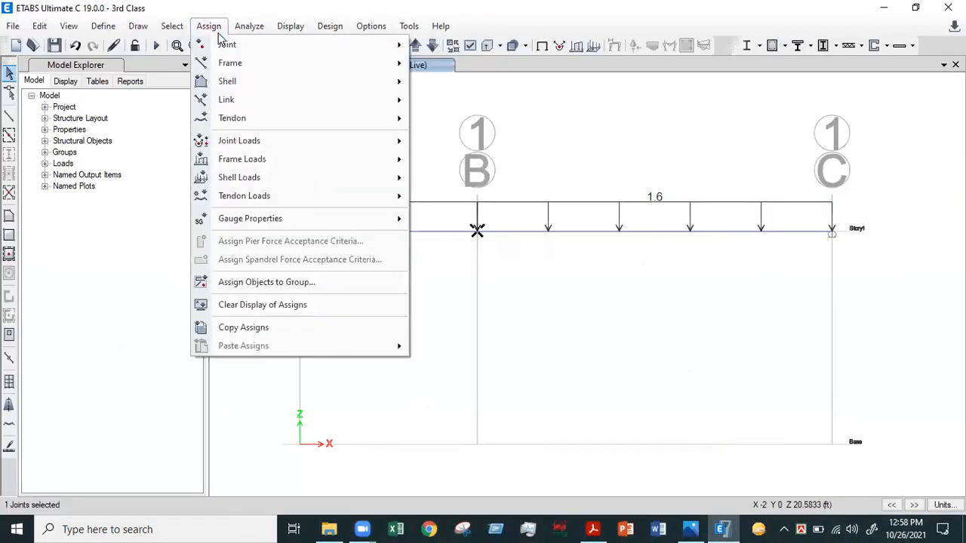
pyautogui.moveTo(254, 126)
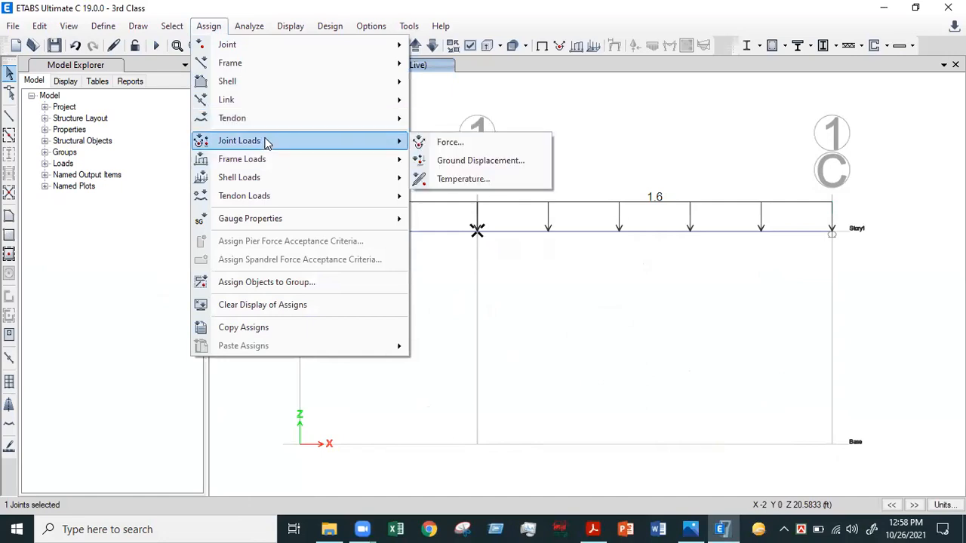
pyautogui.moveTo(341, 168)
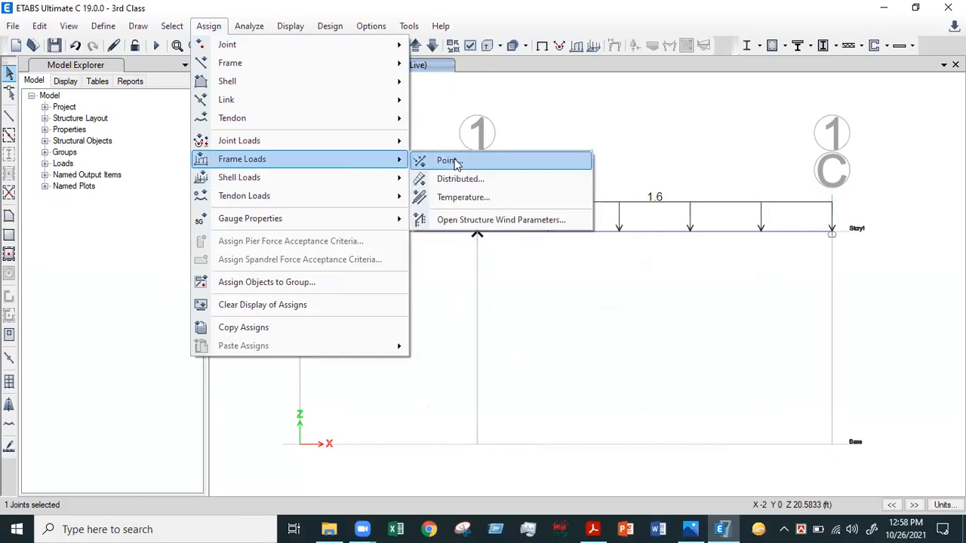
pyautogui.click(449, 161)
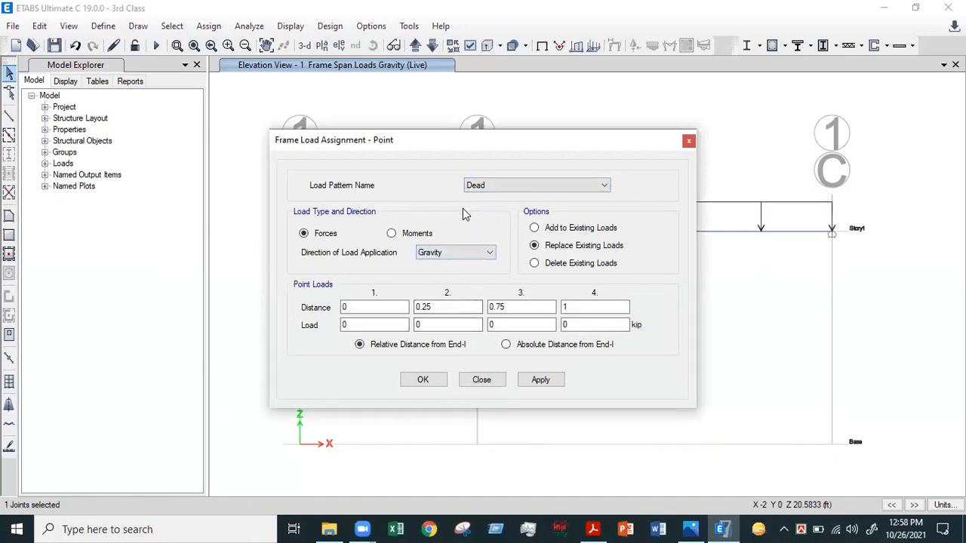
pyautogui.click(505, 185)
pyautogui.click(504, 185)
pyautogui.click(465, 252)
pyautogui.click(464, 254)
pyautogui.click(367, 308)
pyautogui.click(506, 344)
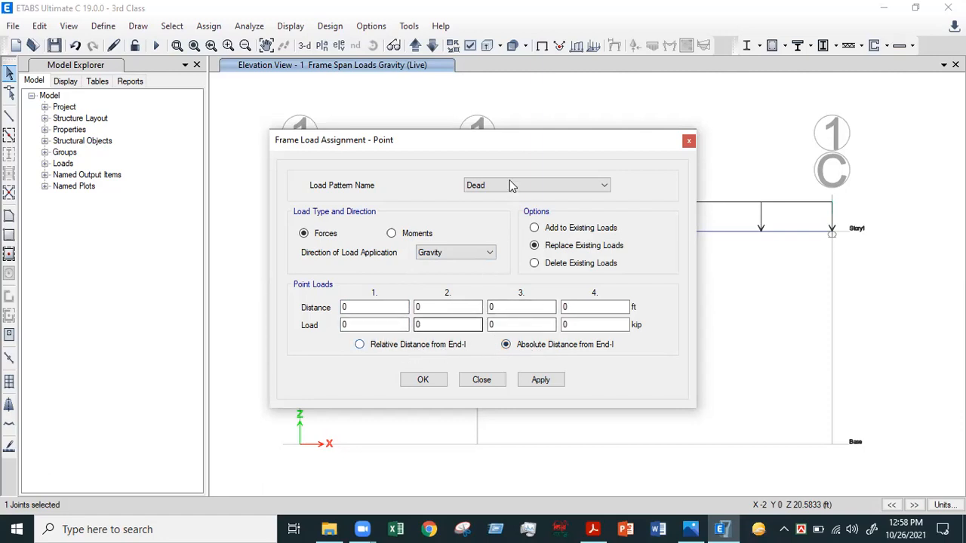
# Set the first point load to 16 kip, consulting the beam problem image in Photos for the value
pyautogui.moveTo(517, 144); pyautogui.dragTo(668, 181)
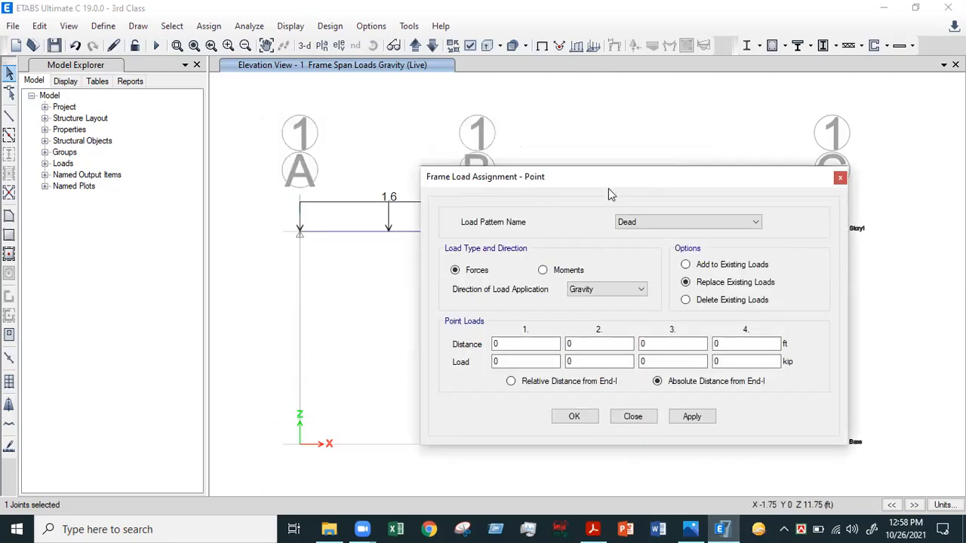
pyautogui.moveTo(578, 185); pyautogui.dragTo(553, 191)
pyautogui.click(479, 350)
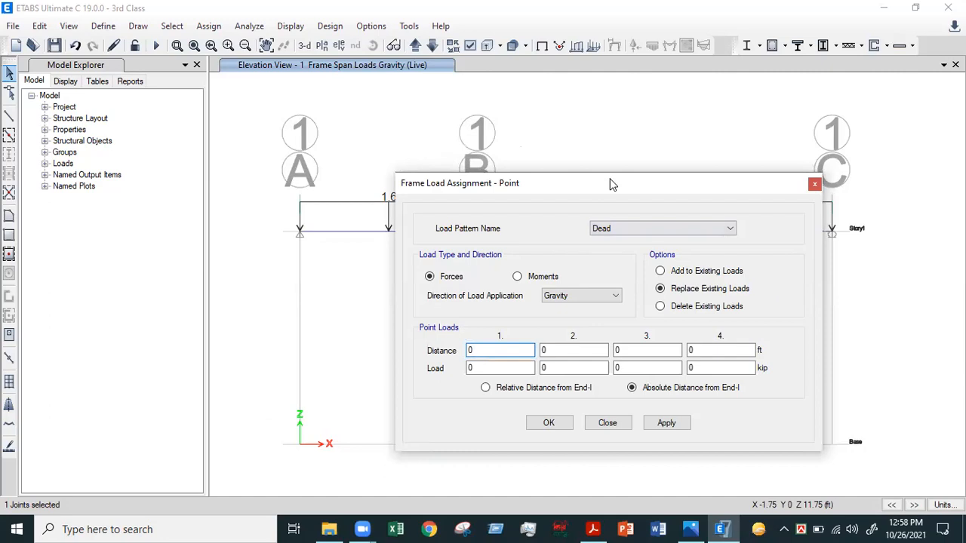
pyautogui.moveTo(612, 184); pyautogui.dragTo(609, 173)
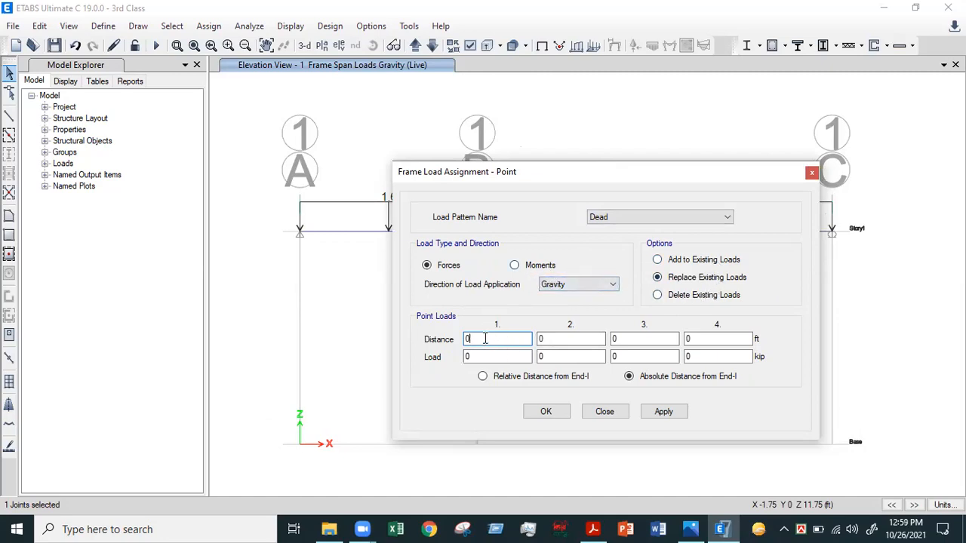
pyautogui.moveTo(495, 356); pyautogui.dragTo(418, 366)
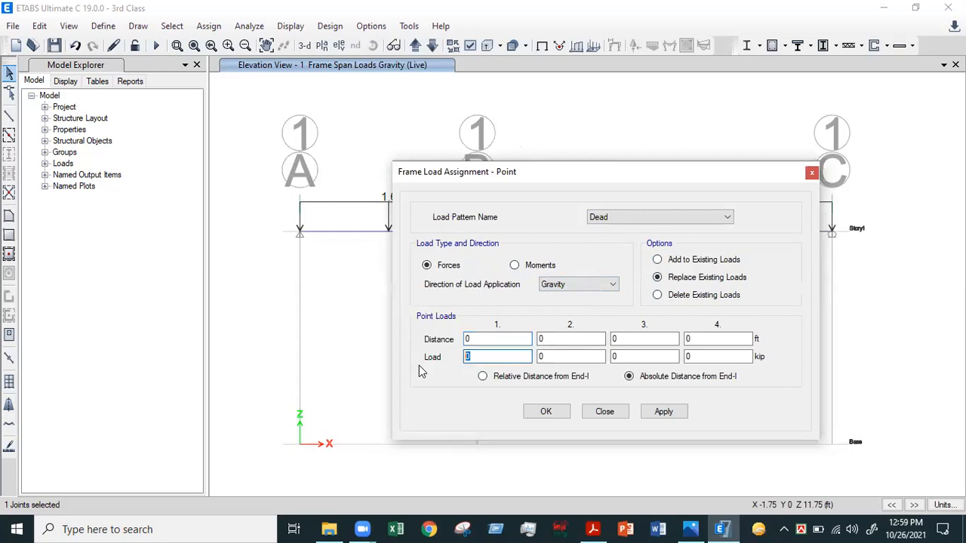
pyautogui.write('10')
pyautogui.click(691, 528)
pyautogui.click(691, 528)
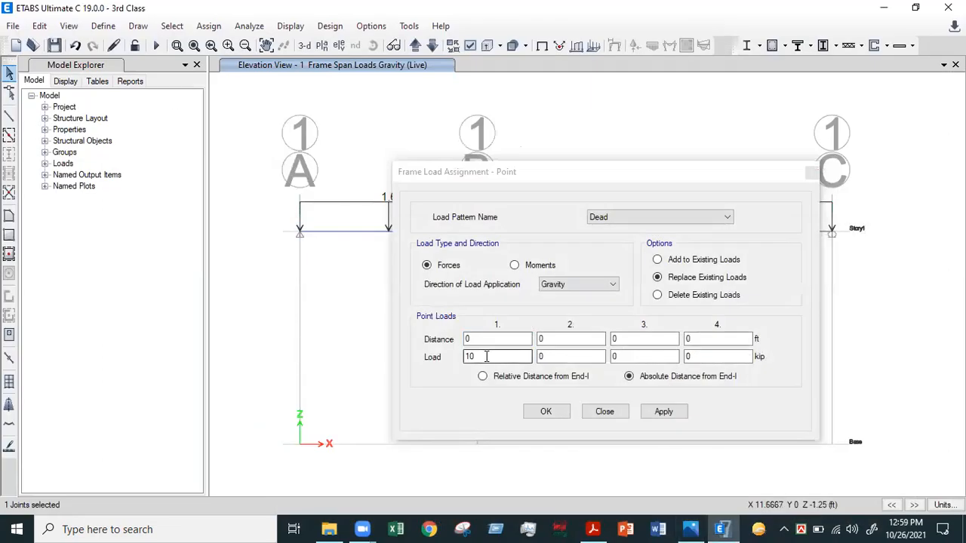
pyautogui.write('6')
# Set the first load's absolute distance to 10 ft, try to apply the 16 kip Dead point load, and close the assignment
pyautogui.moveTo(498, 339); pyautogui.dragTo(446, 338)
pyautogui.write('10')
pyautogui.click(540, 377)
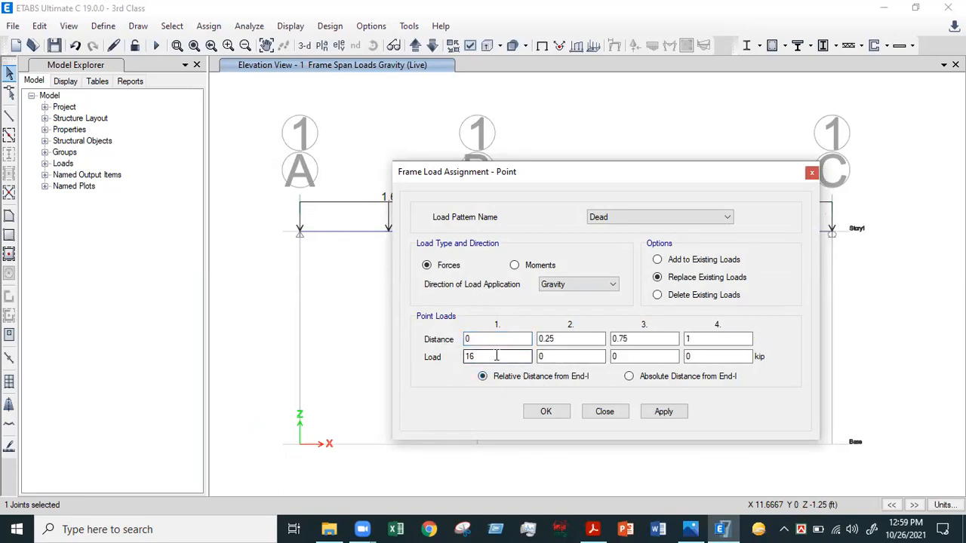
pyautogui.click(496, 338)
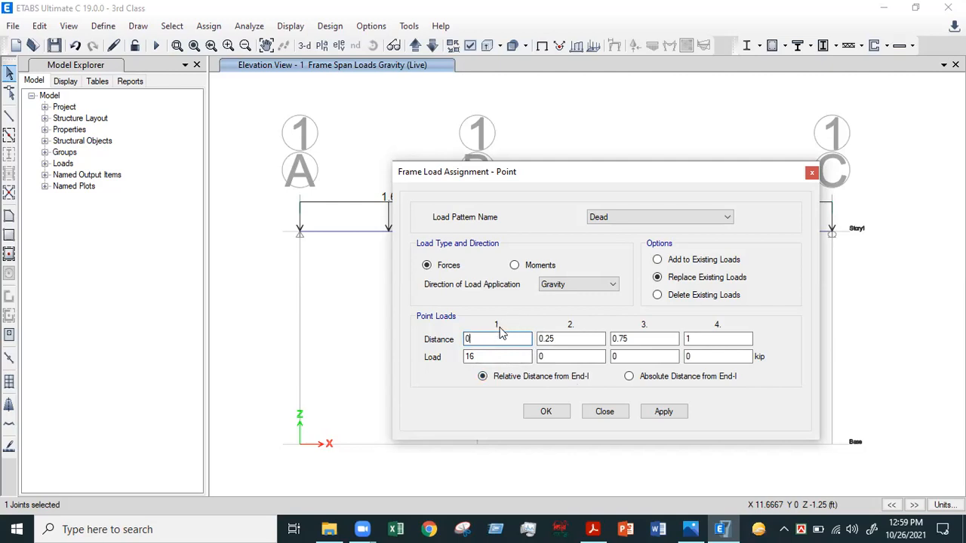
pyautogui.doubleClick(474, 338)
pyautogui.click(664, 379)
pyautogui.write('10')
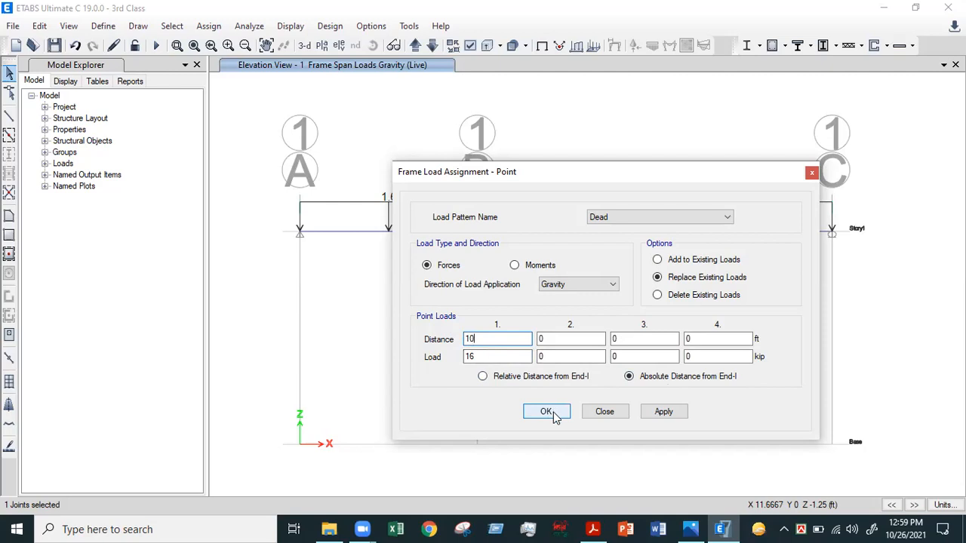
pyautogui.click(659, 412)
pyautogui.click(553, 413)
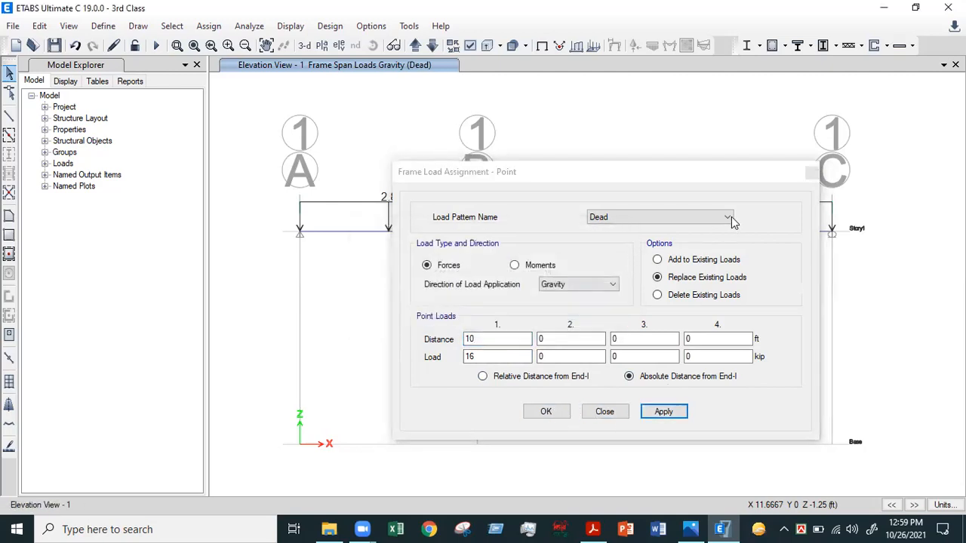
pyautogui.click(812, 172)
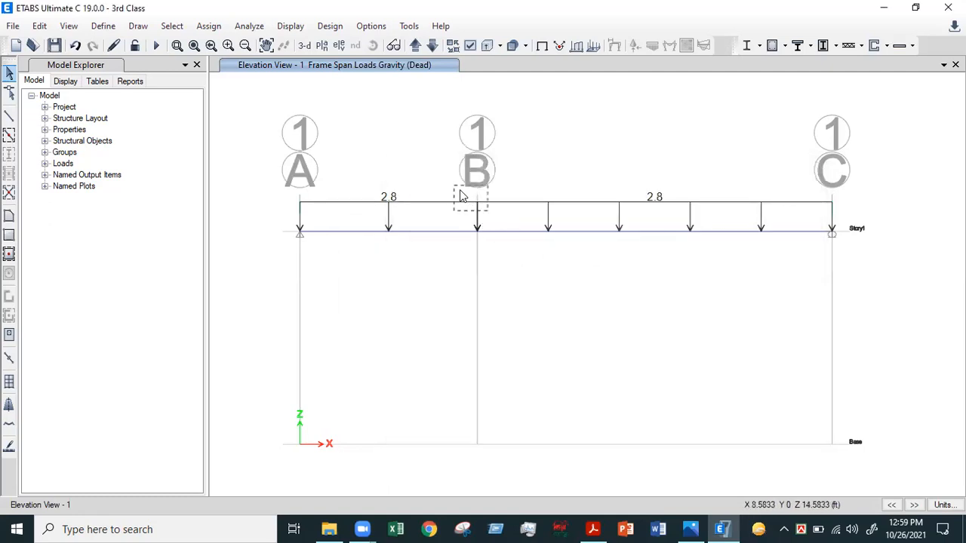
# Reselect the joint at grid B and try to assign a 16 kip Dead point frame load at an absolute distance of 0 ft
pyautogui.click(476, 231)
pyautogui.click(477, 231)
pyautogui.click(477, 232)
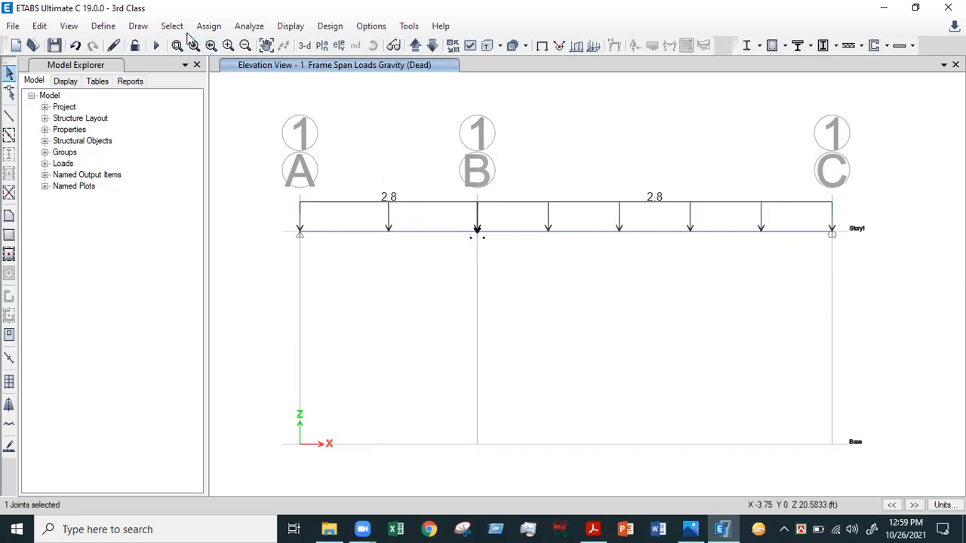
pyautogui.click(171, 26)
pyautogui.moveTo(202, 28)
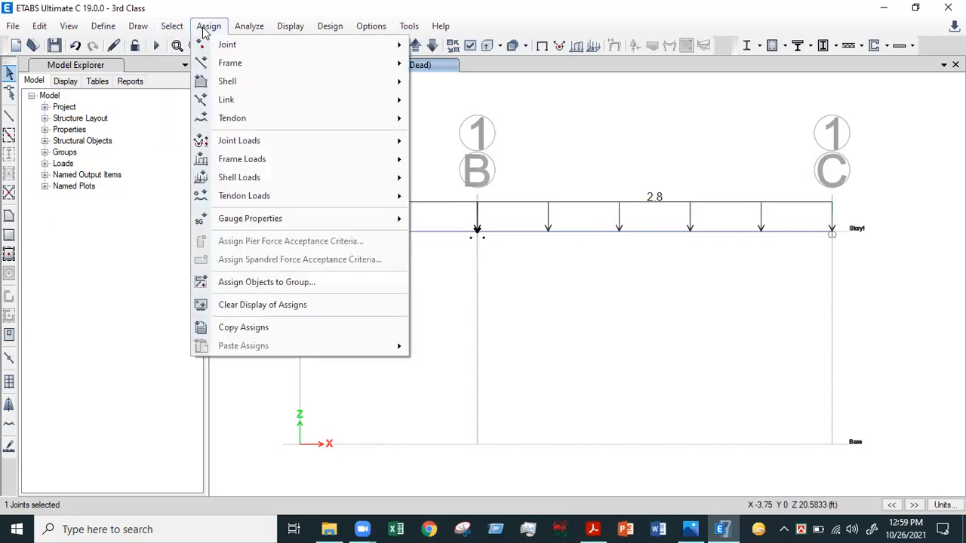
pyautogui.moveTo(235, 160)
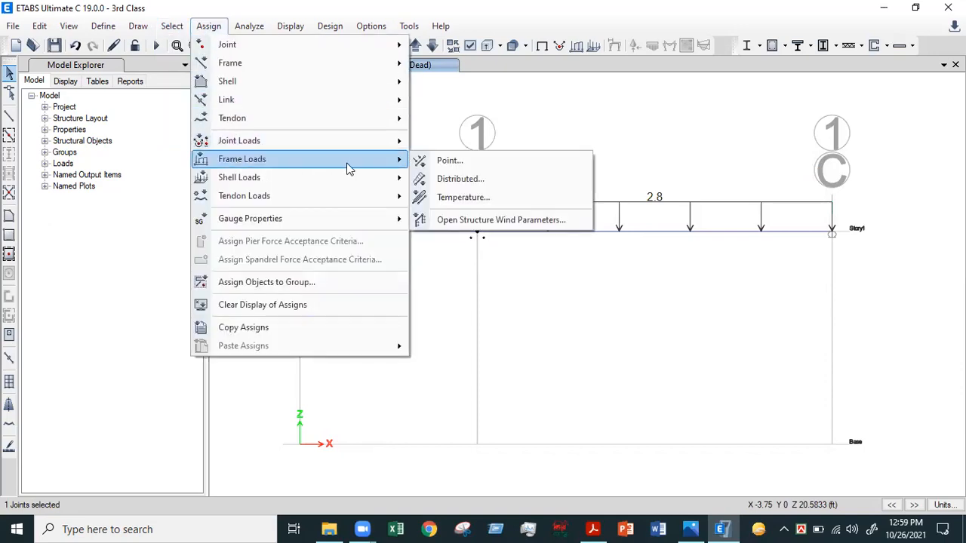
pyautogui.click(448, 162)
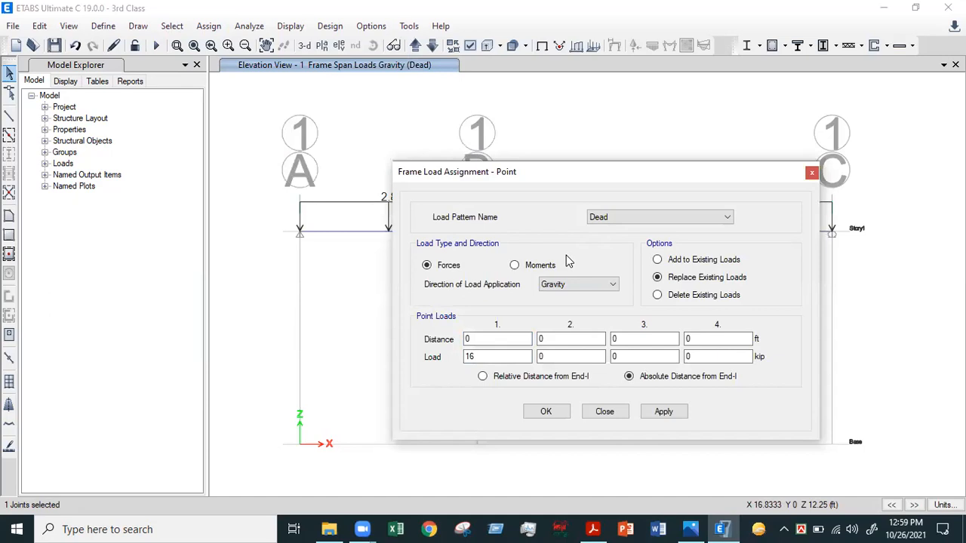
pyautogui.click(490, 341)
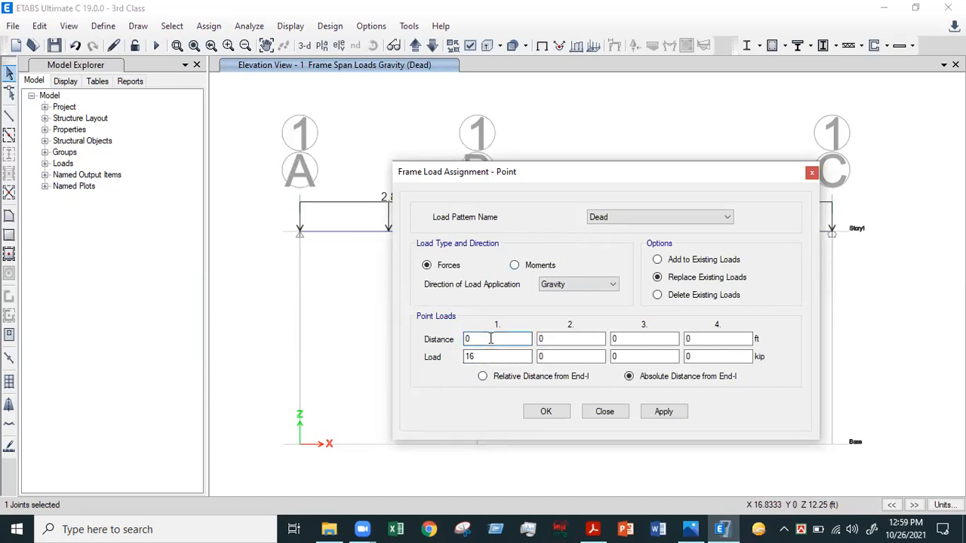
pyautogui.click(663, 411)
pyautogui.click(546, 411)
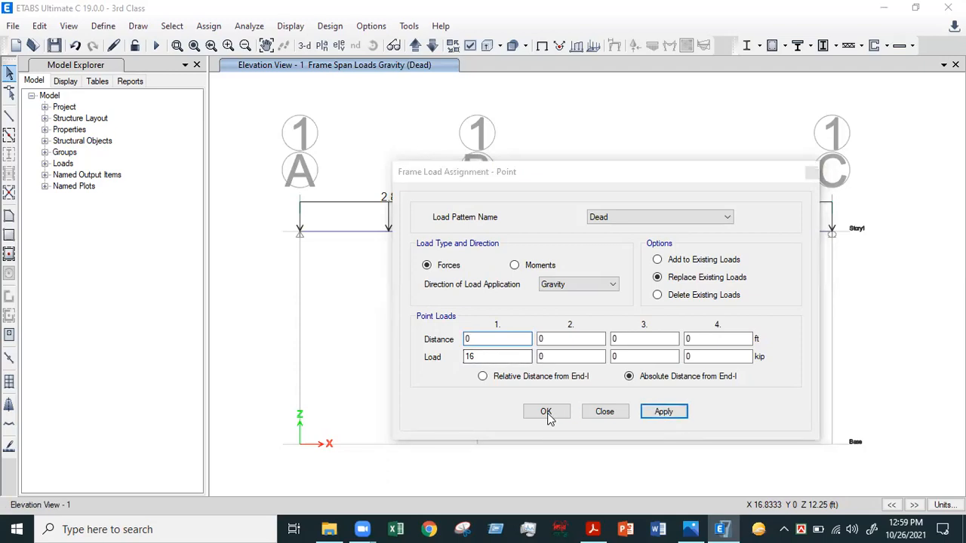
pyautogui.click(591, 315)
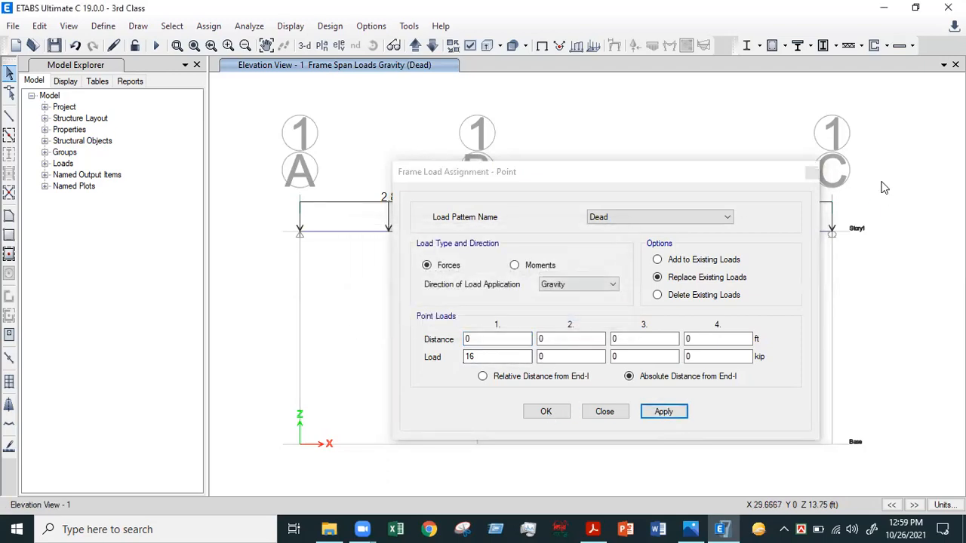
pyautogui.click(813, 173)
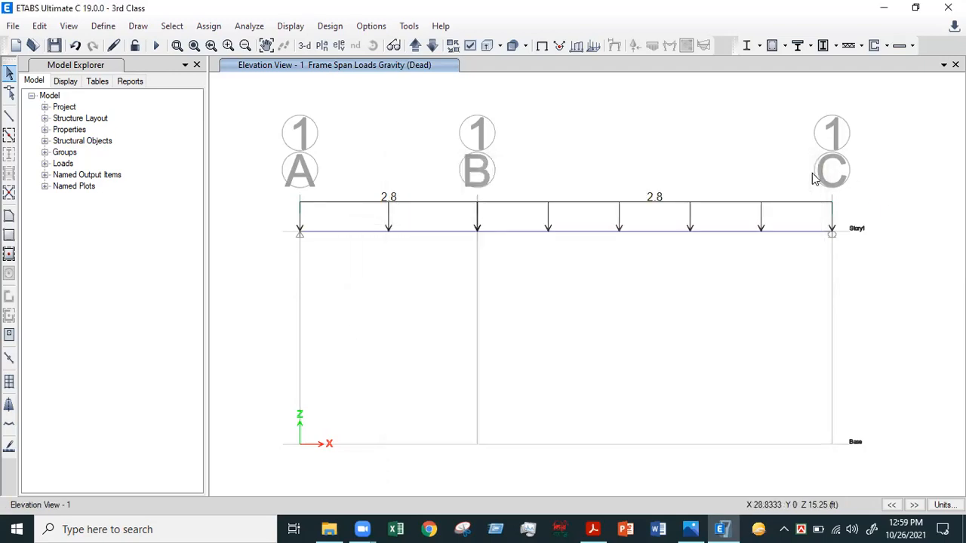
# Assign a Dead joint force of -10 kip in Global Z to the Story1 joint at grid B
pyautogui.click(476, 233)
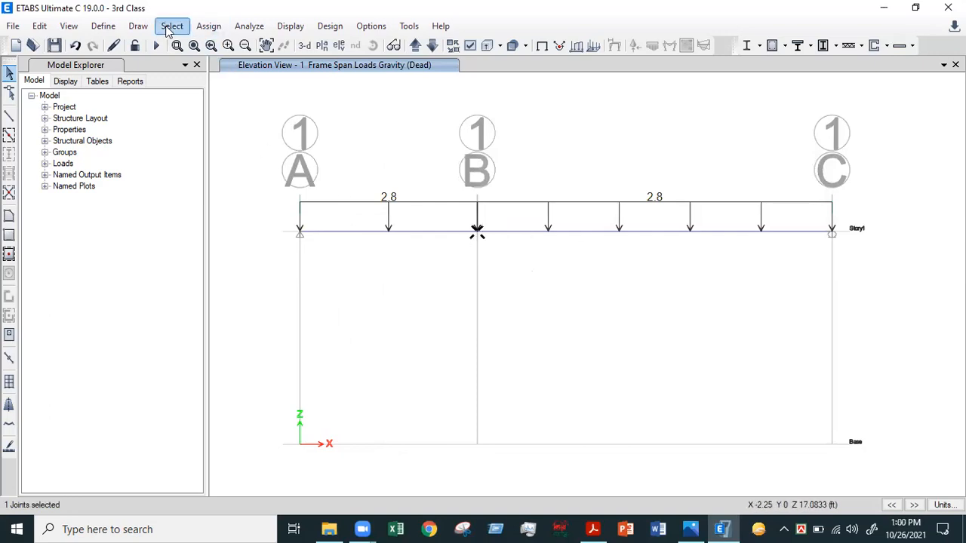
pyautogui.click(208, 26)
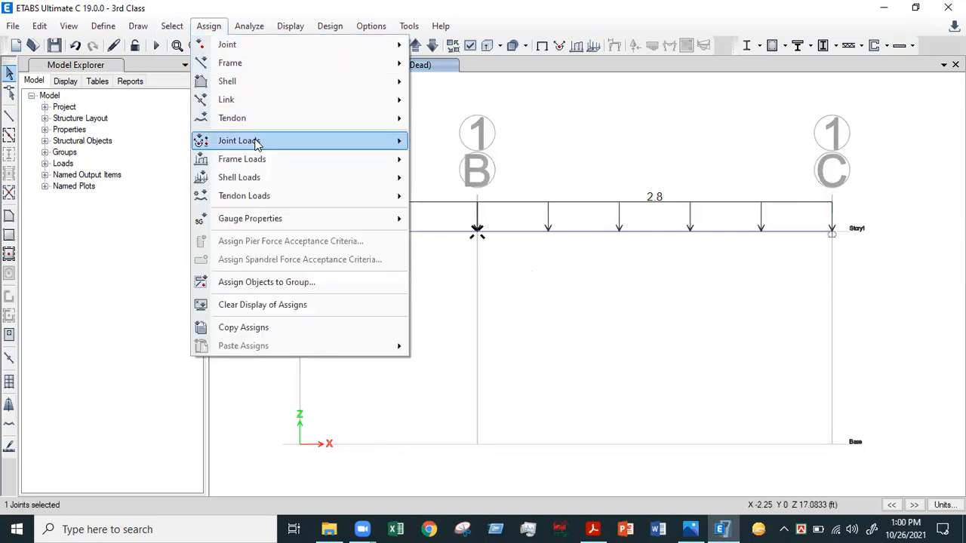
pyautogui.moveTo(251, 142)
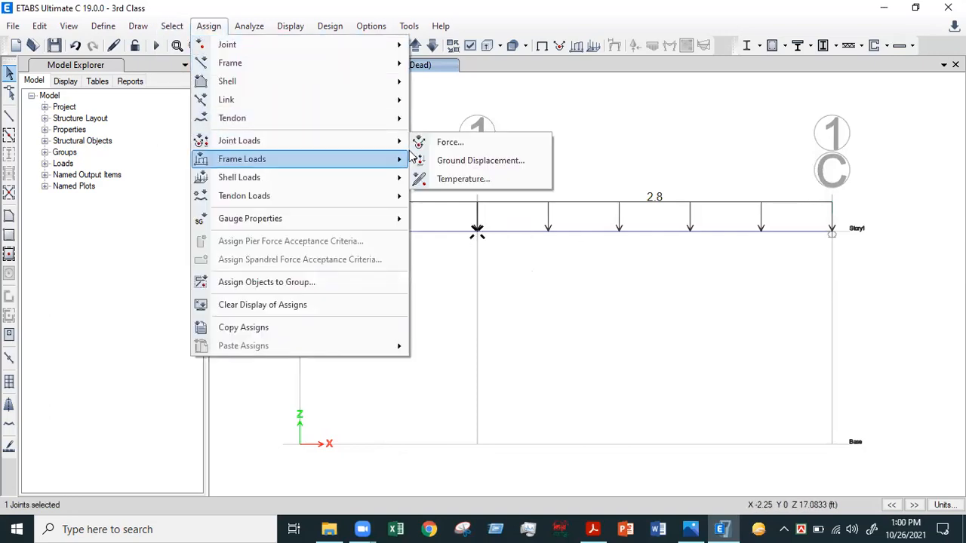
pyautogui.click(451, 143)
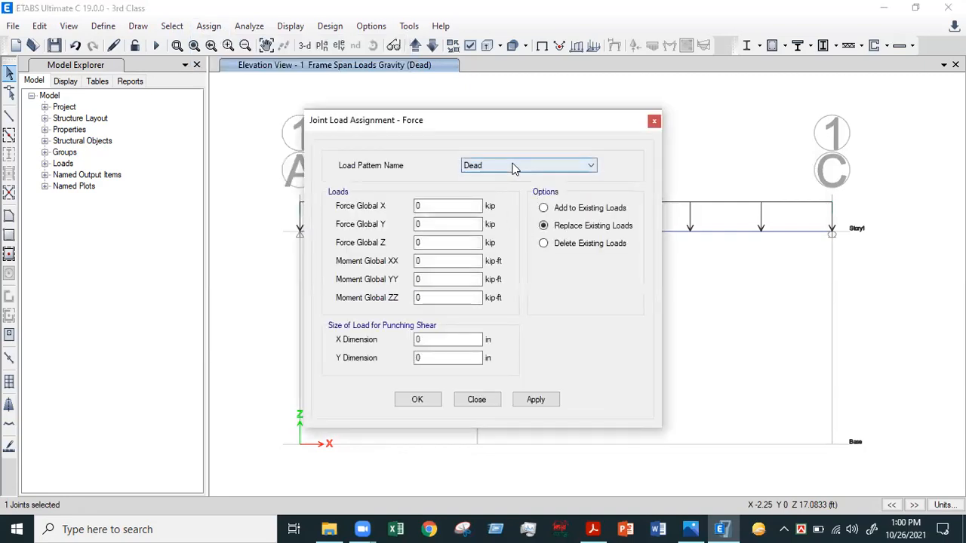
pyautogui.click(442, 223)
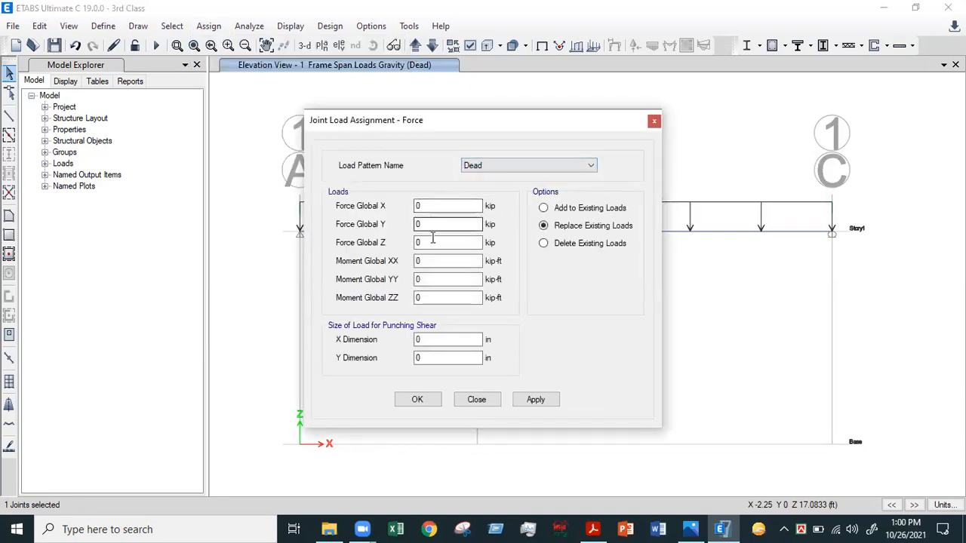
pyautogui.click(444, 206)
pyautogui.click(445, 241)
pyautogui.moveTo(448, 242); pyautogui.dragTo(393, 252)
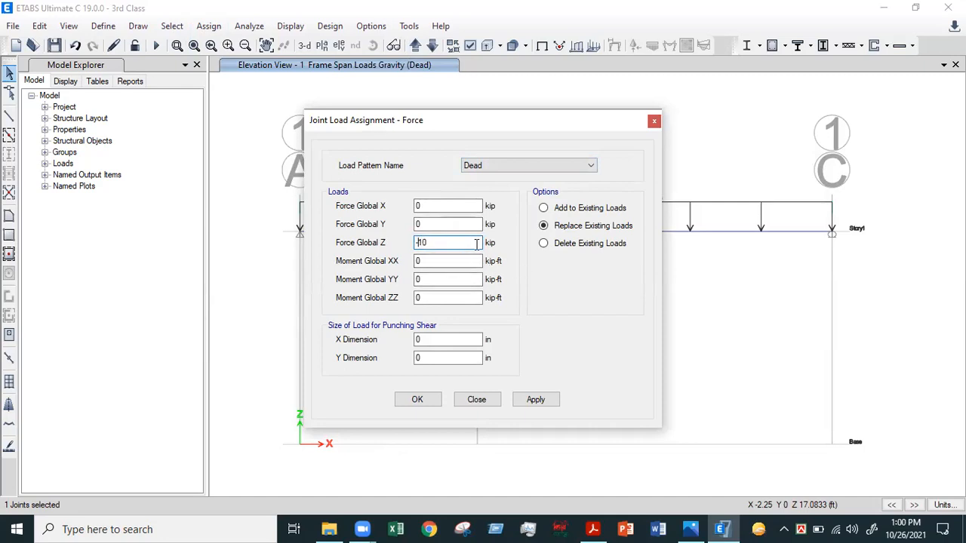
pyautogui.click(534, 399)
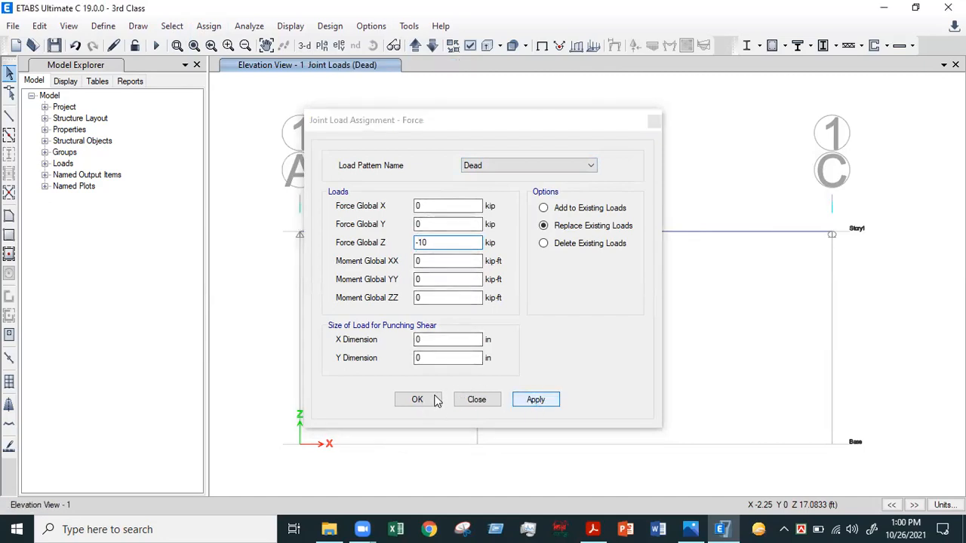
pyautogui.click(417, 400)
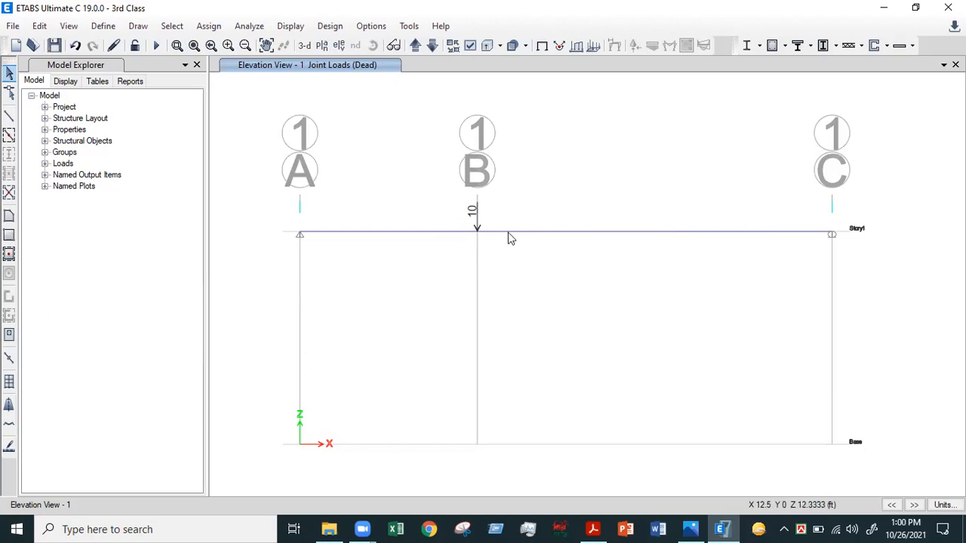
# Assign a Live joint force of -7 kip in Global Z to the Story1 joint at grid B, consulting the beam problem image in Photos
pyautogui.moveTo(453, 216); pyautogui.dragTo(521, 265)
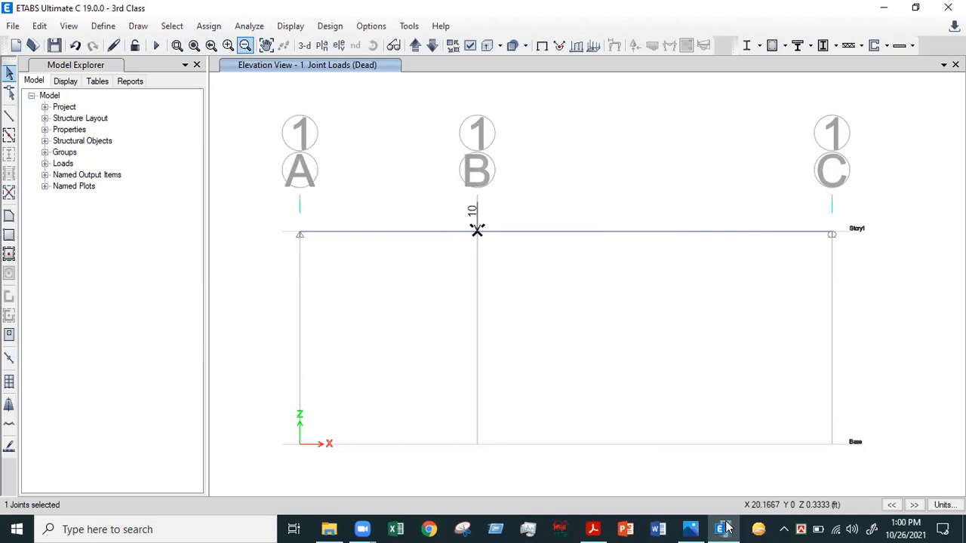
pyautogui.click(694, 529)
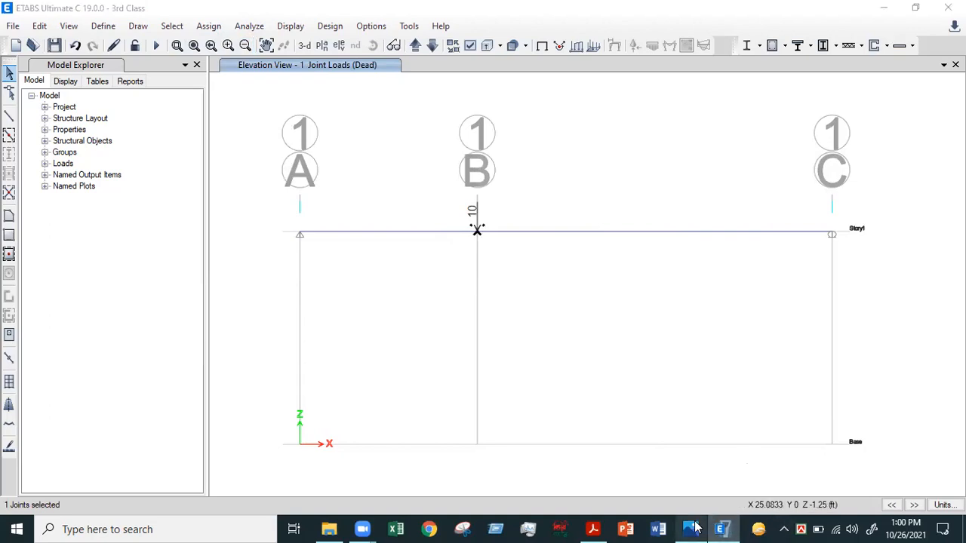
pyautogui.click(694, 529)
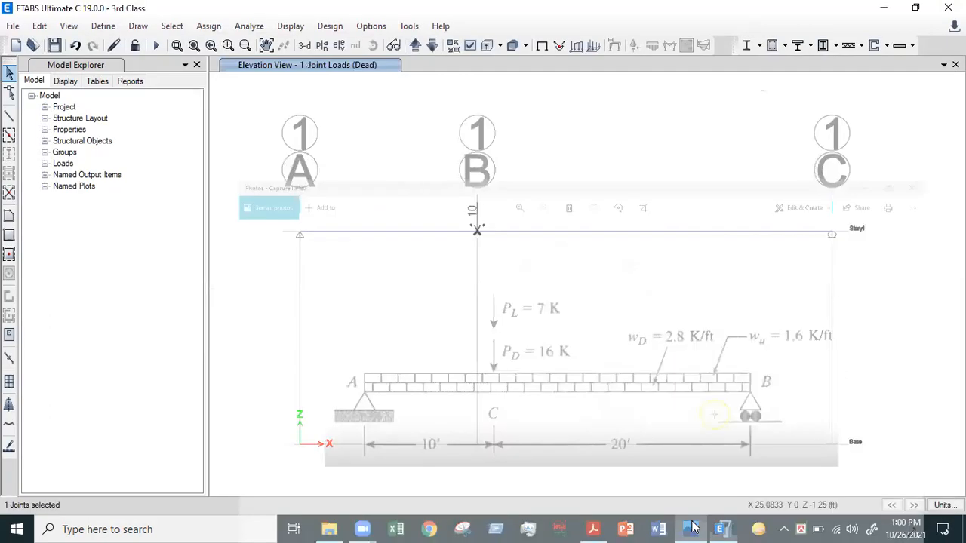
pyautogui.click(208, 26)
pyautogui.moveTo(241, 148)
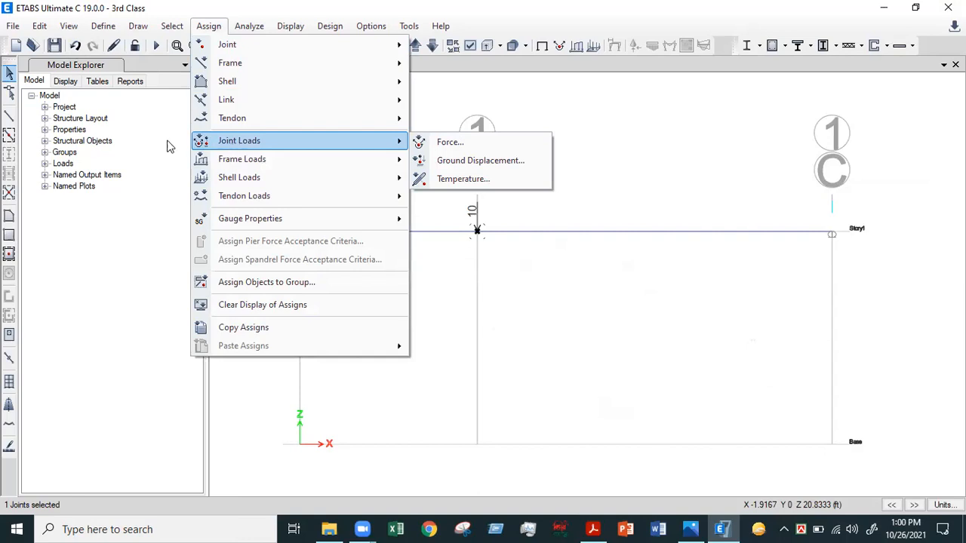
pyautogui.click(451, 144)
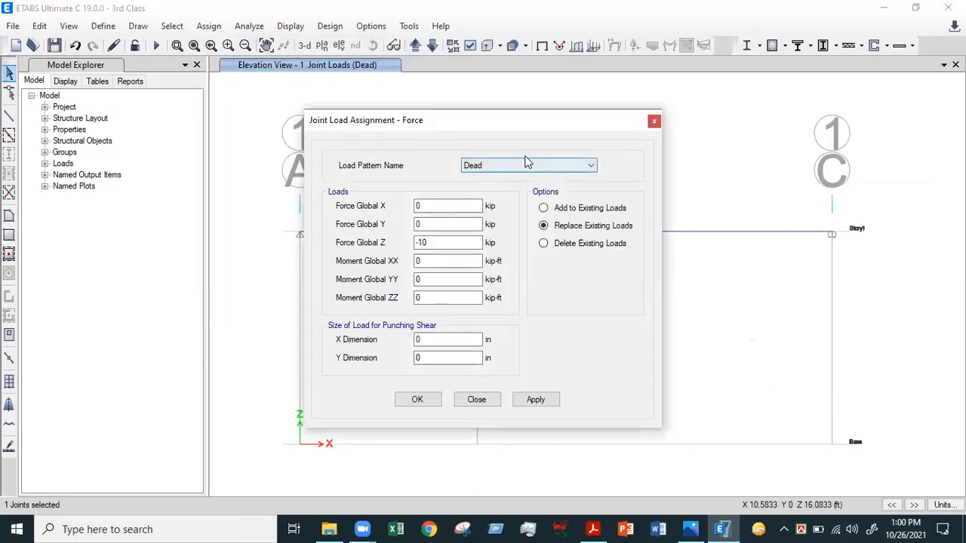
pyautogui.click(519, 168)
pyautogui.click(498, 189)
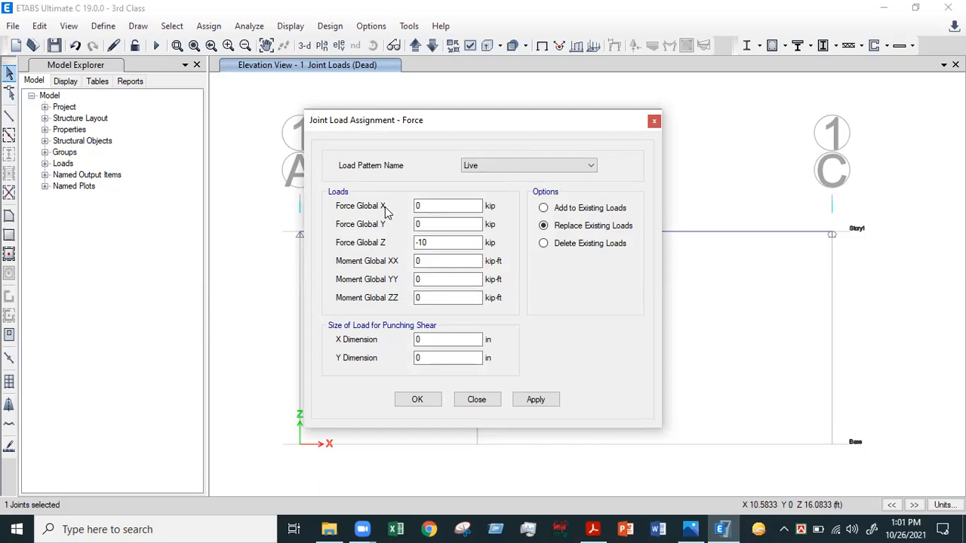
pyautogui.click(446, 242)
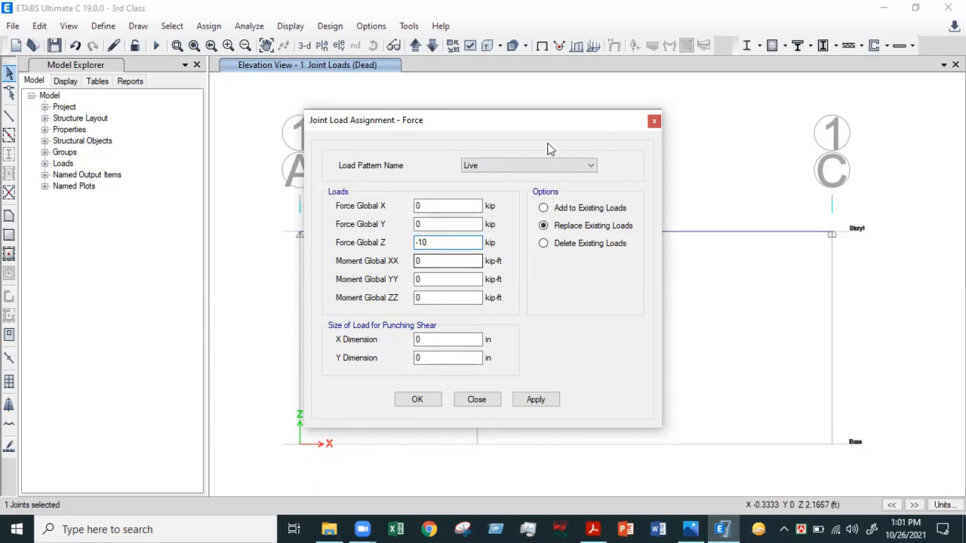
pyautogui.moveTo(548, 123); pyautogui.dragTo(674, 61)
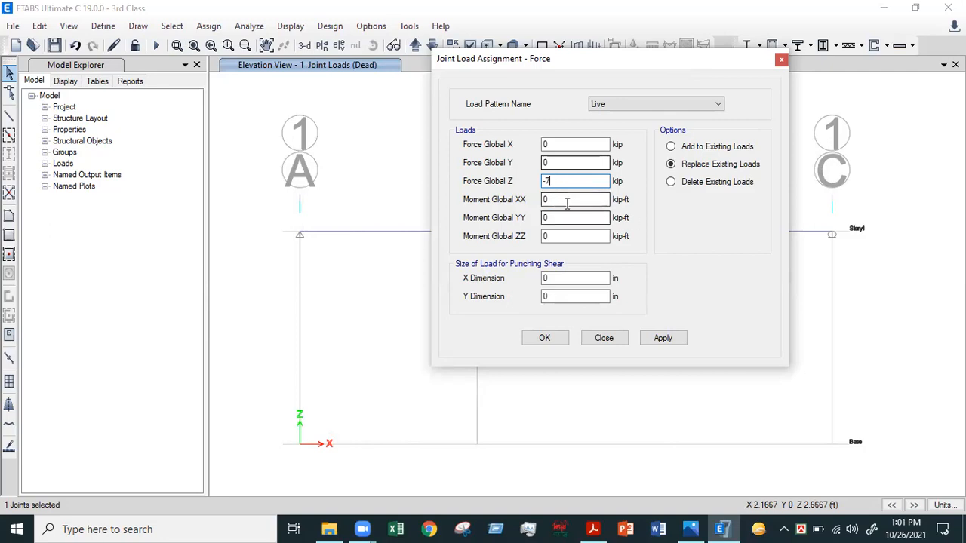
pyautogui.click(661, 339)
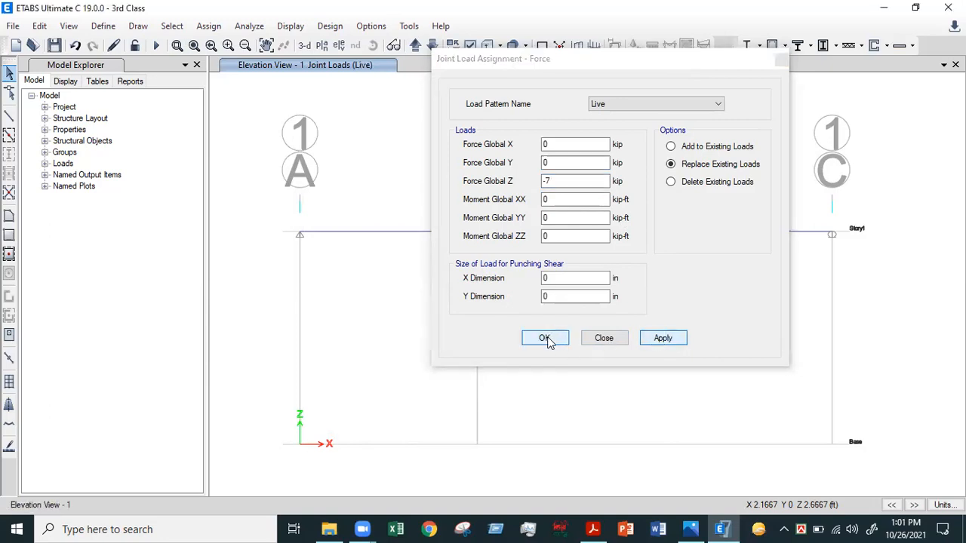
pyautogui.click(545, 339)
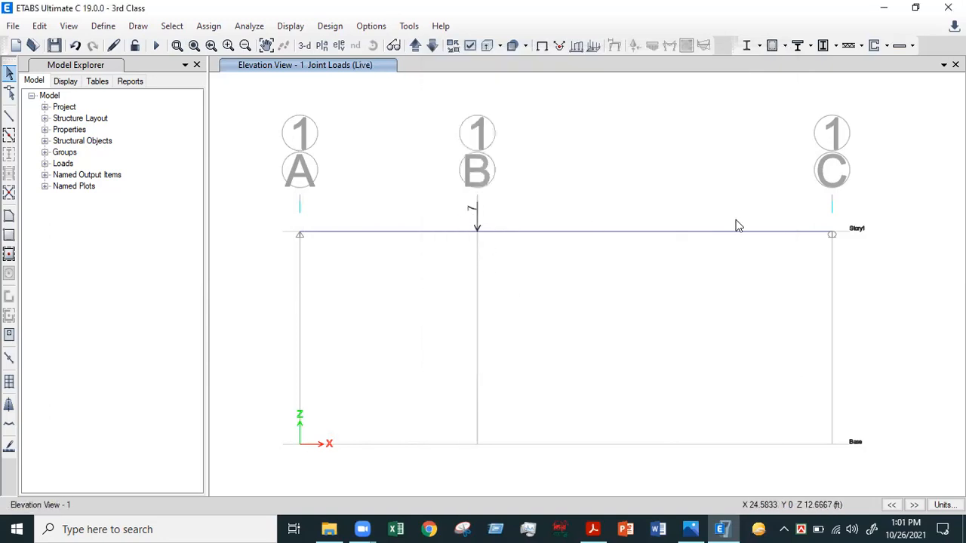
# Review the defined load cases, then open the load combinations definition
pyautogui.click(104, 28)
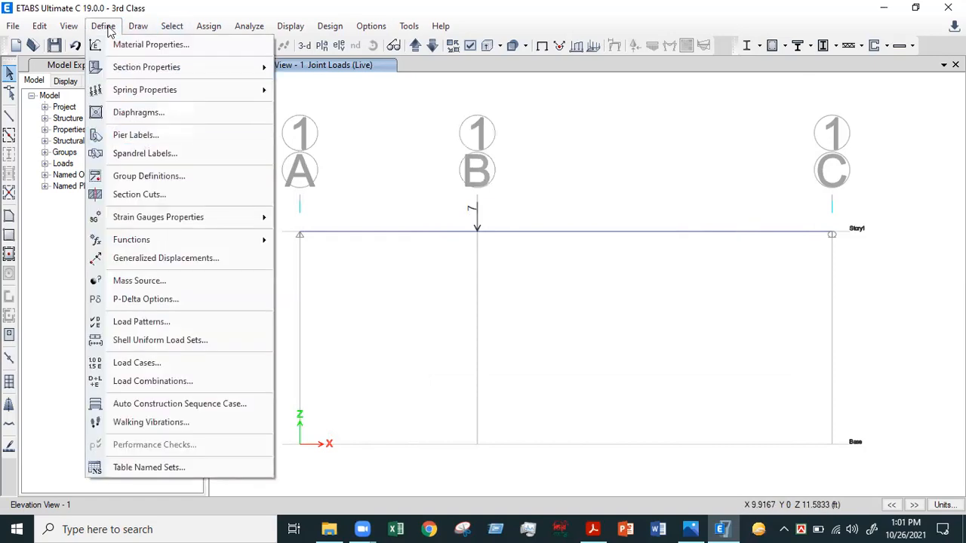
pyautogui.click(146, 365)
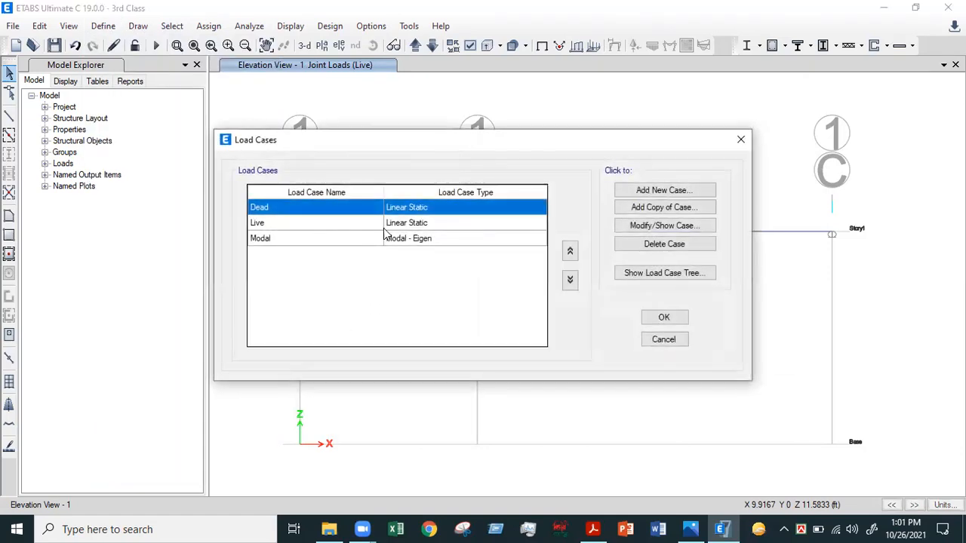
pyautogui.click(741, 139)
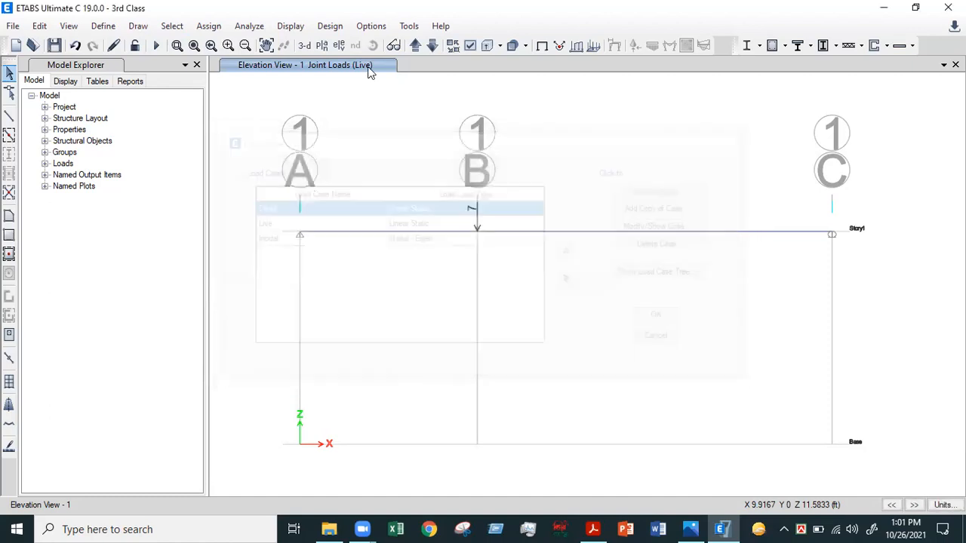
pyautogui.click(138, 26)
pyautogui.moveTo(103, 26)
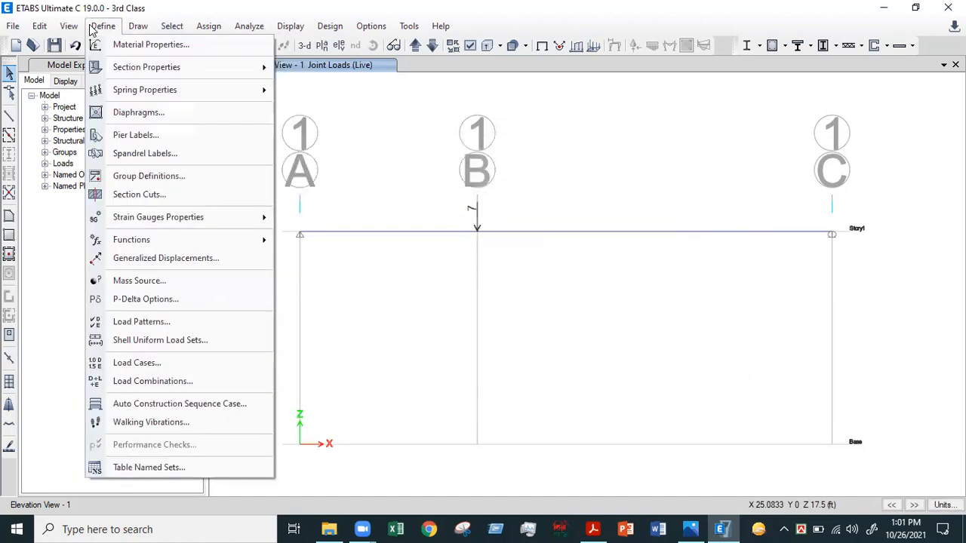
pyautogui.click(168, 384)
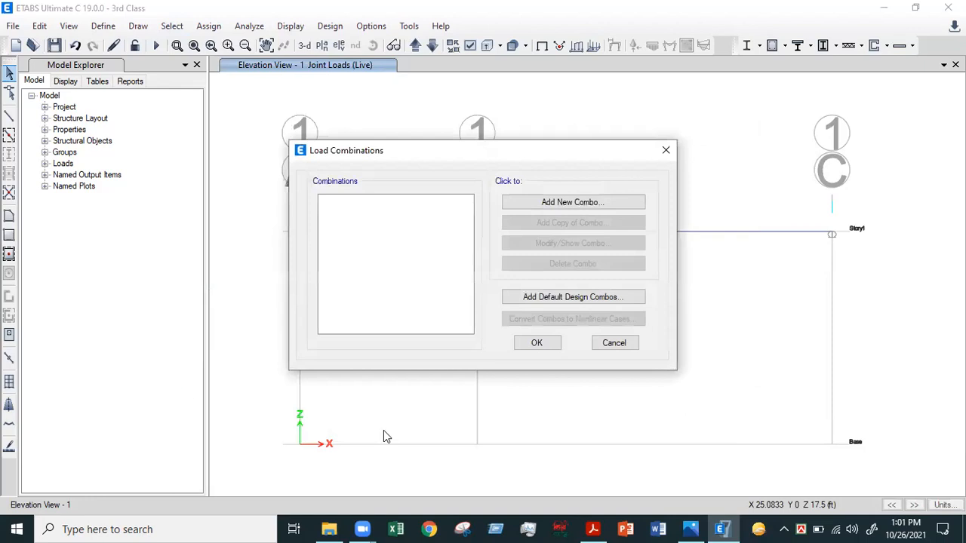
# Look through the Lecture 3 PDF in Acrobat Reader for the load combination factors and return to ETABS
pyautogui.click(593, 529)
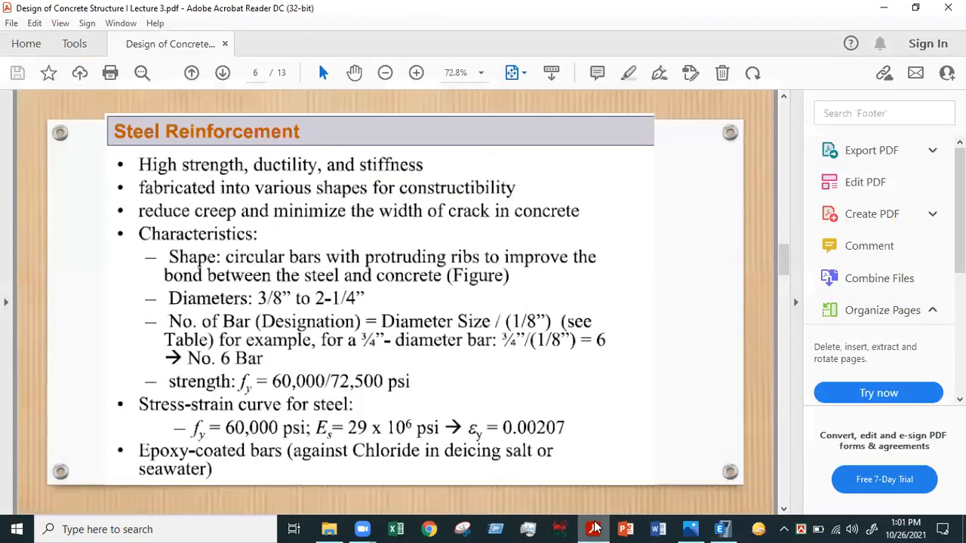
pyautogui.scroll(-10, 362, 299)
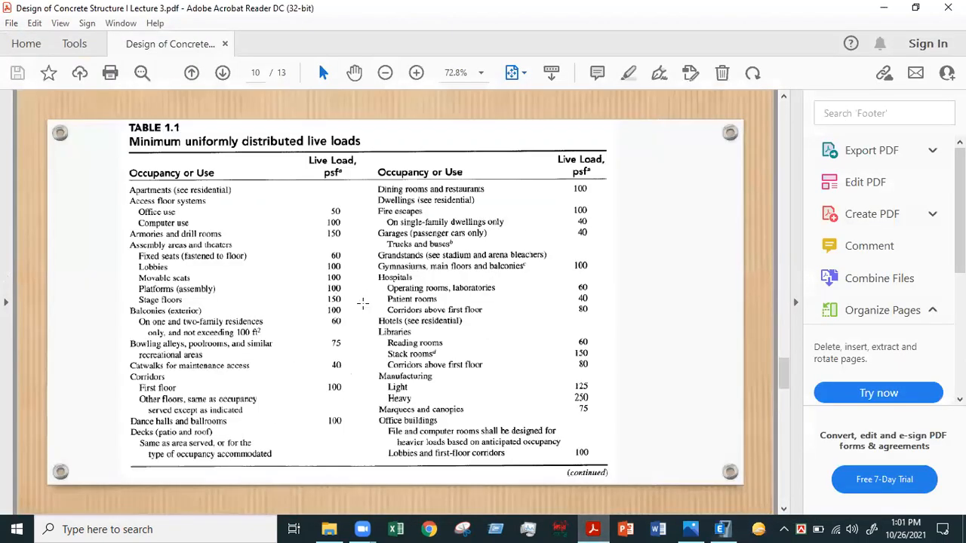
pyautogui.scroll(10, 362, 306)
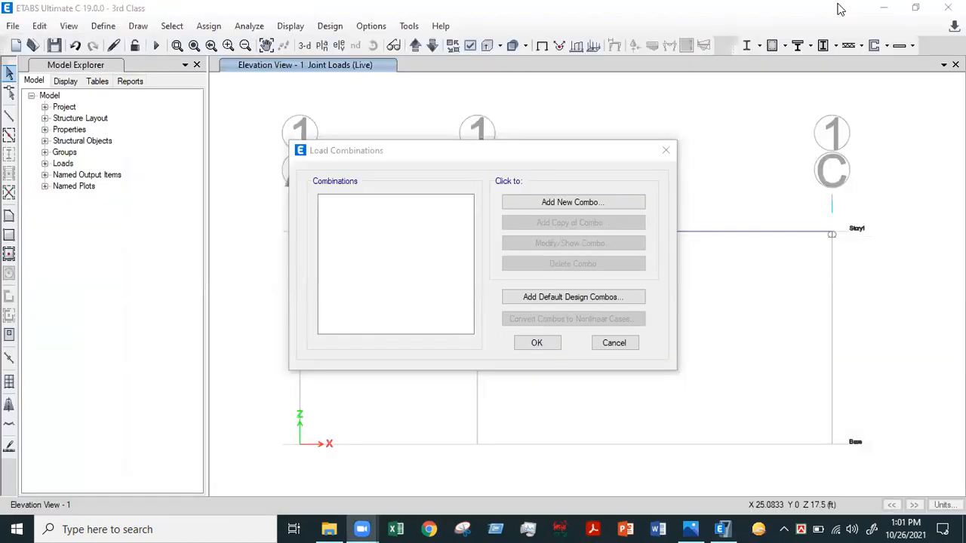
pyautogui.click(792, 20)
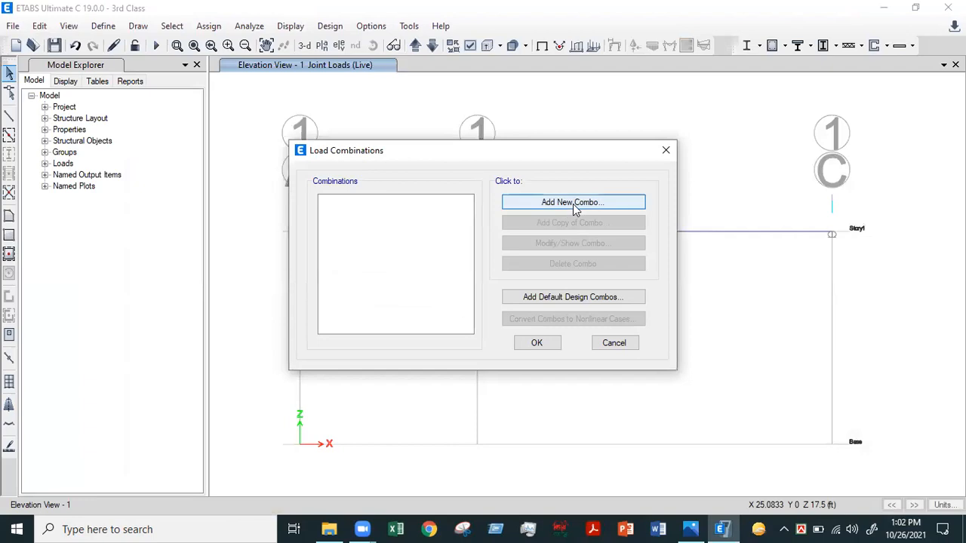
# Create a new load combination named 1.4DL+1.6LL, keeping the Linear Add type and leaving its notes empty
pyautogui.click(573, 202)
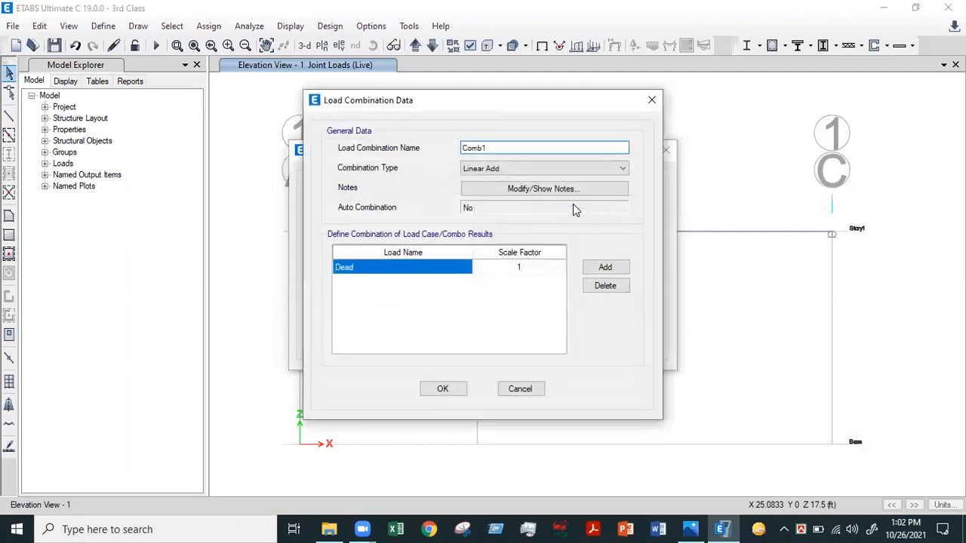
pyautogui.moveTo(511, 148); pyautogui.dragTo(390, 165)
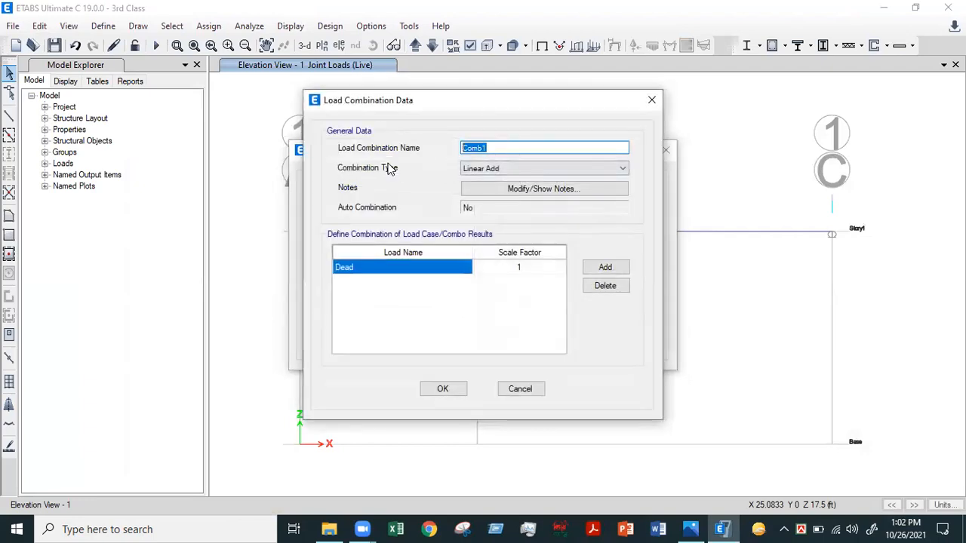
pyautogui.write('1.4DL+1.6LL')
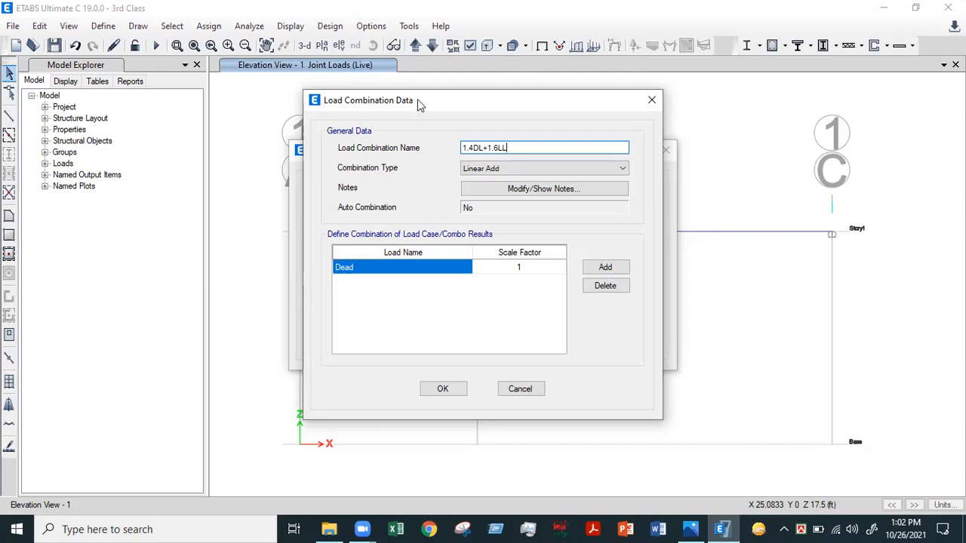
pyautogui.click(539, 170)
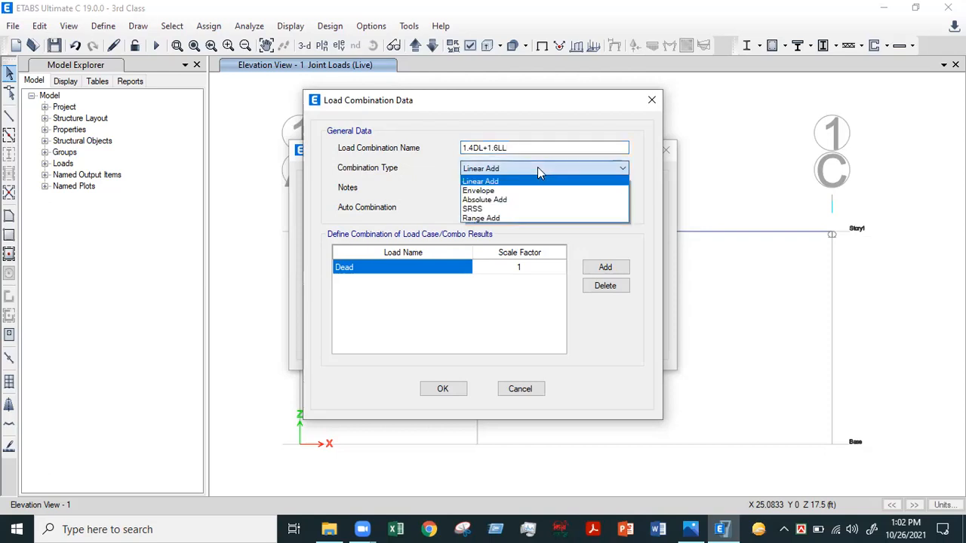
pyautogui.click(538, 173)
pyautogui.click(572, 195)
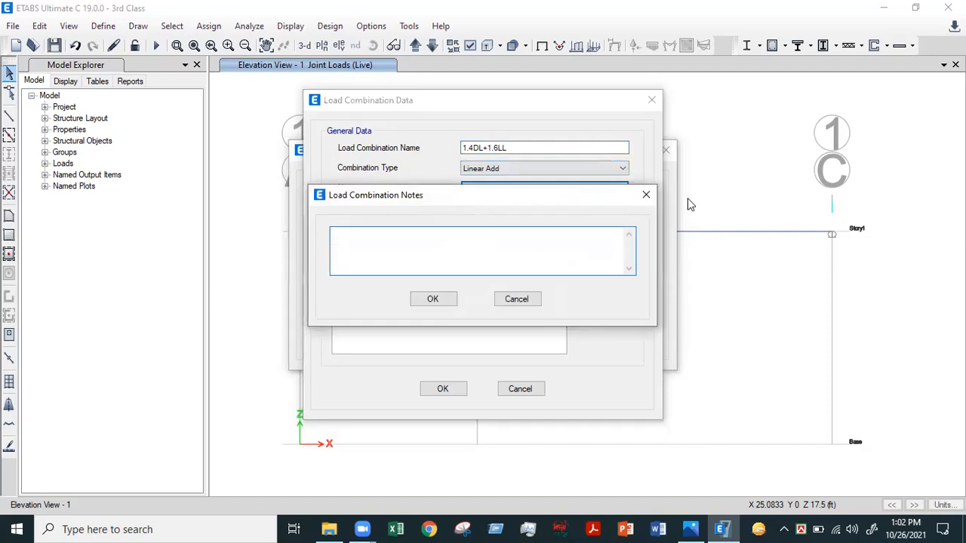
pyautogui.click(646, 195)
# Set the Dead load's scale factor to 1.4 in the new combination
pyautogui.click(385, 268)
pyautogui.click(387, 267)
pyautogui.click(386, 267)
pyautogui.click(532, 269)
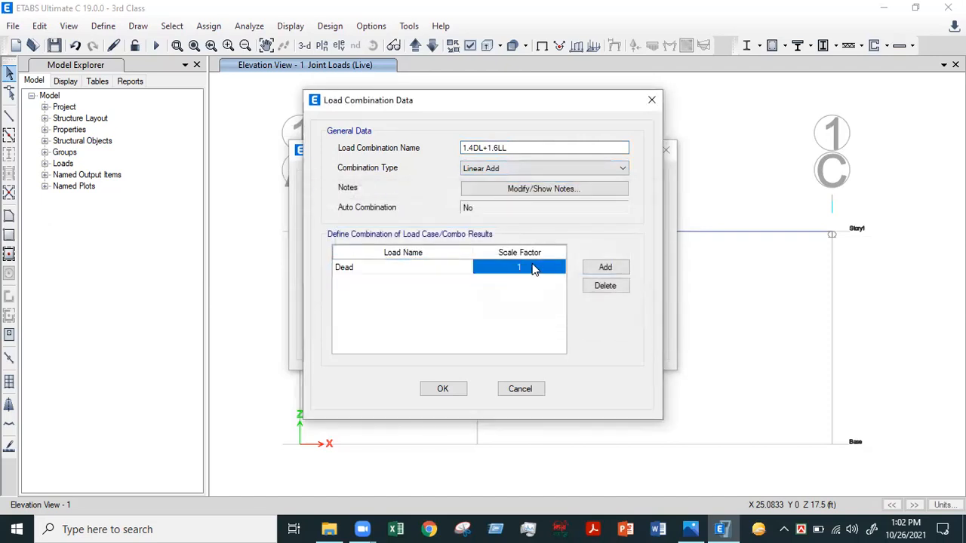
pyautogui.write('1.4')
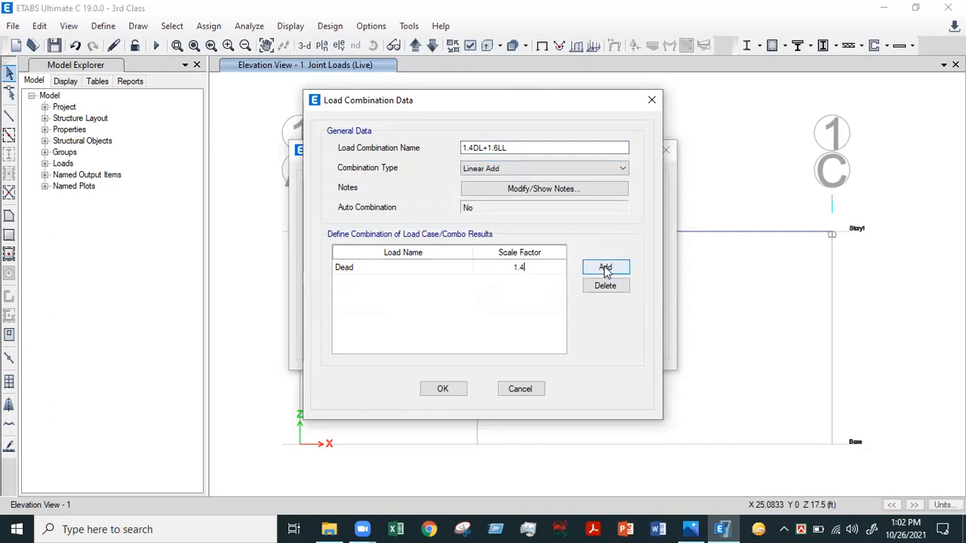
# Add the Live load with a scale factor of 1.6 to the combination and save it
pyautogui.click(605, 268)
pyautogui.click(405, 279)
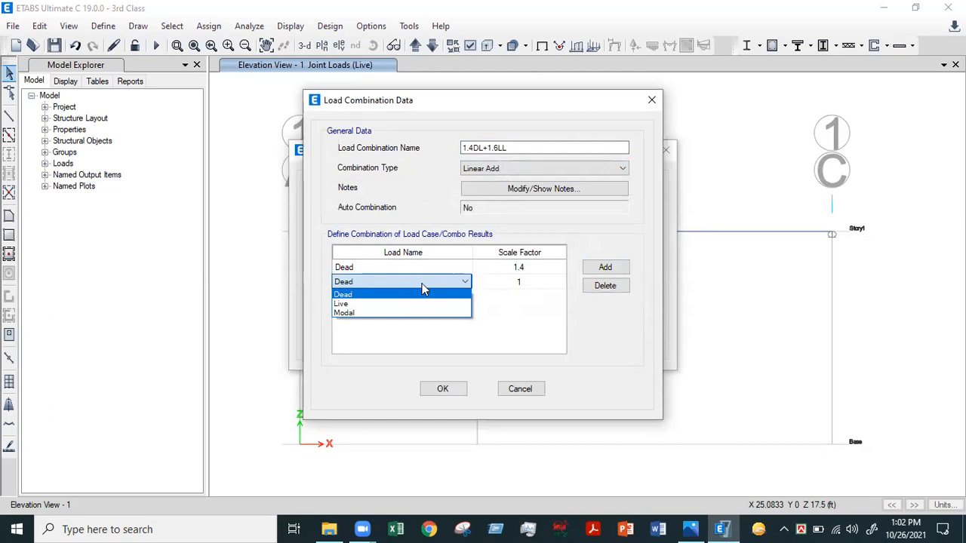
pyautogui.click(387, 304)
pyautogui.click(545, 283)
pyautogui.click(544, 281)
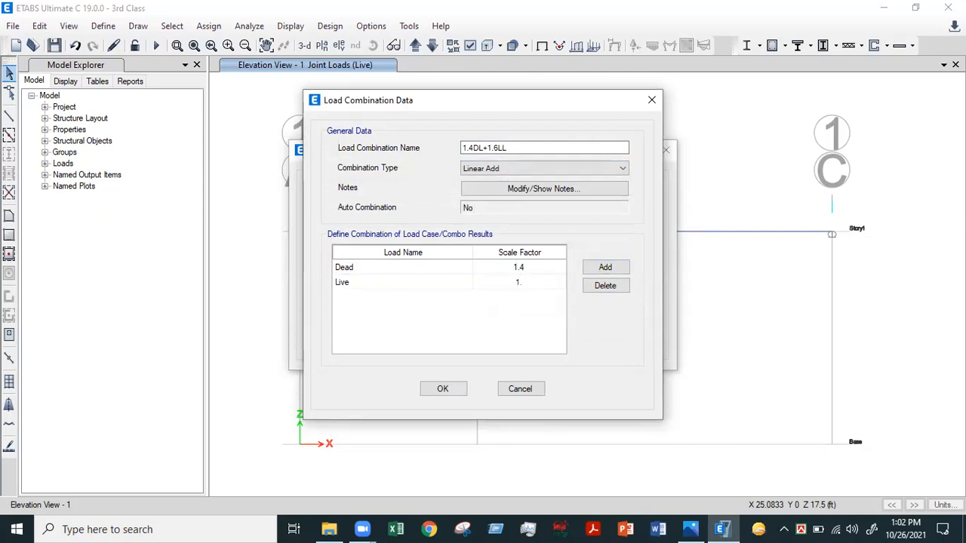
pyautogui.write('.6')
pyautogui.press('Return')
pyautogui.click(453, 387)
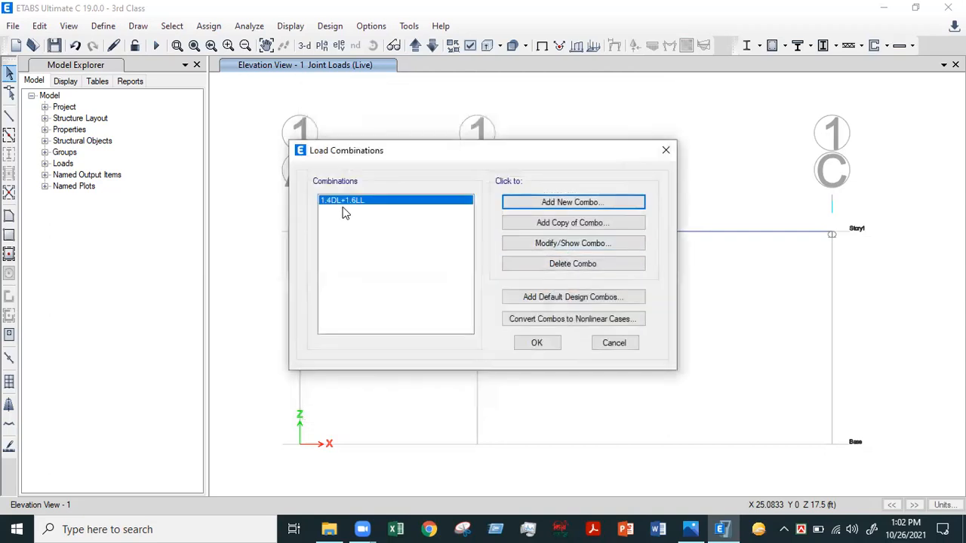
# Open the Design of Concrete Structure I Lecture 4 PDF from File Explorer and find the ACI factored load combinations table
pyautogui.click(332, 529)
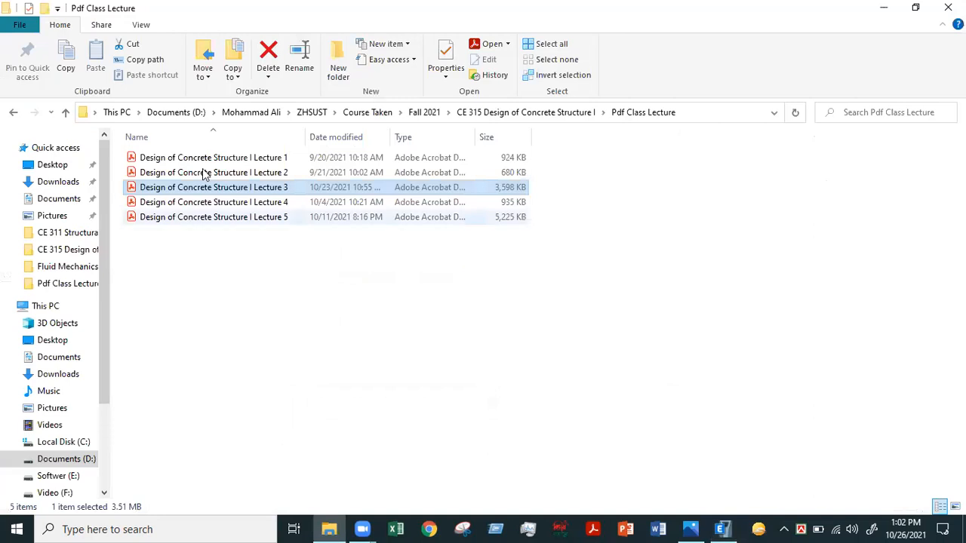
pyautogui.doubleClick(261, 202)
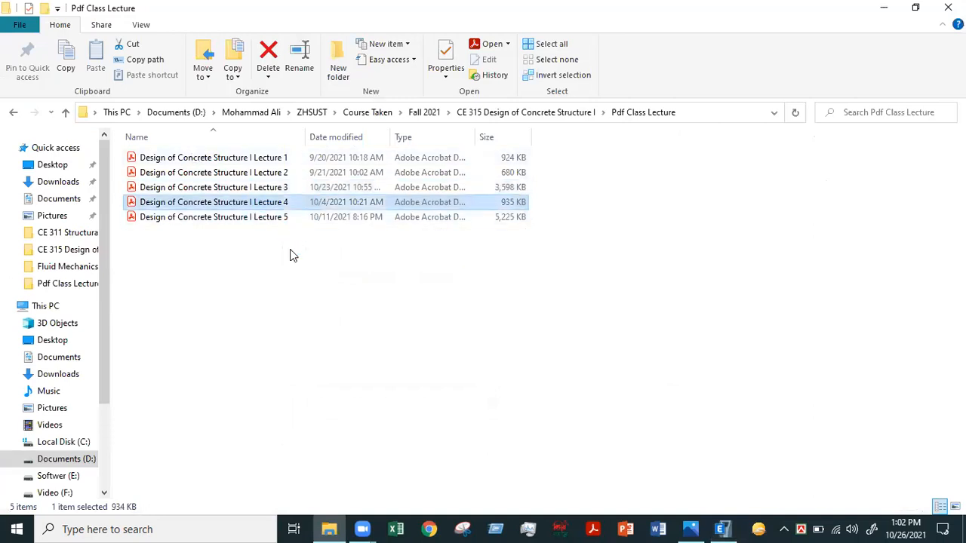
pyautogui.click(293, 255)
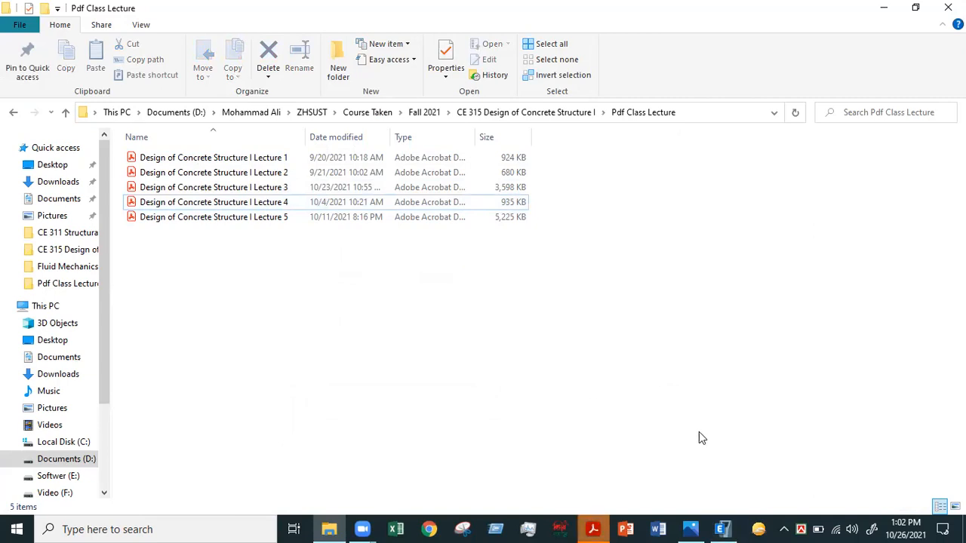
pyautogui.click(596, 527)
pyautogui.scroll(-6, 510, 392)
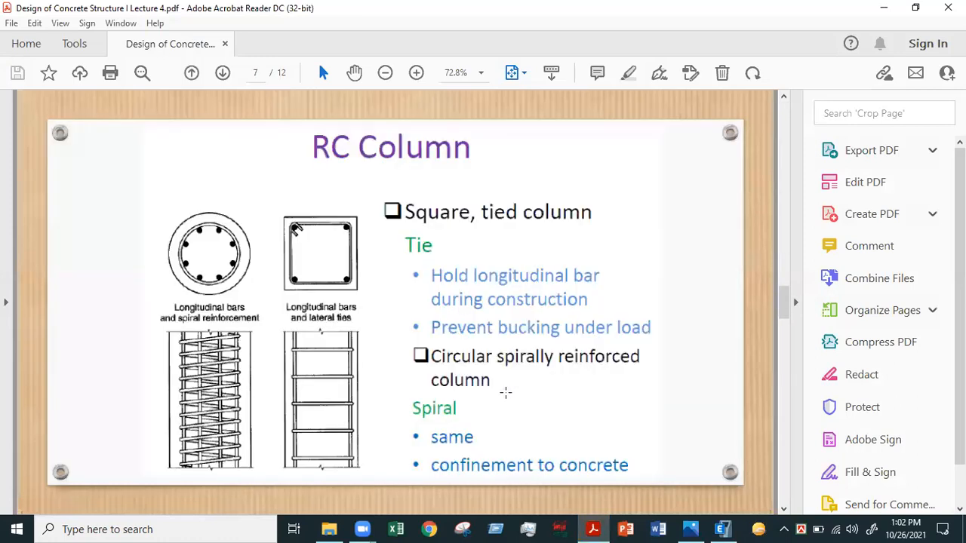
pyautogui.scroll(-3, 505, 392)
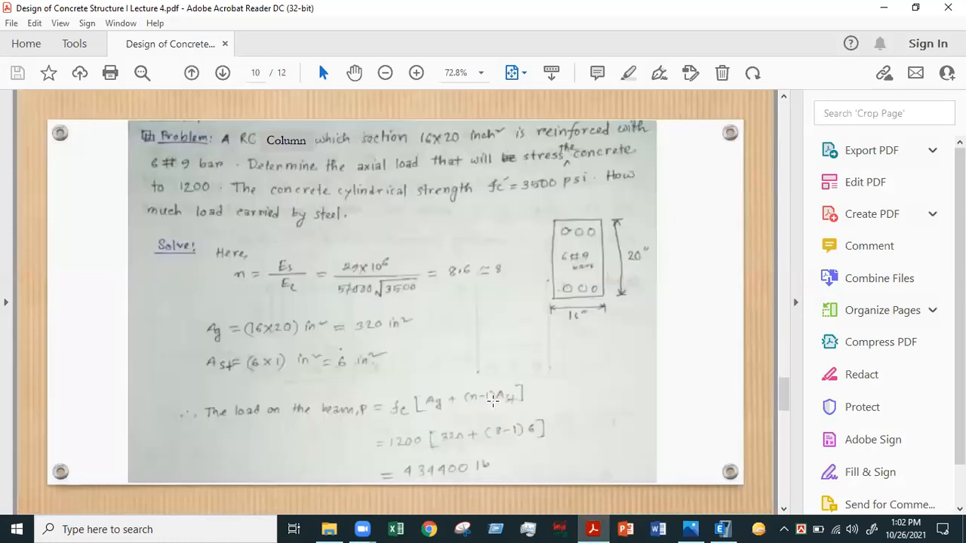
pyautogui.scroll(6, 492, 401)
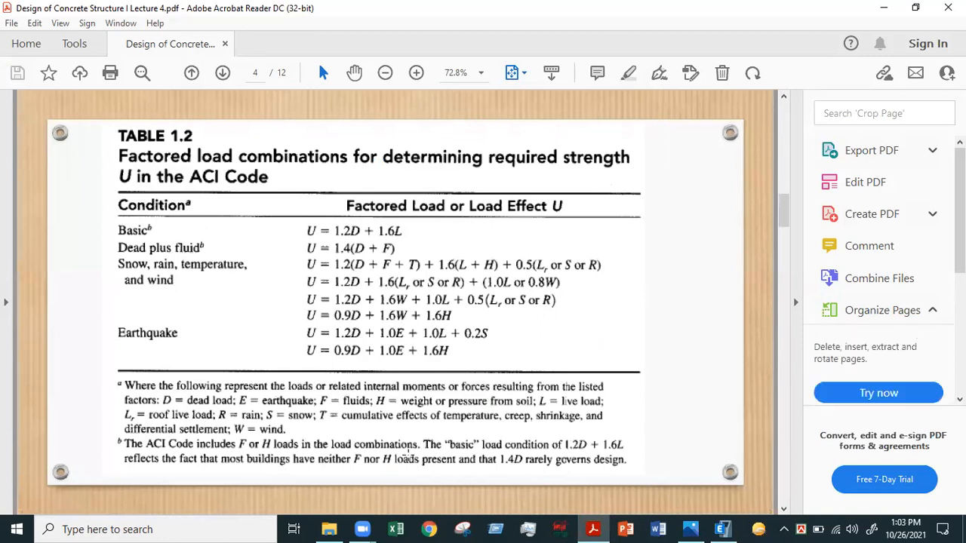
# Examine the basic and other load cases in the ACI factored load combinations table, and switch back to ETABS
pyautogui.moveTo(272, 208); pyautogui.dragTo(746, 409)
pyautogui.click(533, 337)
pyautogui.click(881, 8)
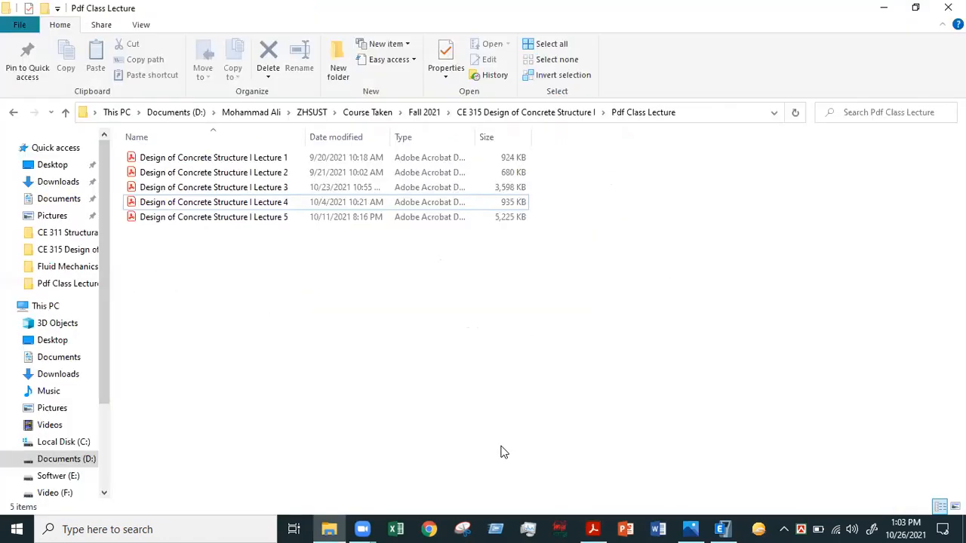
pyautogui.click(721, 529)
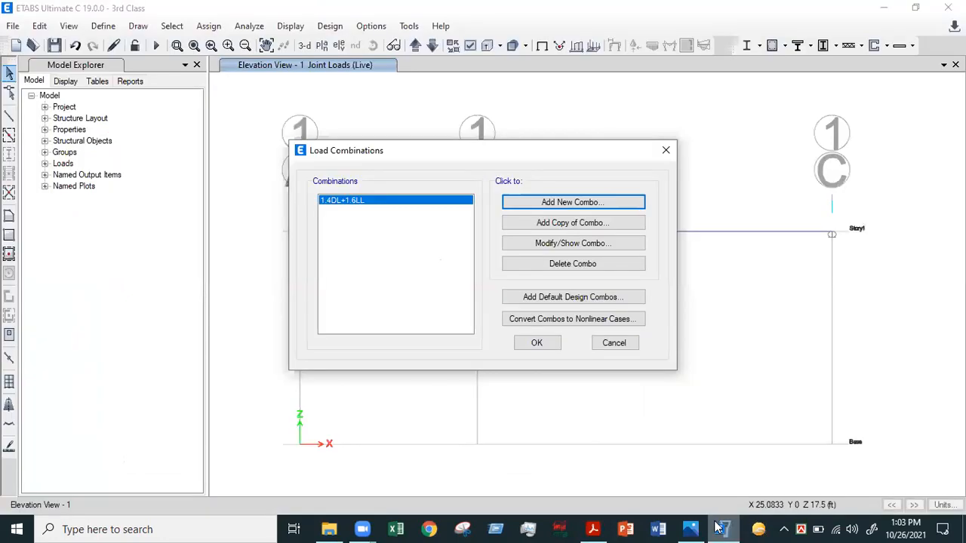
# Open the existing 1.4DL+1.6LL load combination for modification and rename it 1.2DL+1.6LL
pyautogui.click(566, 244)
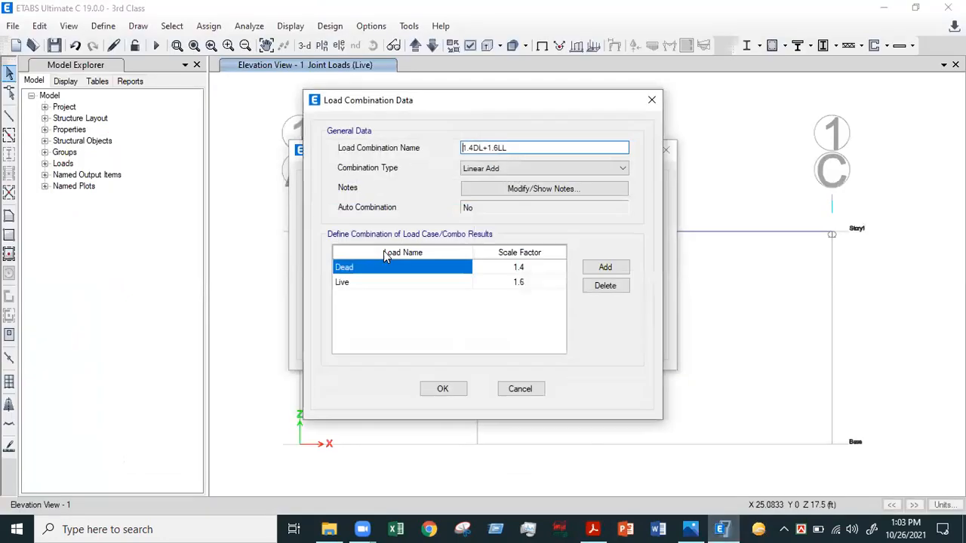
pyautogui.click(473, 148)
pyautogui.press('BackSpace')
pyautogui.write('2')
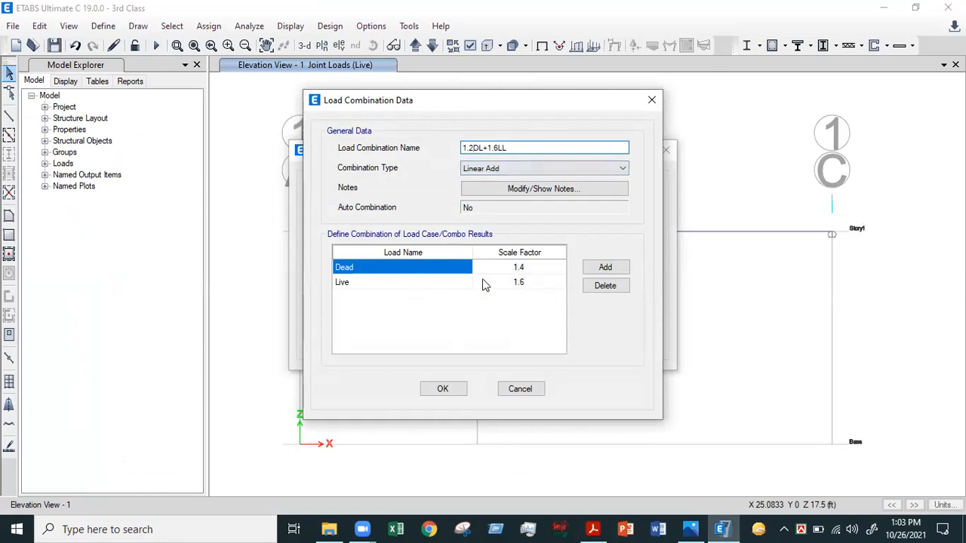
# Set the Dead load's scale factor to 1.2 in the 1.2DL+1.6LL combination and save the load combinations
pyautogui.click(530, 283)
pyautogui.click(532, 267)
pyautogui.write('1.')
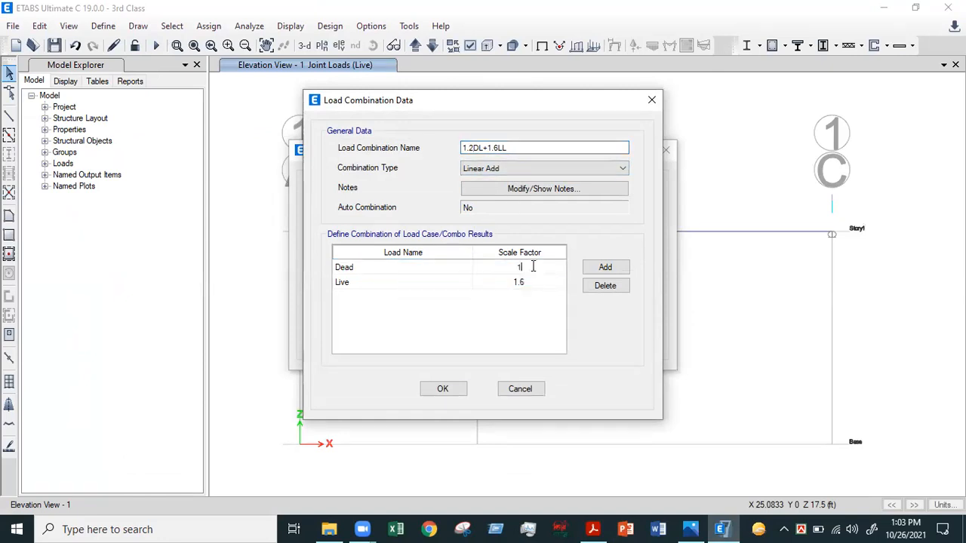
pyautogui.write('2')
pyautogui.click(442, 389)
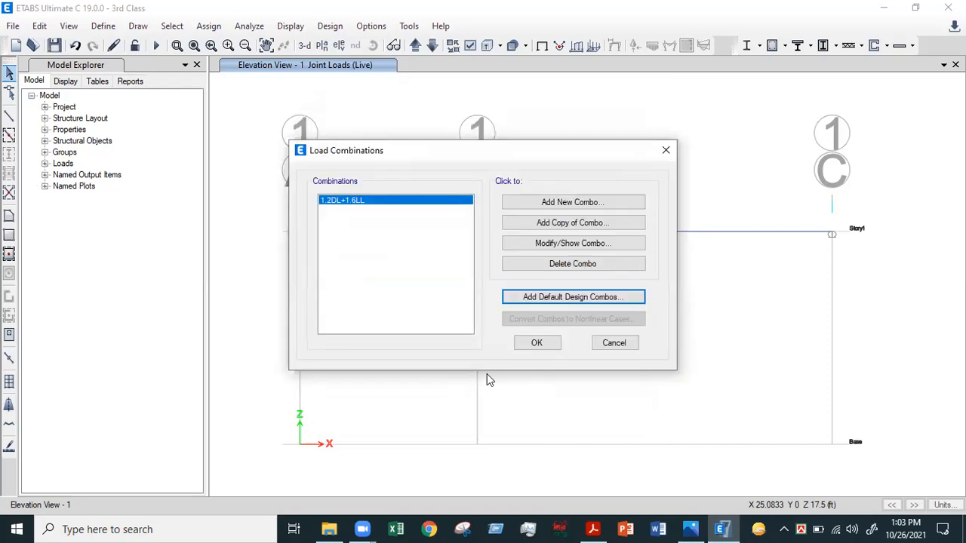
pyautogui.click(540, 347)
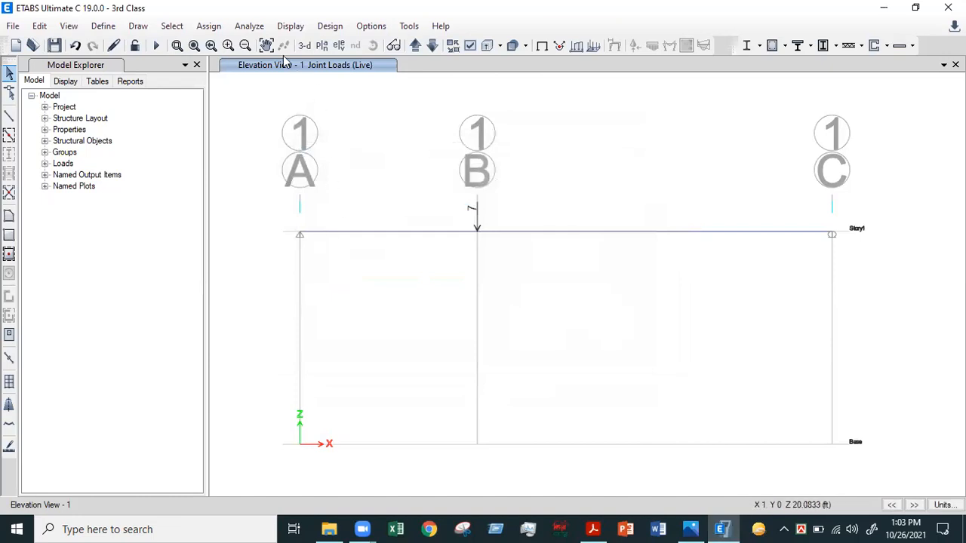
# Run a model check with all joint, frame, shell, meshing, loading and self-mass checks and the trim/extend fix enabled, and close the report
pyautogui.click(255, 29)
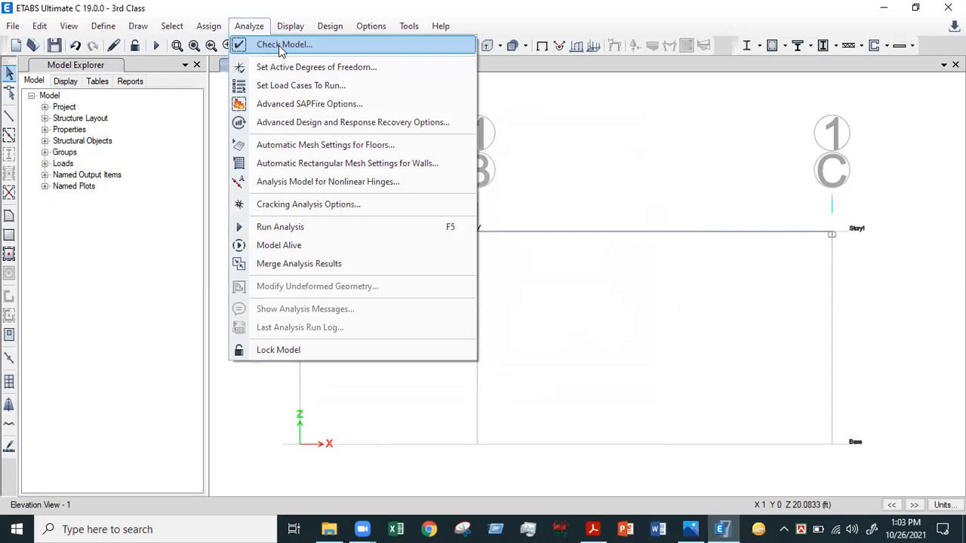
pyautogui.click(278, 45)
pyautogui.click(515, 451)
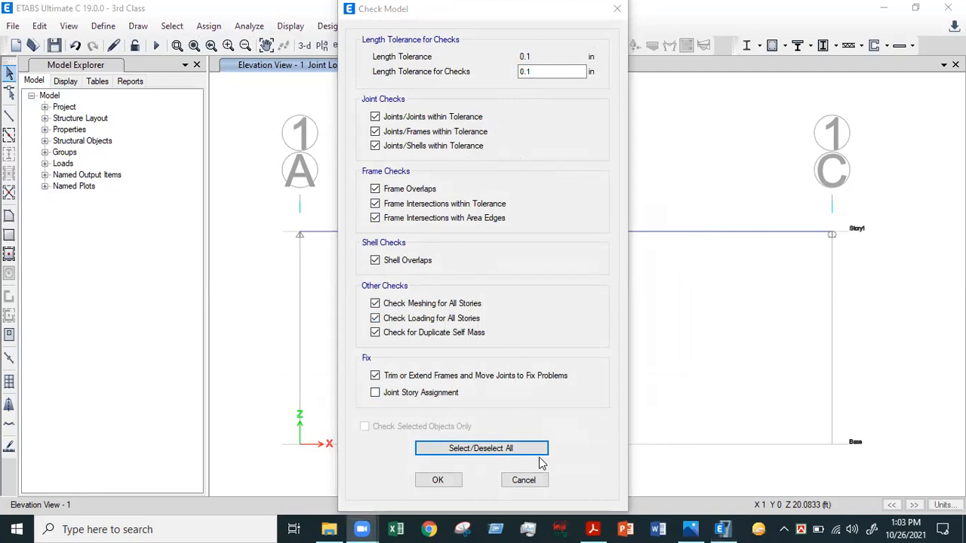
pyautogui.click(488, 451)
pyautogui.click(483, 452)
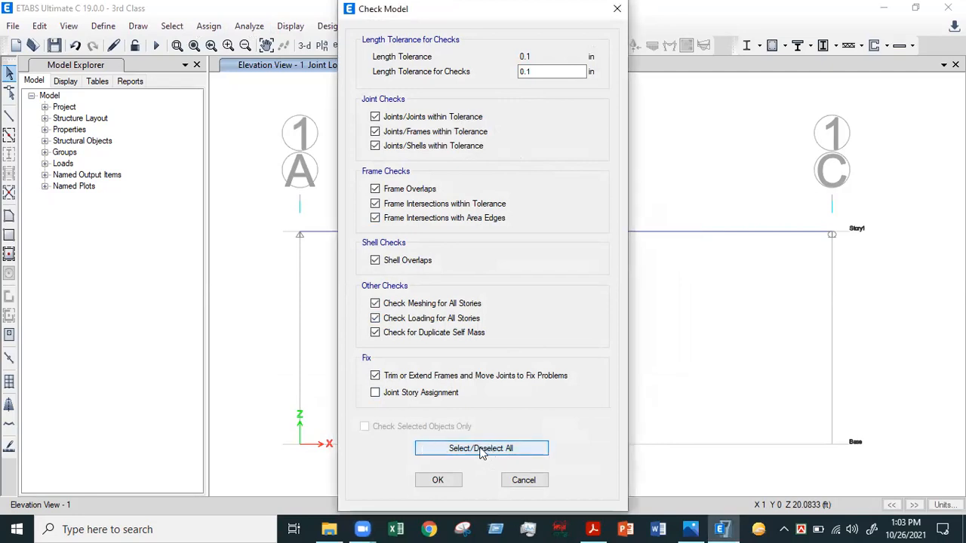
pyautogui.click(440, 481)
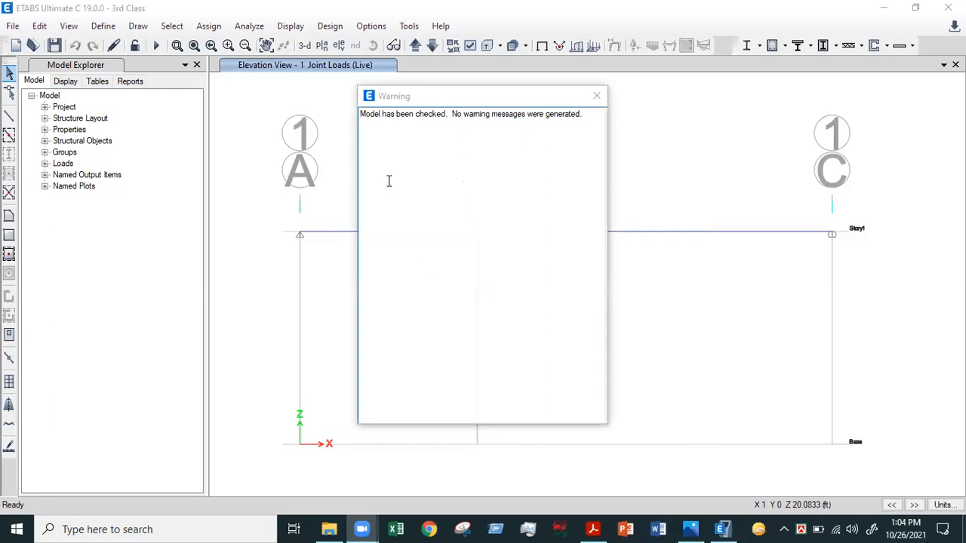
pyautogui.moveTo(451, 115); pyautogui.dragTo(591, 120)
pyautogui.click(554, 118)
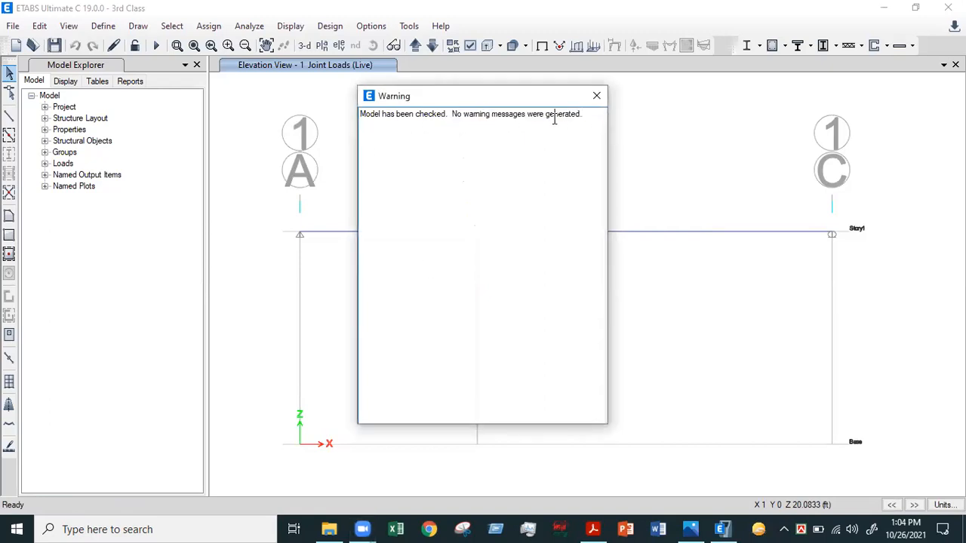
pyautogui.click(596, 95)
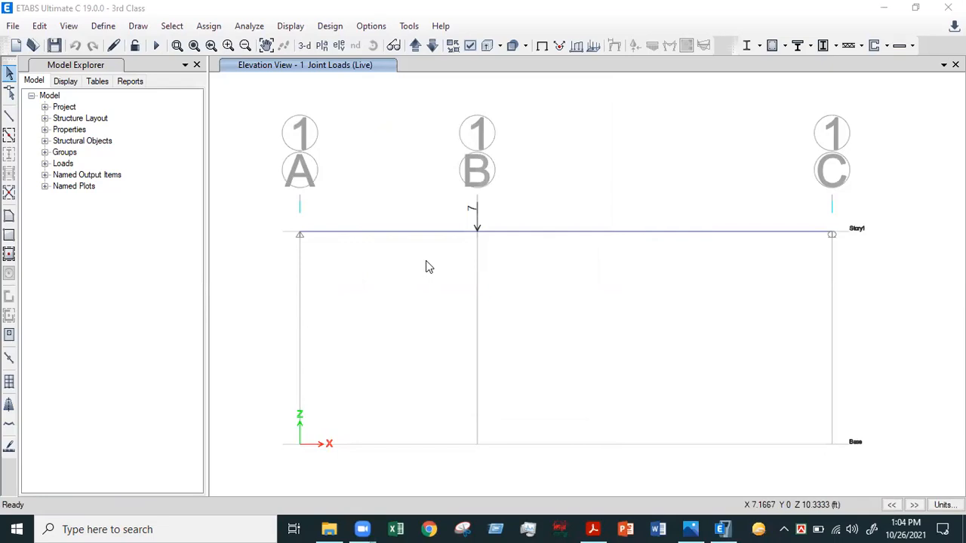
# Draw a B 12x20 frame over the existing beam from grid A to grid B at Story1
pyautogui.click(9, 115)
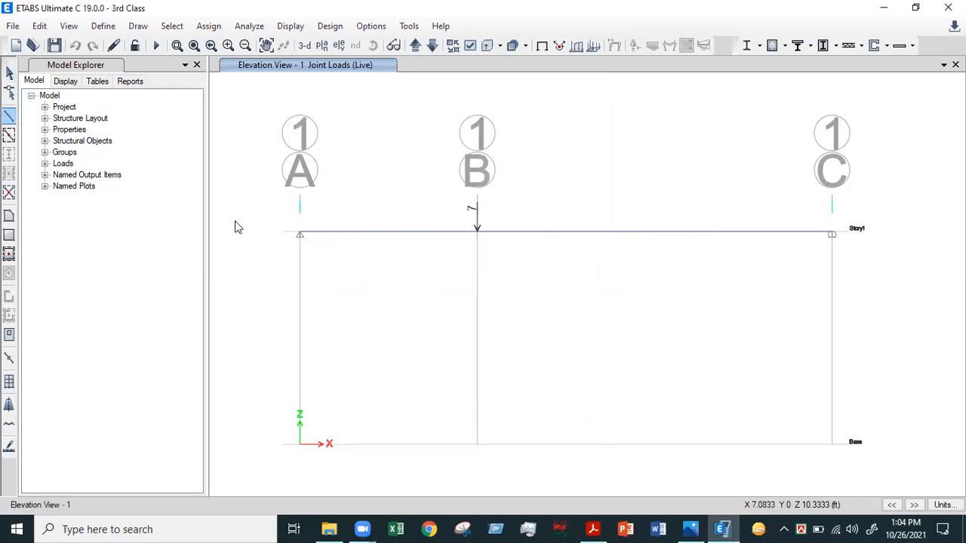
pyautogui.click(299, 234)
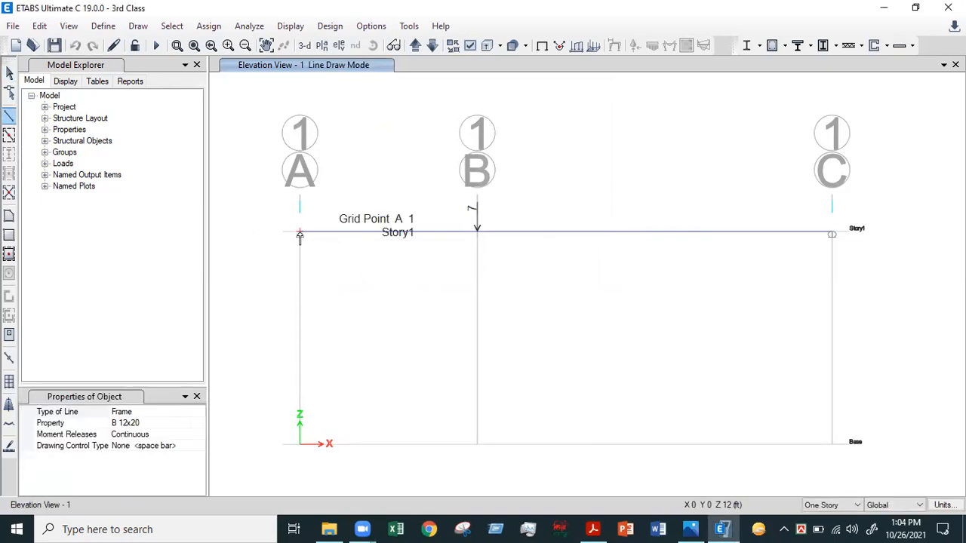
pyautogui.click(476, 234)
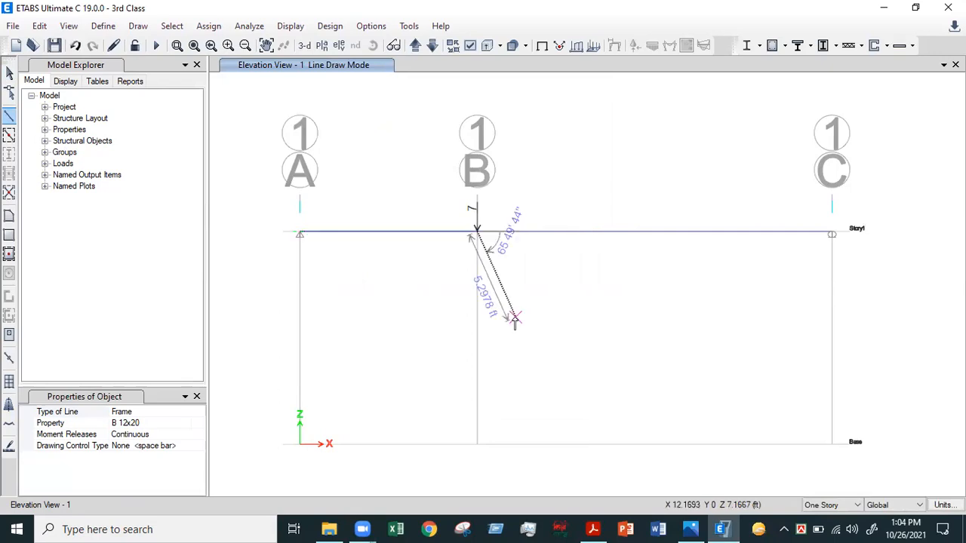
pyautogui.press('Escape')
# Repeat the model check on the redrawn beam with all checks and the trim/extend fix enabled, and dismiss the report
pyautogui.click(294, 27)
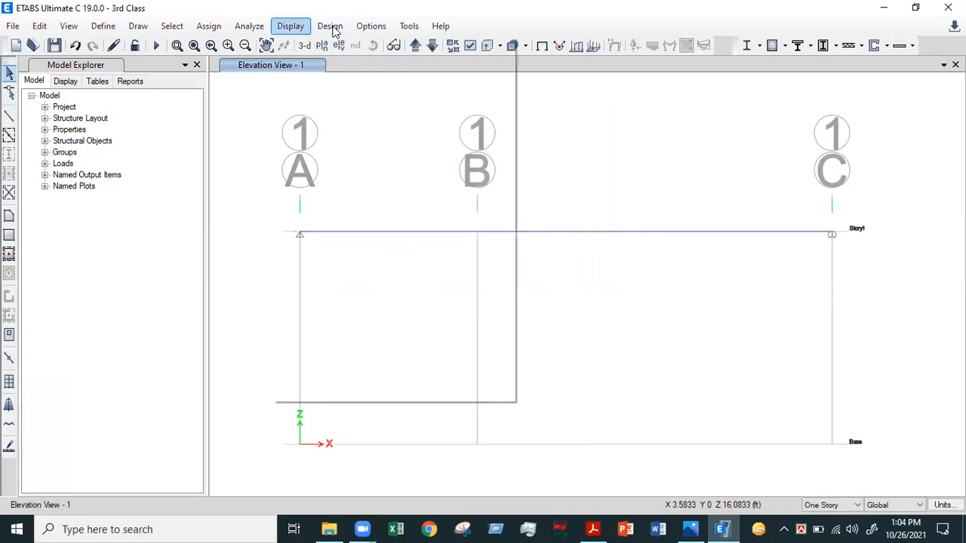
pyautogui.moveTo(256, 30)
pyautogui.click(280, 41)
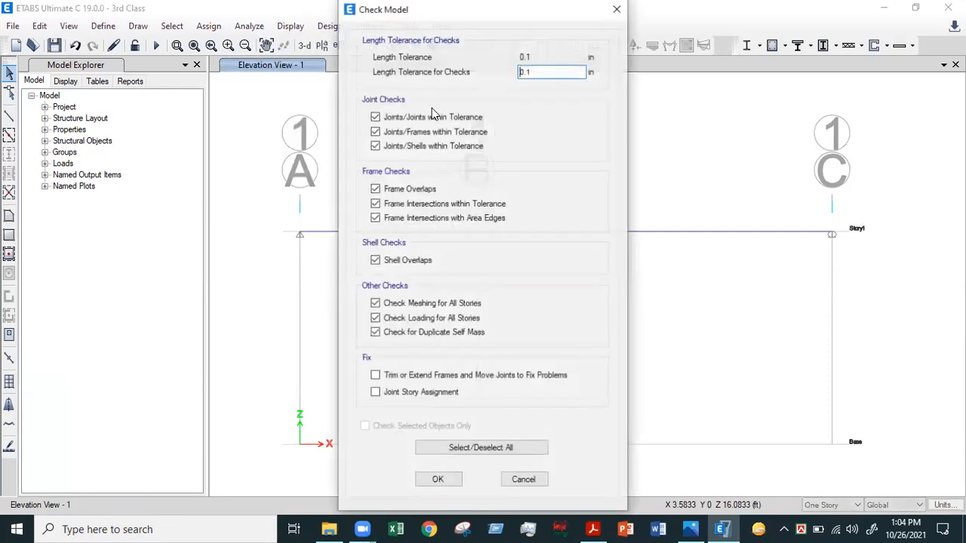
pyautogui.click(505, 448)
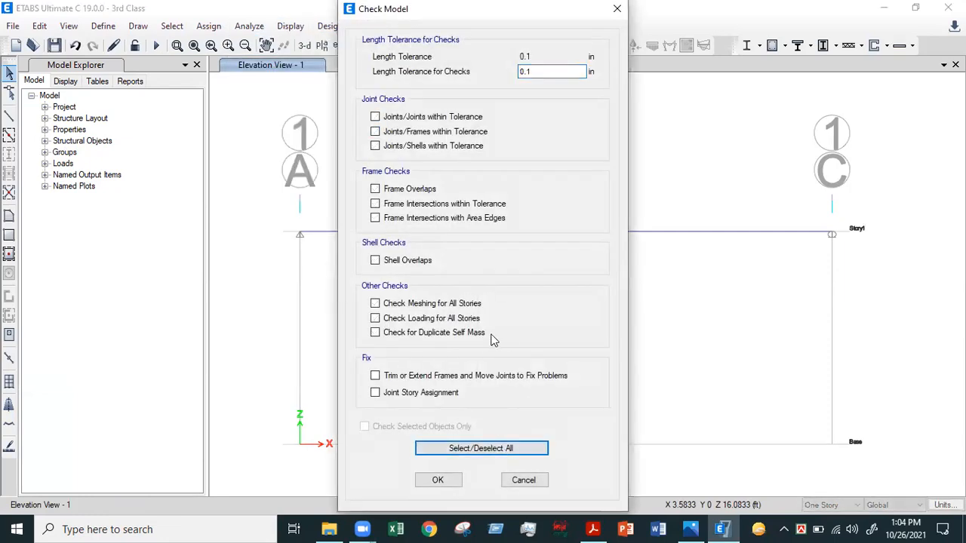
pyautogui.click(515, 448)
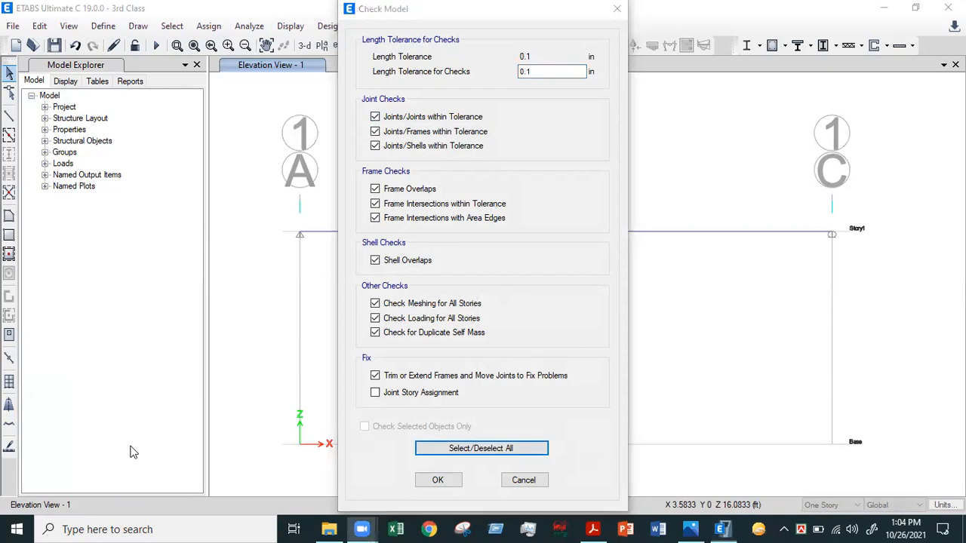
pyautogui.click(435, 481)
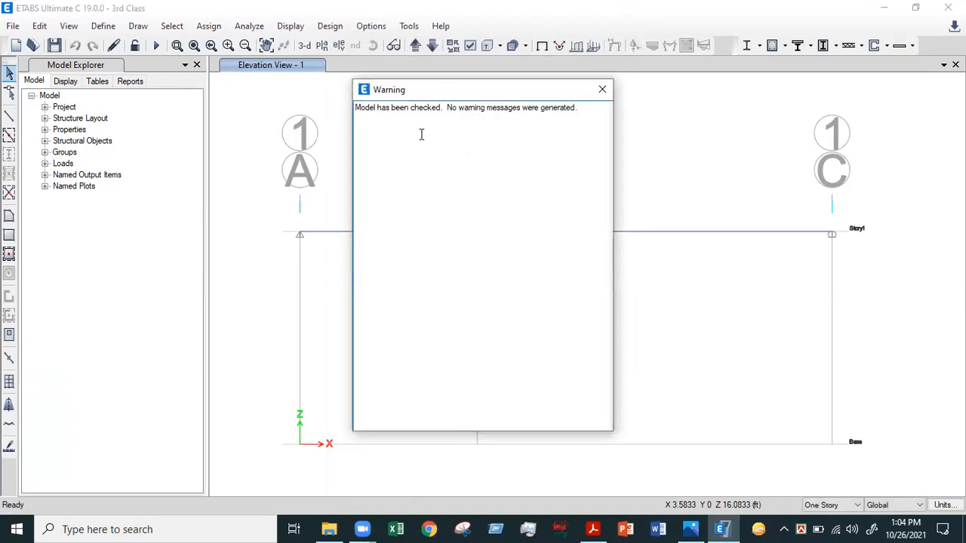
pyautogui.click(601, 89)
pyautogui.click(413, 234)
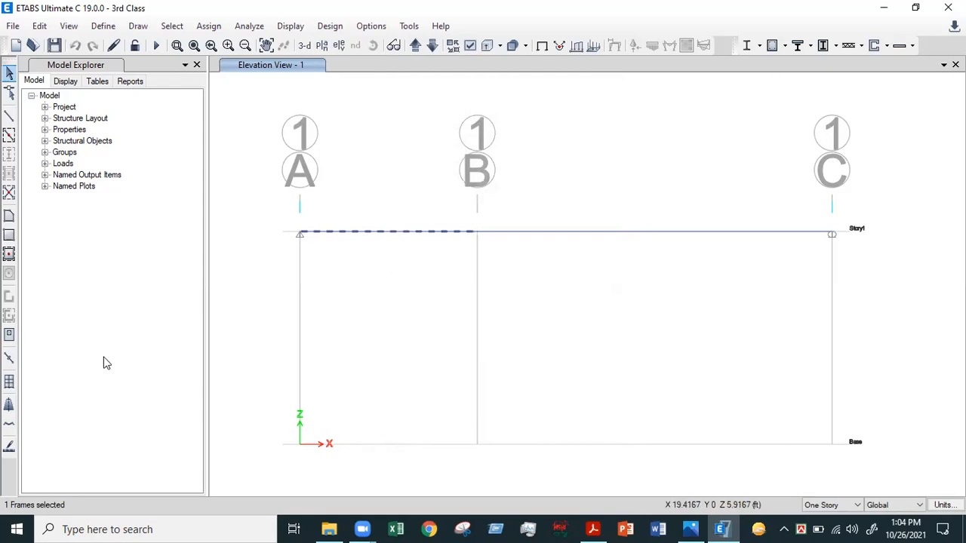
pyautogui.rightClick(401, 187)
pyautogui.click(367, 164)
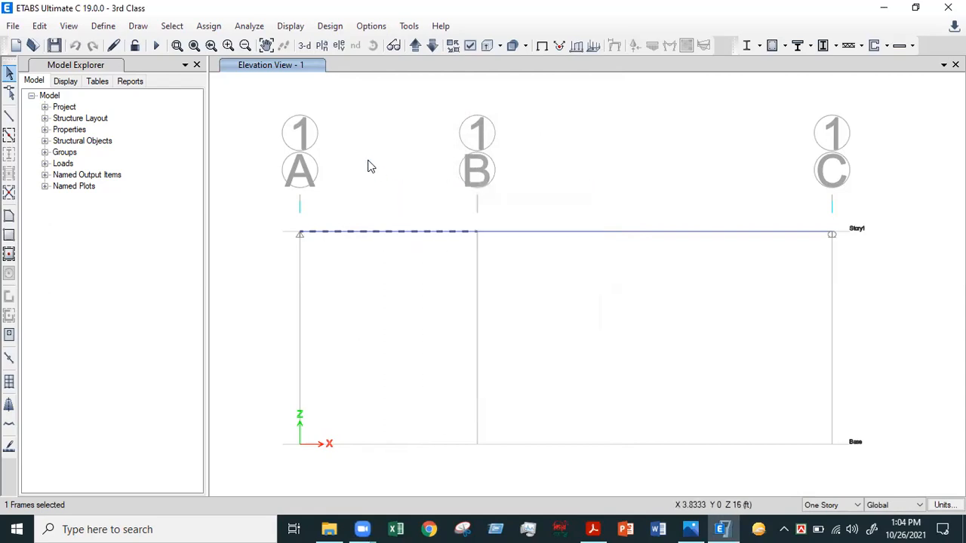
# Run the structural analysis of the beam model and close the analysis messages
pyautogui.click(251, 27)
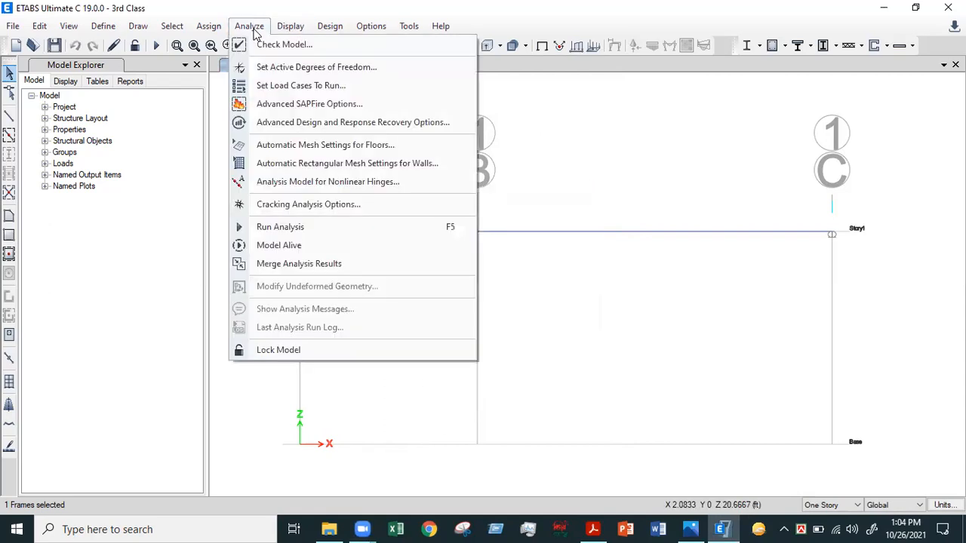
pyautogui.click(254, 30)
pyautogui.click(267, 29)
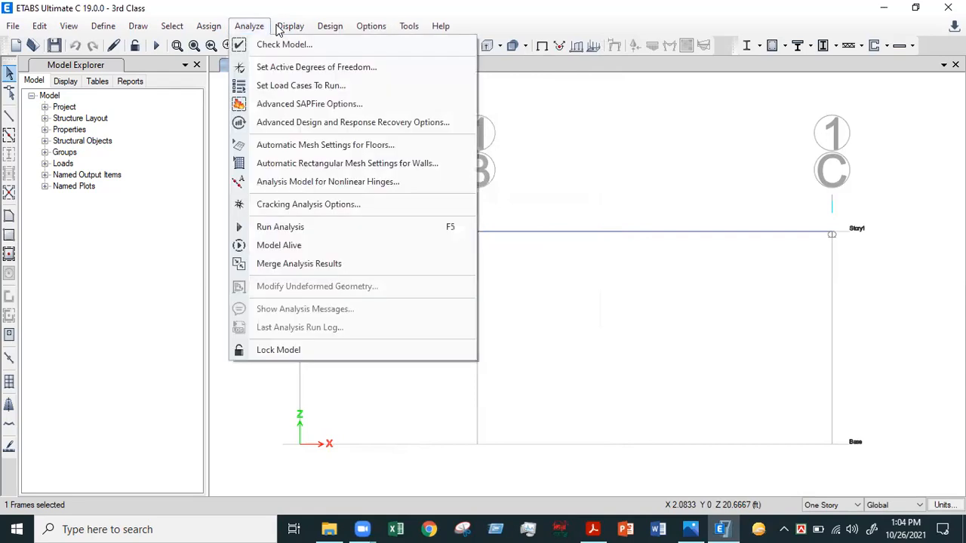
pyautogui.click(289, 232)
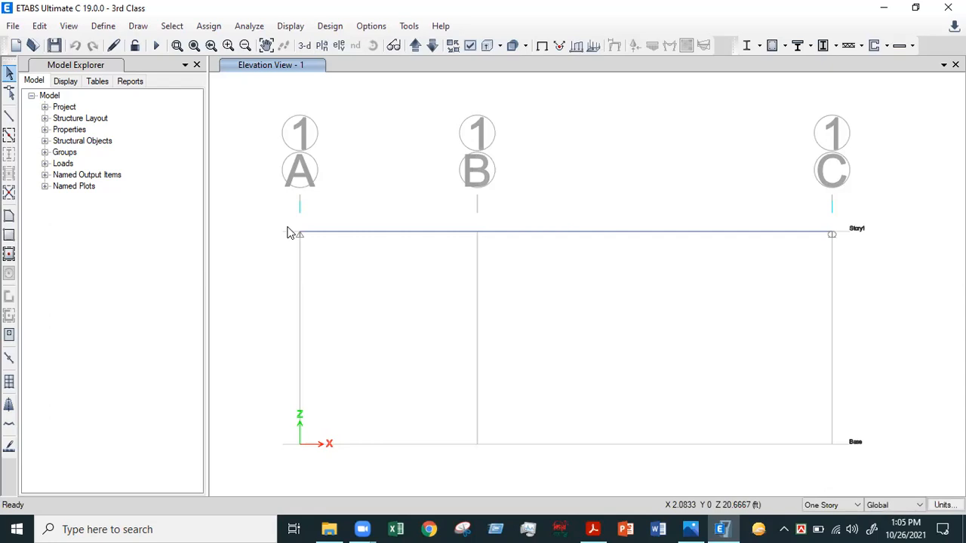
pyautogui.rightClick(433, 310)
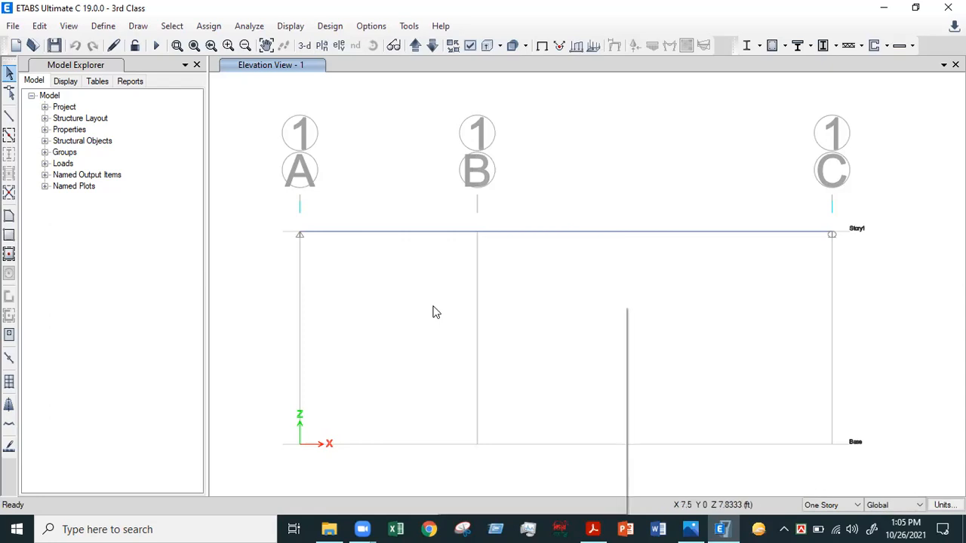
pyautogui.click(356, 317)
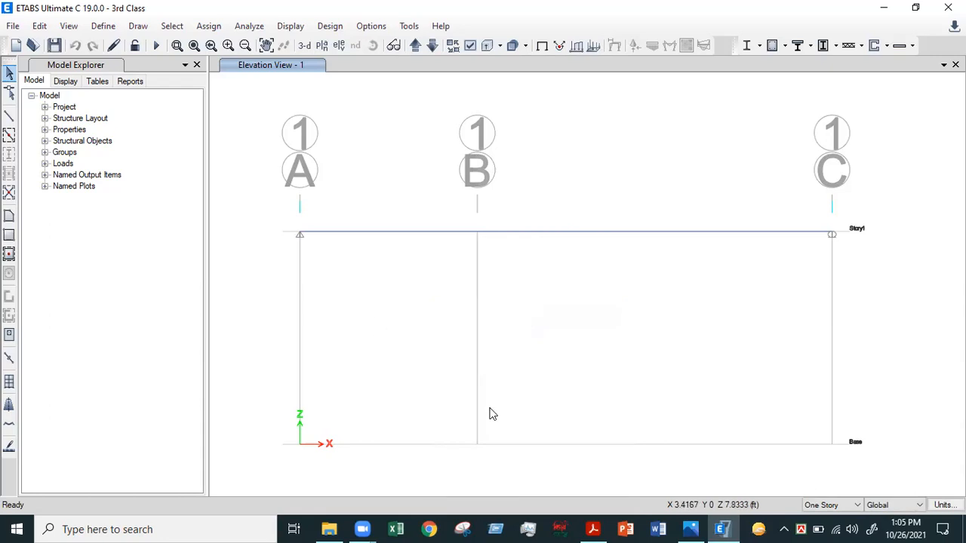
pyautogui.press('F5')
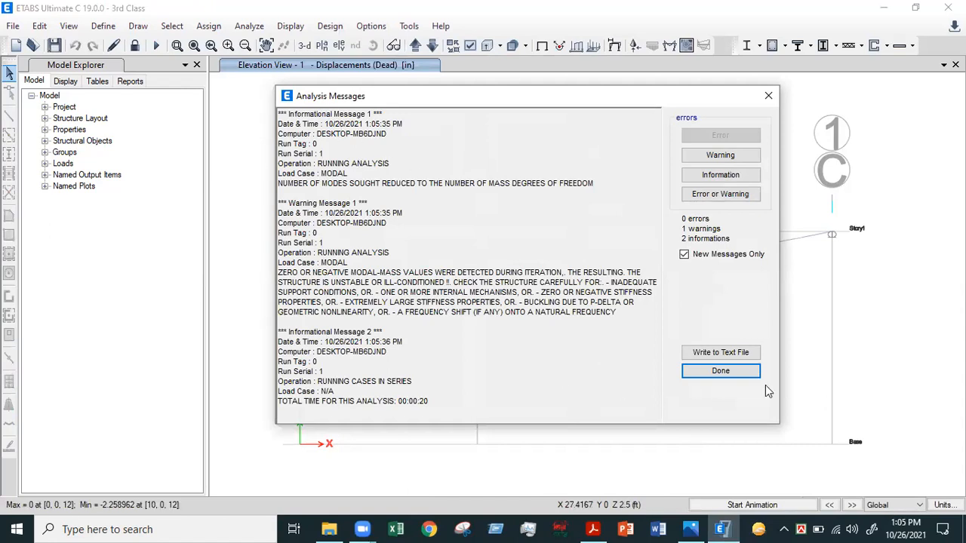
pyautogui.click(695, 372)
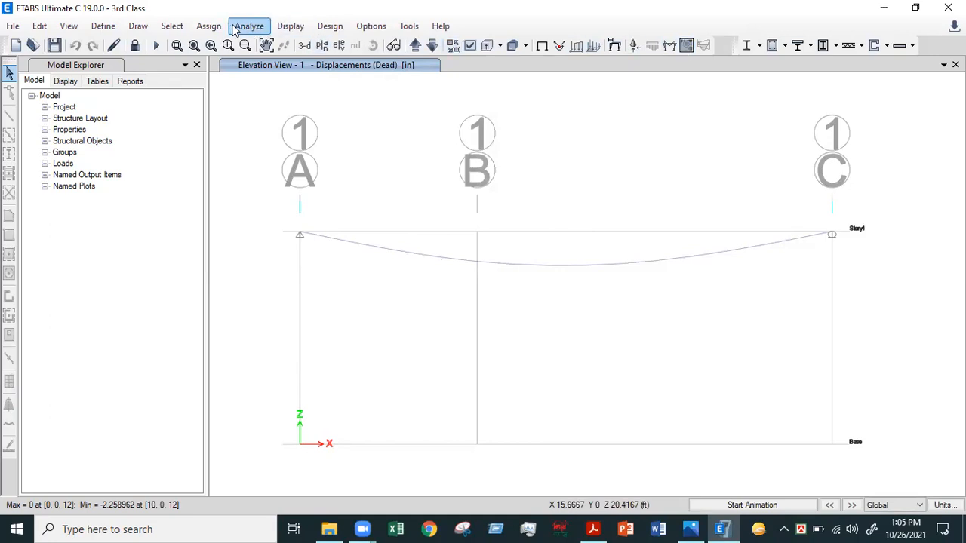
pyautogui.click(297, 29)
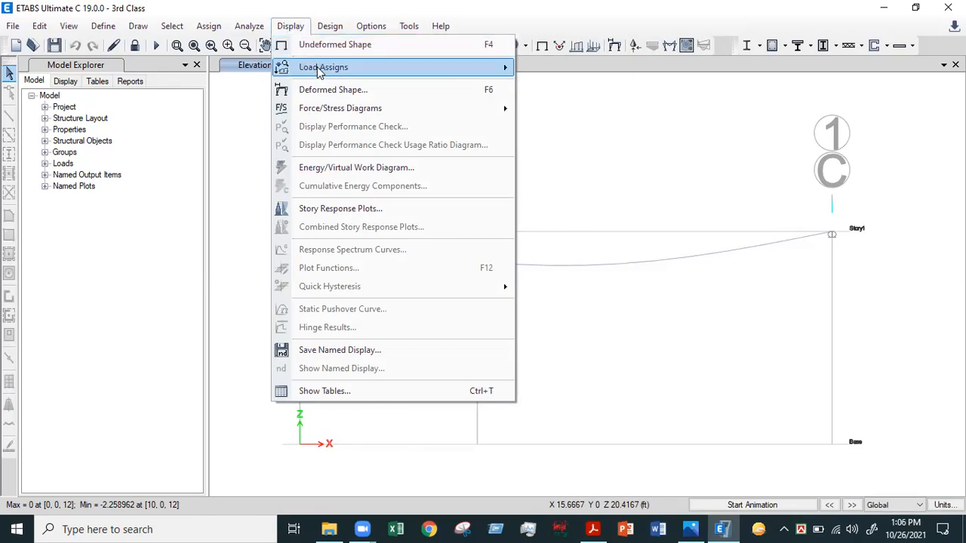
pyautogui.moveTo(320, 74)
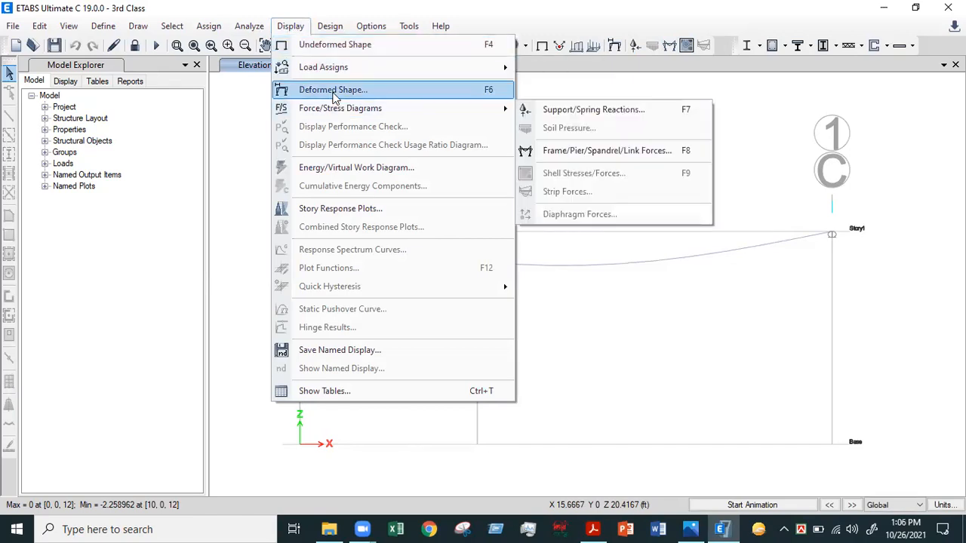
pyautogui.moveTo(339, 110)
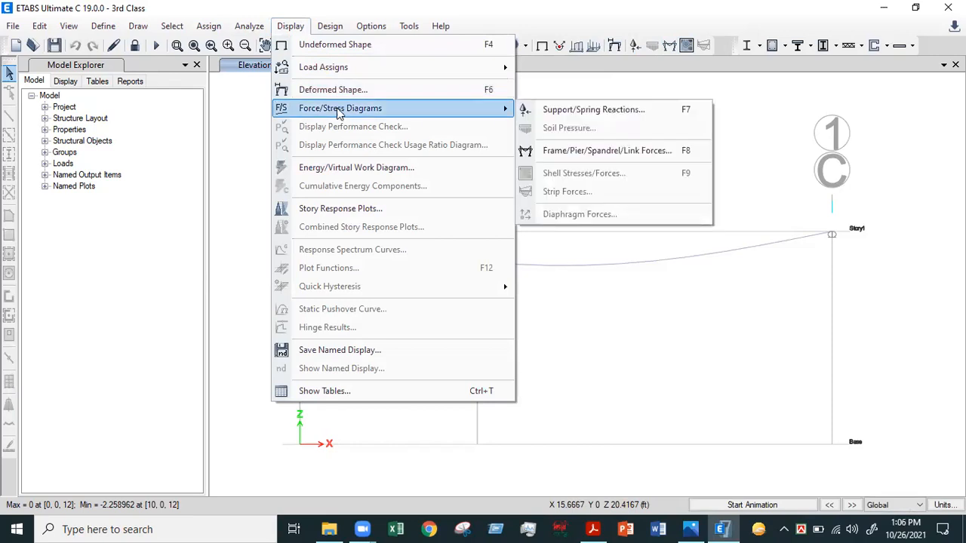
pyautogui.click(237, 182)
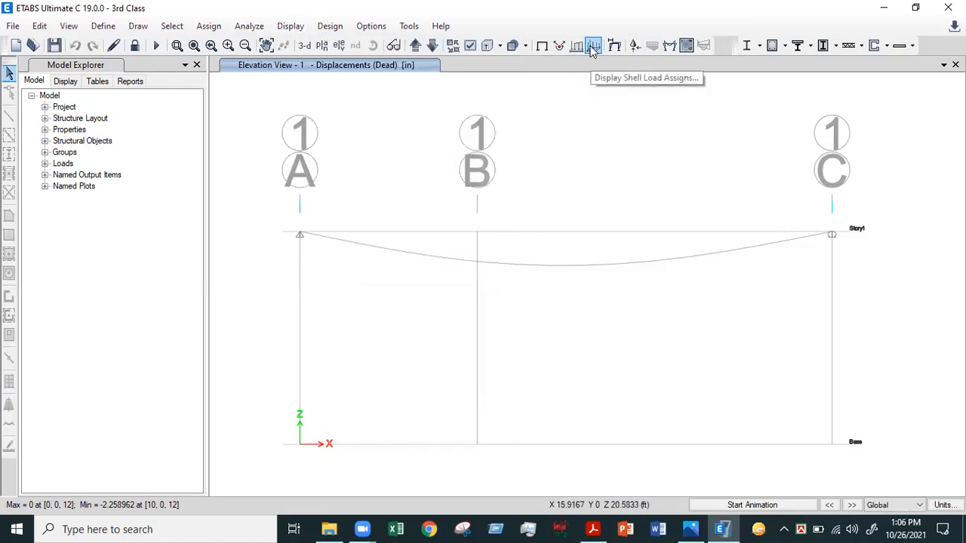
# Display the filled Moment 3-3 diagram of the frame members for the 1.2DL+1.6LL combination
pyautogui.click(669, 47)
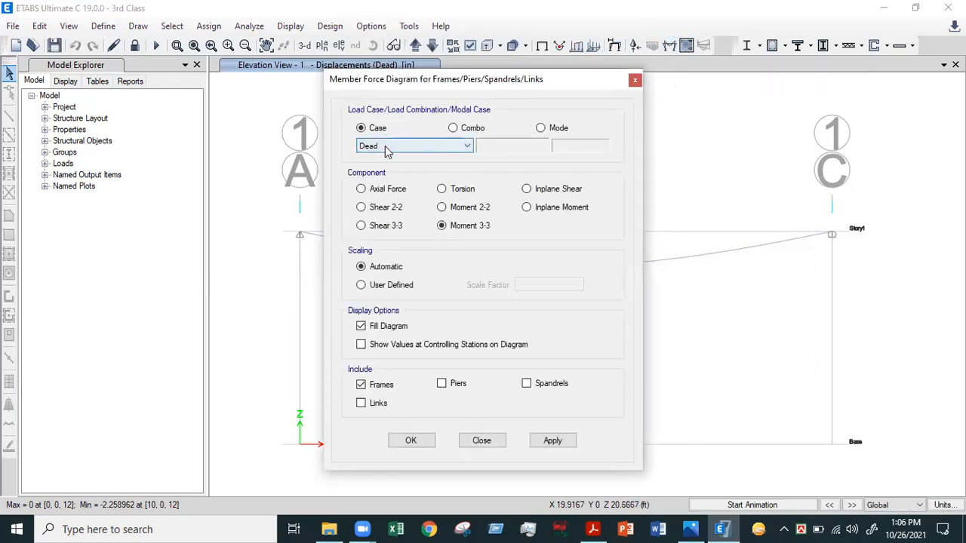
pyautogui.click(454, 128)
pyautogui.click(416, 148)
pyautogui.click(422, 153)
pyautogui.click(361, 128)
pyautogui.click(398, 149)
pyautogui.click(424, 147)
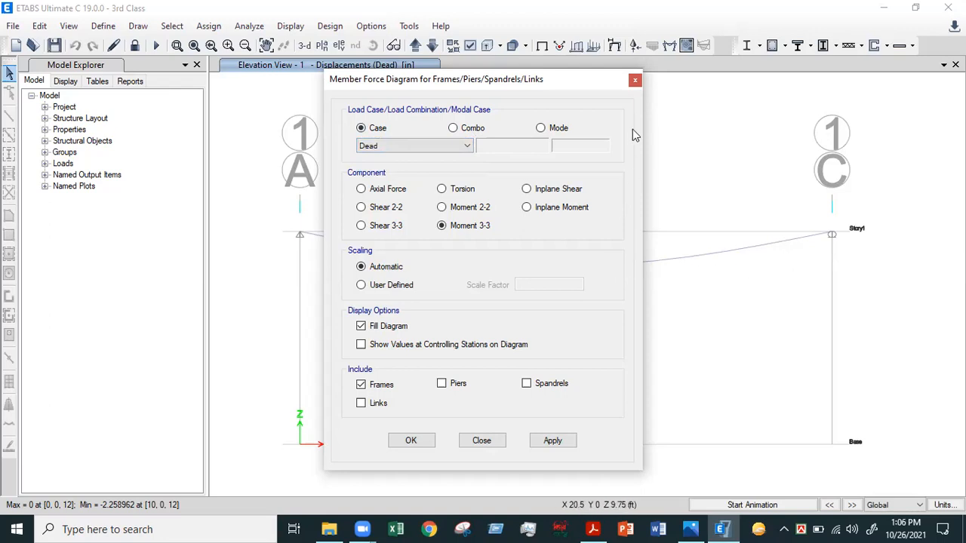
pyautogui.moveTo(587, 82); pyautogui.dragTo(302, 116)
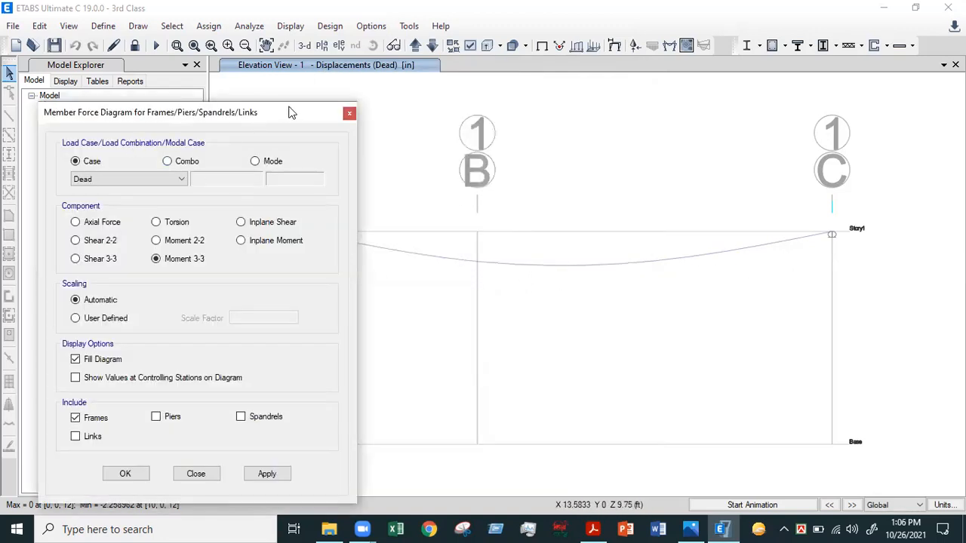
pyautogui.moveTo(292, 113); pyautogui.dragTo(481, 59)
pyautogui.click(356, 108)
pyautogui.click(352, 128)
pyautogui.click(352, 127)
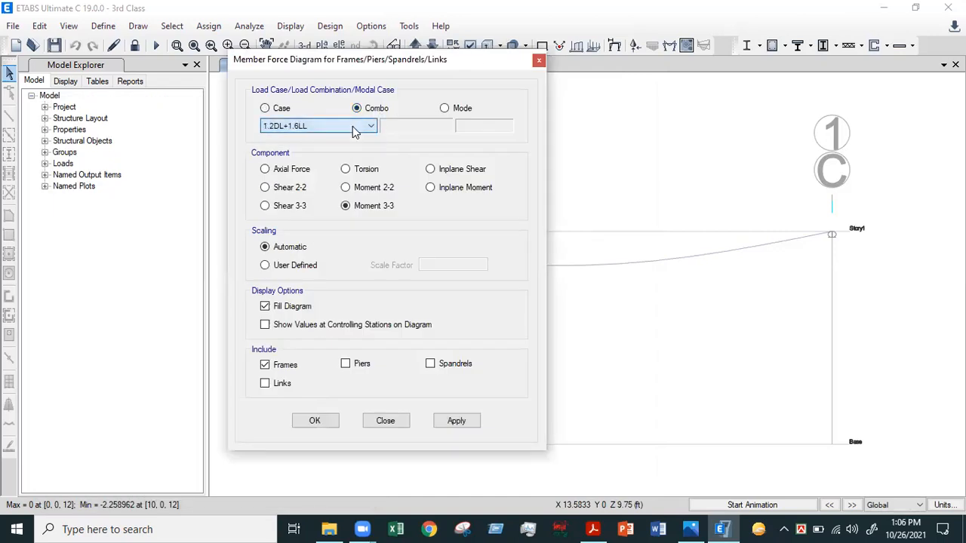
pyautogui.click(459, 424)
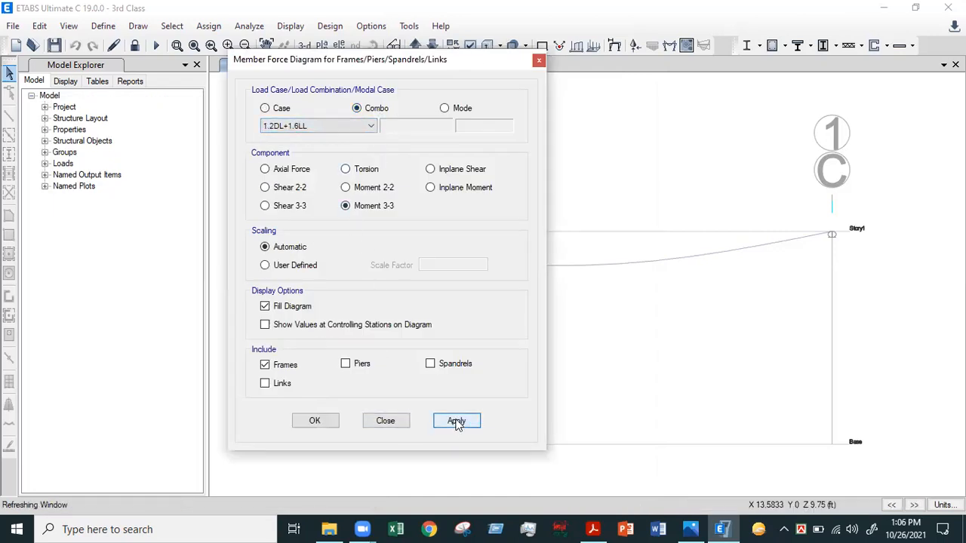
pyautogui.click(480, 66)
pyautogui.moveTo(481, 66); pyautogui.dragTo(417, 55)
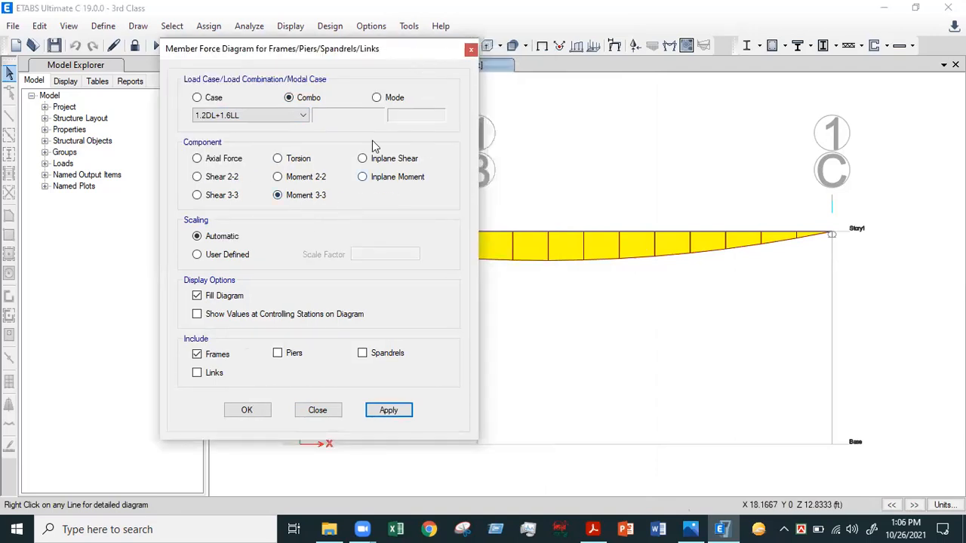
pyautogui.moveTo(424, 50); pyautogui.dragTo(195, 121)
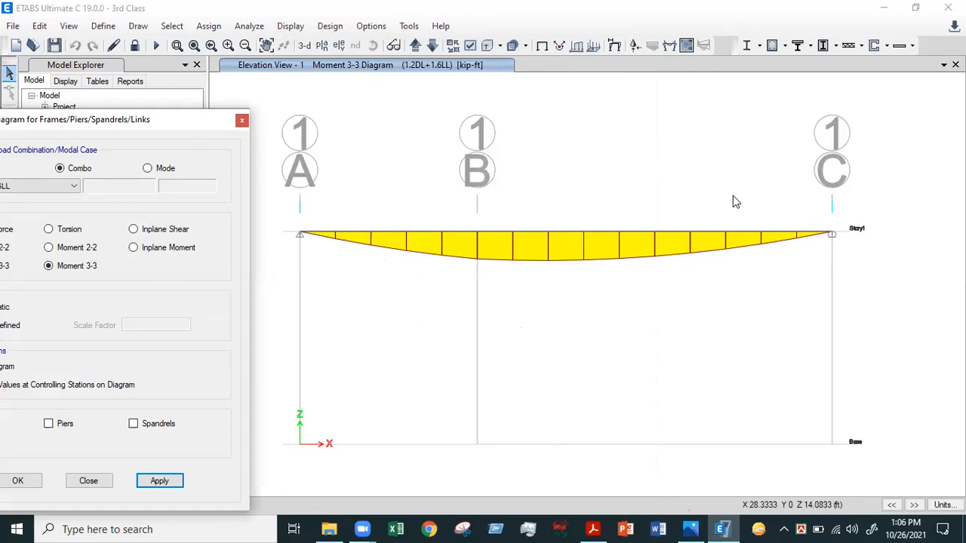
pyautogui.moveTo(280, 169); pyautogui.dragTo(261, 213)
# Show the values at controlling stations on the Moment 3-3 diagram and uncover the whole beam
pyautogui.click(185, 121)
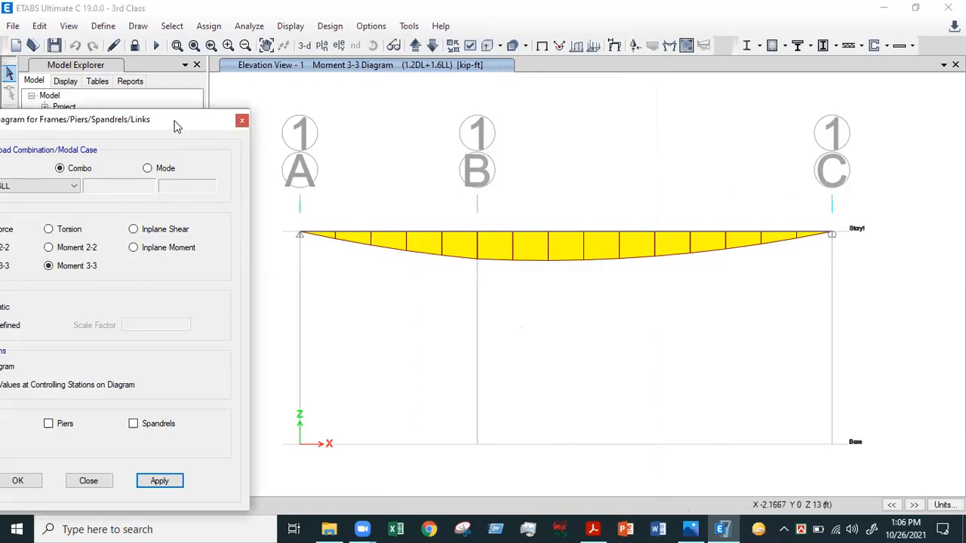
pyautogui.moveTo(180, 121); pyautogui.dragTo(306, 72)
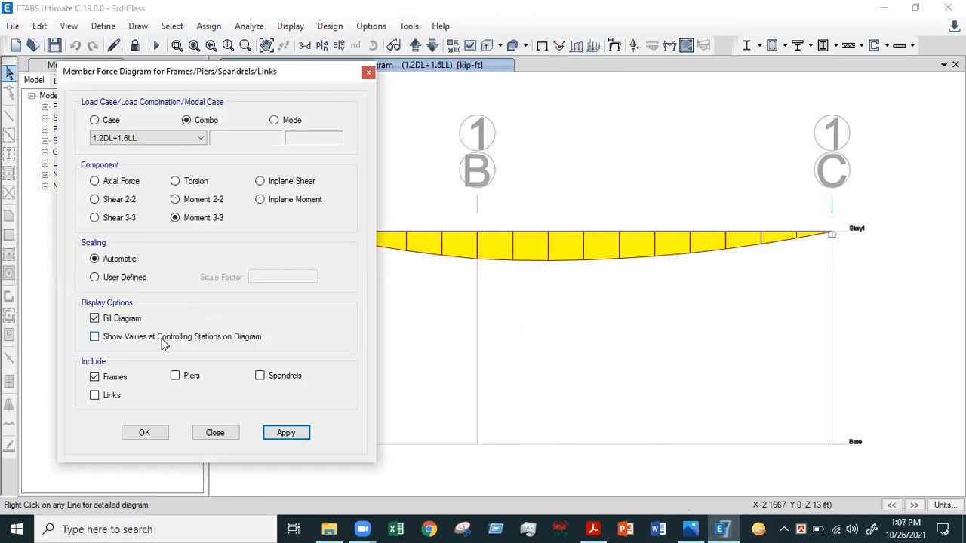
pyautogui.click(95, 337)
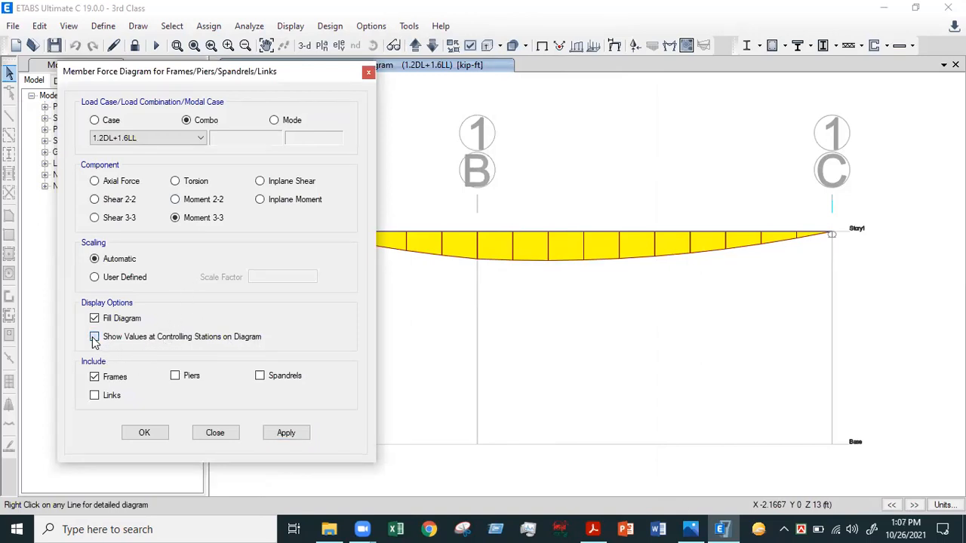
pyautogui.click(285, 433)
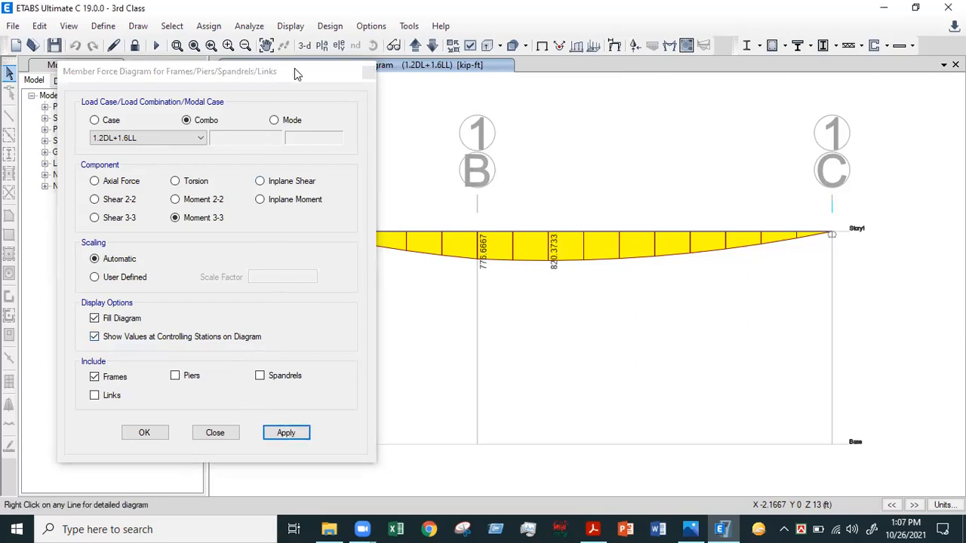
pyautogui.moveTo(296, 73); pyautogui.dragTo(175, 107)
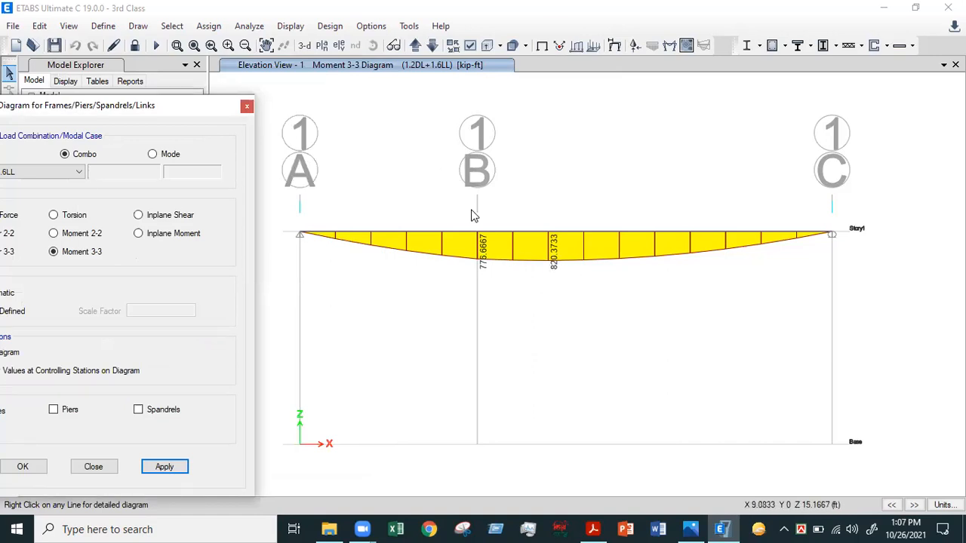
# Display the Shear 2-2 diagram for the 1.2DL+1.6LL combination and uncover the whole beam
pyautogui.moveTo(191, 110); pyautogui.dragTo(350, 101)
pyautogui.click(170, 225)
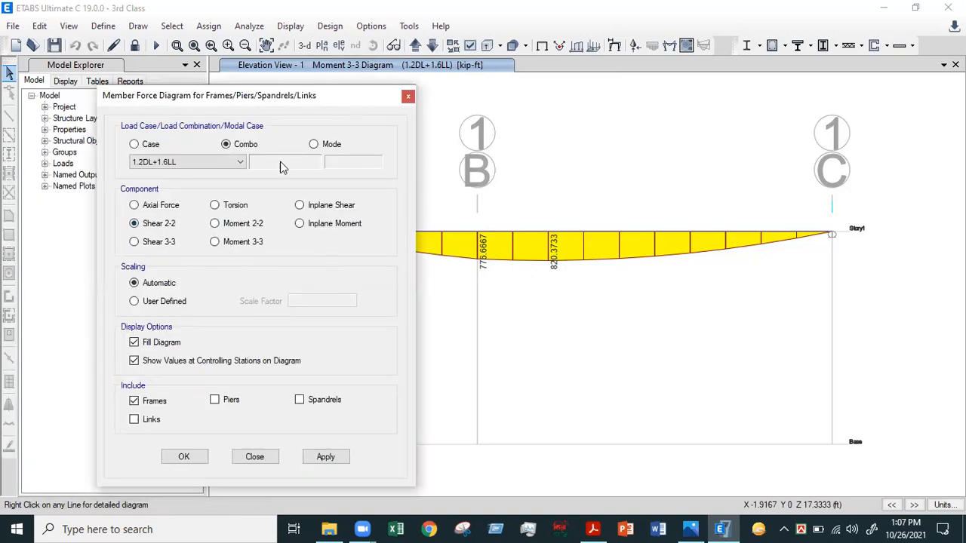
pyautogui.click(323, 461)
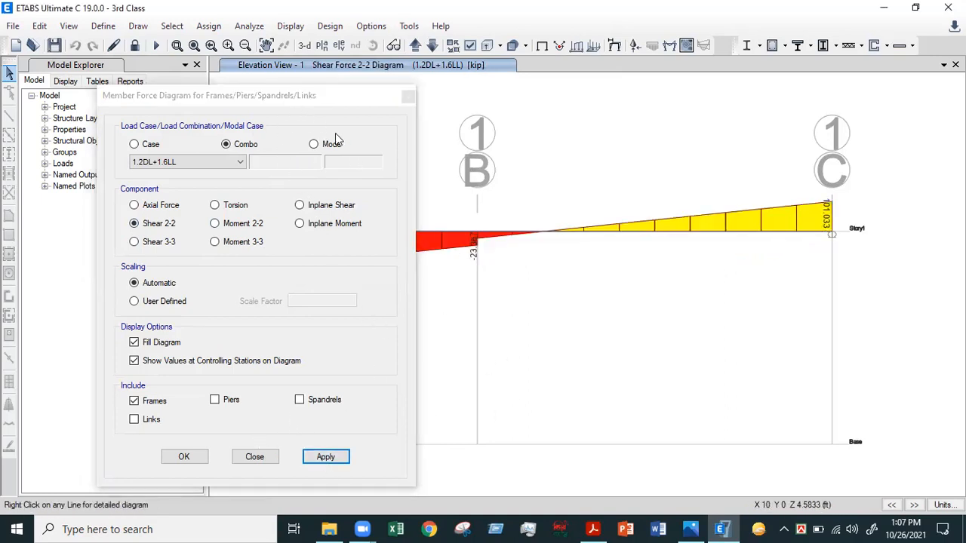
pyautogui.moveTo(341, 101); pyautogui.dragTo(145, 122)
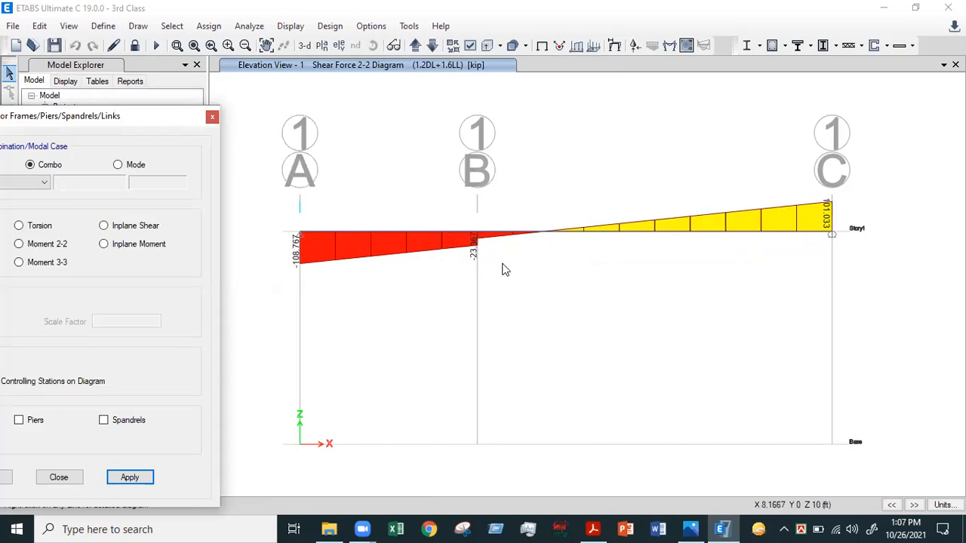
pyautogui.moveTo(177, 123); pyautogui.dragTo(381, 92)
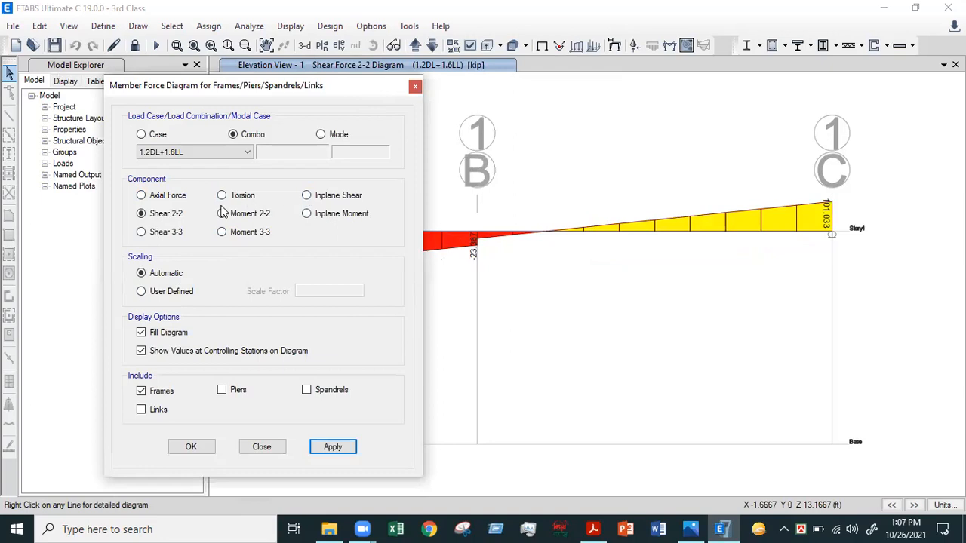
pyautogui.click(207, 152)
pyautogui.click(206, 151)
pyautogui.click(207, 154)
pyautogui.click(207, 153)
pyautogui.click(322, 135)
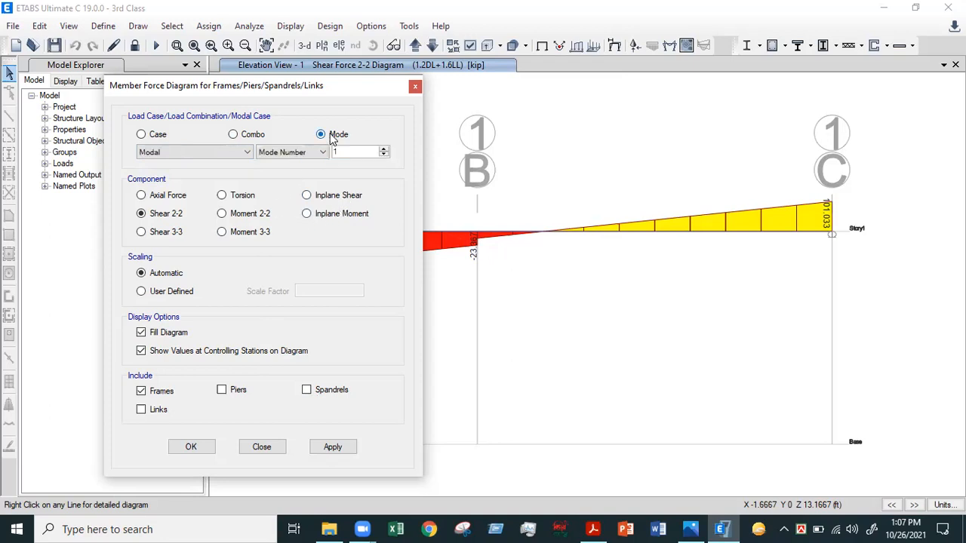
pyautogui.click(233, 135)
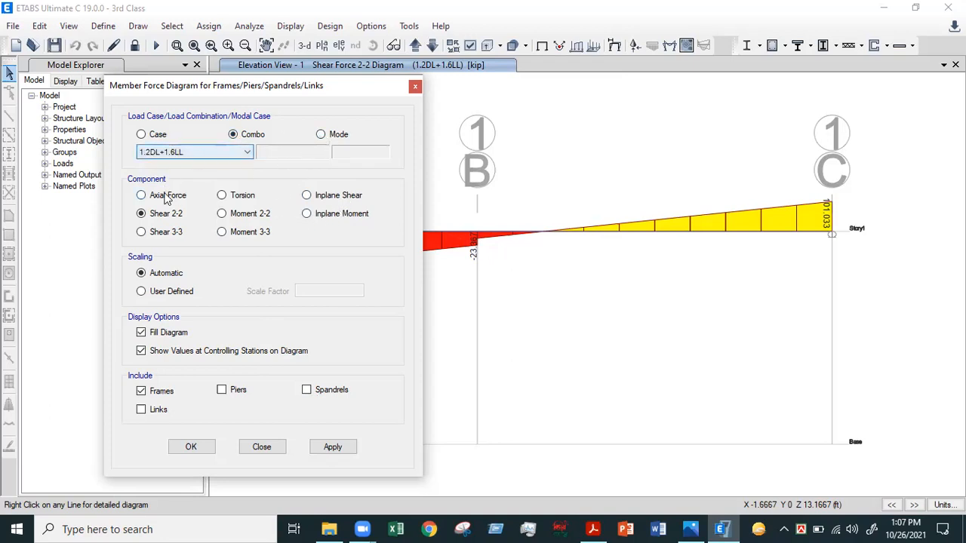
# Display the Shear 2-2 diagram for the Dead load case and close the member force diagram settings
pyautogui.click(155, 134)
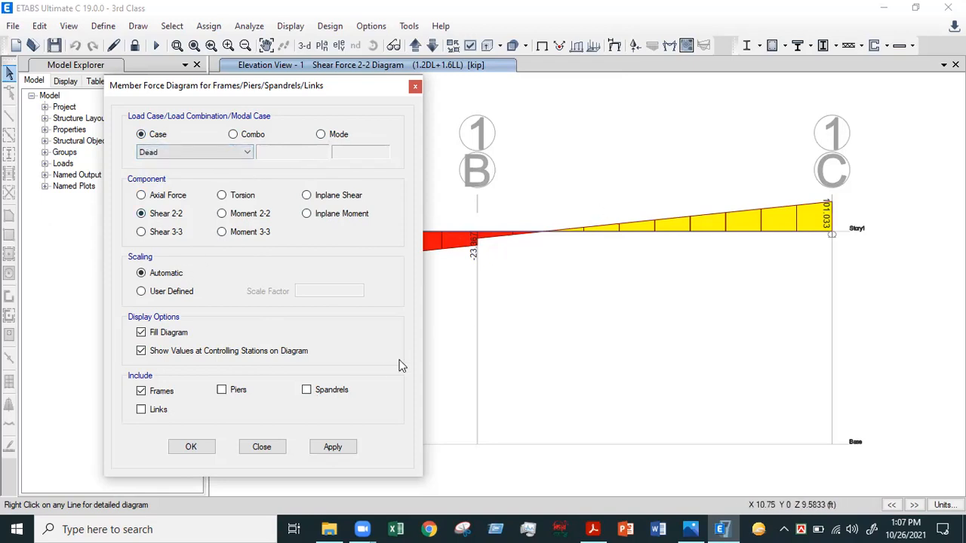
pyautogui.click(332, 447)
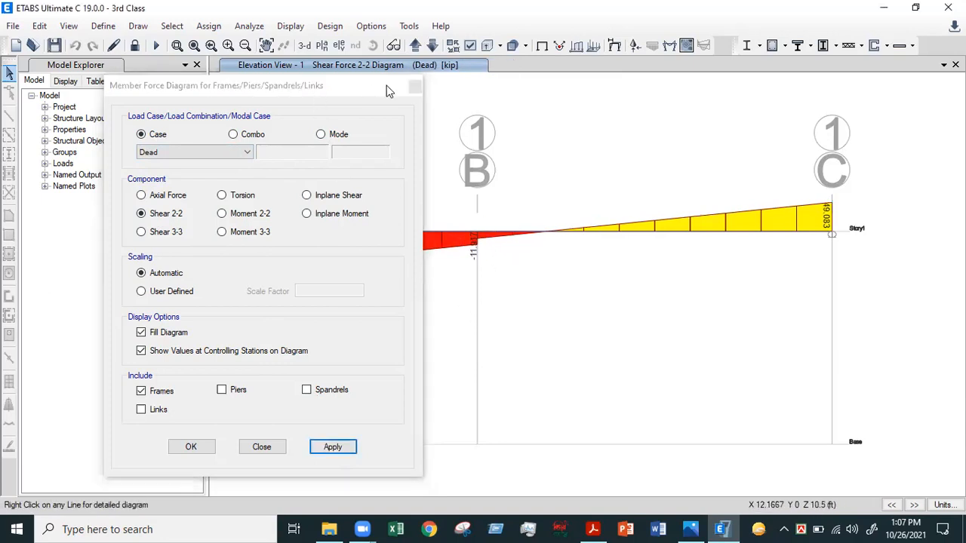
pyautogui.moveTo(386, 91); pyautogui.dragTo(188, 131)
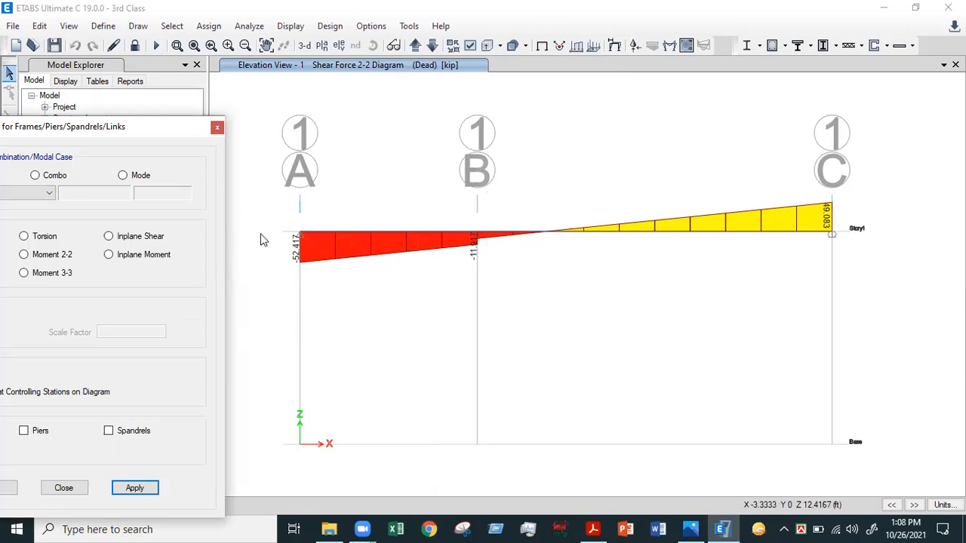
pyautogui.moveTo(179, 131); pyautogui.dragTo(245, 123)
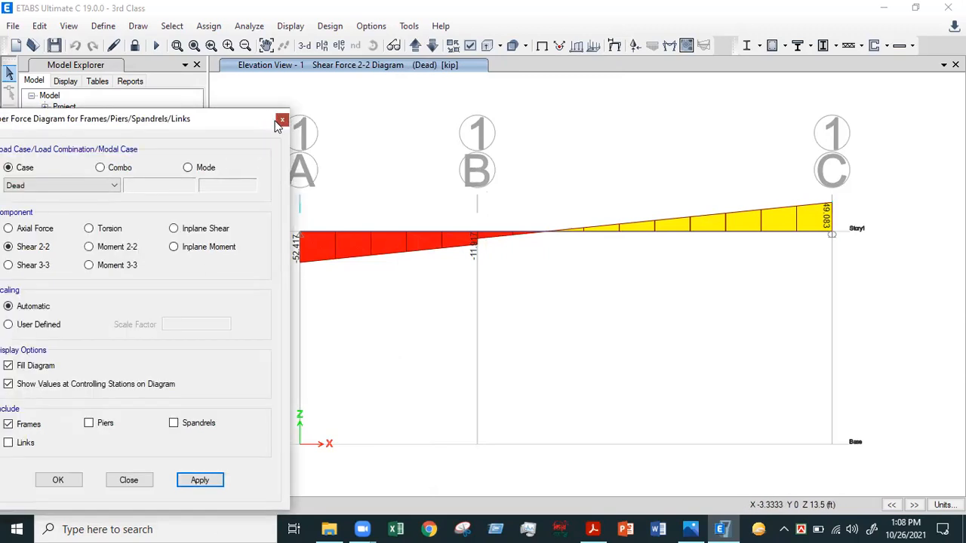
pyautogui.click(280, 121)
pyautogui.scroll(2, 520, 243)
pyautogui.scroll(-2, 519, 239)
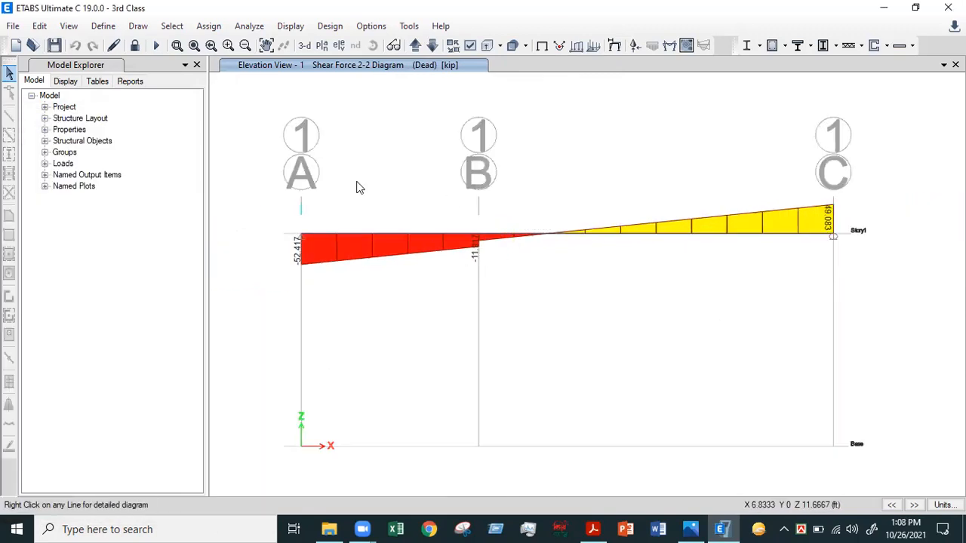
# Add 1.2DL+1.6LL to the strength design combinations for concrete frame design and accept the selection
pyautogui.click(325, 28)
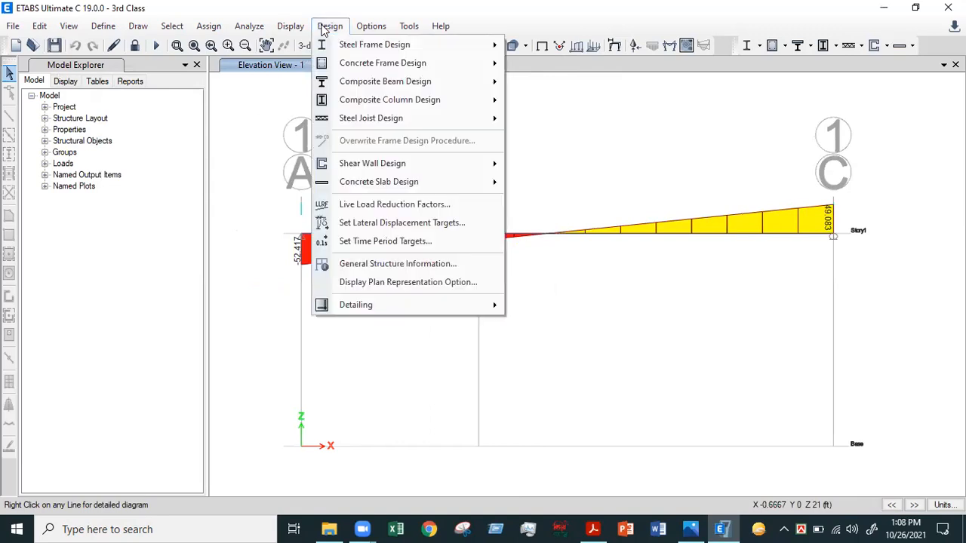
pyautogui.moveTo(359, 64)
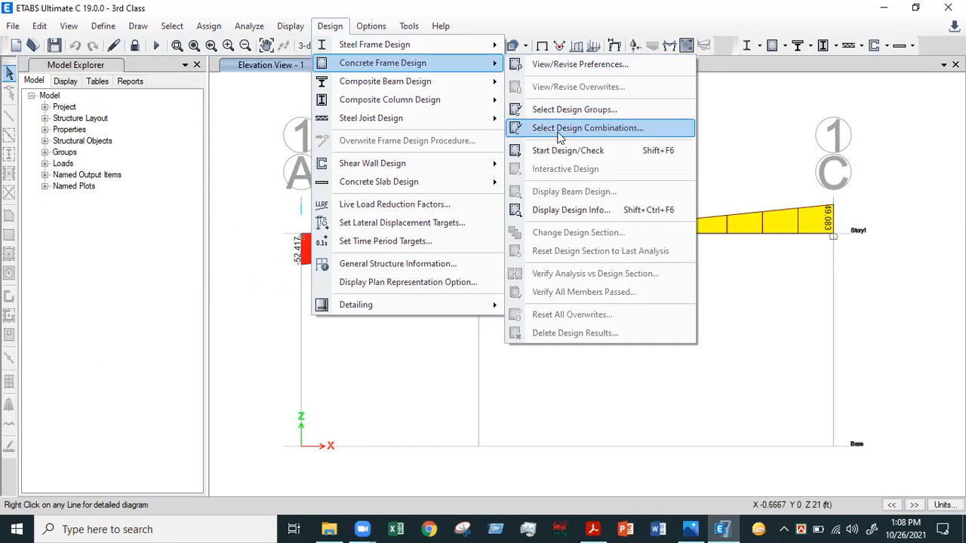
pyautogui.click(559, 133)
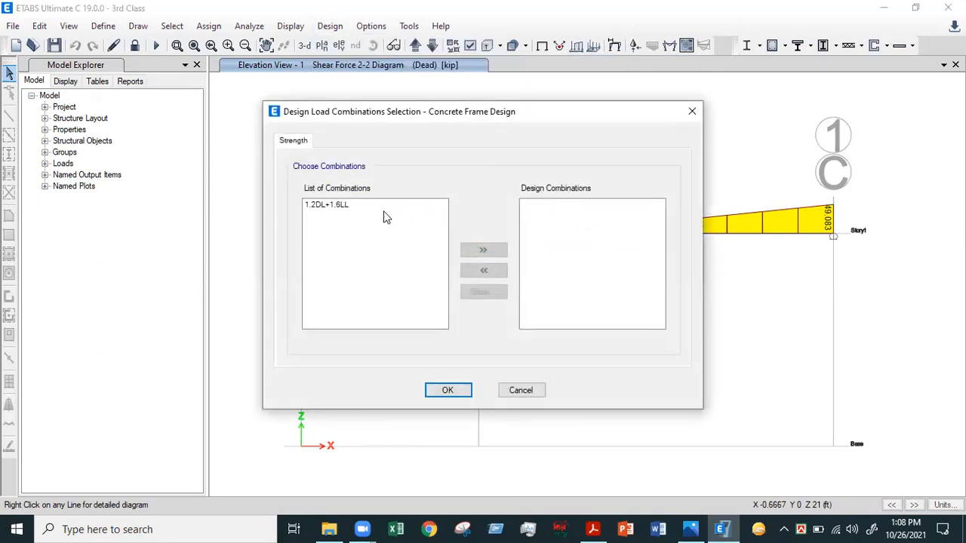
pyautogui.click(341, 207)
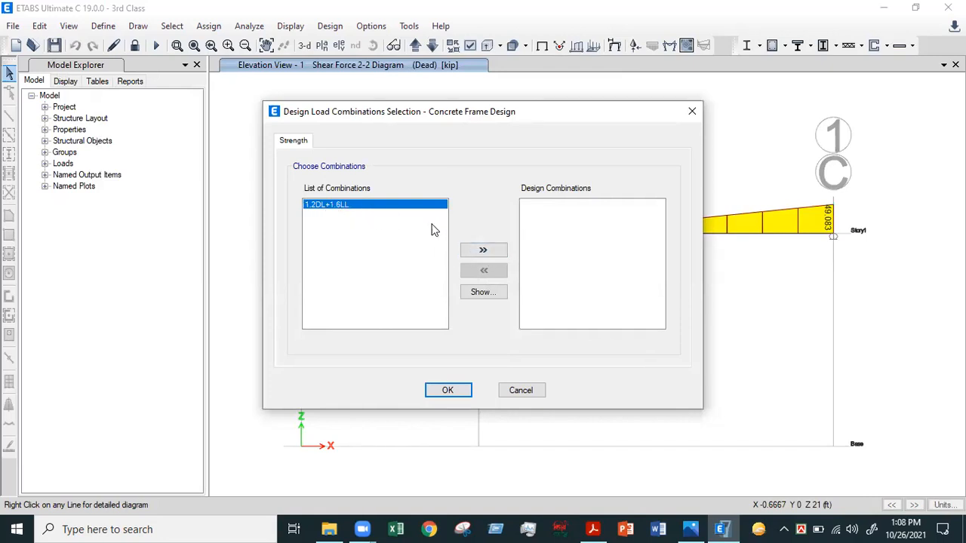
pyautogui.click(489, 252)
pyautogui.click(448, 390)
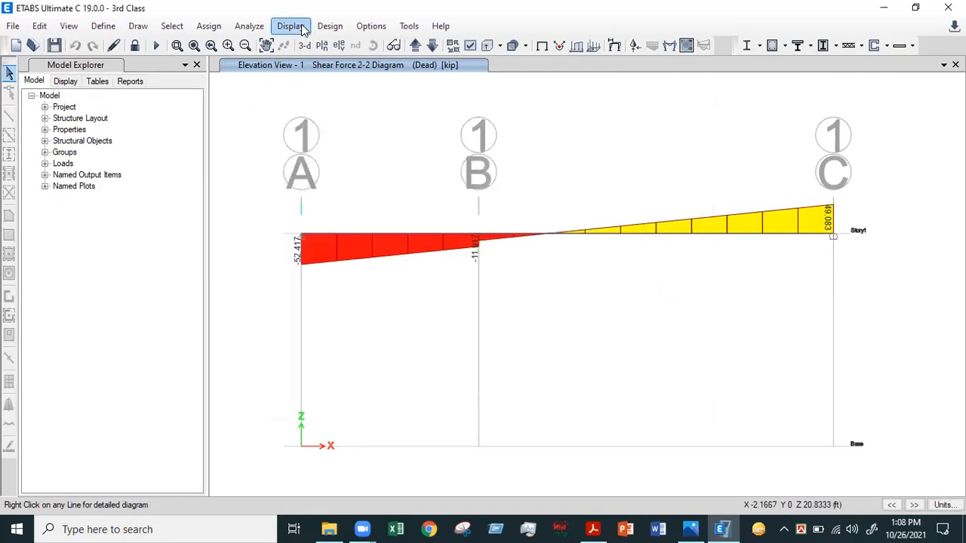
# Check the design input options offered for displaying concrete frame design results, and close the dialog without applying any
pyautogui.click(330, 26)
pyautogui.moveTo(387, 67)
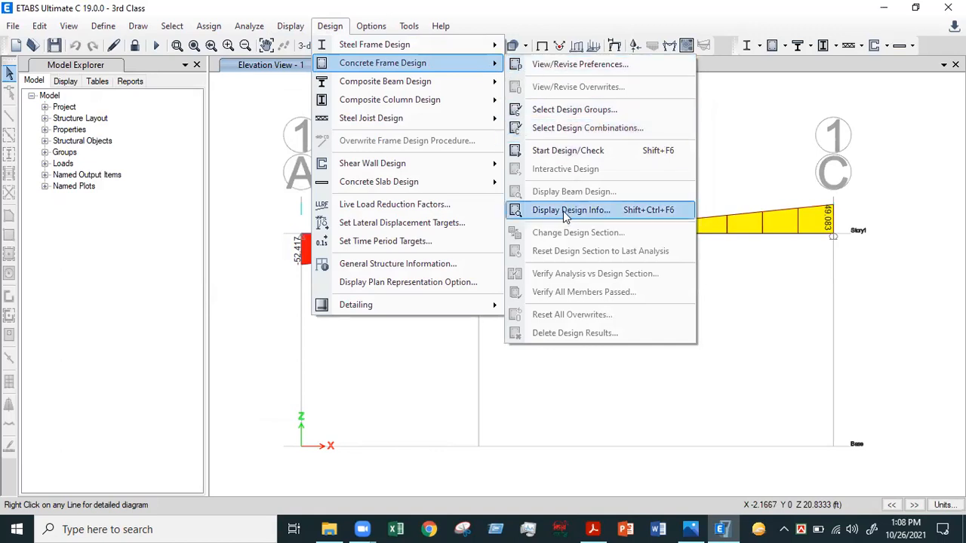
pyautogui.click(557, 213)
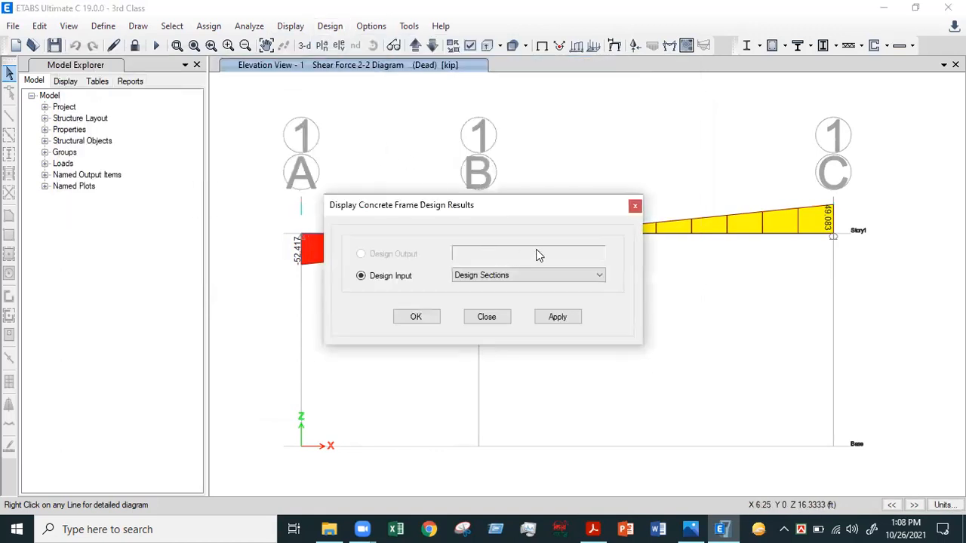
pyautogui.click(532, 275)
pyautogui.click(532, 277)
pyautogui.click(635, 206)
# Run the concrete frame design check on the beam to get its longitudinal reinforcing
pyautogui.click(281, 27)
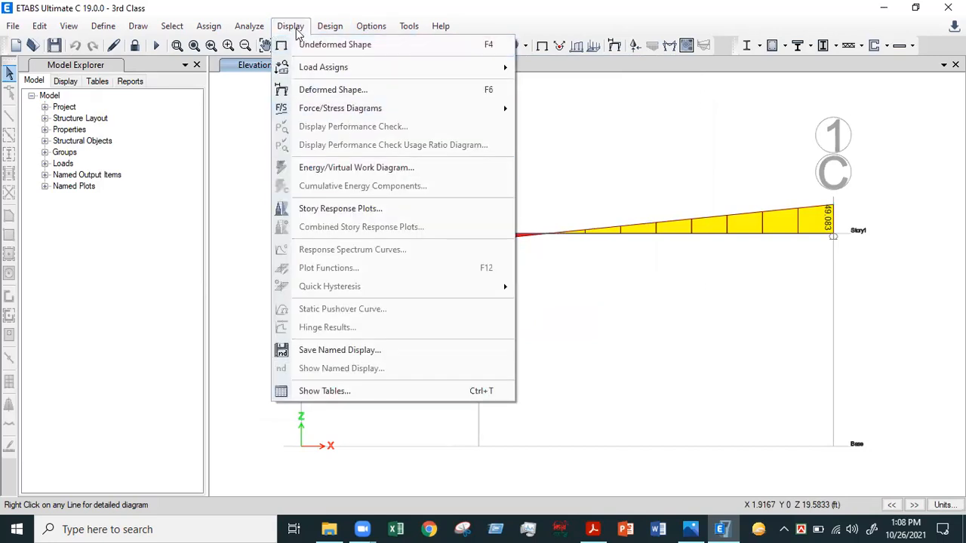
pyautogui.moveTo(330, 27)
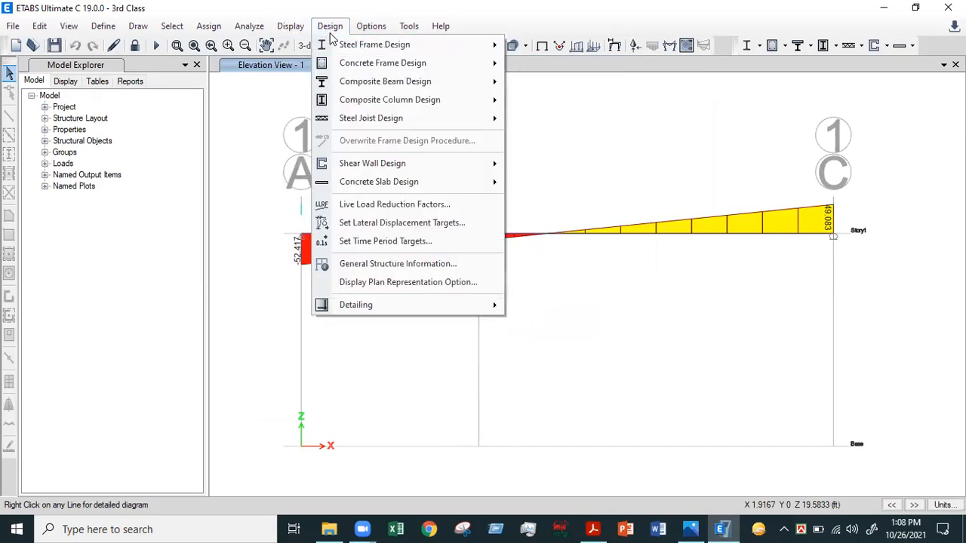
pyautogui.moveTo(422, 64)
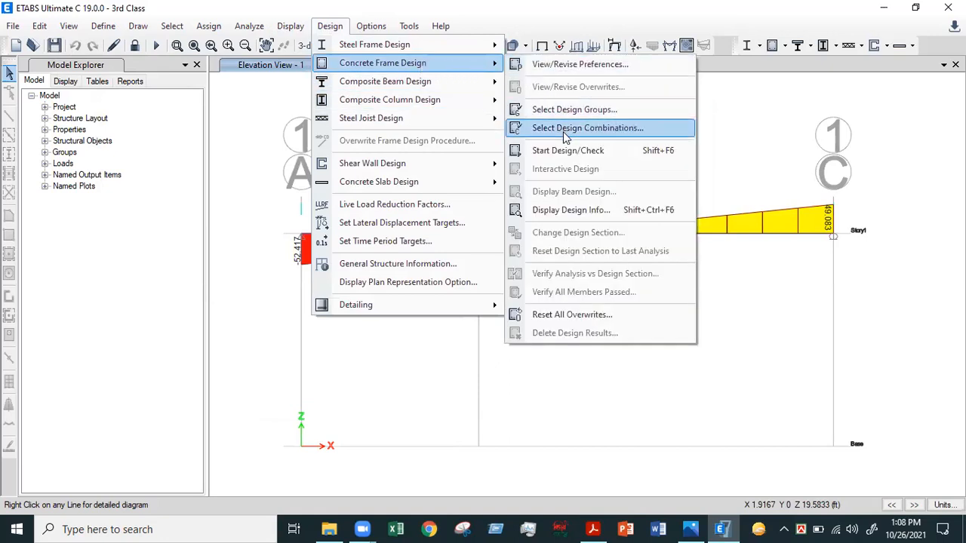
pyautogui.click(592, 152)
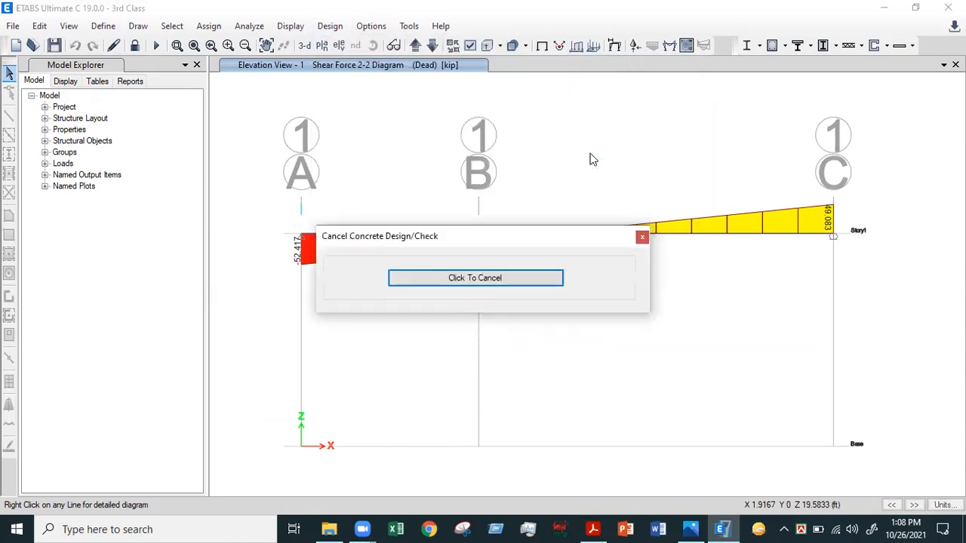
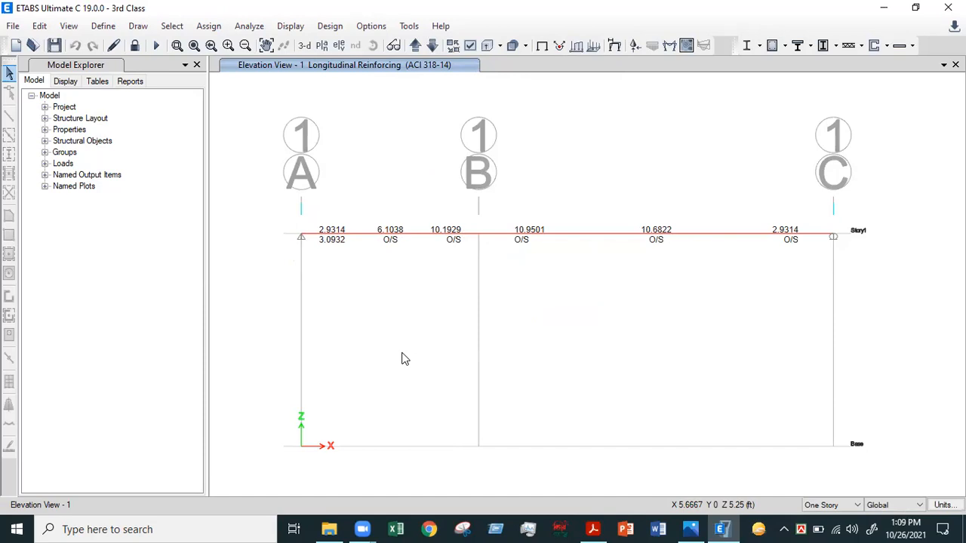
# Examine the ACI 318-14 design details summary of the beam between grids A and B, and close the design information
pyautogui.moveTo(419, 237)
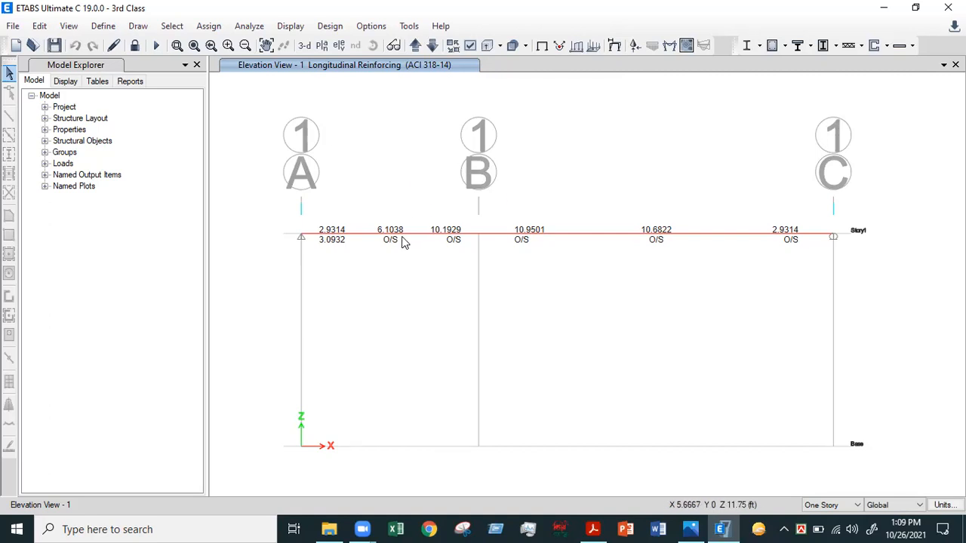
pyautogui.click(402, 239)
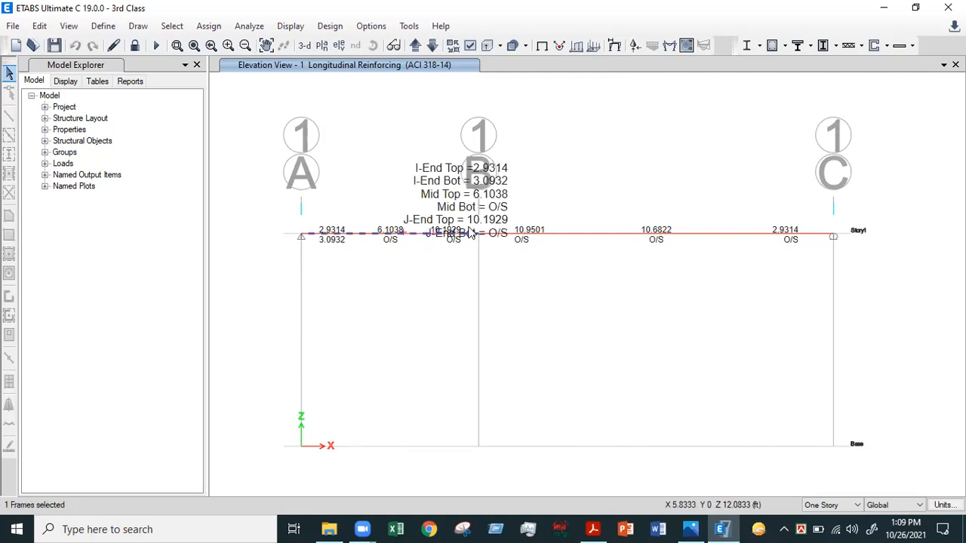
pyautogui.rightClick(420, 237)
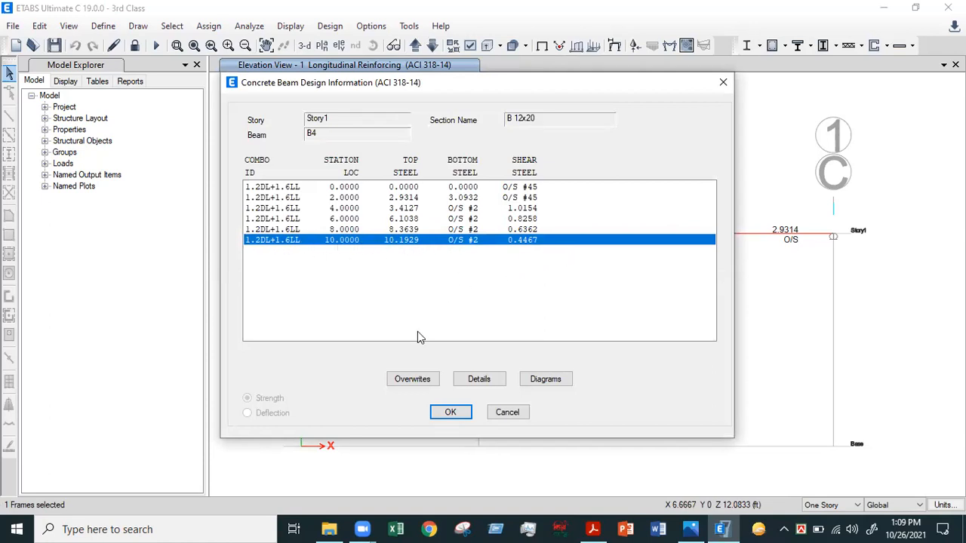
pyautogui.click(485, 381)
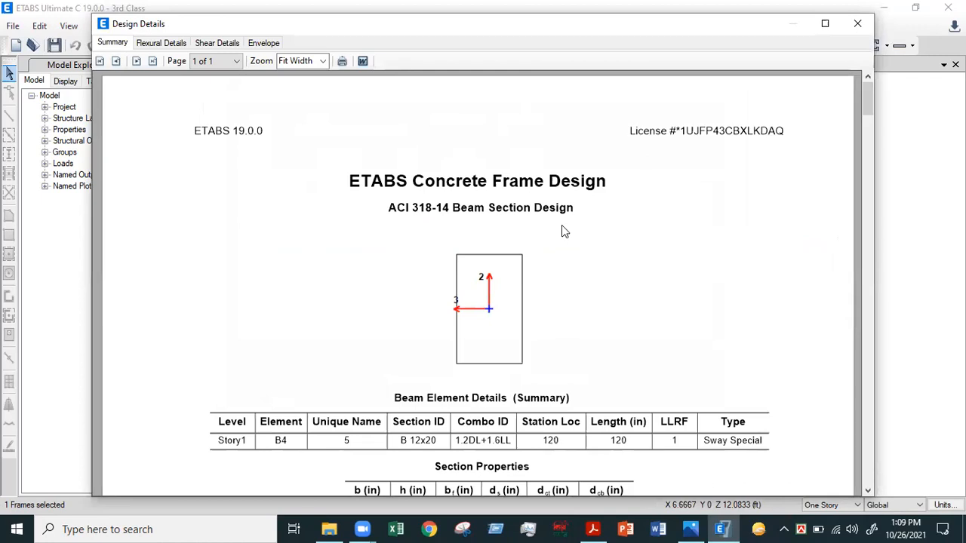
pyautogui.scroll(-5, 561, 226)
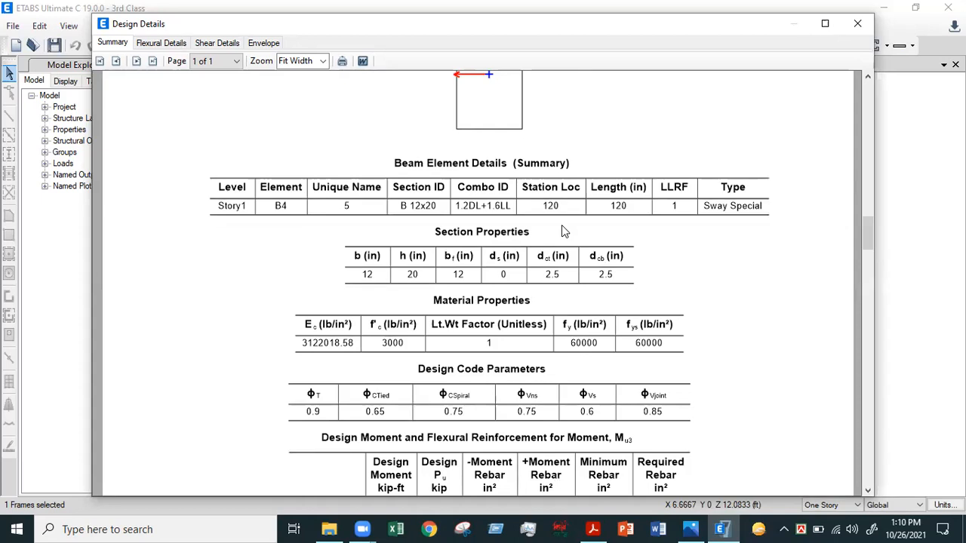
pyautogui.scroll(-8, 561, 225)
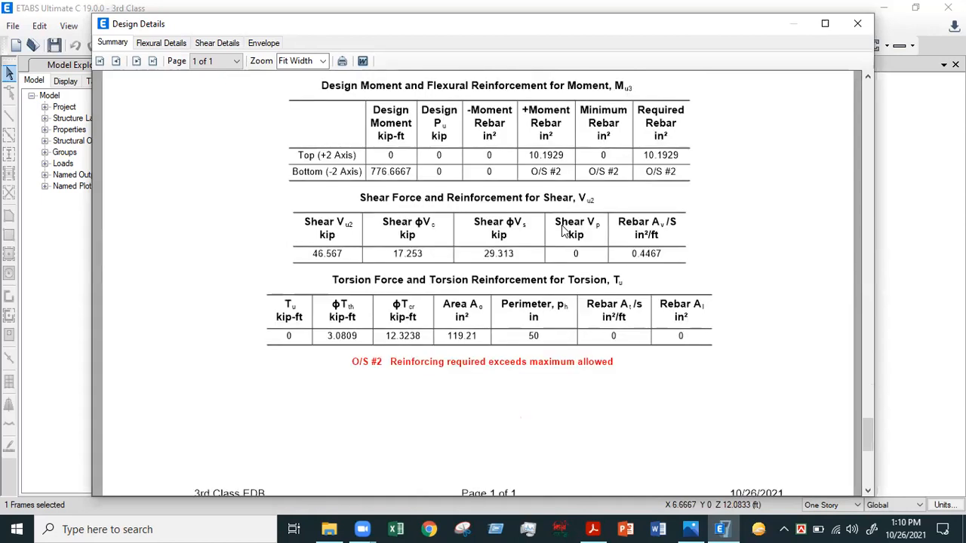
pyautogui.scroll(5, 561, 224)
pyautogui.scroll(-3, 411, 218)
pyautogui.scroll(3, 430, 268)
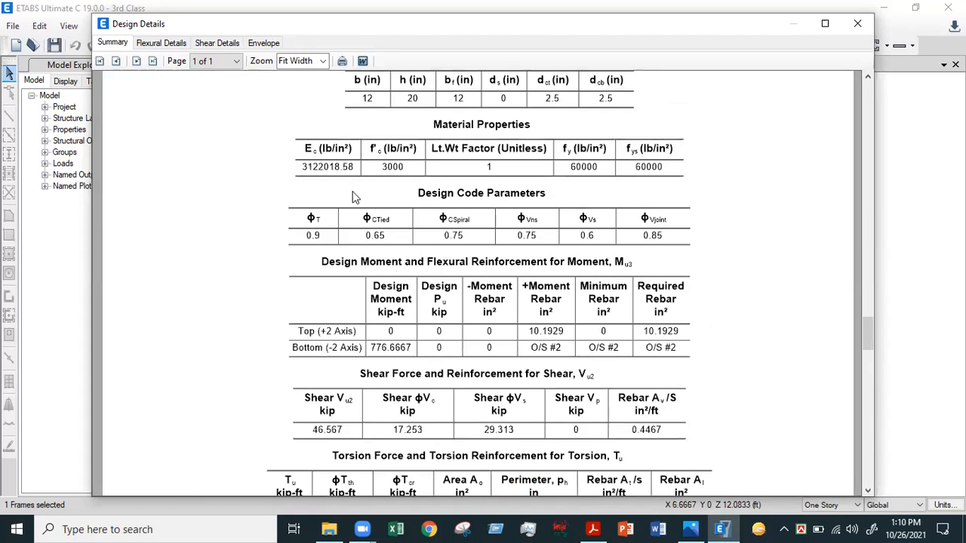
pyautogui.scroll(-5, 434, 302)
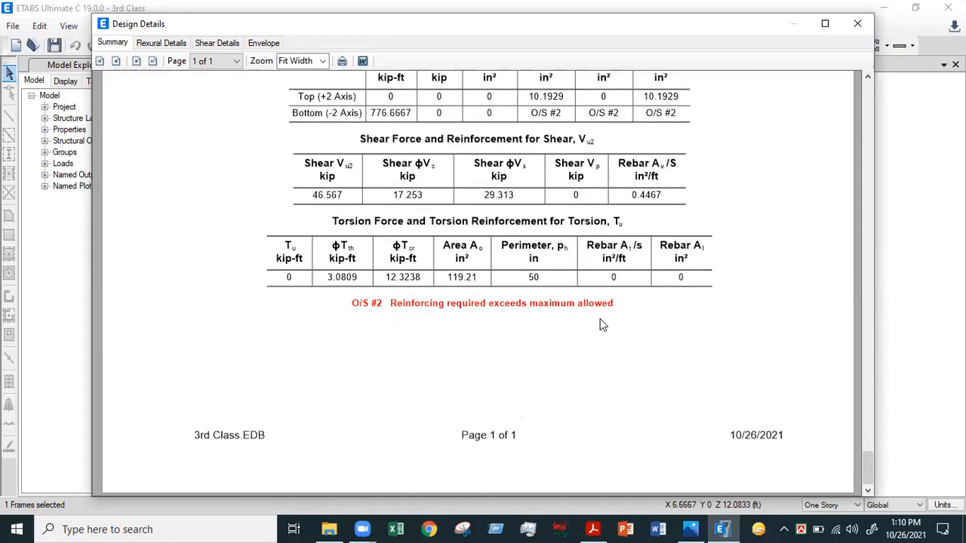
pyautogui.click(857, 23)
pyautogui.click(450, 412)
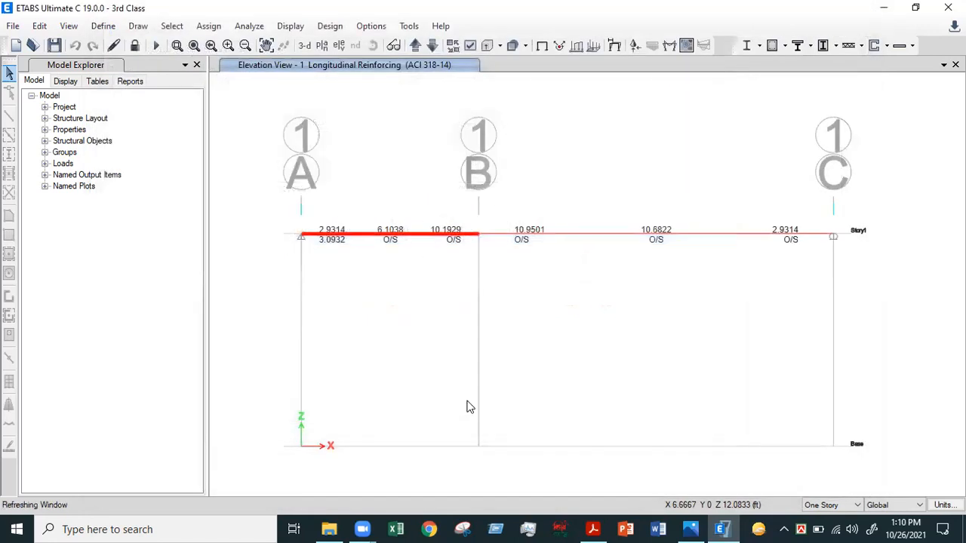
# Clear the beam selection and unlock the model, accepting deletion of the analysis results
pyautogui.click(410, 191)
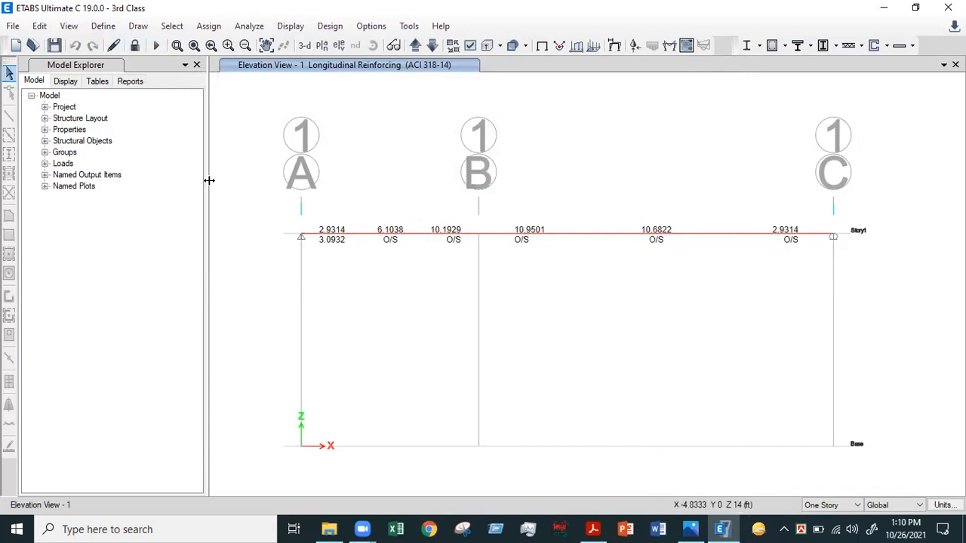
pyautogui.click(134, 45)
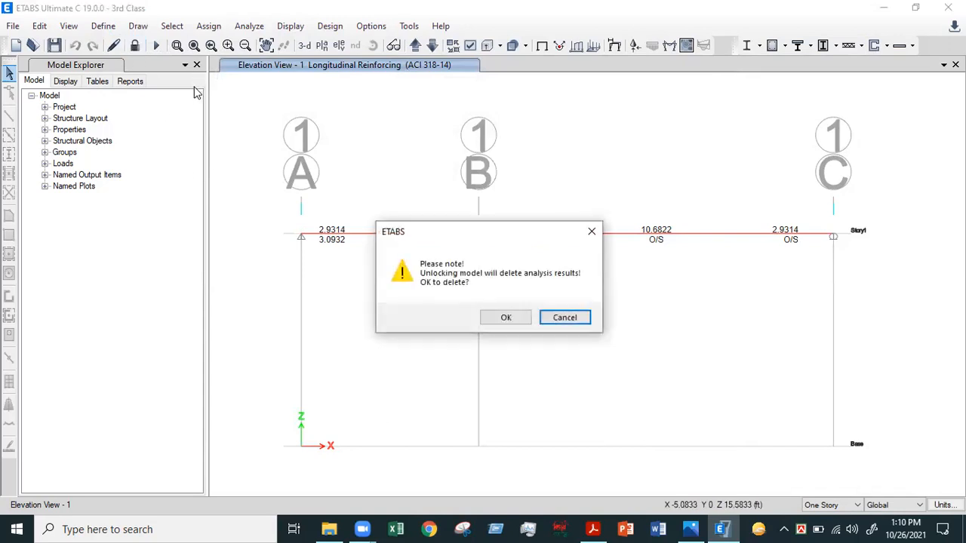
pyautogui.click(506, 316)
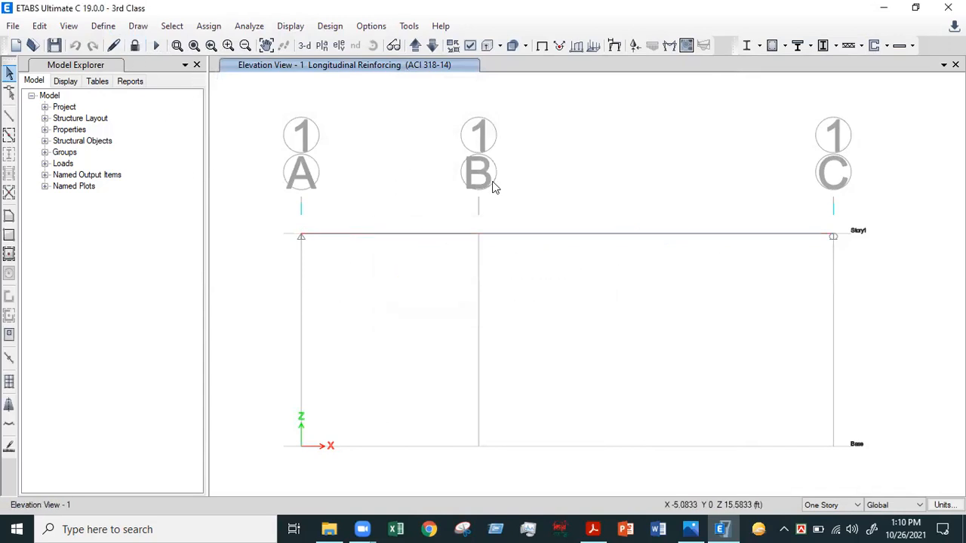
# Open the B 12x20 frame section for modification and rename it B 15x25
pyautogui.click(103, 26)
pyautogui.moveTo(125, 68)
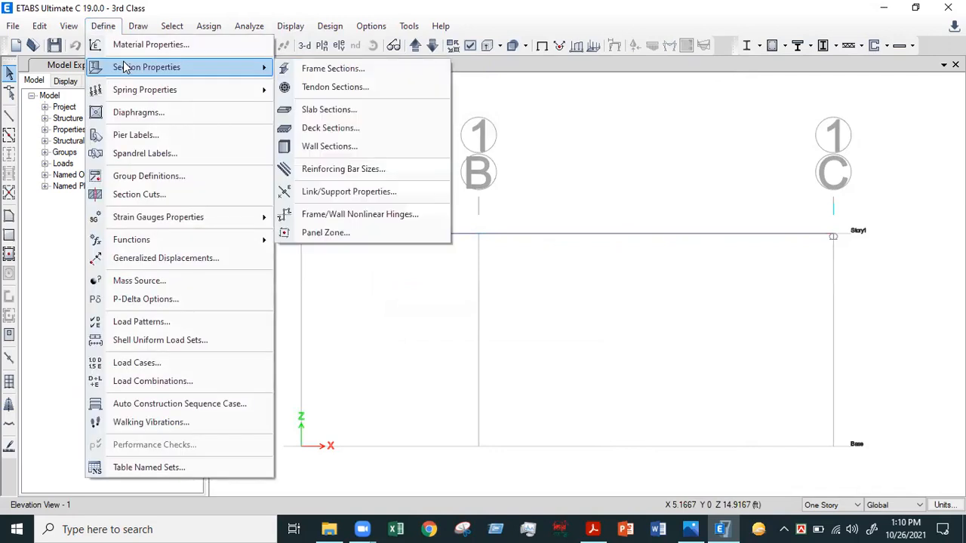
pyautogui.click(347, 70)
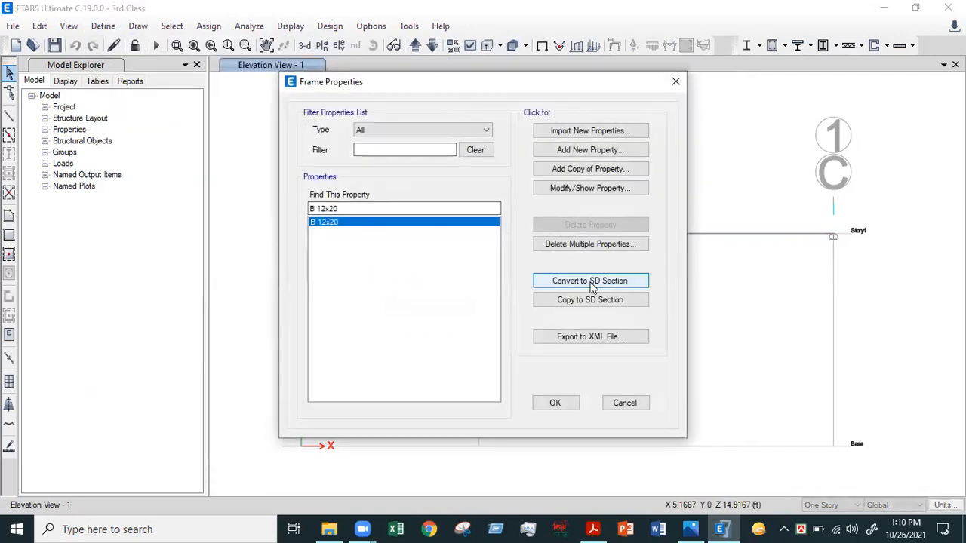
pyautogui.click(592, 189)
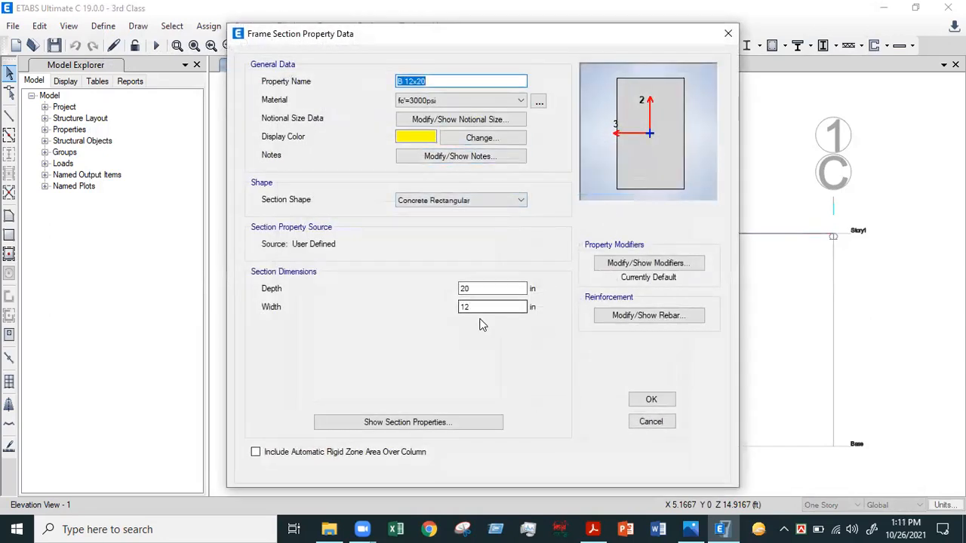
pyautogui.moveTo(479, 307); pyautogui.dragTo(458, 309)
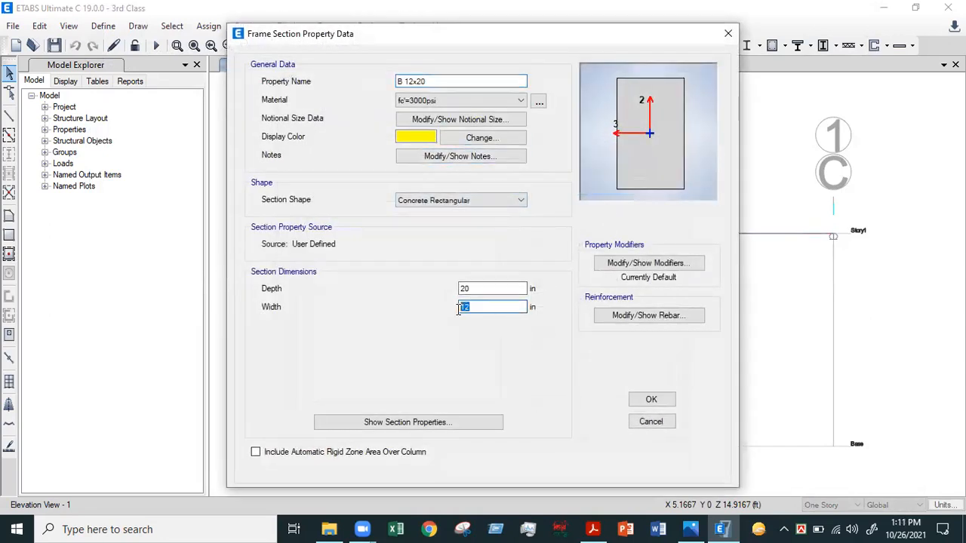
pyautogui.click(410, 82)
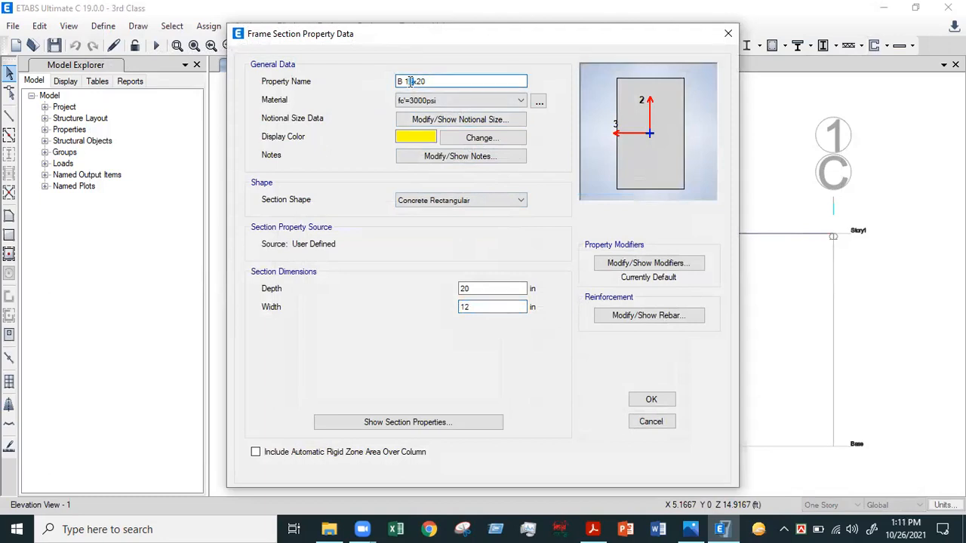
pyautogui.doubleClick(419, 82)
pyautogui.click(427, 82)
pyautogui.doubleClick(420, 81)
pyautogui.click(425, 82)
pyautogui.click(411, 81)
# Set the frame section's width to 15 in and depth to 25 in, and accept the section changes
pyautogui.click(471, 307)
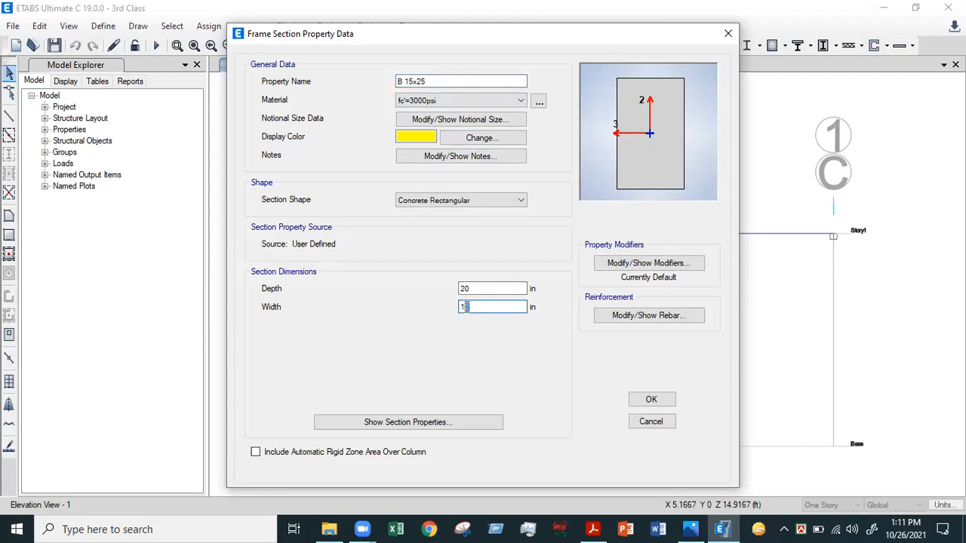
pyautogui.press('BackSpace')
pyautogui.write('5')
pyautogui.doubleClick(464, 289)
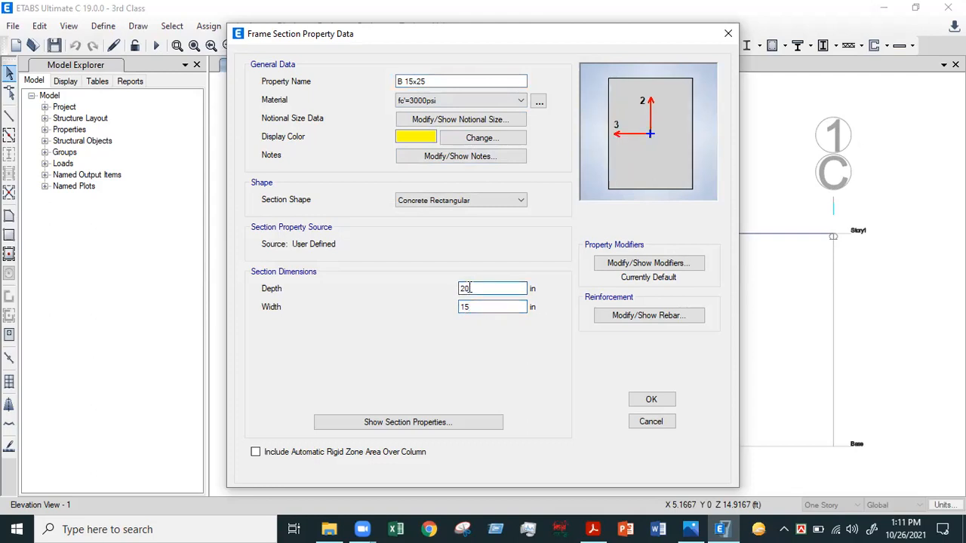
pyautogui.write('5')
pyautogui.click(651, 399)
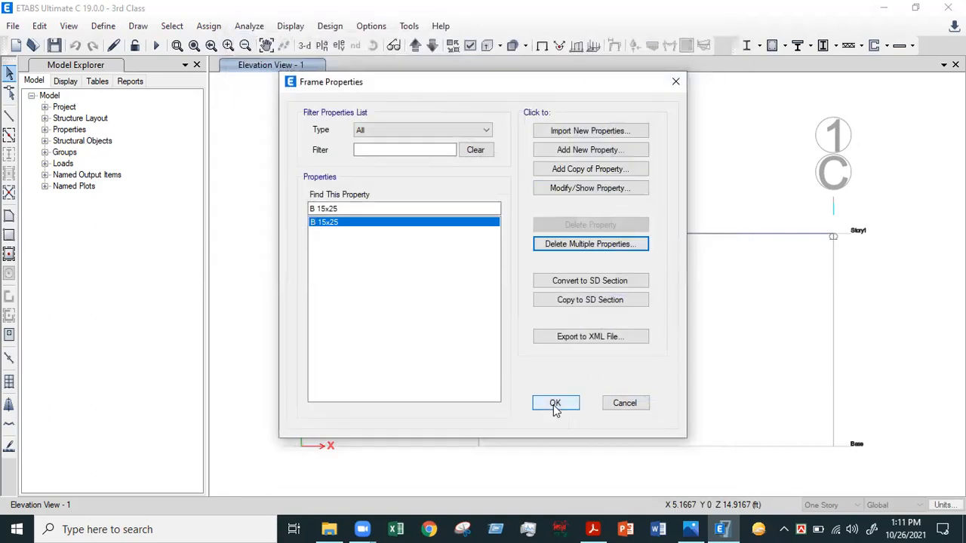
pyautogui.click(554, 404)
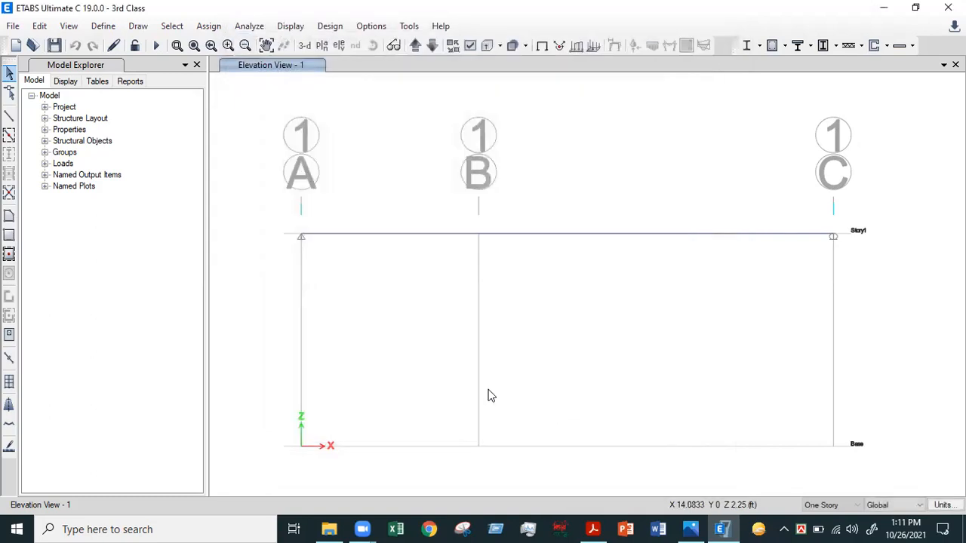
# Check the section property assigned to the beam between grids A and B
pyautogui.click(401, 236)
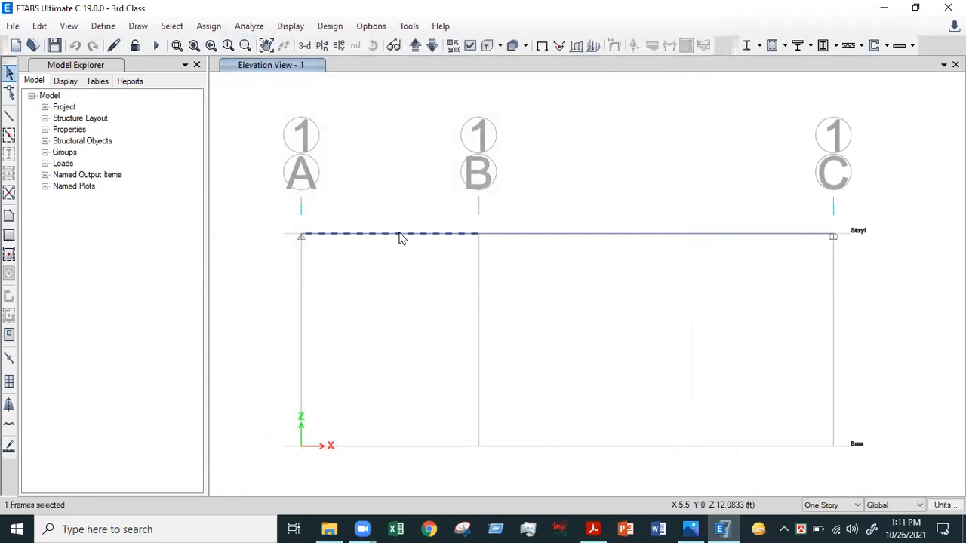
pyautogui.rightClick(399, 236)
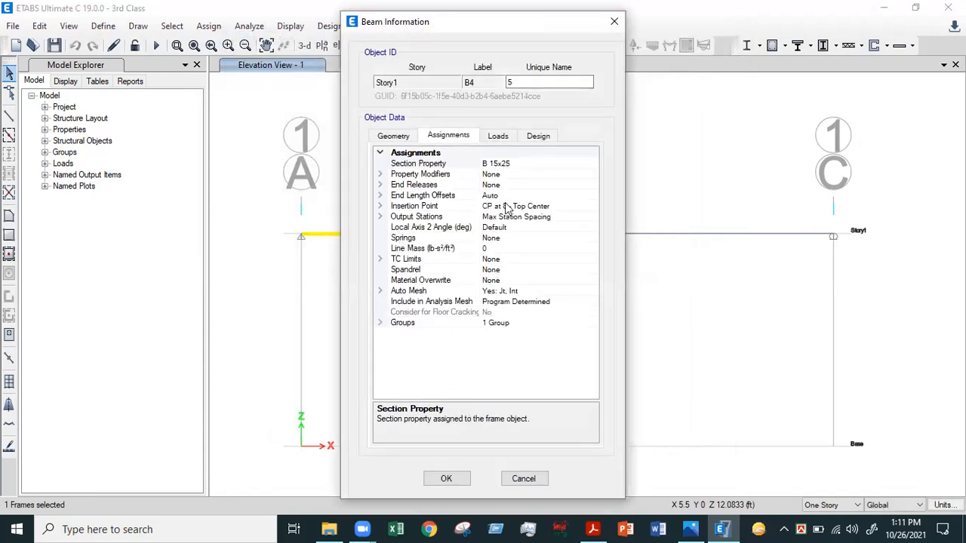
pyautogui.click(614, 22)
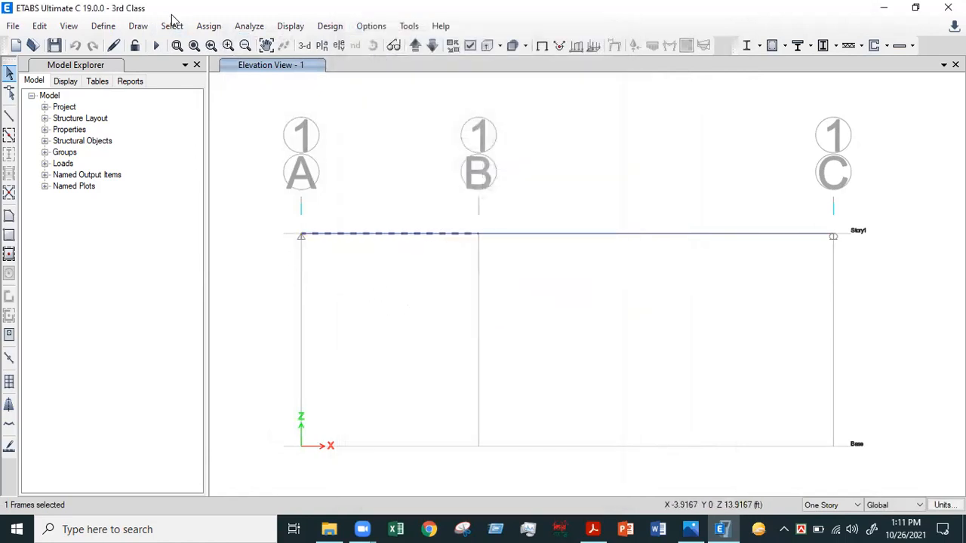
# Run the model check with its default checks and a 0.1 in length tolerance, and rerun the analysis
pyautogui.click(249, 26)
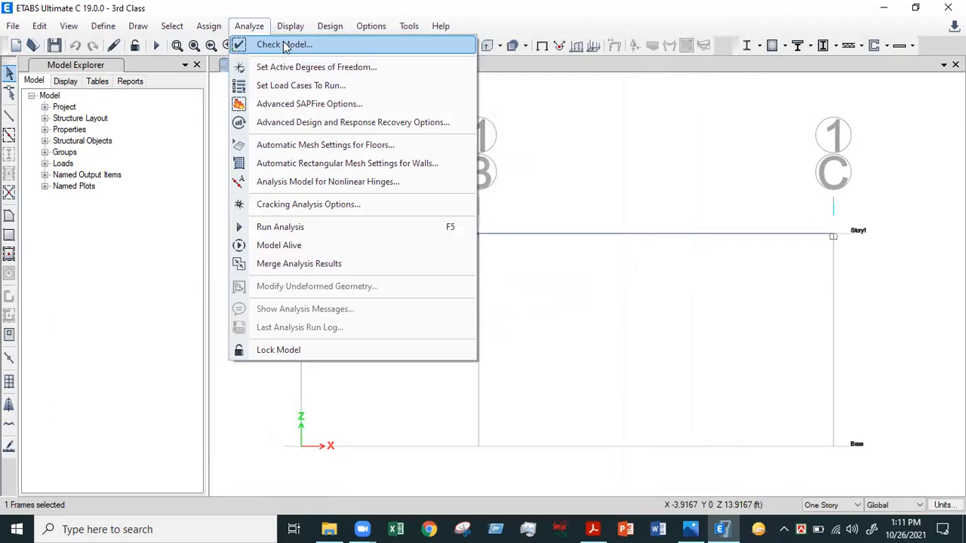
pyautogui.click(279, 45)
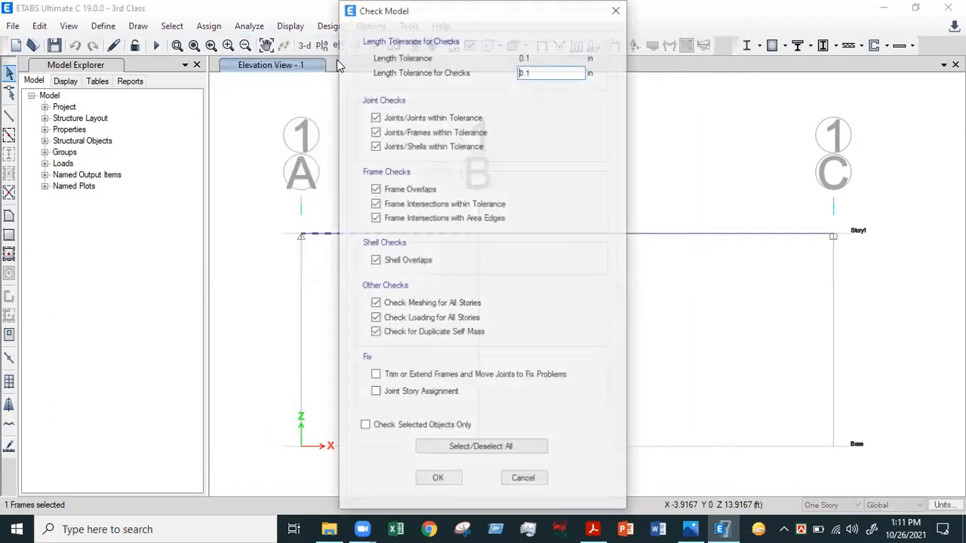
pyautogui.click(672, 481)
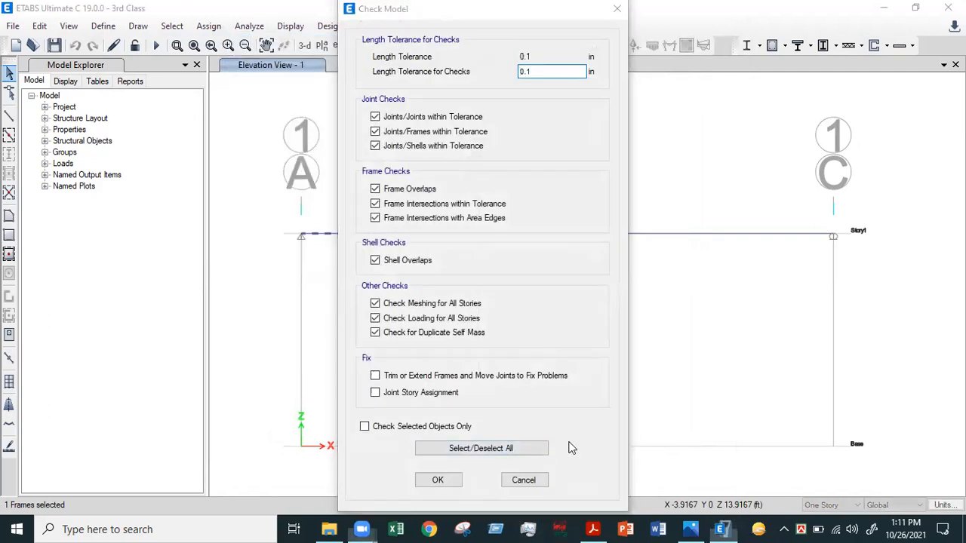
pyautogui.click(438, 480)
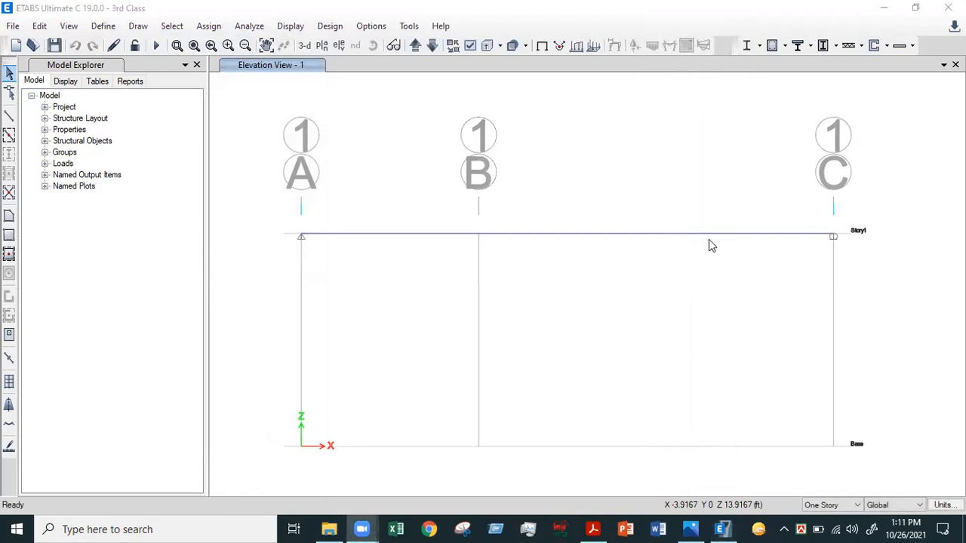
pyautogui.click(607, 82)
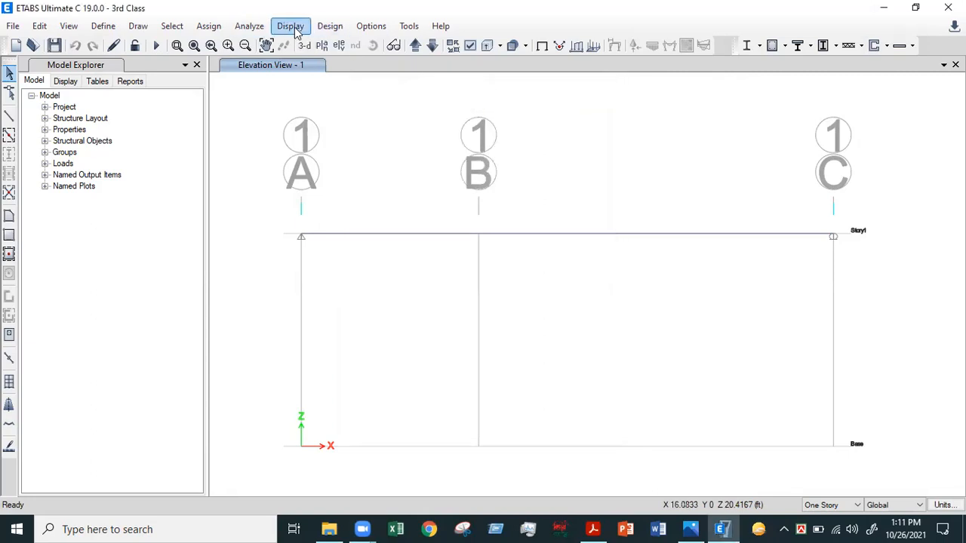
pyautogui.click(251, 26)
pyautogui.click(310, 227)
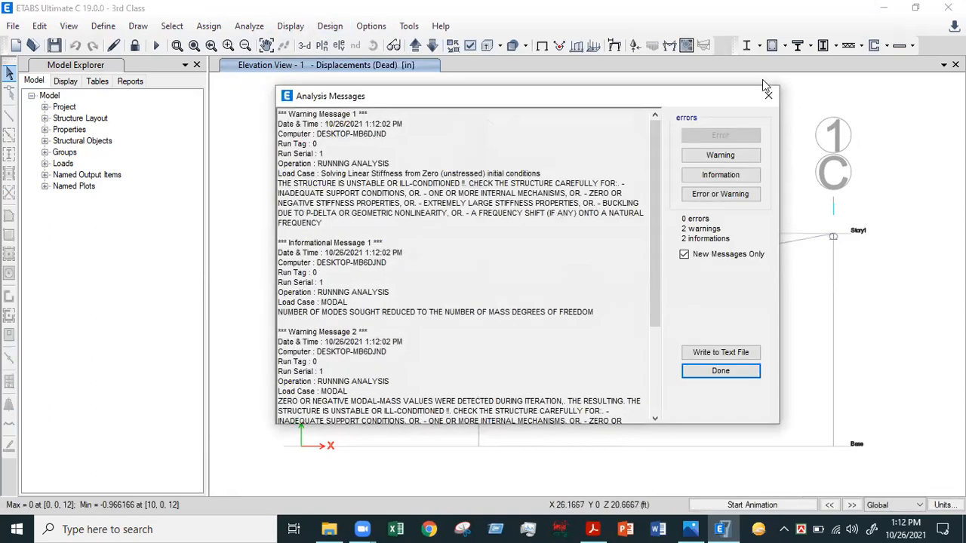
# Dismiss the analysis messages and accept 1.2DL+1.6LL as the design combination for concrete frame design
pyautogui.click(767, 97)
pyautogui.click(329, 25)
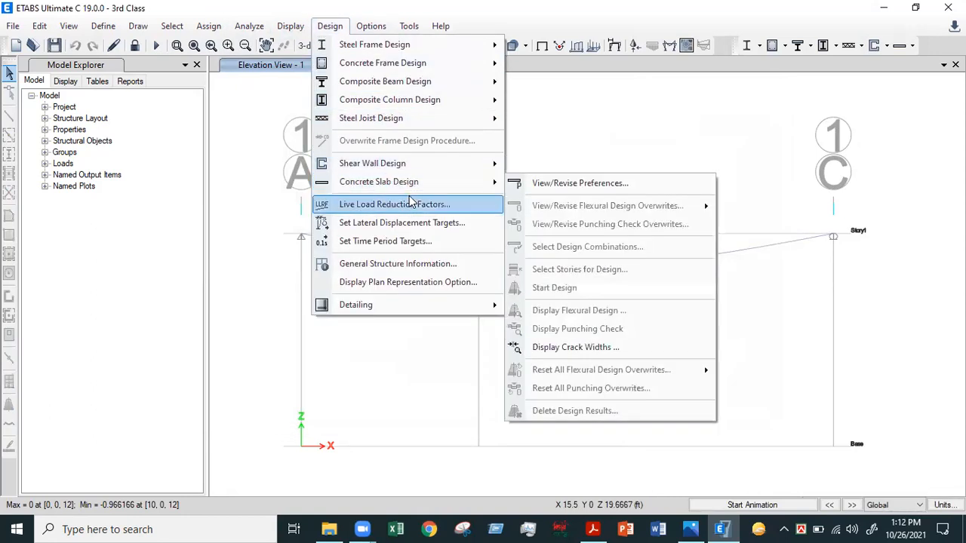
pyautogui.moveTo(388, 67)
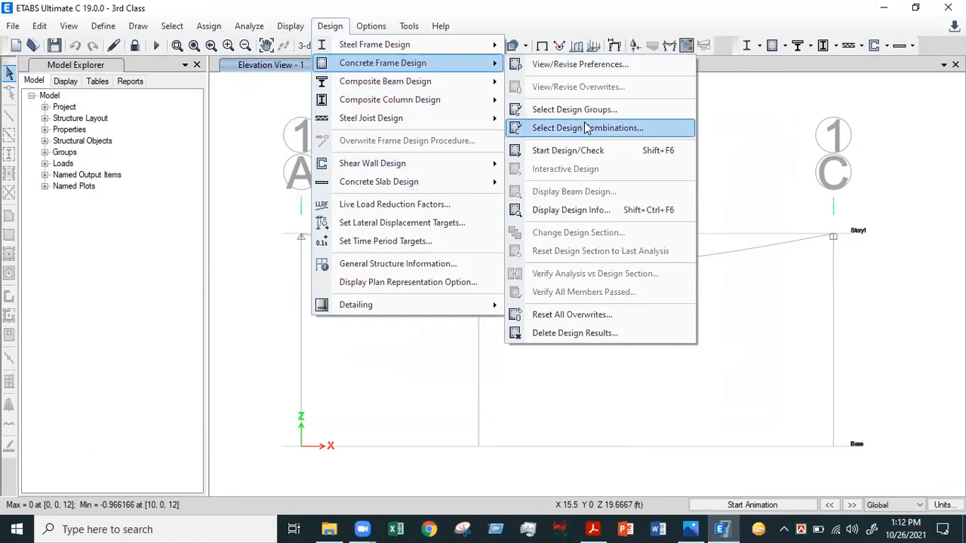
pyautogui.click(628, 144)
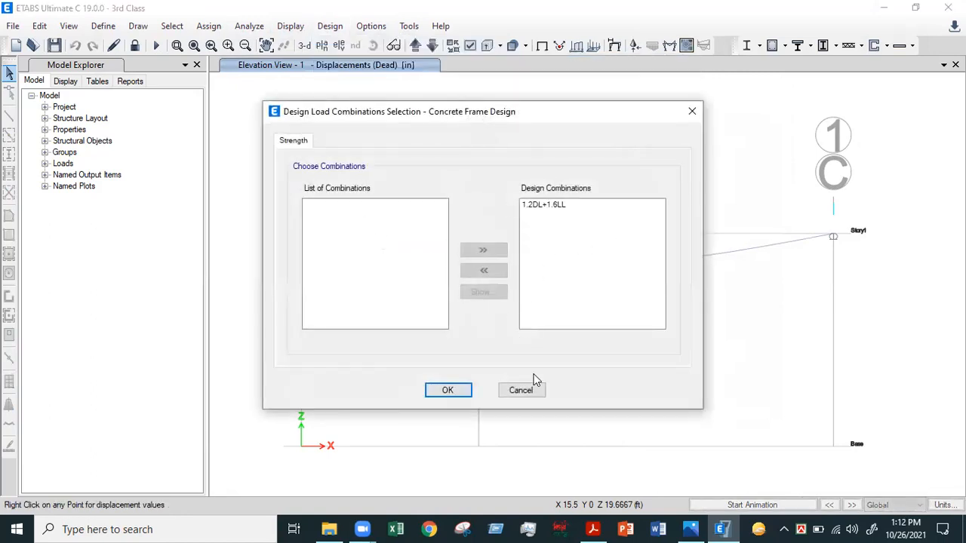
pyautogui.click(449, 391)
# Run the concrete frame design check on the beam with the 15x25 section
pyautogui.click(329, 25)
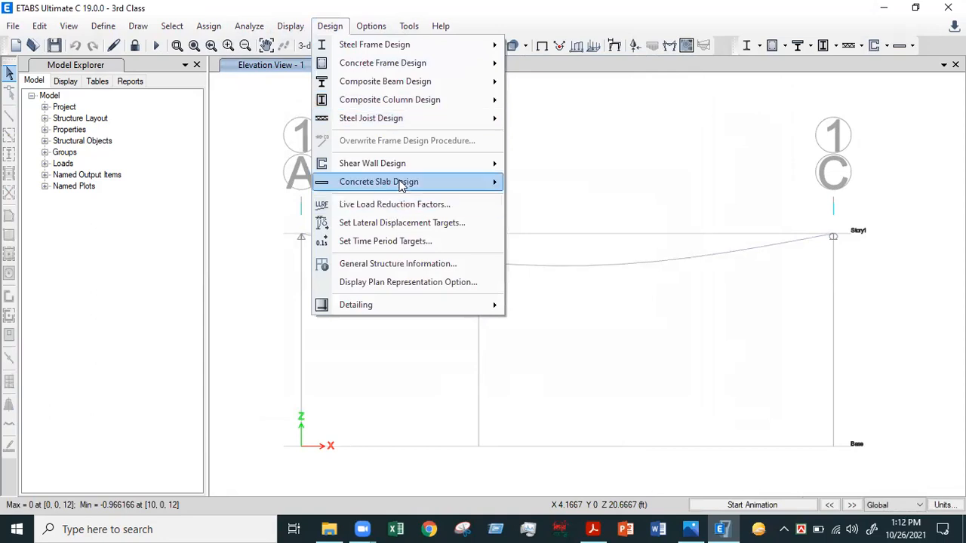
pyautogui.moveTo(392, 63)
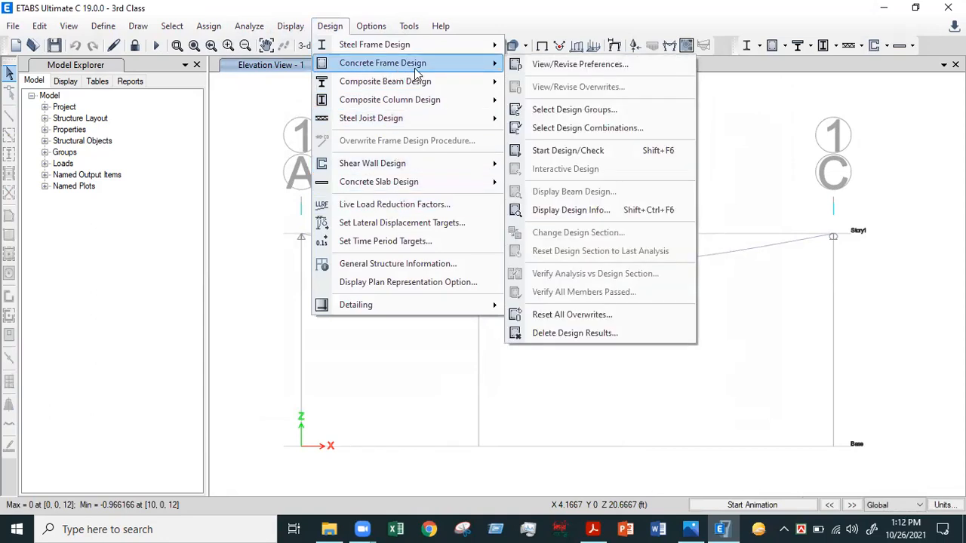
pyautogui.click(577, 151)
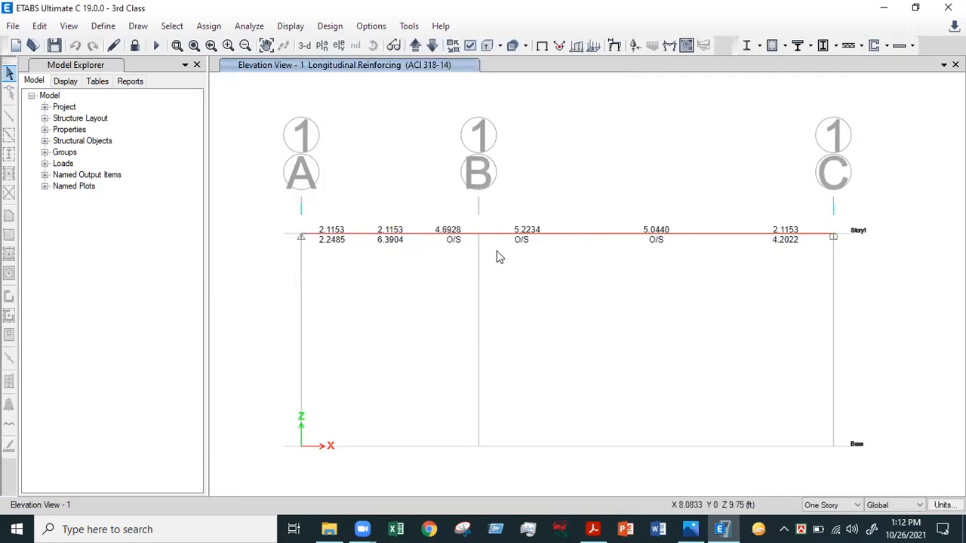
# Unlock the model and rename the B 15x25 frame section to B 15x30
pyautogui.click(134, 45)
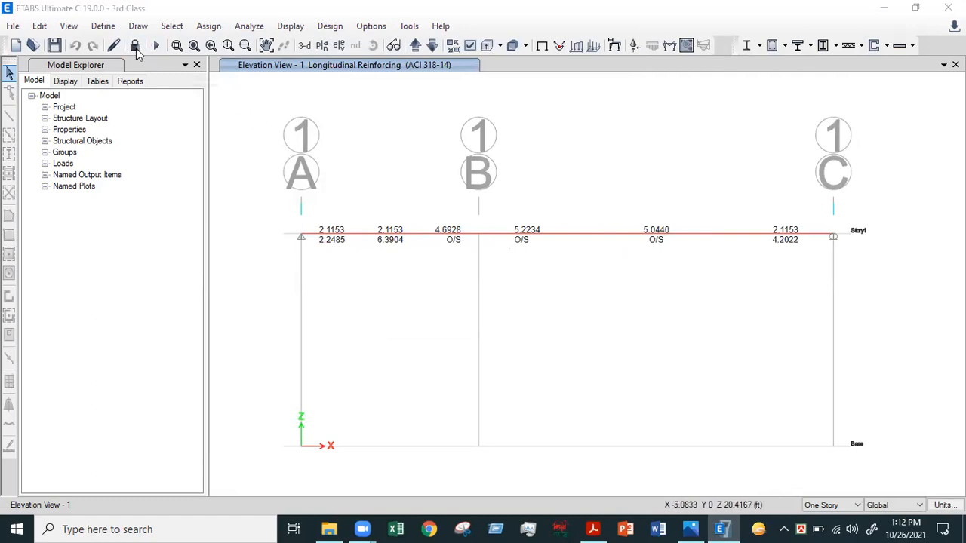
pyautogui.click(505, 318)
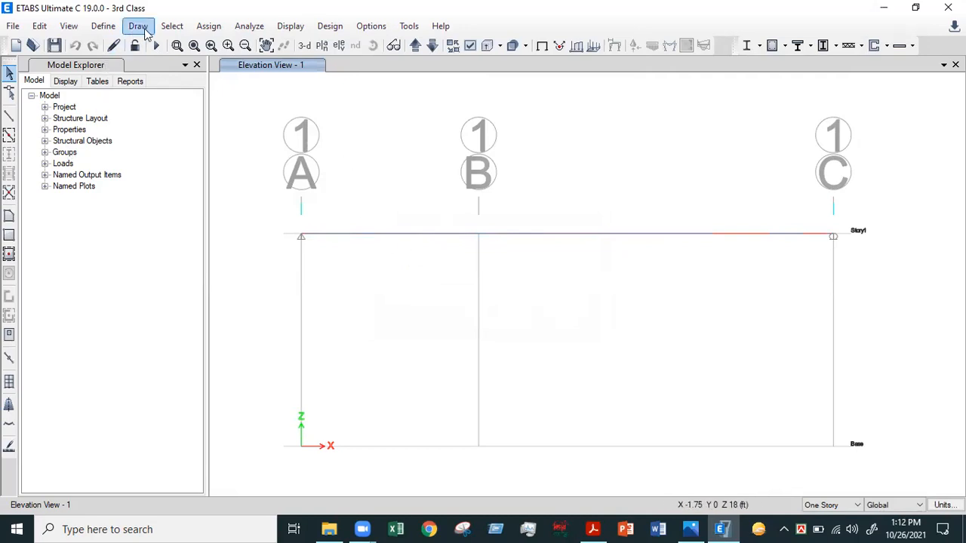
pyautogui.click(118, 27)
pyautogui.moveTo(174, 70)
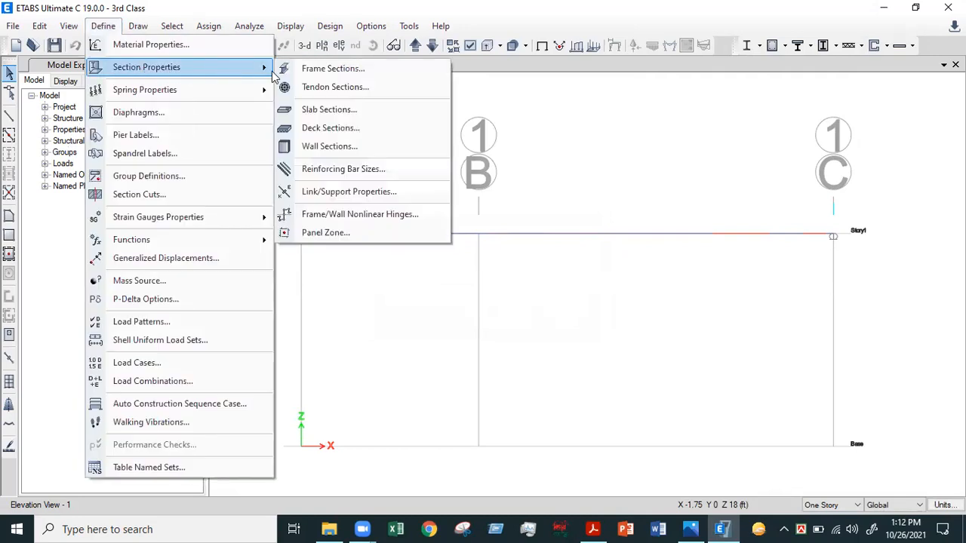
pyautogui.click(335, 71)
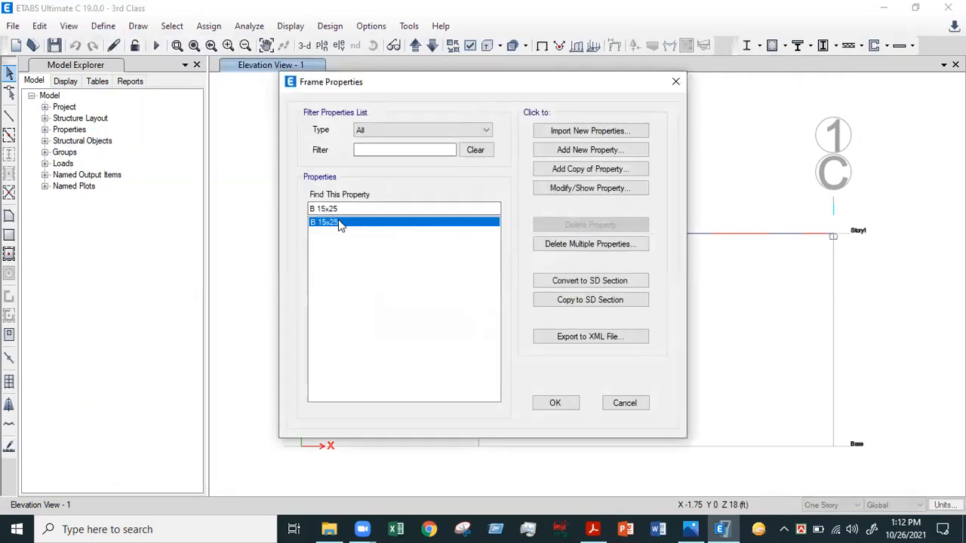
pyautogui.click(571, 192)
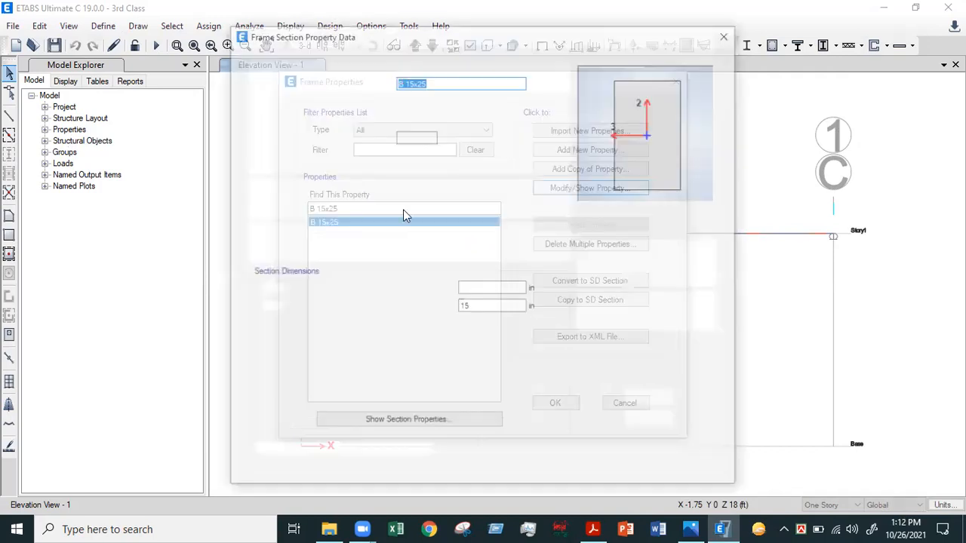
pyautogui.click(430, 82)
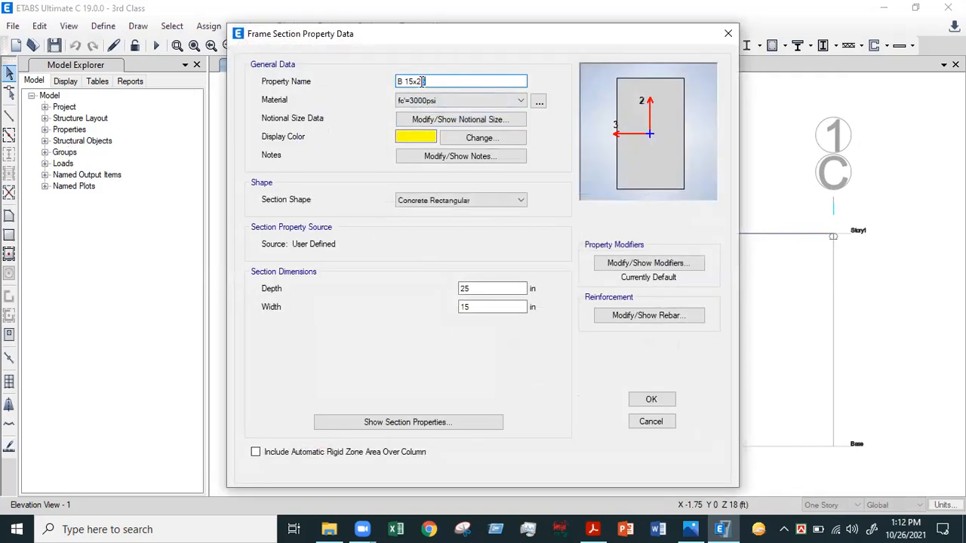
pyautogui.moveTo(425, 81); pyautogui.dragTo(417, 81)
pyautogui.write('30')
# Set the frame section's depth to 30 in and accept the section changes
pyautogui.click(473, 290)
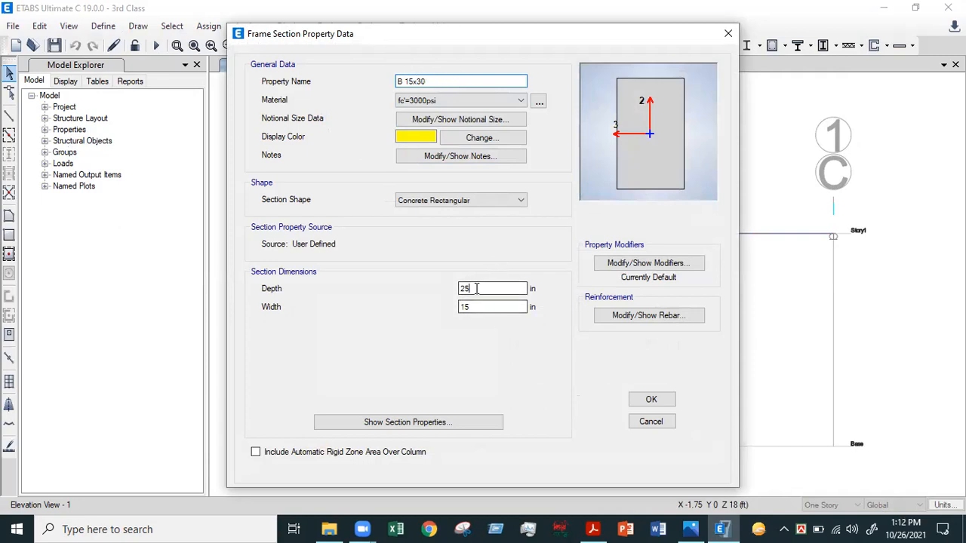
pyautogui.moveTo(473, 290); pyautogui.dragTo(459, 295)
pyautogui.write('30')
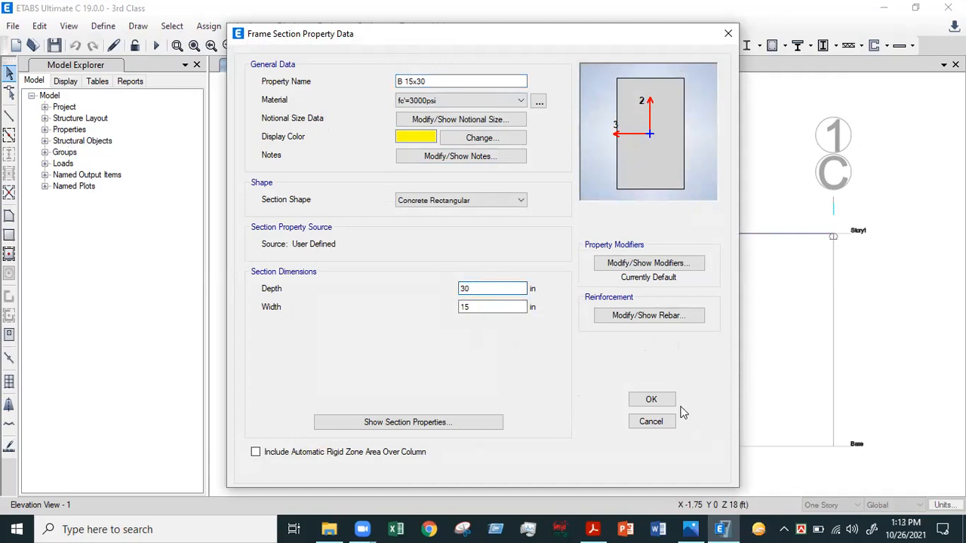
pyautogui.click(634, 400)
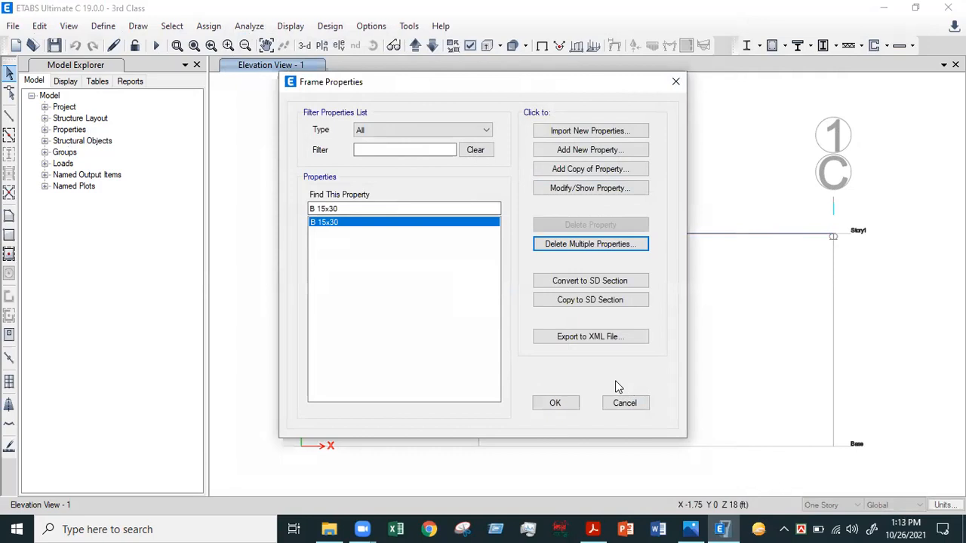
pyautogui.click(556, 402)
# Rerun the analysis with the B 15x30 section and repeat the concrete frame design check
pyautogui.click(249, 26)
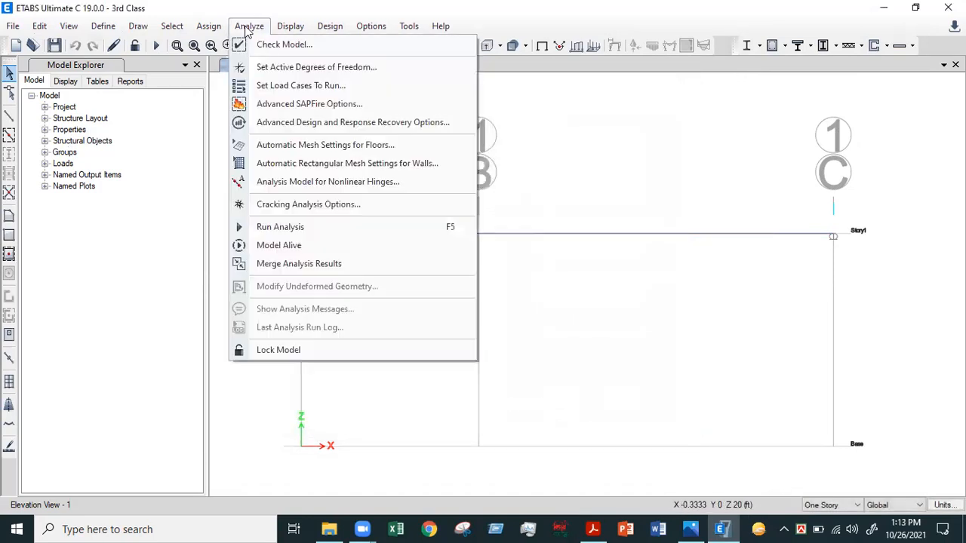
pyautogui.click(314, 230)
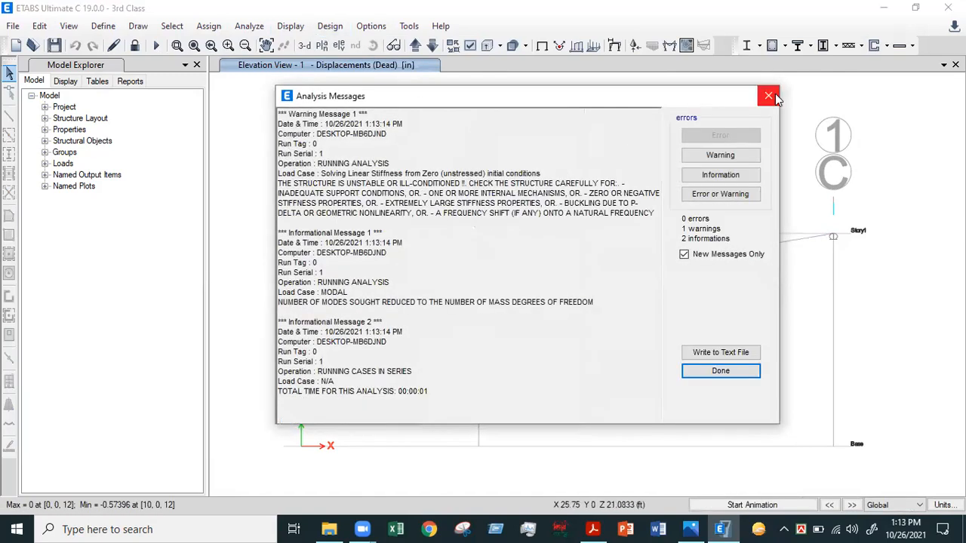
pyautogui.click(725, 372)
pyautogui.click(333, 27)
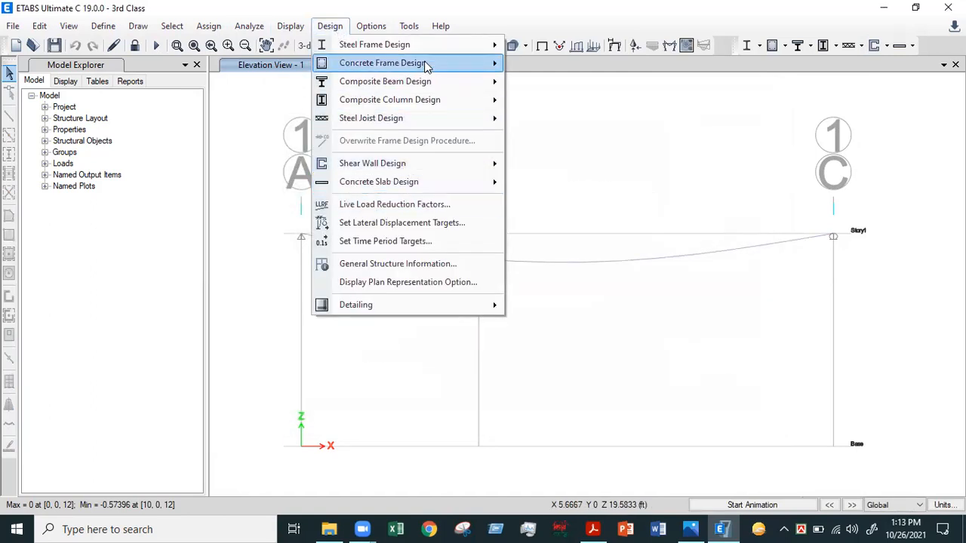
pyautogui.moveTo(485, 64)
pyautogui.click(587, 151)
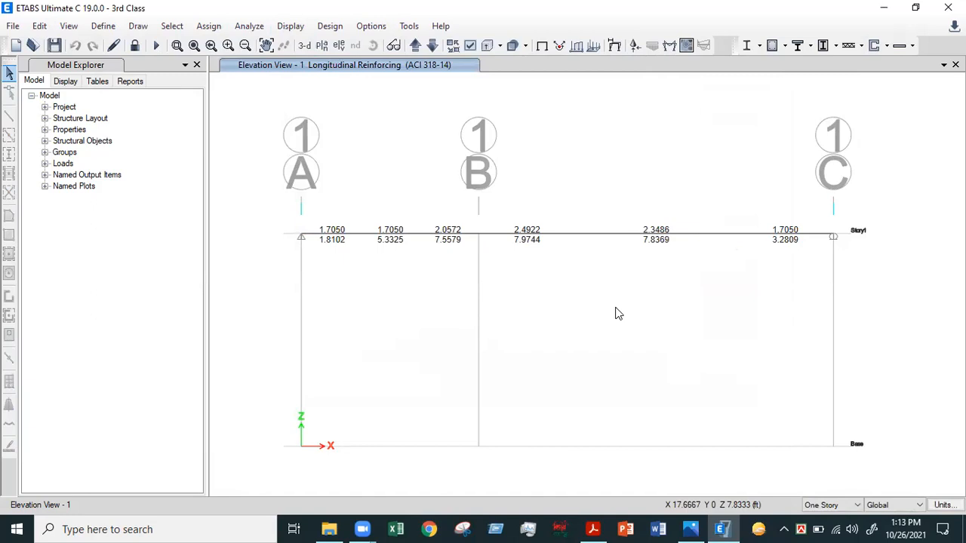
# Review the design details summary of the beam between grids B and C, including its flexural, shear and torsion reinforcement
pyautogui.click(620, 236)
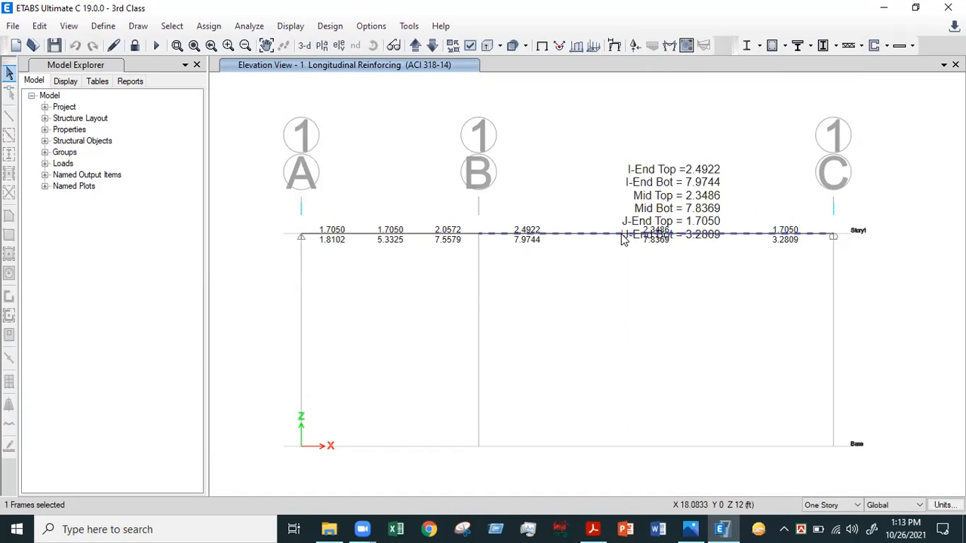
pyautogui.rightClick(621, 237)
pyautogui.click(480, 379)
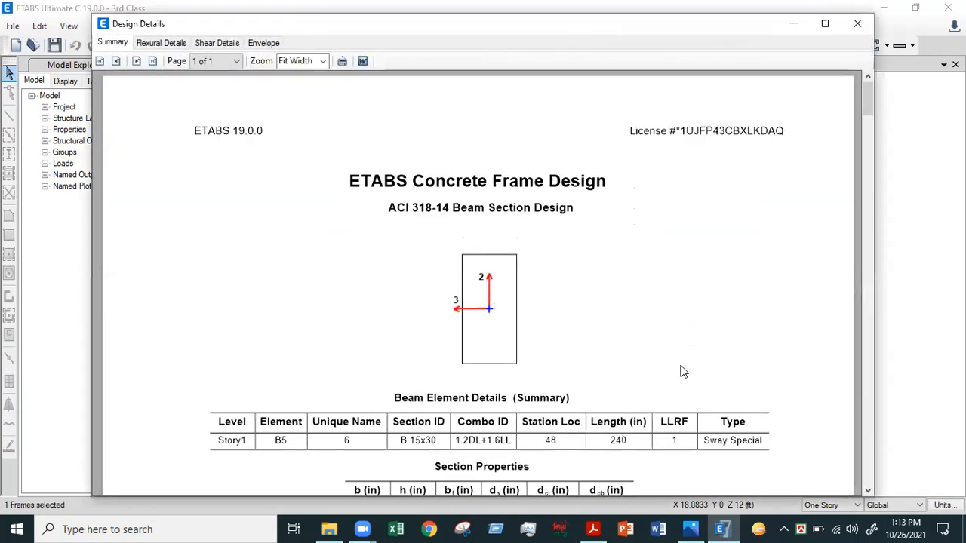
pyautogui.scroll(-10, 681, 371)
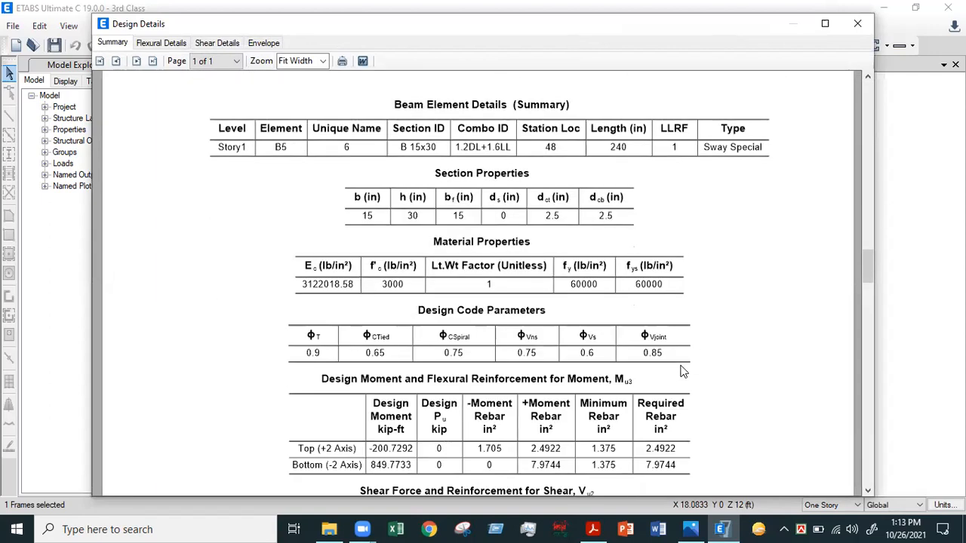
pyautogui.scroll(-5, 681, 371)
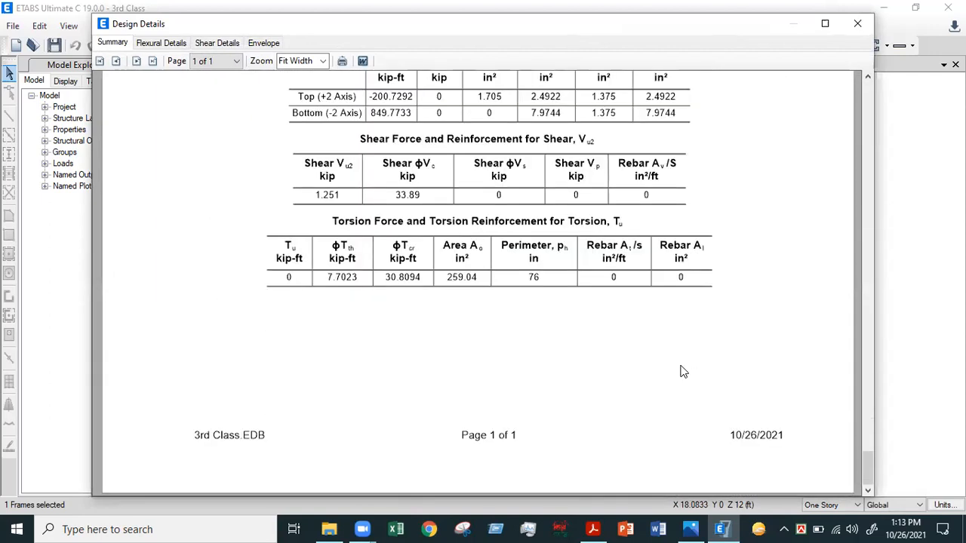
pyautogui.scroll(5, 681, 371)
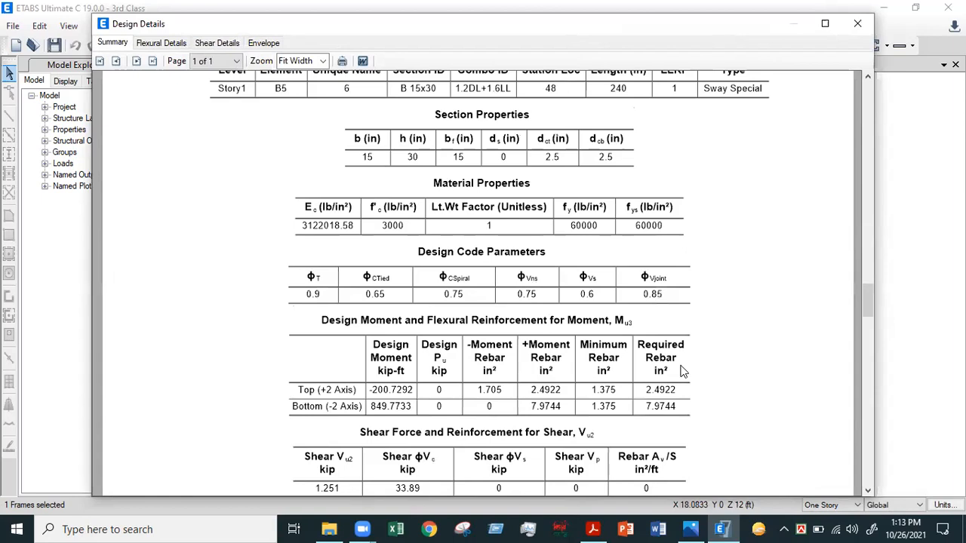
pyautogui.scroll(-4, 682, 371)
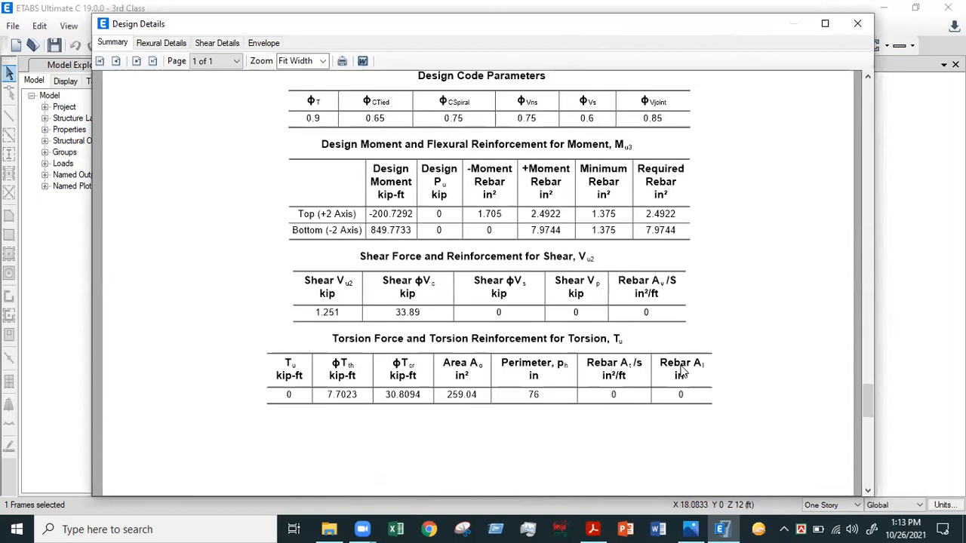
pyautogui.scroll(3, 681, 371)
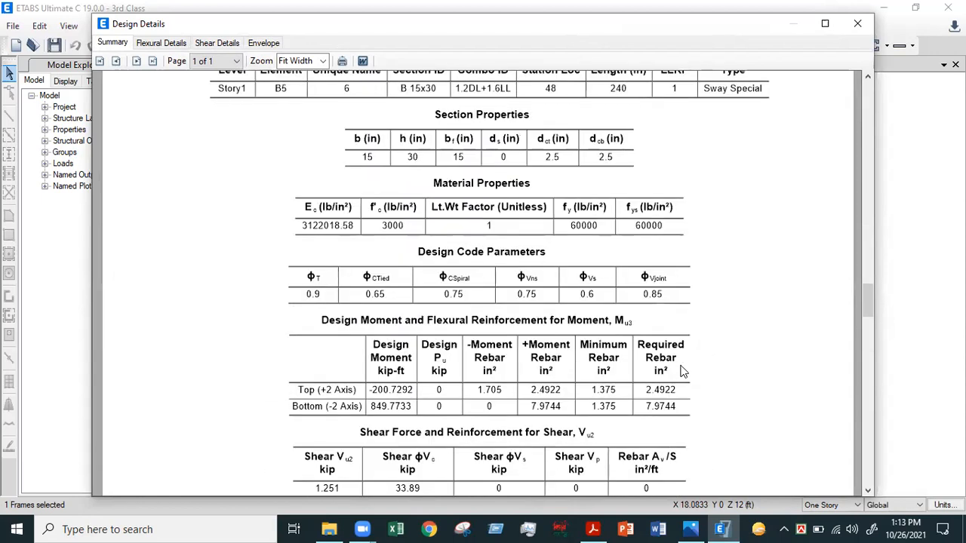
pyautogui.scroll(5, 681, 371)
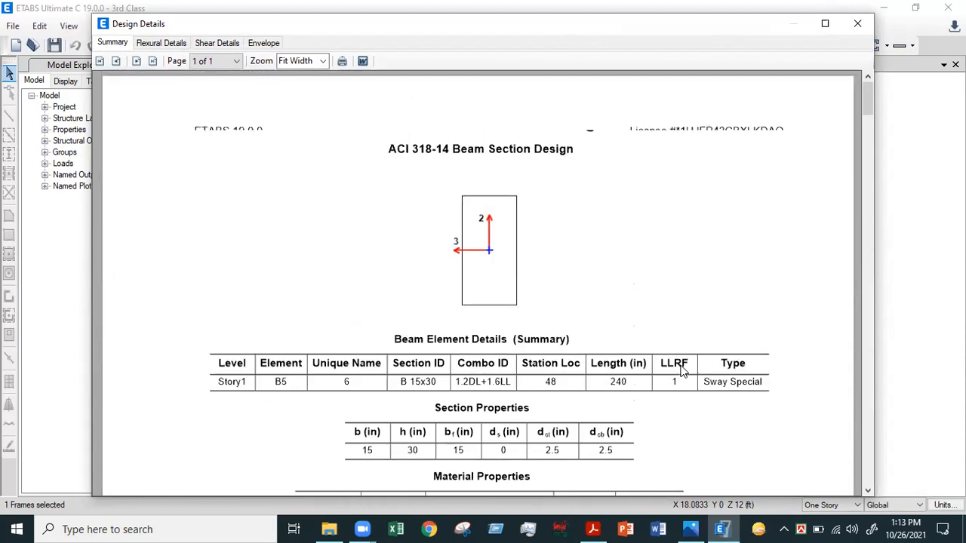
pyautogui.scroll(-8, 681, 371)
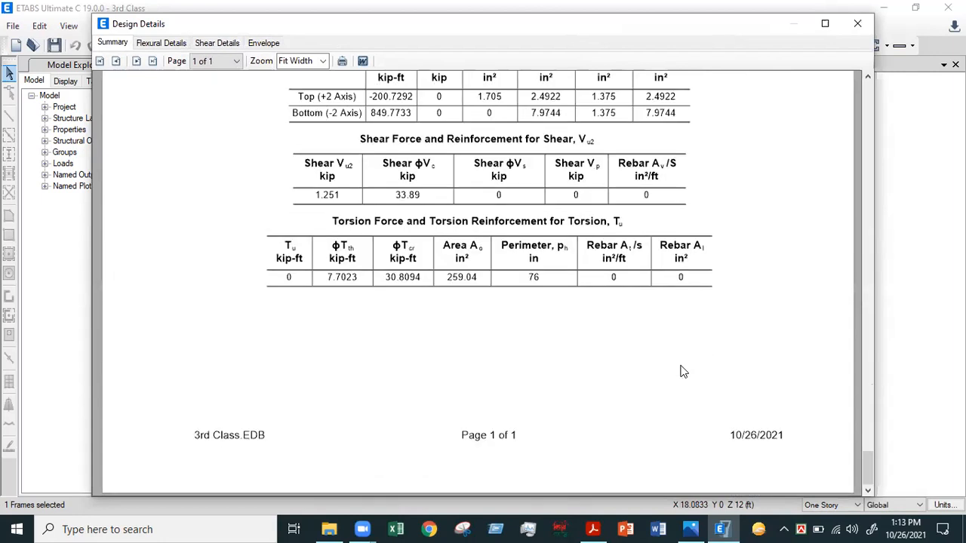
pyautogui.click(857, 24)
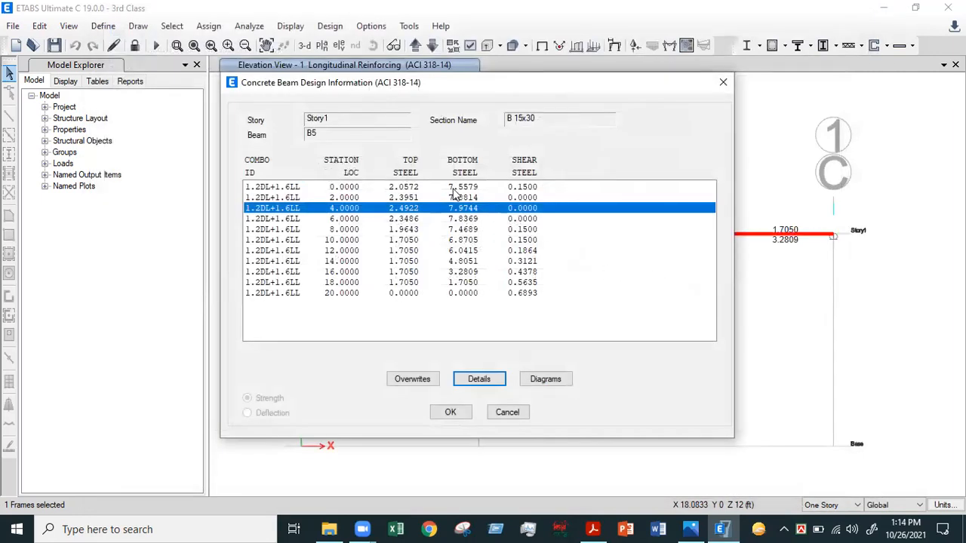
# Open the design diagrams report of the beam between grids B and C and examine its geometric properties, material properties, cross-section and span sketch
pyautogui.click(547, 381)
pyautogui.scroll(-3, 528, 339)
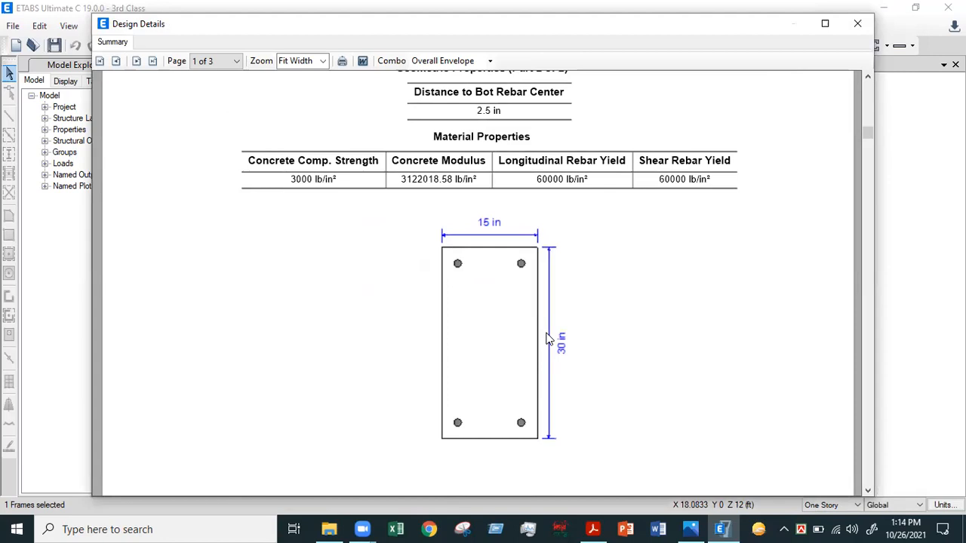
pyautogui.scroll(3, 548, 340)
pyautogui.scroll(-5, 548, 340)
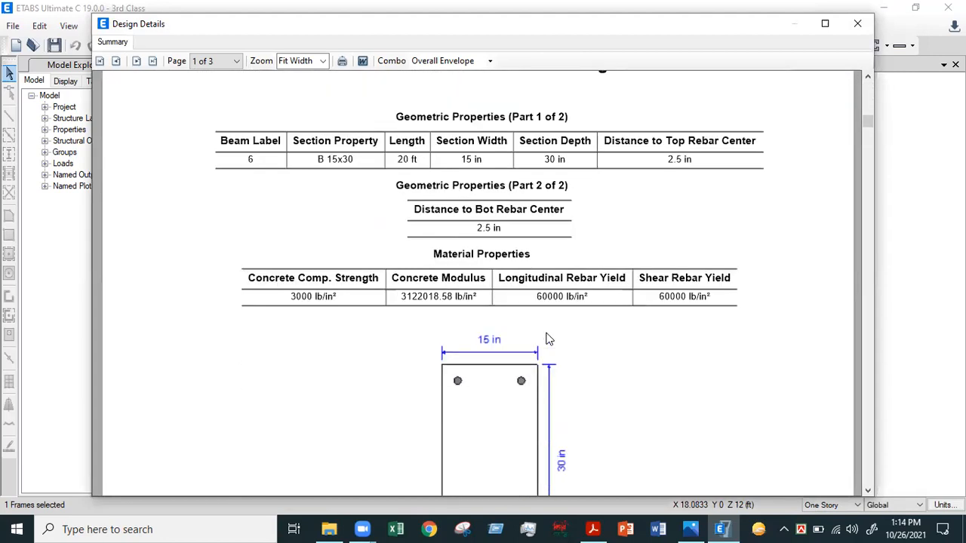
pyautogui.scroll(-4, 548, 340)
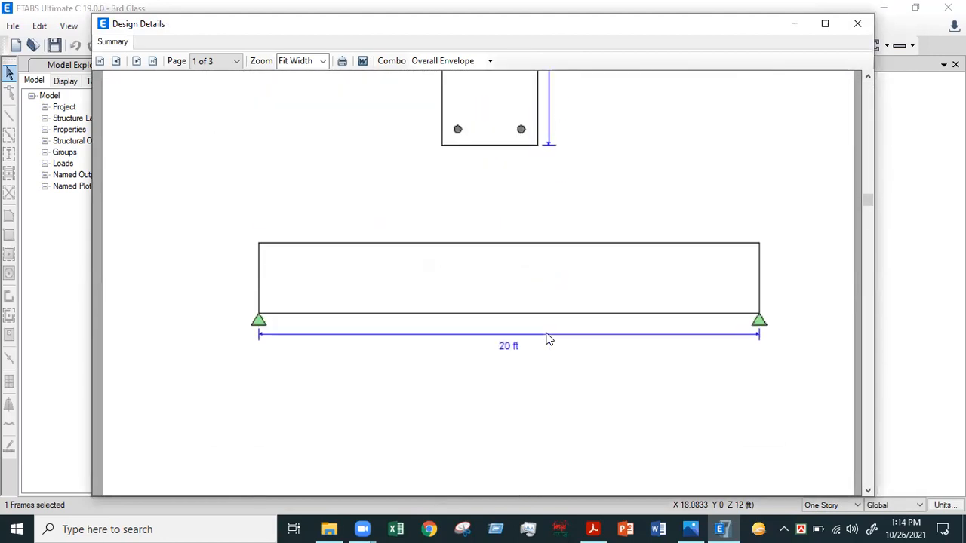
pyautogui.scroll(2, 549, 340)
pyautogui.scroll(-2, 549, 340)
pyautogui.scroll(-2, 548, 339)
pyautogui.scroll(5, 548, 339)
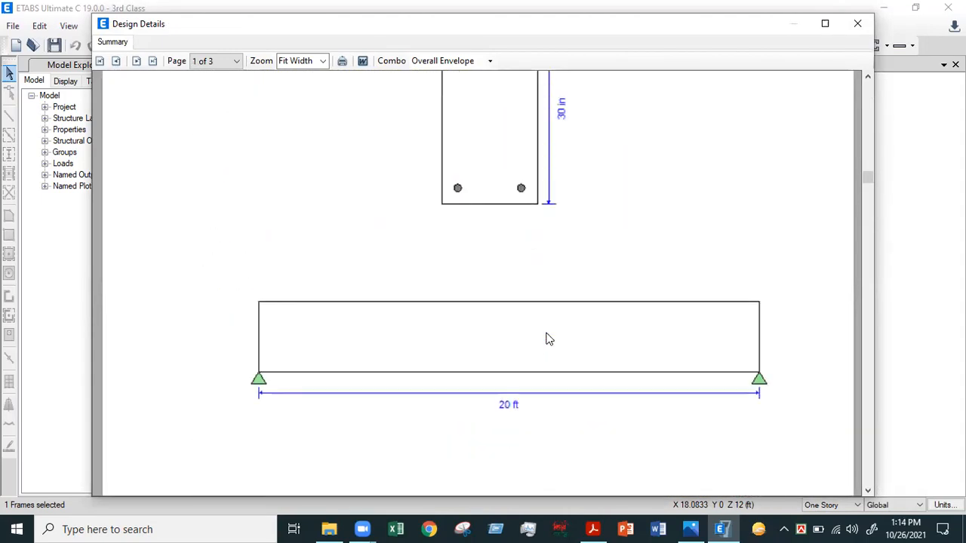
pyautogui.scroll(3, 549, 340)
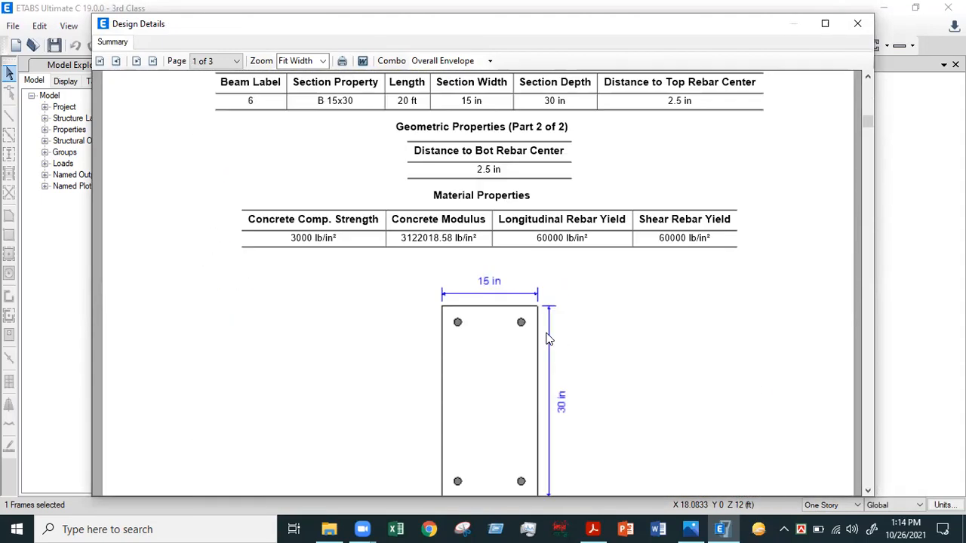
pyautogui.scroll(2, 549, 340)
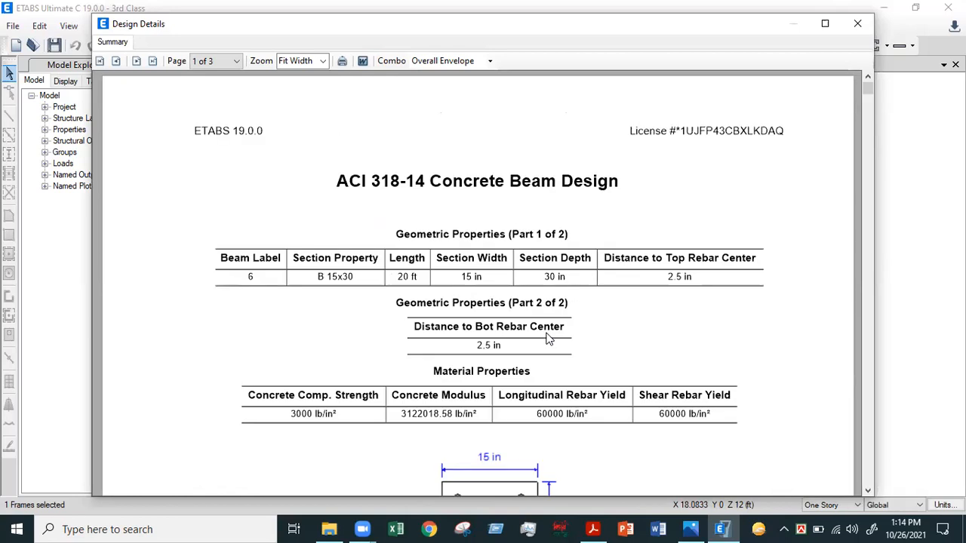
# Examine the beam's moment, longitudinal reinforcement and shear diagrams, and close the report and the beam design information
pyautogui.scroll(-10, 548, 340)
pyautogui.scroll(-6, 549, 340)
pyautogui.scroll(-5, 548, 339)
pyautogui.scroll(8, 548, 339)
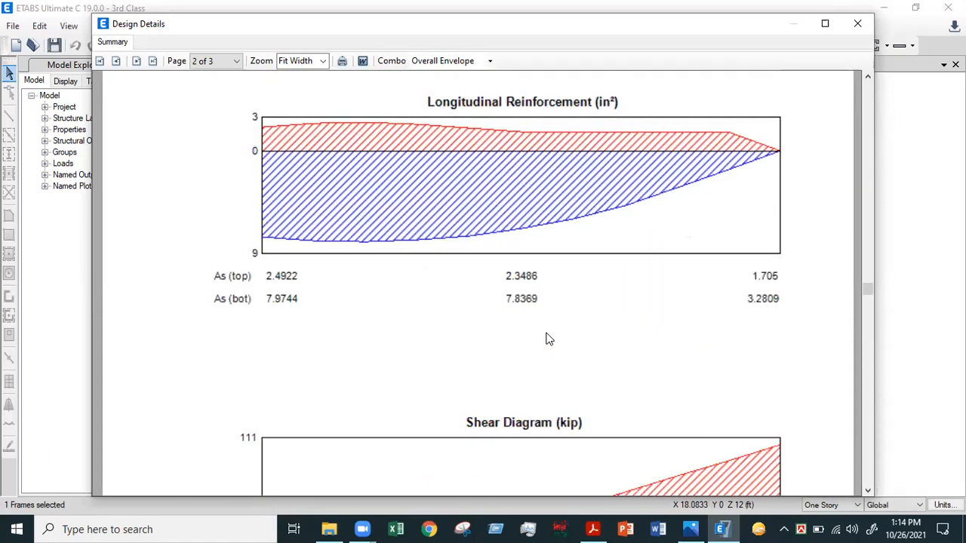
pyautogui.scroll(4, 548, 339)
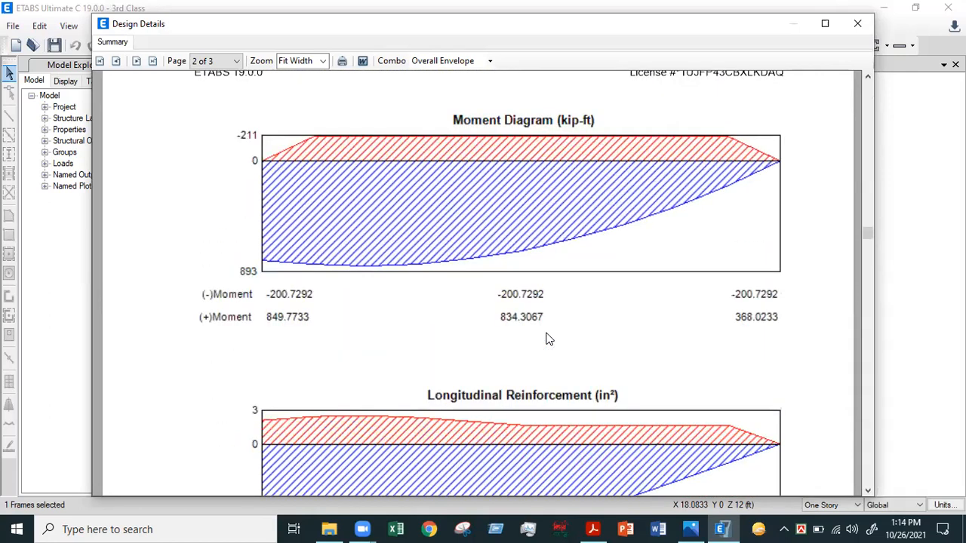
pyautogui.scroll(12, 549, 339)
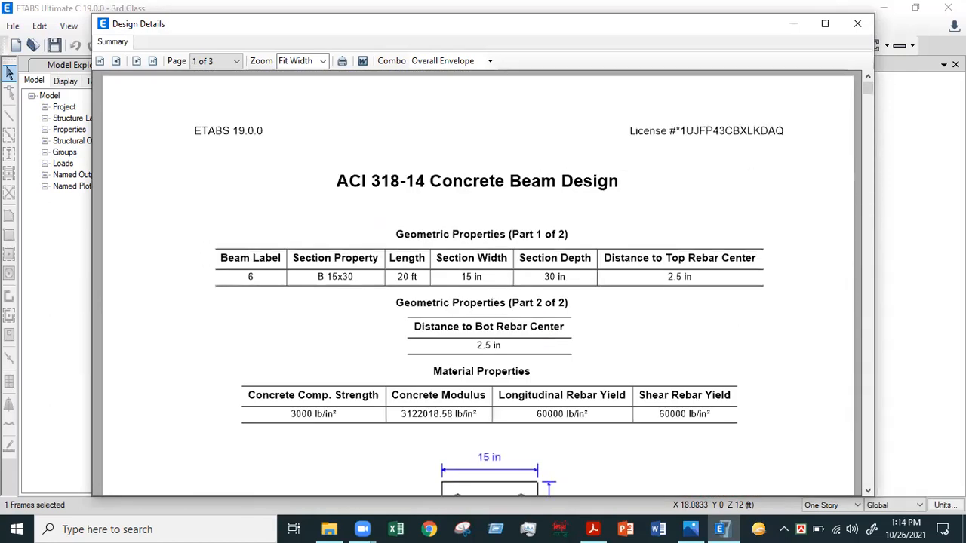
pyautogui.click(857, 24)
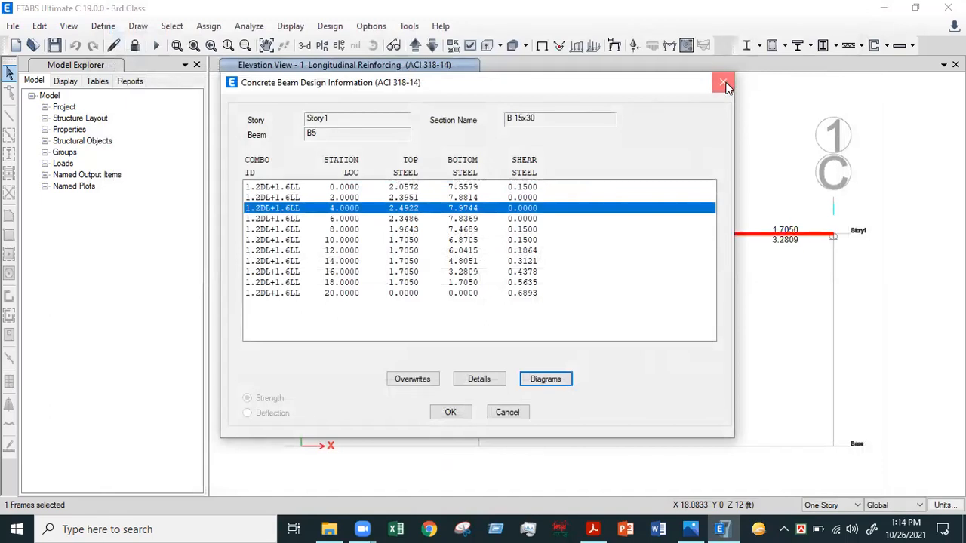
pyautogui.click(724, 83)
# Reopen the design information of the beam between grids B and C to check the steel required at each station, and close it
pyautogui.rightClick(731, 236)
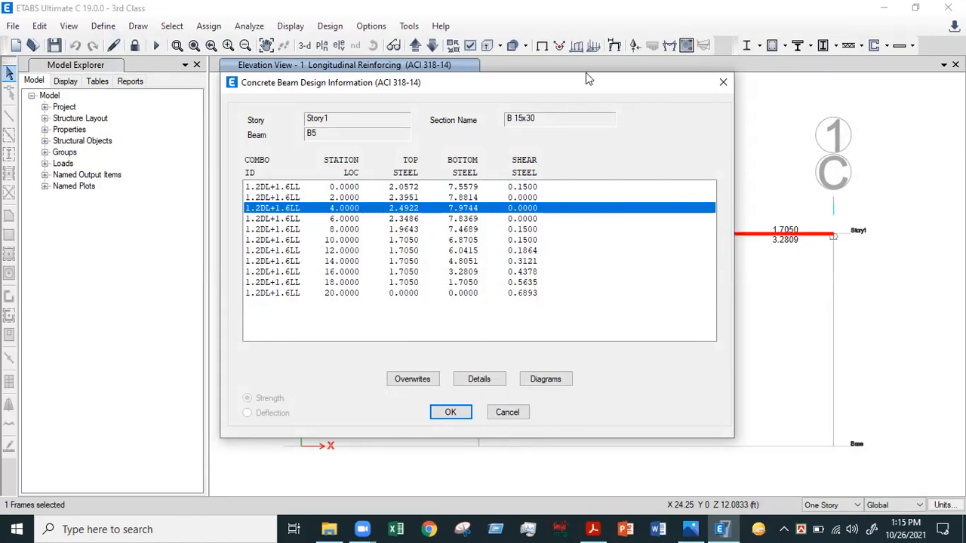
pyautogui.click(721, 82)
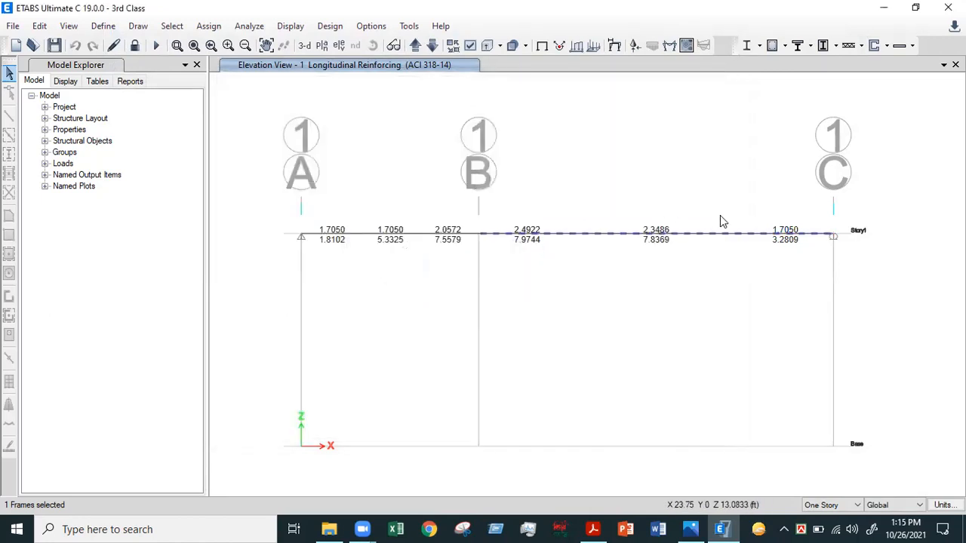